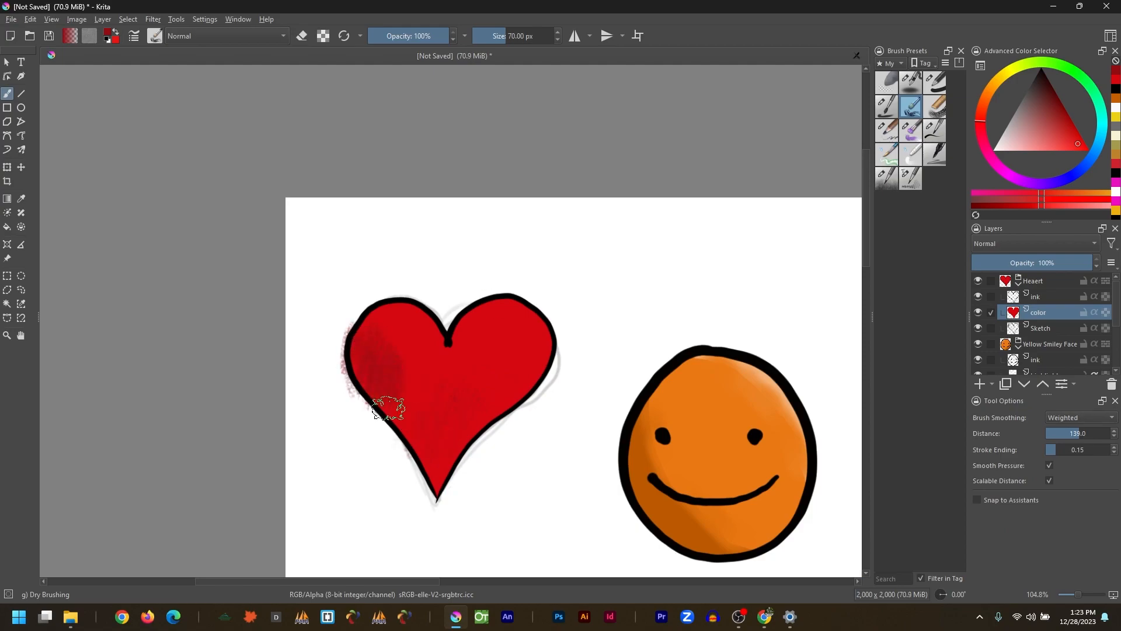
Step: Undo the last brush stroke, preserve the color layer's transparency and paint shading along the left side of the red heart
key("ctrl+z")
left_click(323, 36)
left_click_drag(351, 343, 430, 466)
left_click(393, 36)
left_click_drag(401, 356, 426, 447)
left_click(107, 33)
left_click(447, 252)
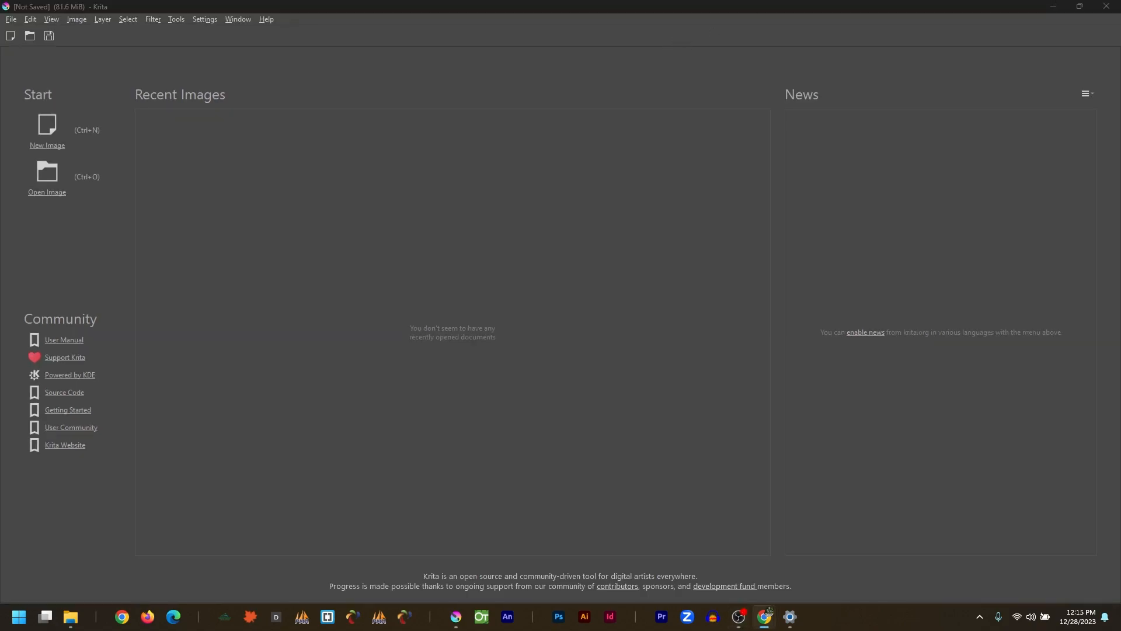
Step: Start a new custom document with a width and height of 2000 px and a resolution of 150 pixels/inch
left_click(47, 146)
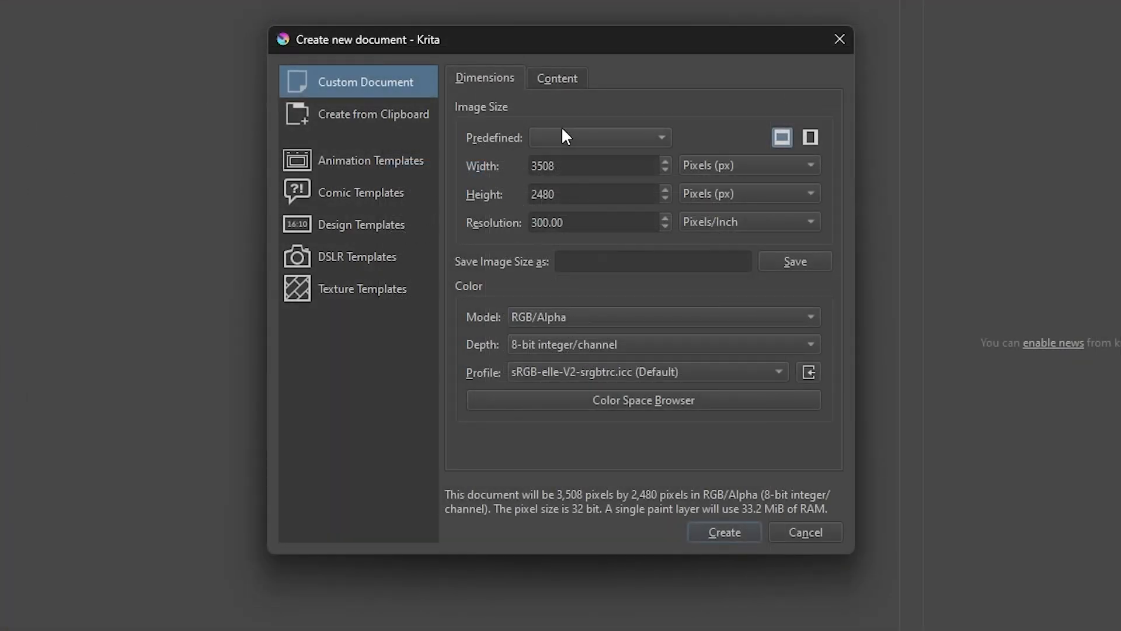
left_click(565, 137)
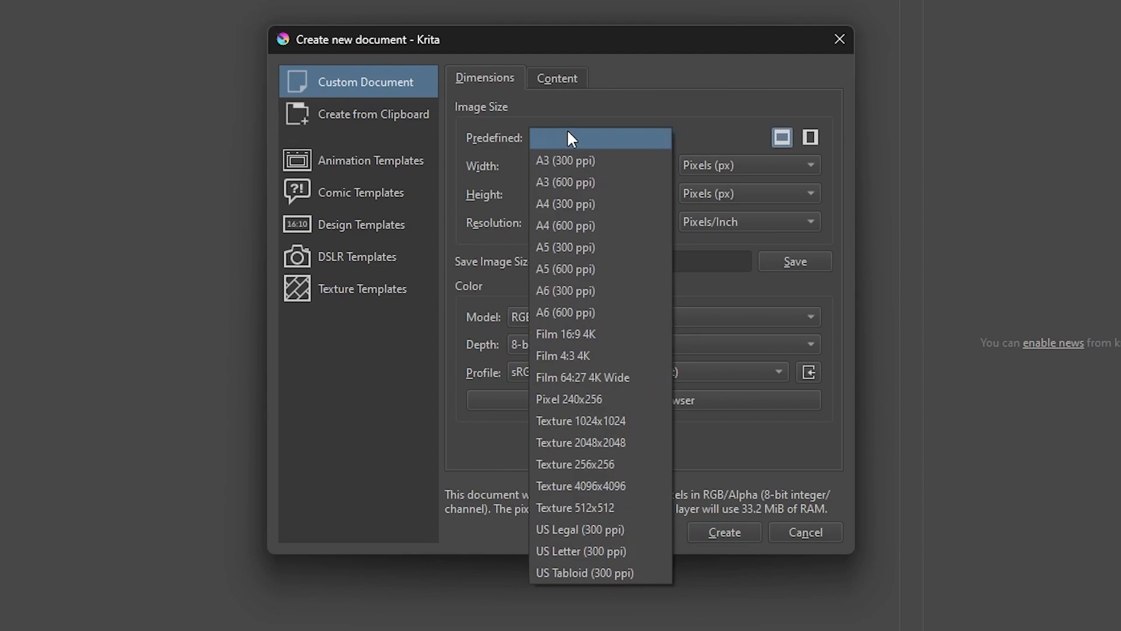
left_click(613, 141)
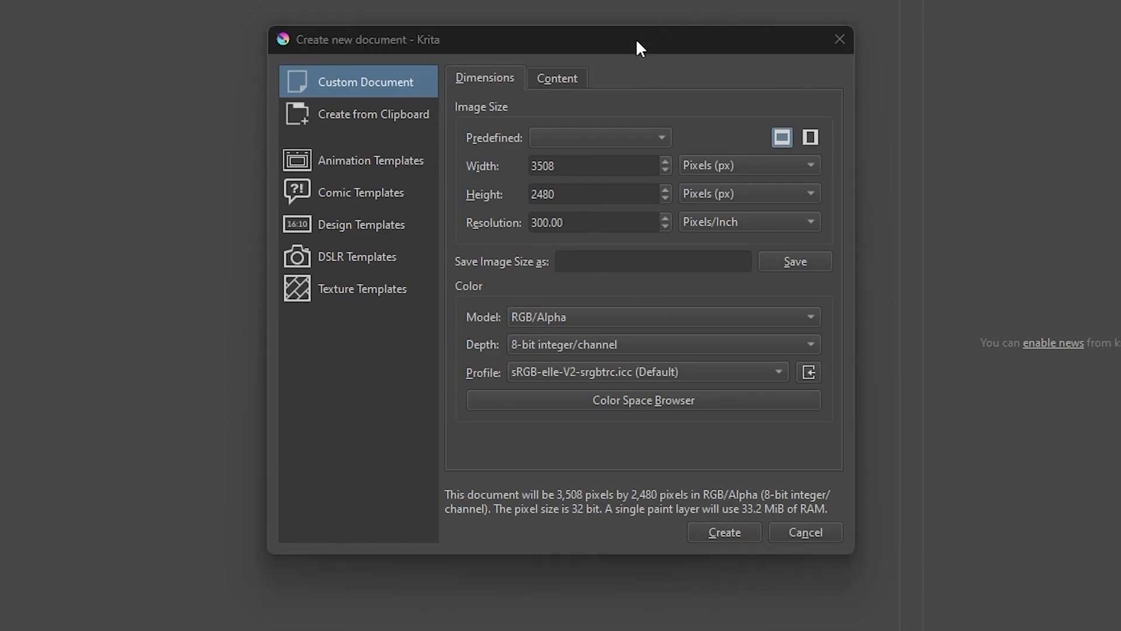
left_click(637, 41)
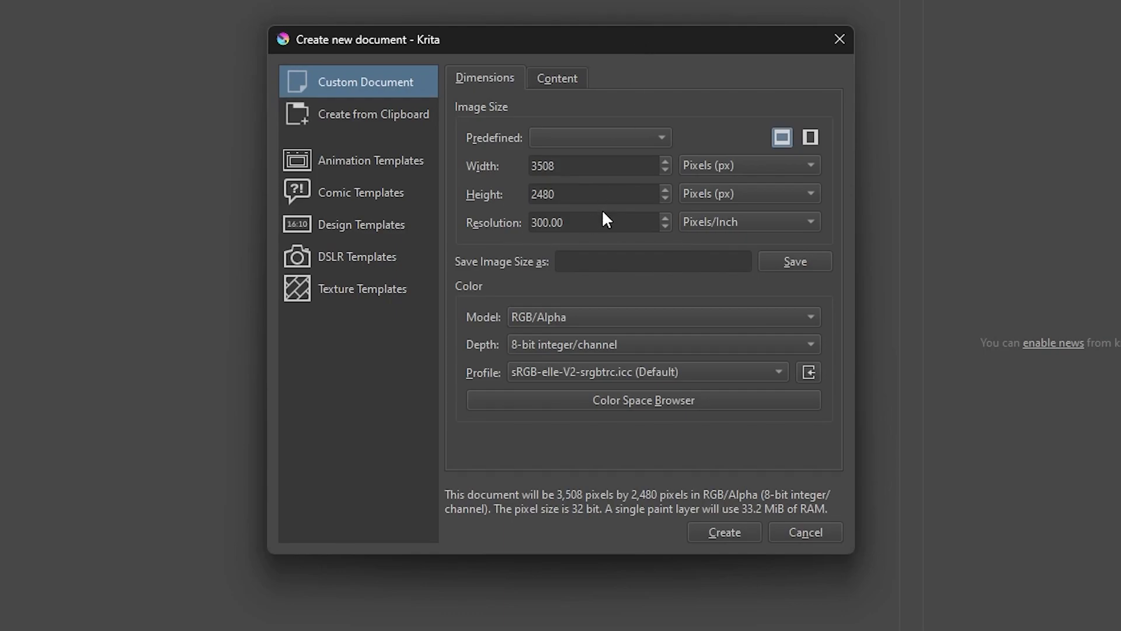
left_click_drag(597, 222, 534, 226)
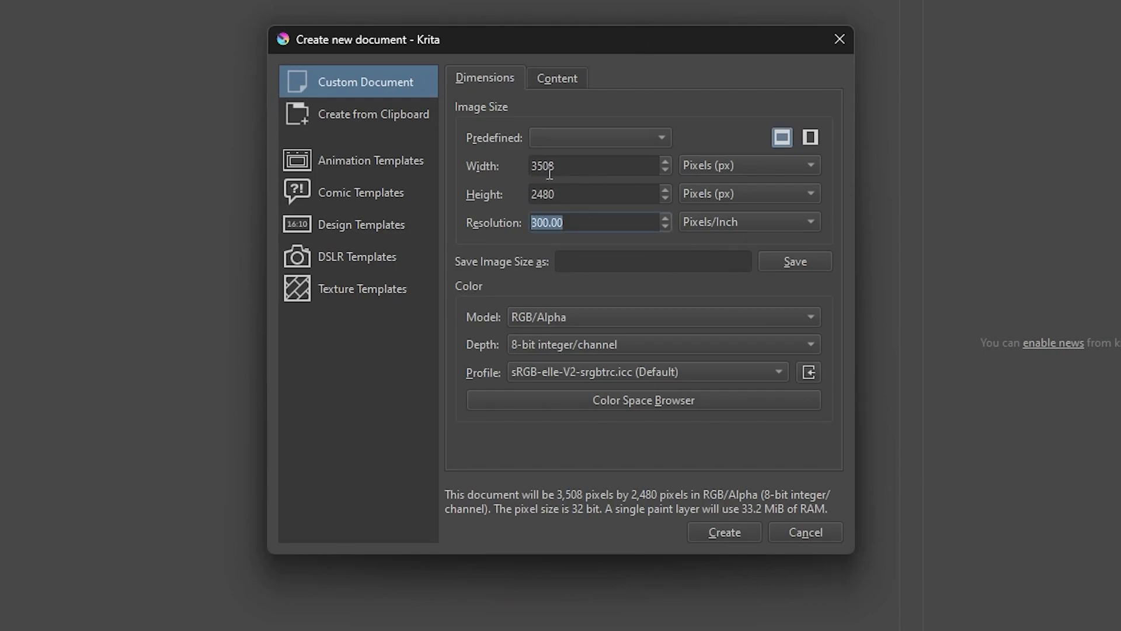
left_click_drag(562, 167, 524, 169)
type("2")
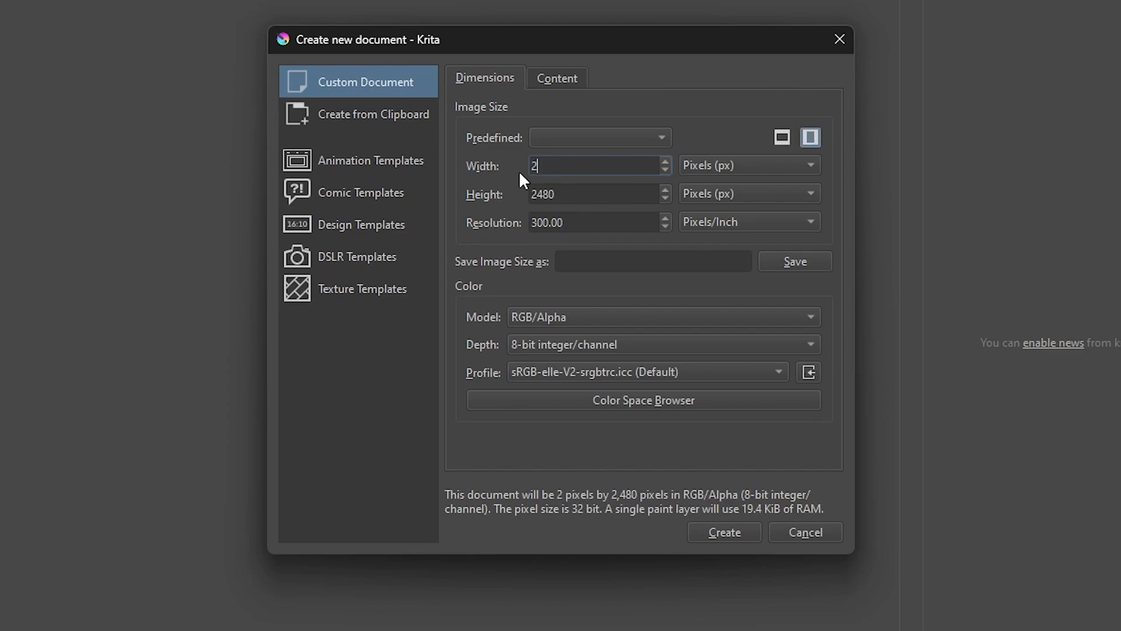
type("0000")
left_click_drag(583, 198, 512, 197)
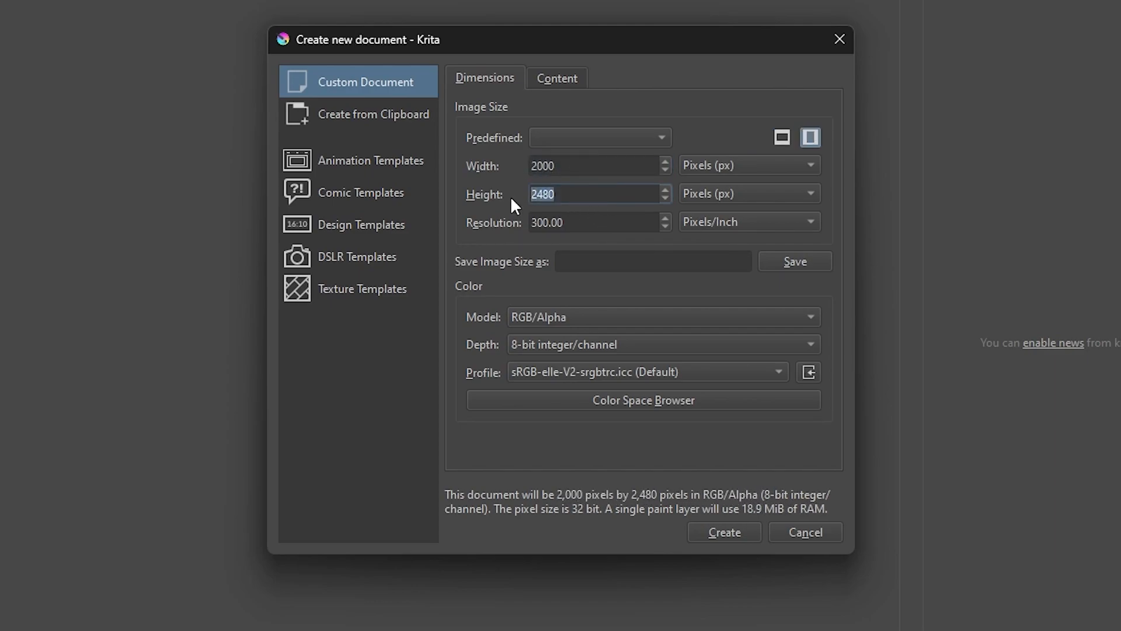
type("2000")
left_click_drag(581, 223, 517, 219)
type("150")
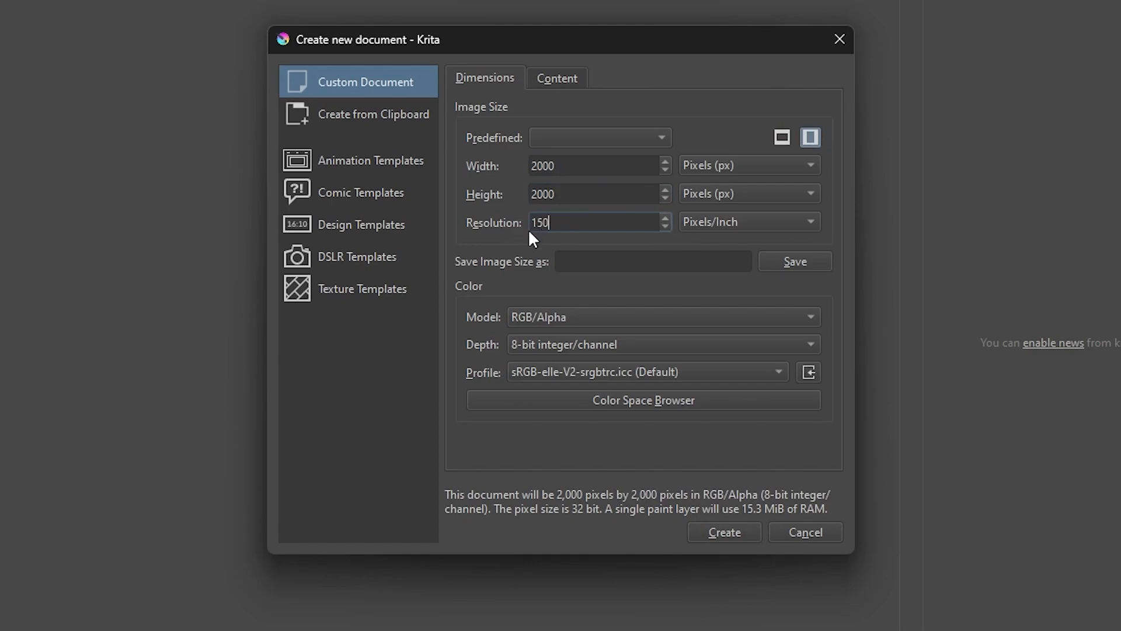
Step: Try document resolutions of 300 and 72 pixels/inch, and restore the resolution to 150
left_click_drag(562, 226, 509, 223)
type("300")
left_click_drag(557, 225, 508, 233)
type("72")
left_click_drag(559, 221, 520, 225)
type("150")
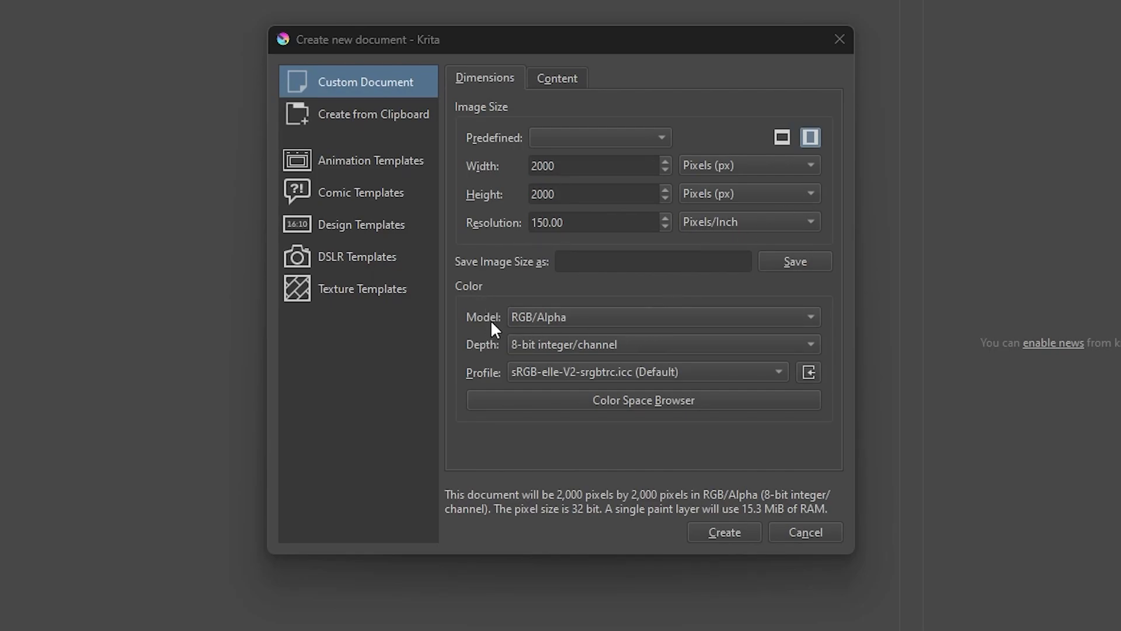
left_click(523, 318)
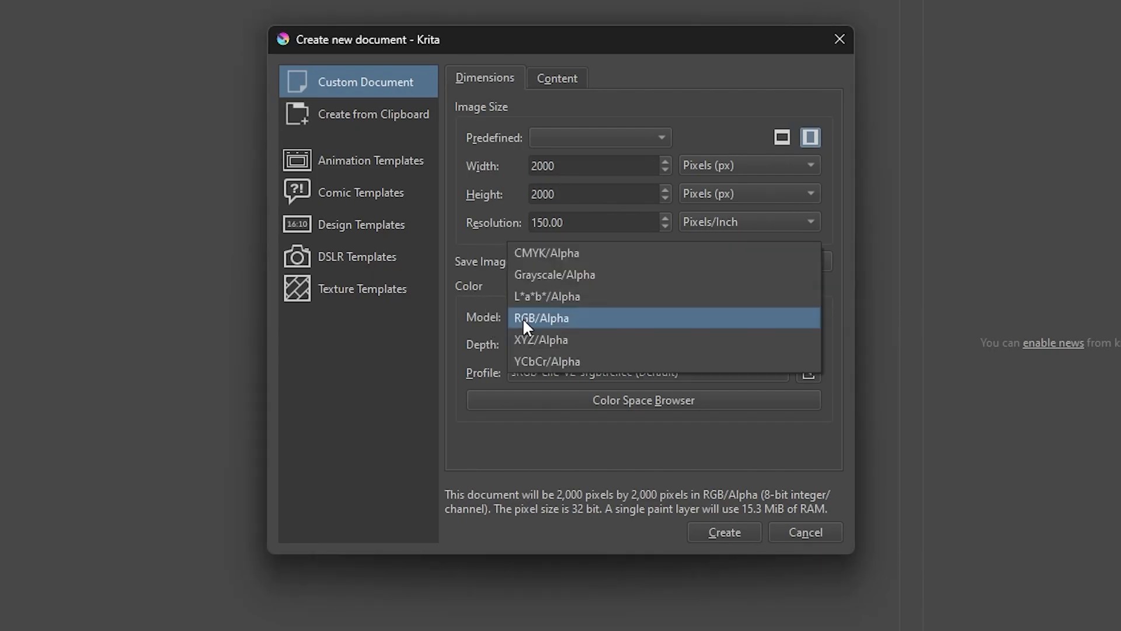
left_click(475, 245)
left_click_drag(565, 225, 511, 224)
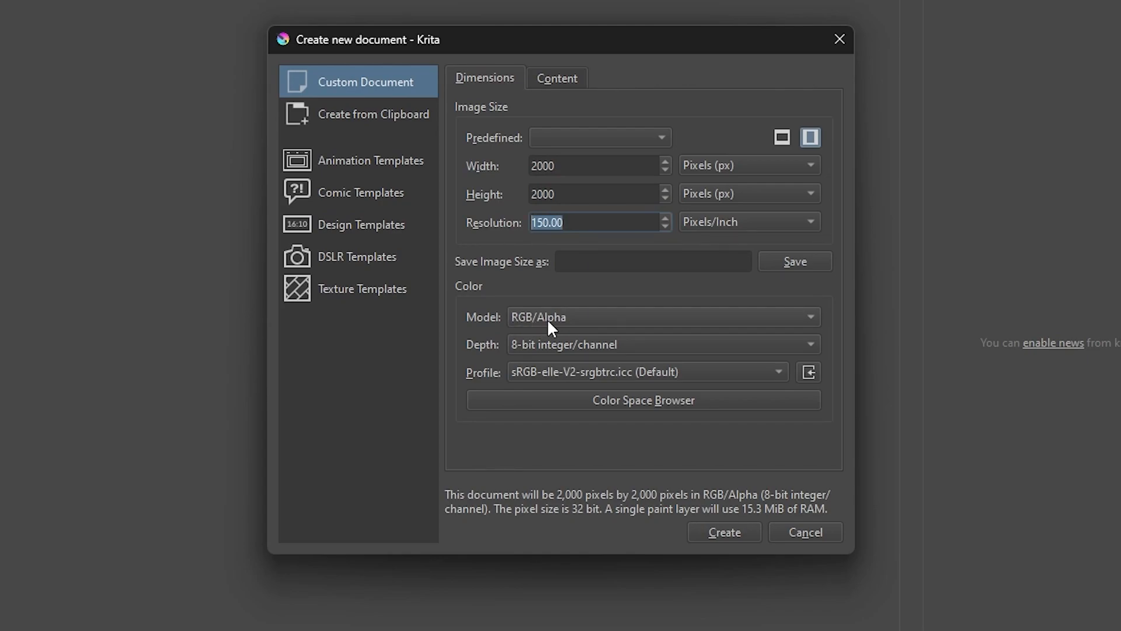
Step: Name the document Week 01 in its content settings and create it
left_click(558, 78)
left_click_drag(625, 113, 527, 111)
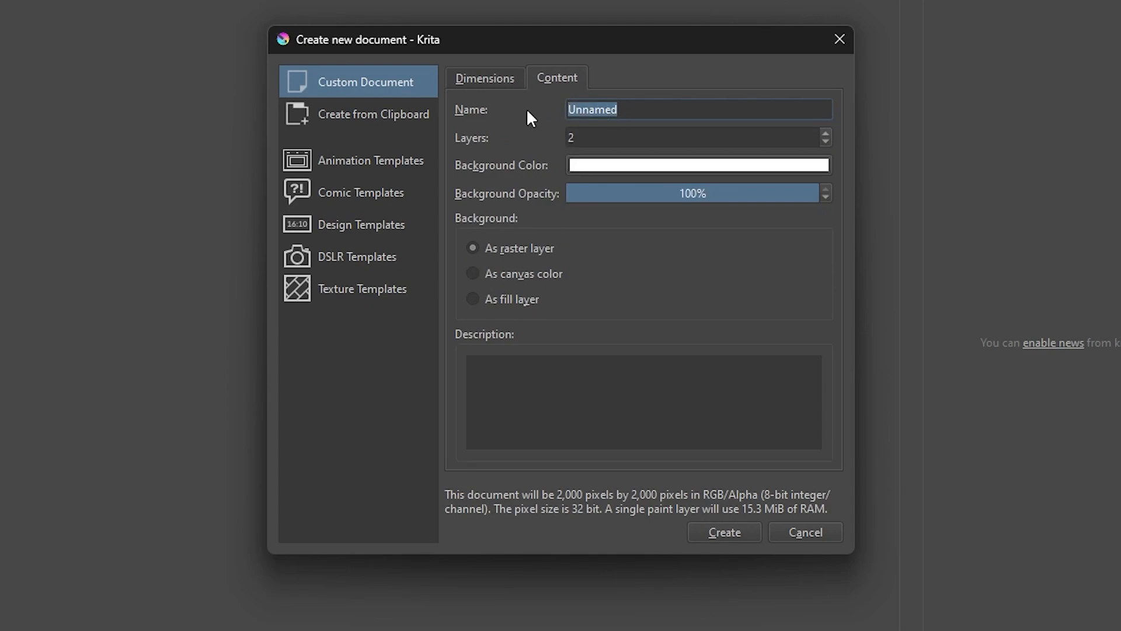
type("Week 01")
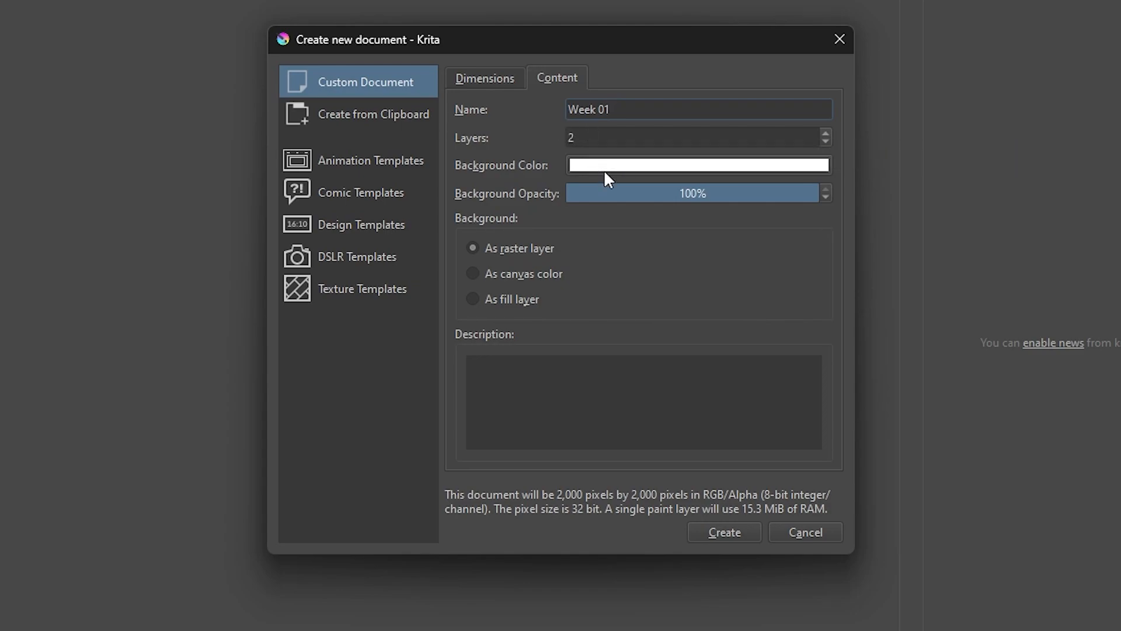
left_click(723, 530)
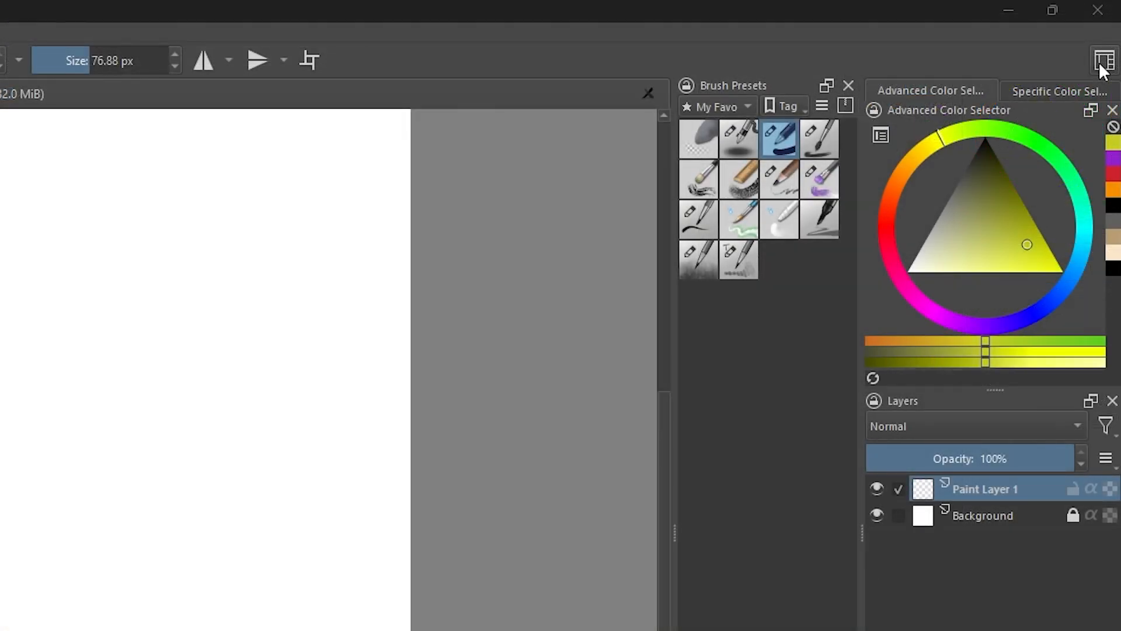
Step: Try the Default workspace and apply the Big_Paint workspace
left_click(1104, 60)
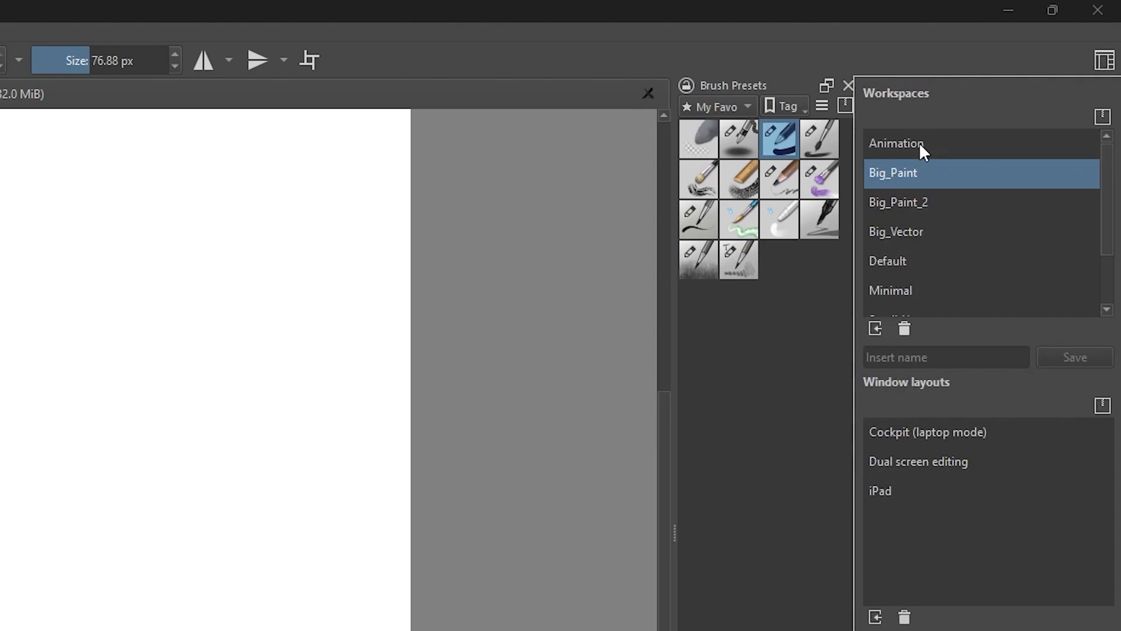
left_click(888, 261)
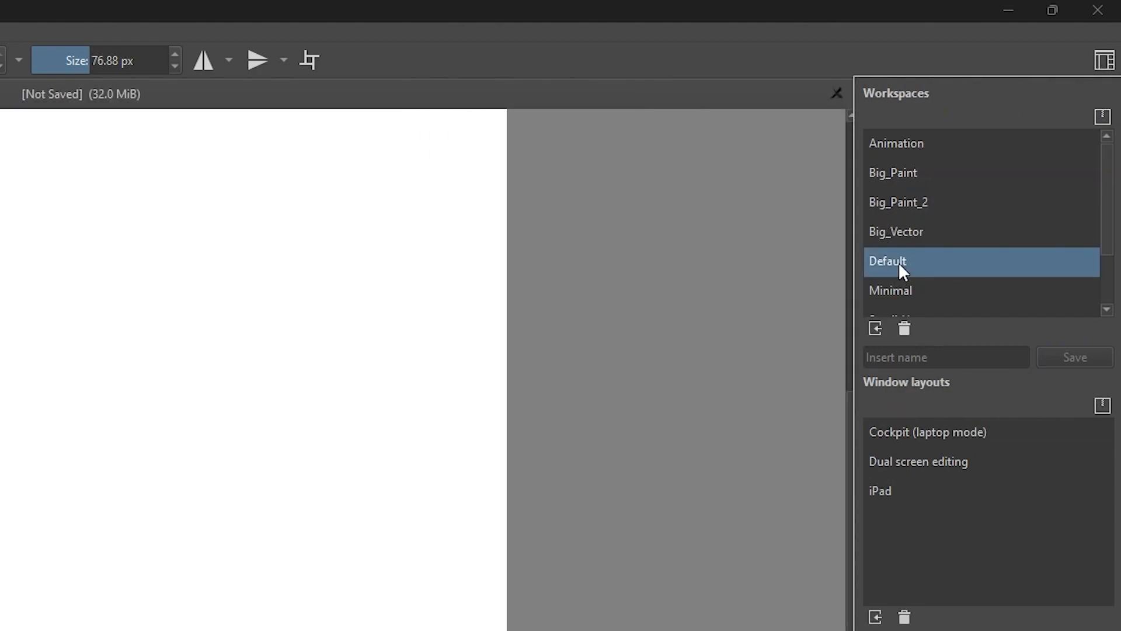
left_click(919, 171)
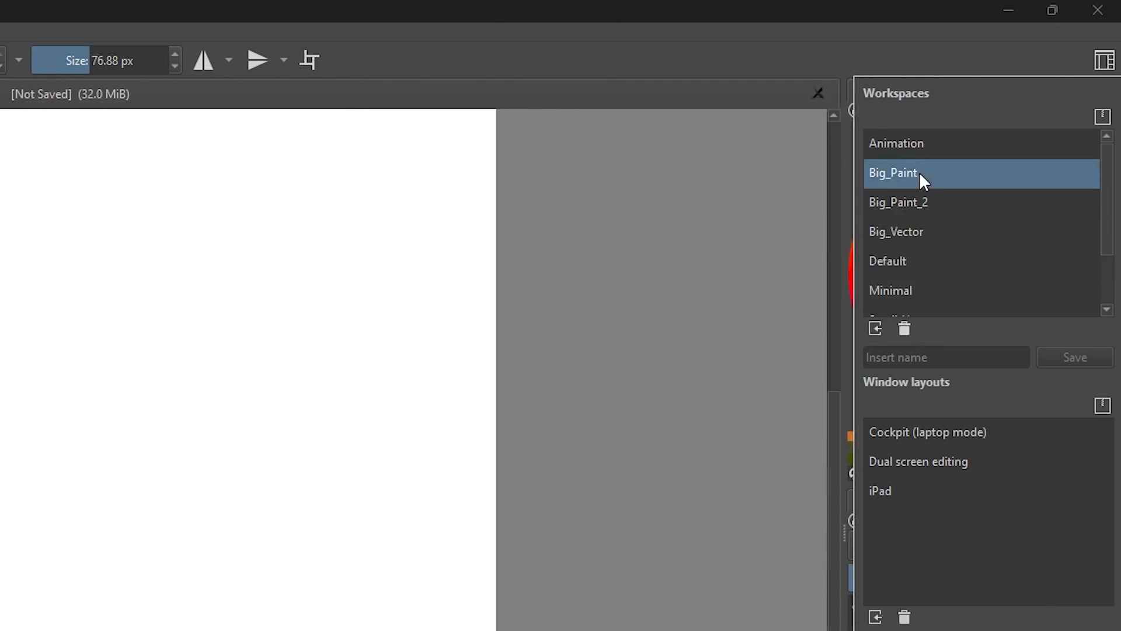
left_click(1106, 62)
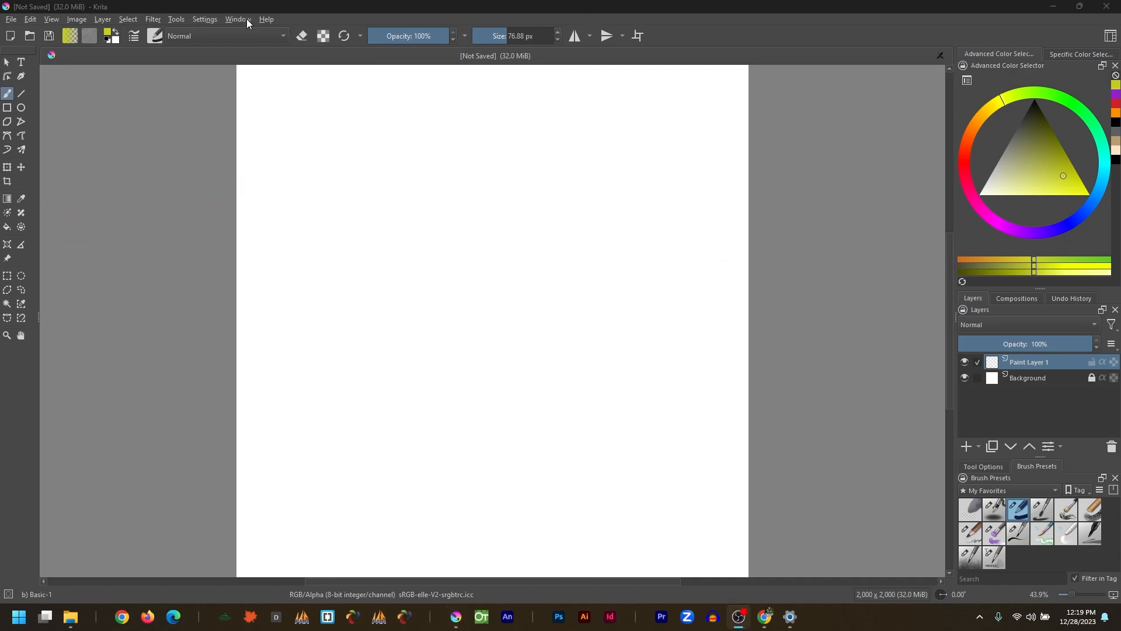
Step: Look through the available dockers and show the Touch Docker
left_click(209, 22)
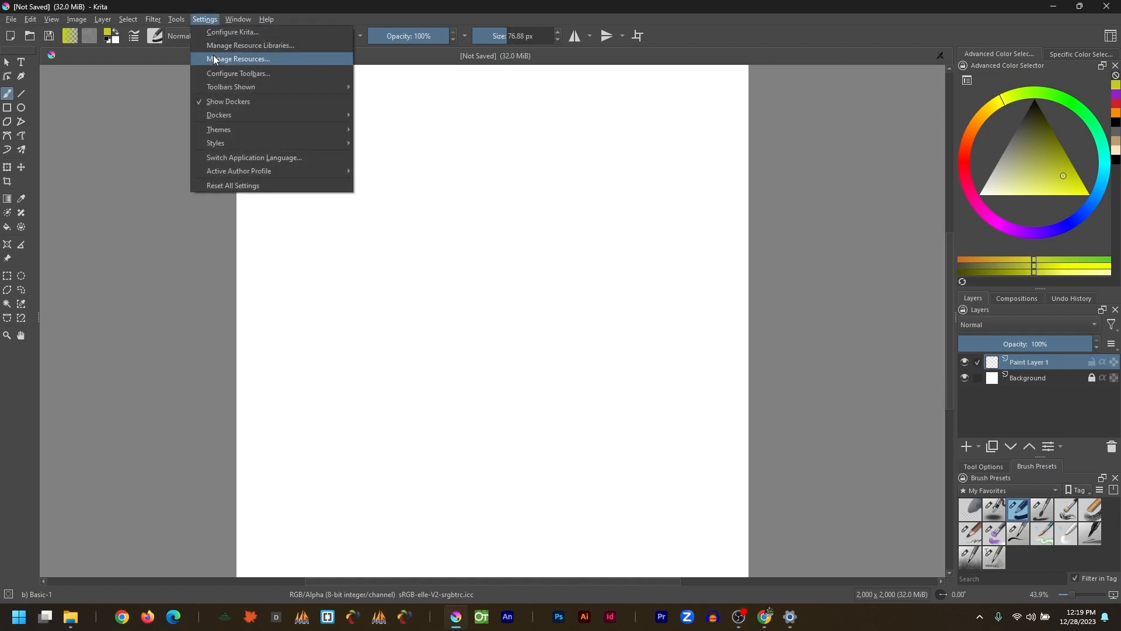
mouse_move(226, 116)
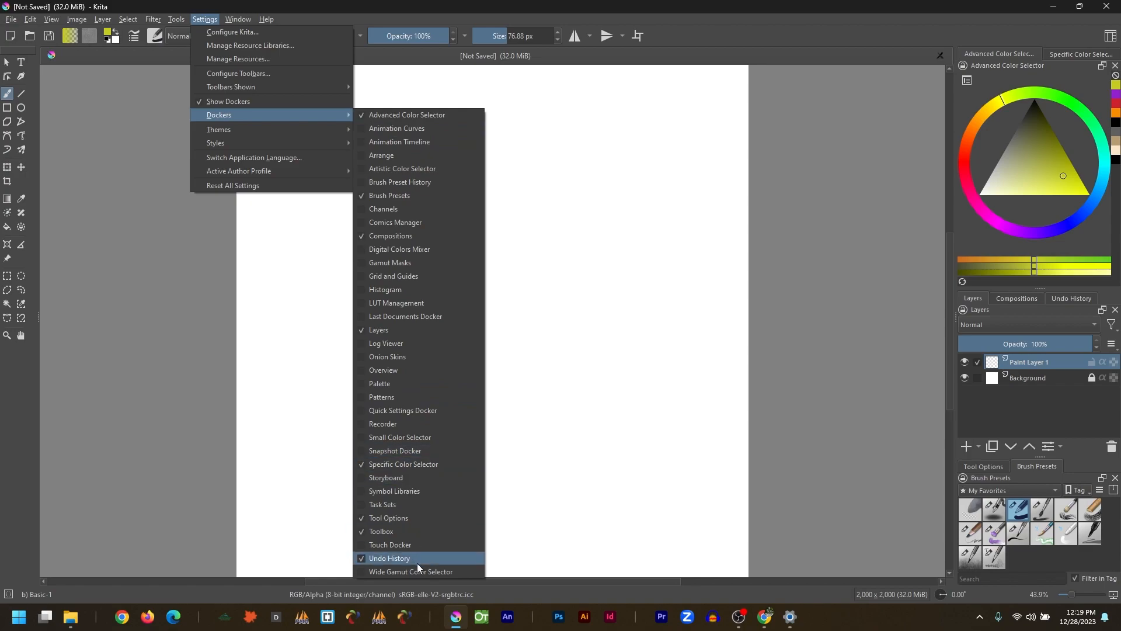
left_click(709, 234)
left_click(239, 19)
mouse_move(214, 23)
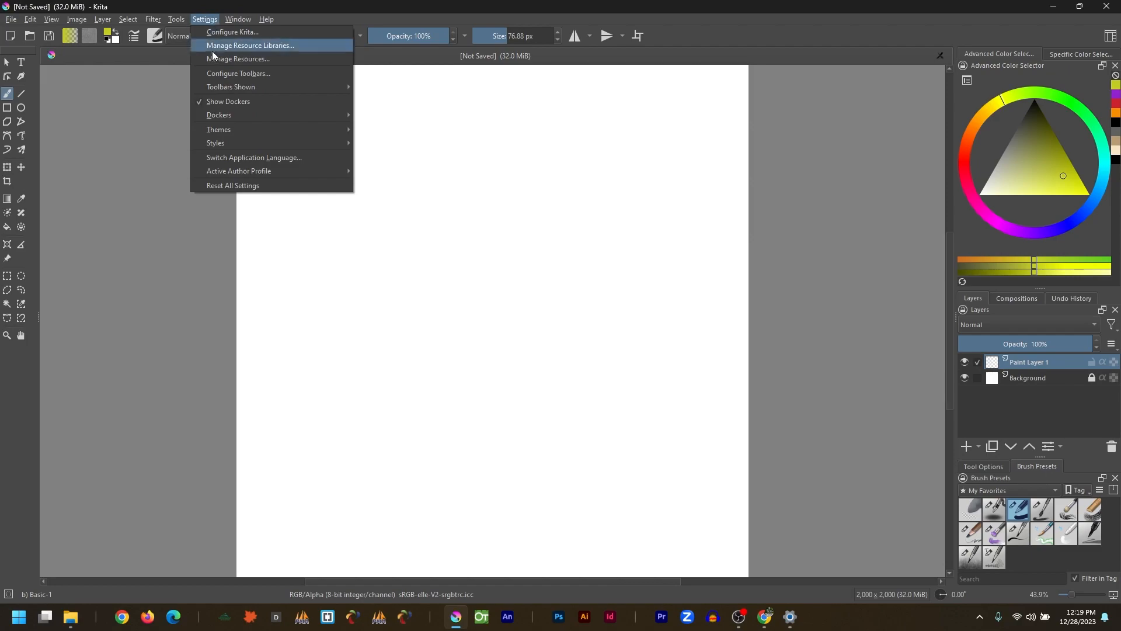
mouse_move(222, 115)
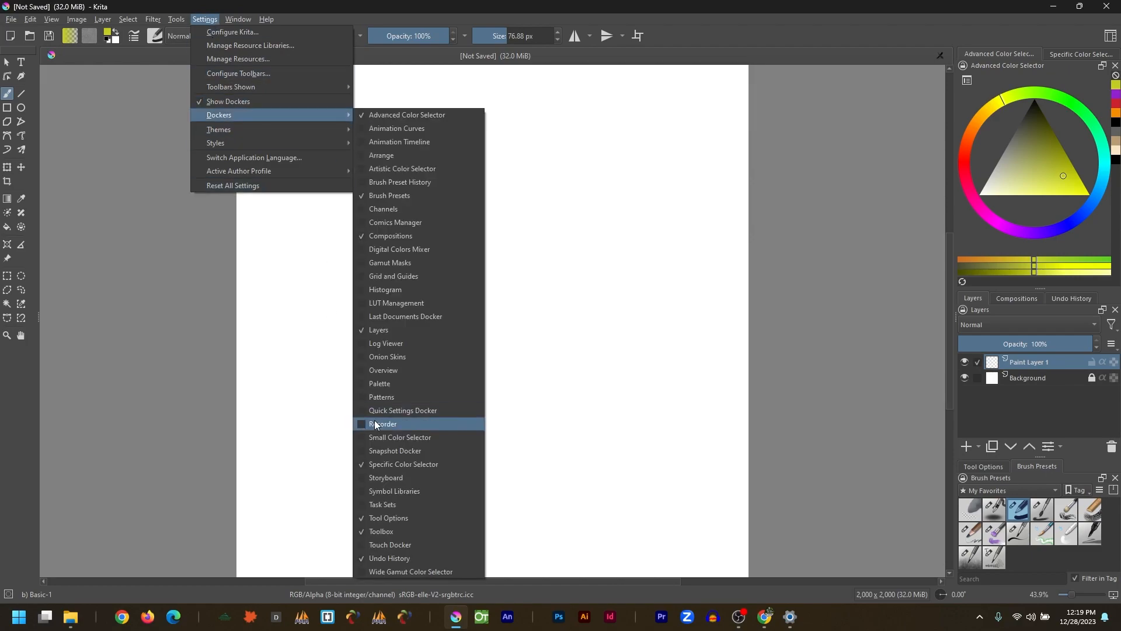
left_click(386, 545)
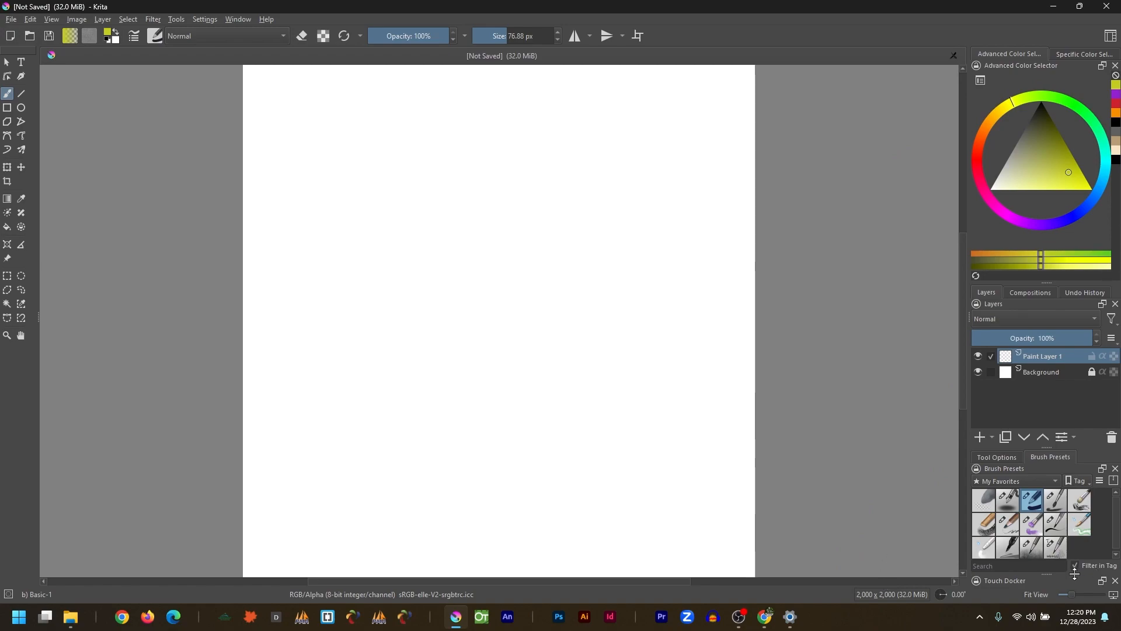
Step: Float the Touch Docker over the canvas, move it to the canvas's upper-left area and close it
left_click_drag(1006, 580, 658, 220)
left_click(746, 214)
left_click_drag(1039, 584, 806, 516)
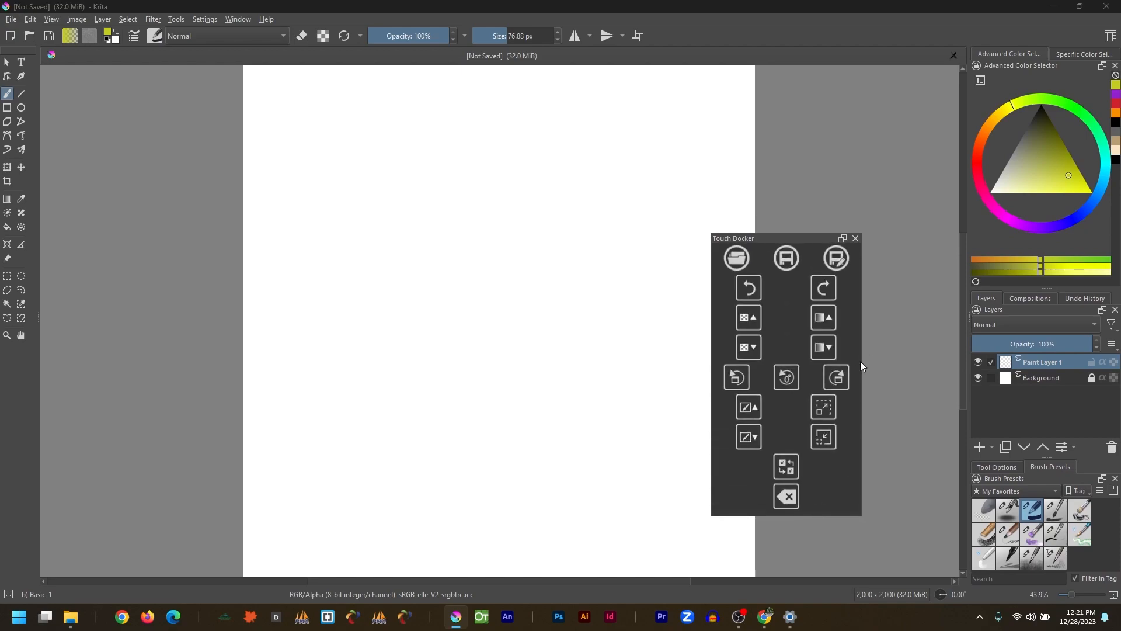
left_click_drag(817, 240, 237, 103)
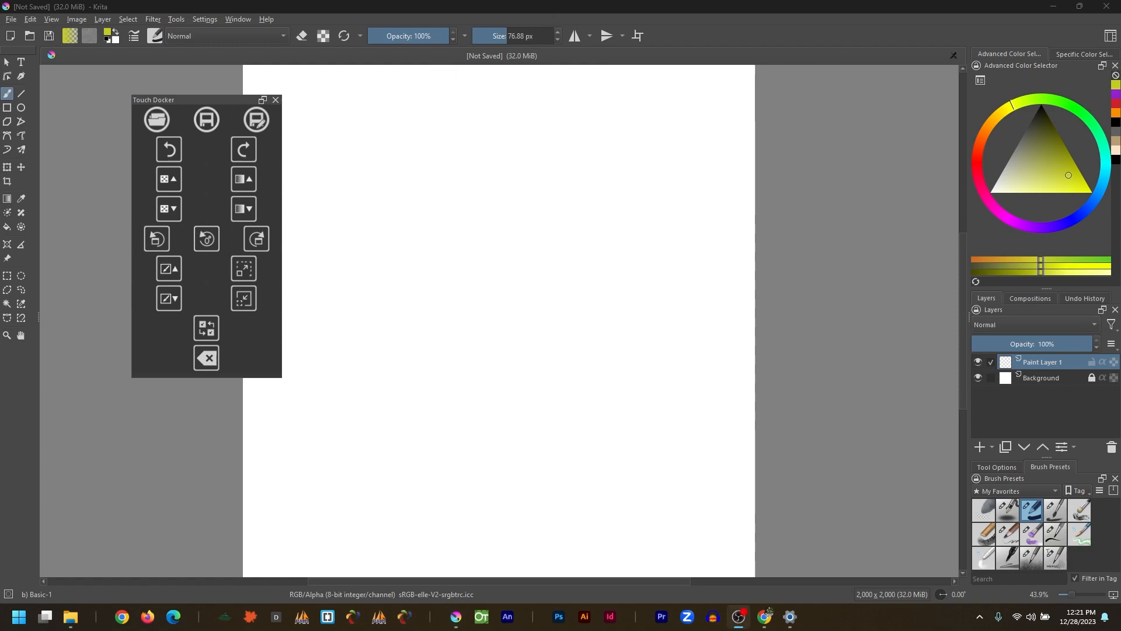
left_click(276, 100)
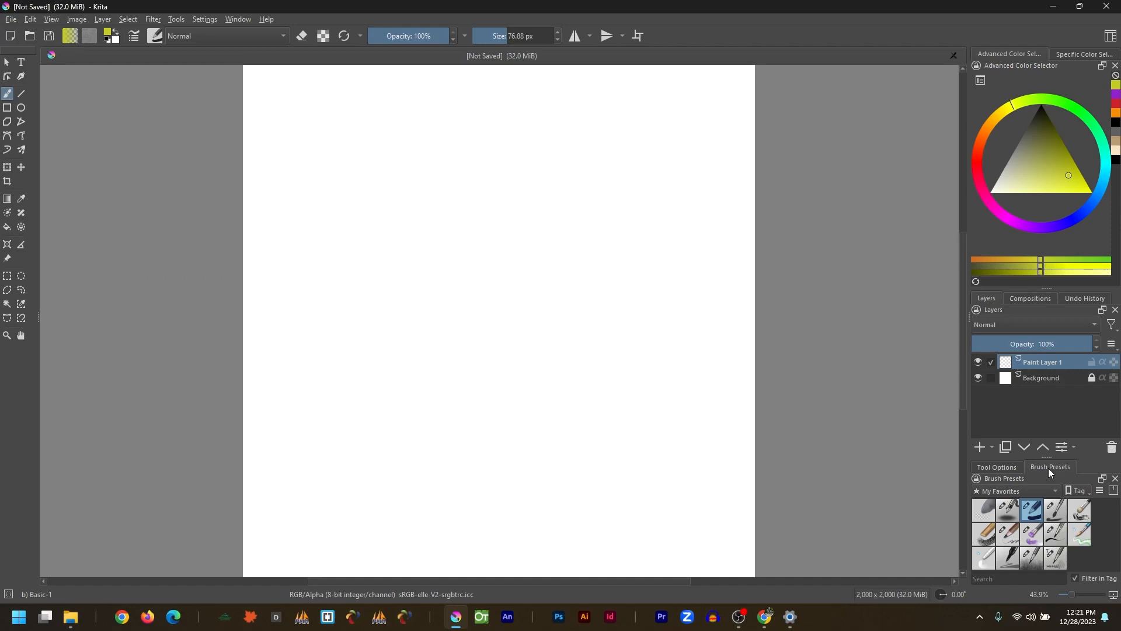
Step: Float the Brush Presets docker over the canvas, and detach and close the Specific Color Selector docker
left_click_drag(1038, 468, 818, 314)
mouse_move(1032, 471)
left_mouse_down()
mouse_move(1015, 473)
mouse_move(732, 236)
mouse_move(669, 136)
left_mouse_up()
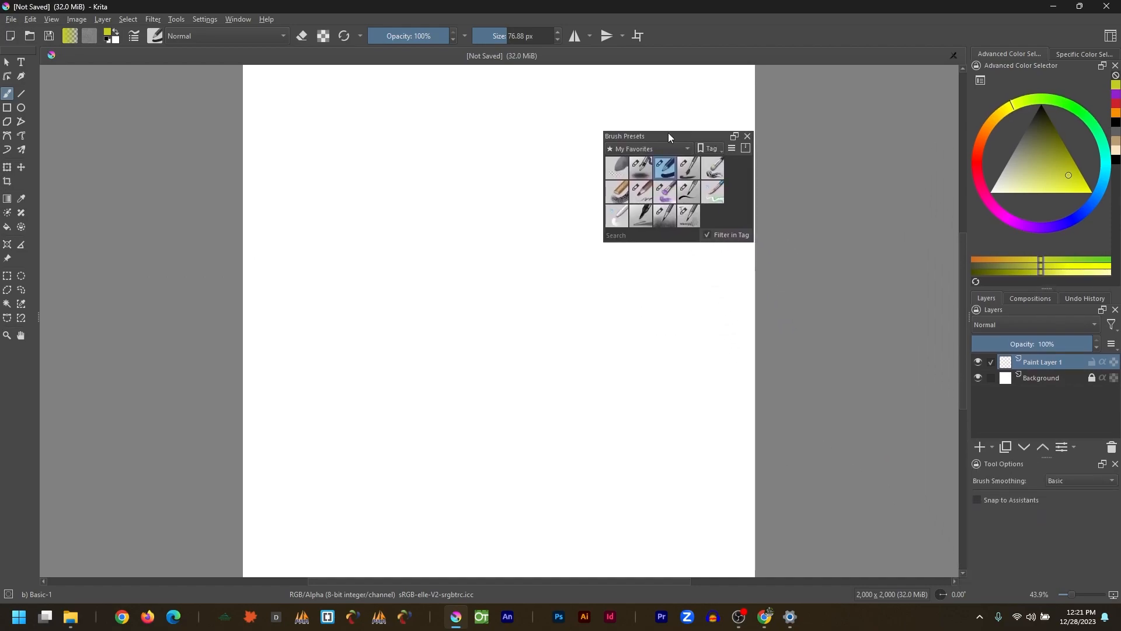
left_click(1070, 52)
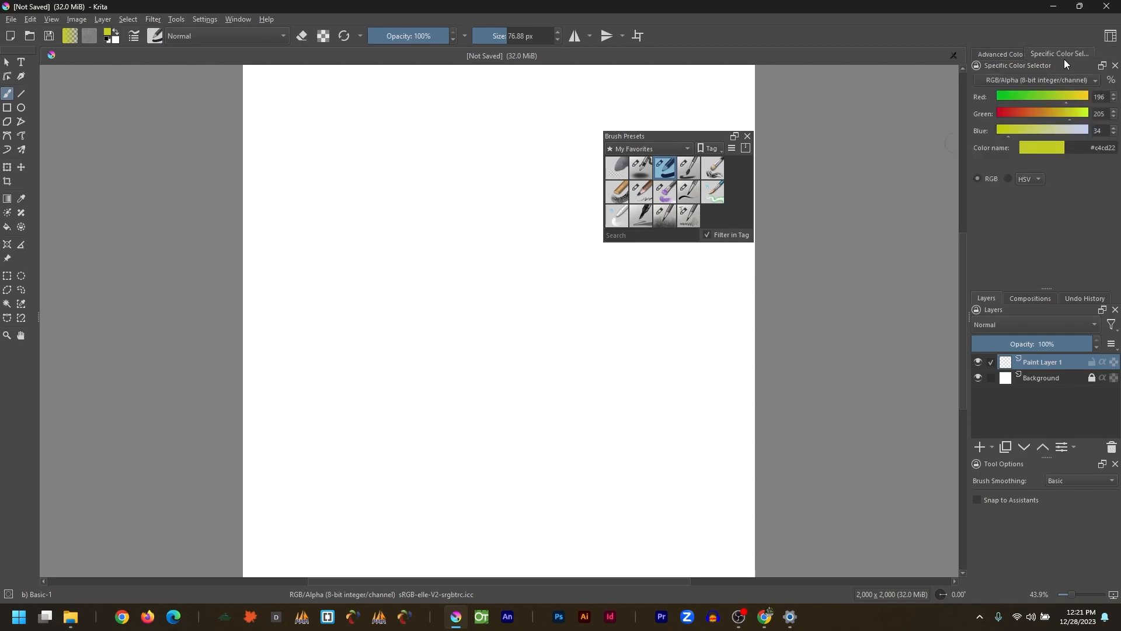
left_click_drag(1068, 66, 749, 305)
left_click(795, 301)
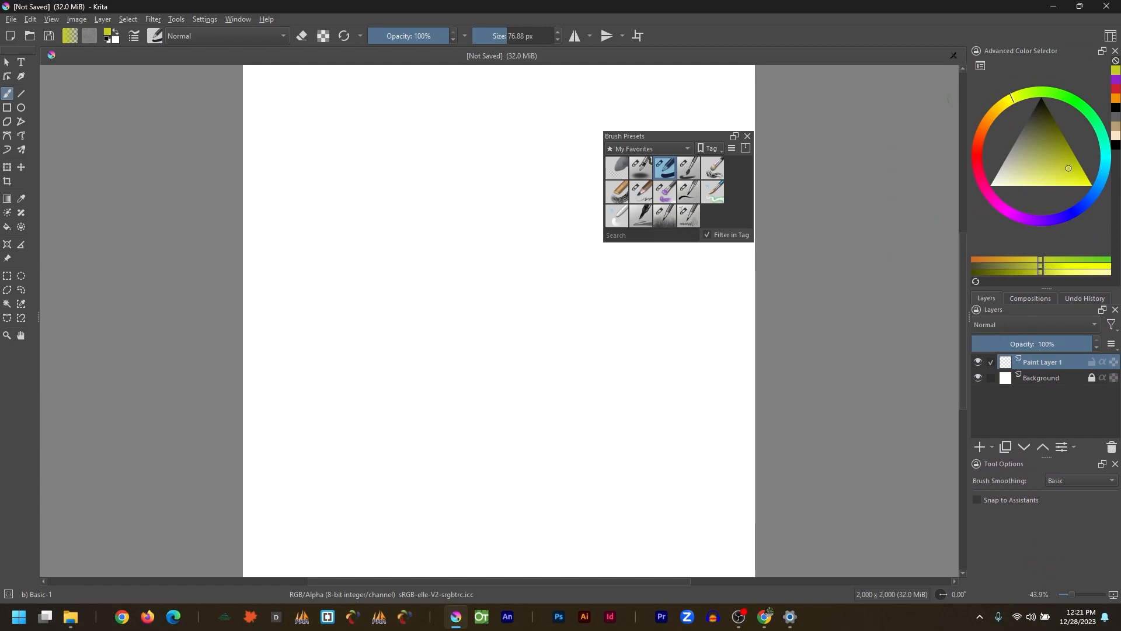
Step: Detach and close the Compositions and Undo History dockers grouped with Layers
left_click(1029, 299)
left_click_drag(1032, 296, 790, 316)
left_click_drag(1042, 310, 797, 321)
left_click(868, 322)
left_click(1019, 299)
left_click_drag(1035, 309, 734, 316)
left_click(811, 316)
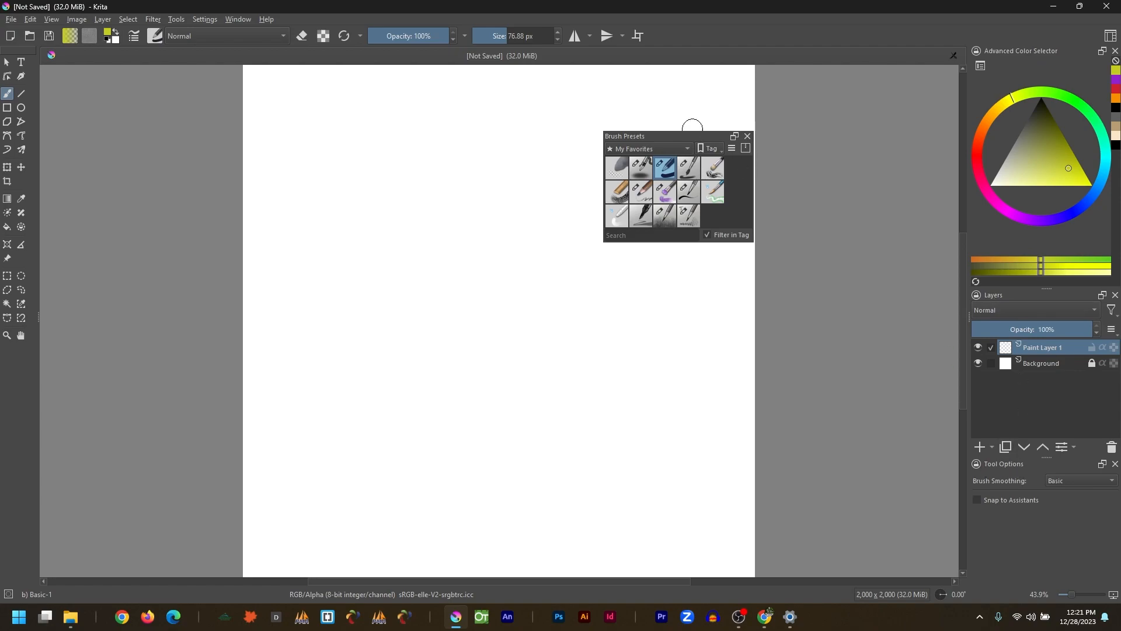
Step: Arrange the dockers with Brush Presets as a widened full-height column beside the stacked Advanced Color Selector, Layers and Tool Options
left_click_drag(669, 137, 965, 133)
left_click_drag(965, 134, 982, 136)
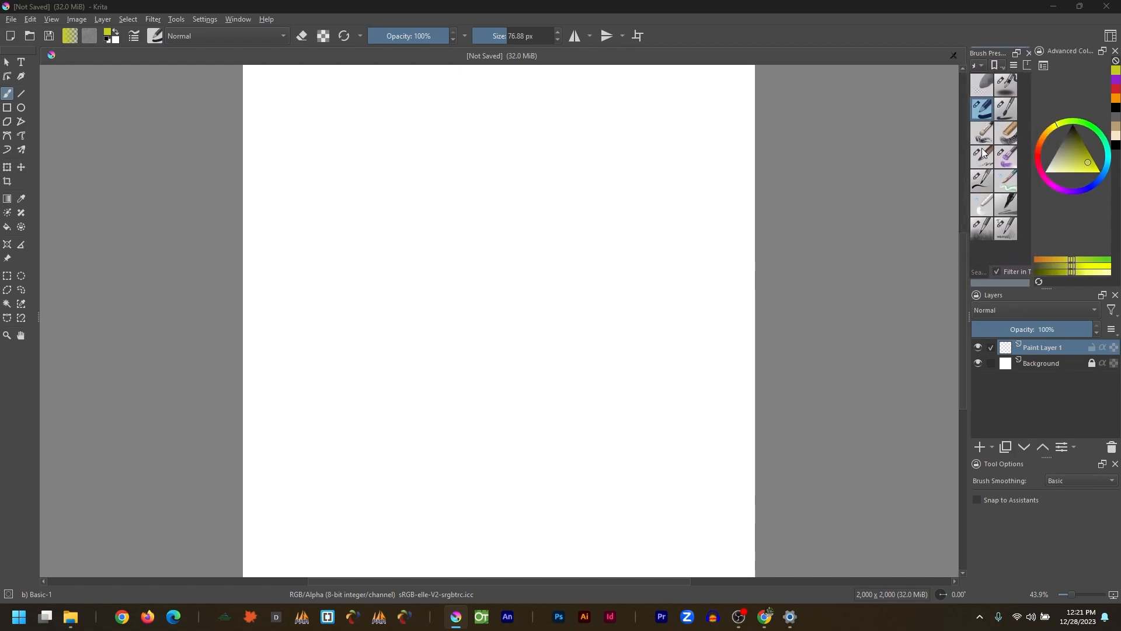
mouse_move(1025, 292)
left_mouse_down()
mouse_move(1038, 282)
mouse_move(1039, 304)
mouse_move(1085, 303)
mouse_move(1061, 325)
mouse_move(1033, 172)
mouse_move(1067, 152)
mouse_move(1051, 89)
mouse_move(1063, 124)
mouse_move(1043, 253)
mouse_move(1049, 321)
mouse_move(1066, 346)
left_mouse_up()
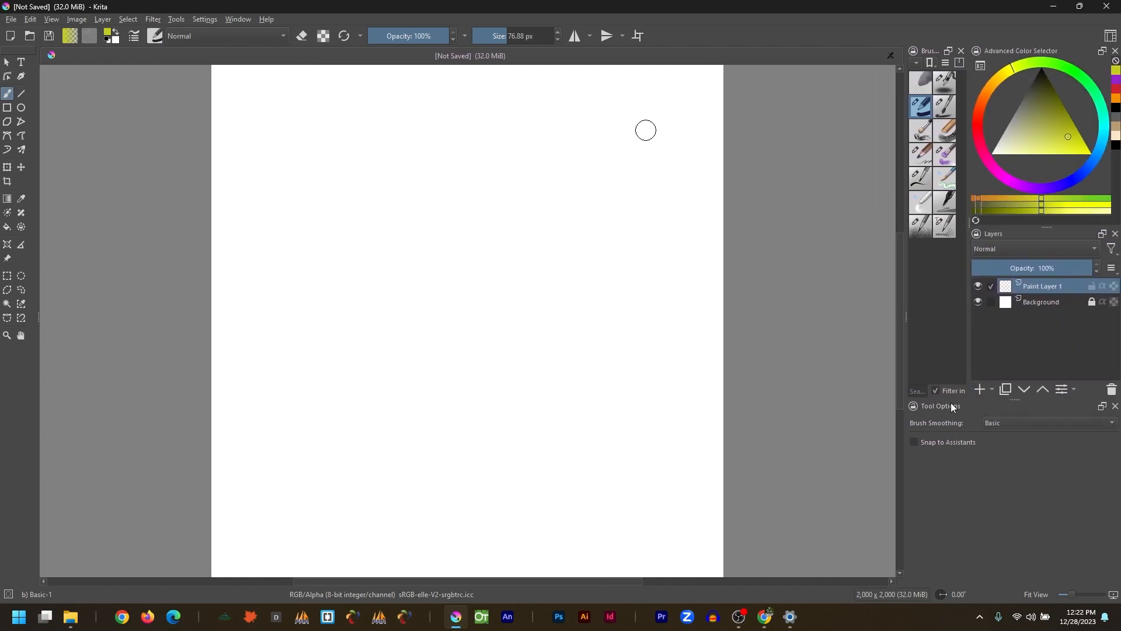
left_click_drag(966, 405, 1036, 552)
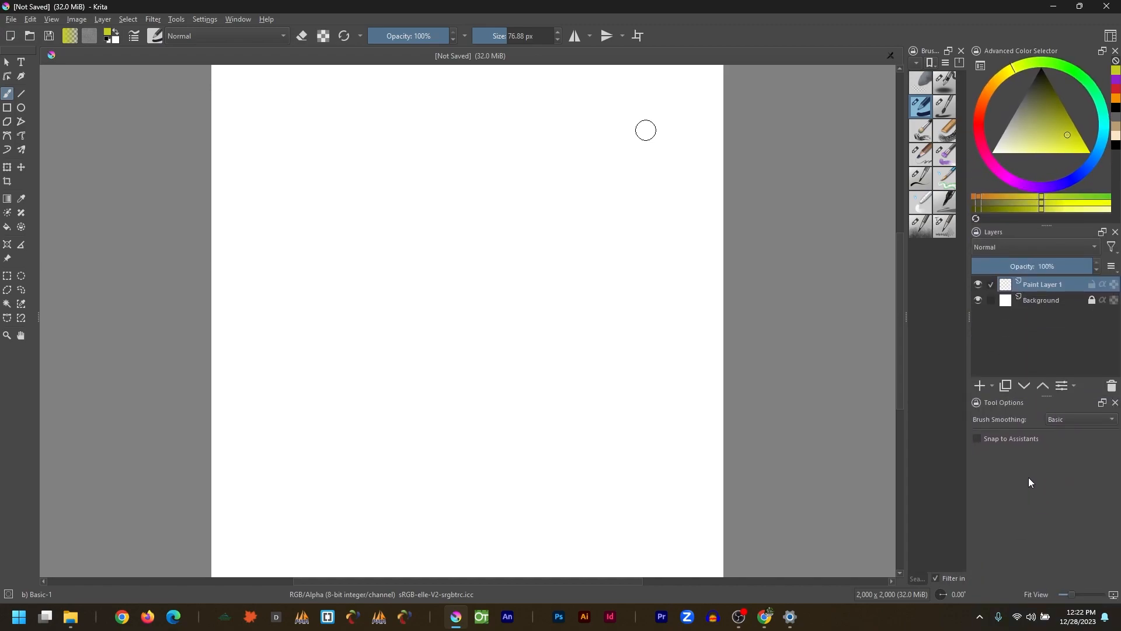
left_click_drag(910, 313, 810, 312)
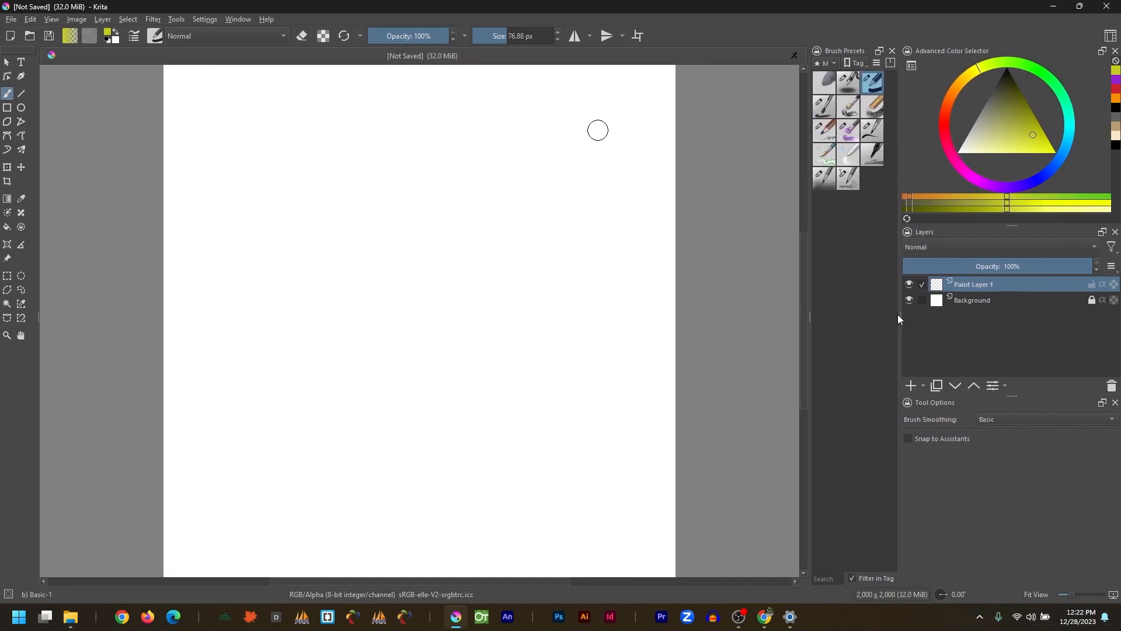
Step: Narrow the color, layers and Brush Presets docker columns, and save the layout as a new workspace named with the artist's first name
left_click_drag(900, 316, 1032, 327)
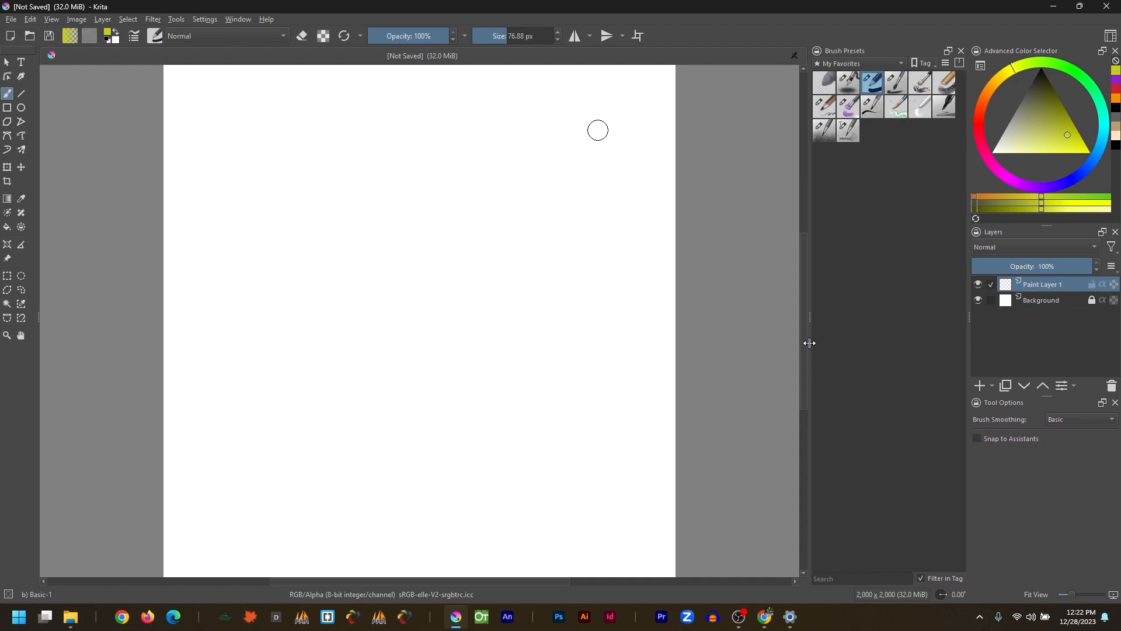
left_click_drag(810, 318, 872, 325)
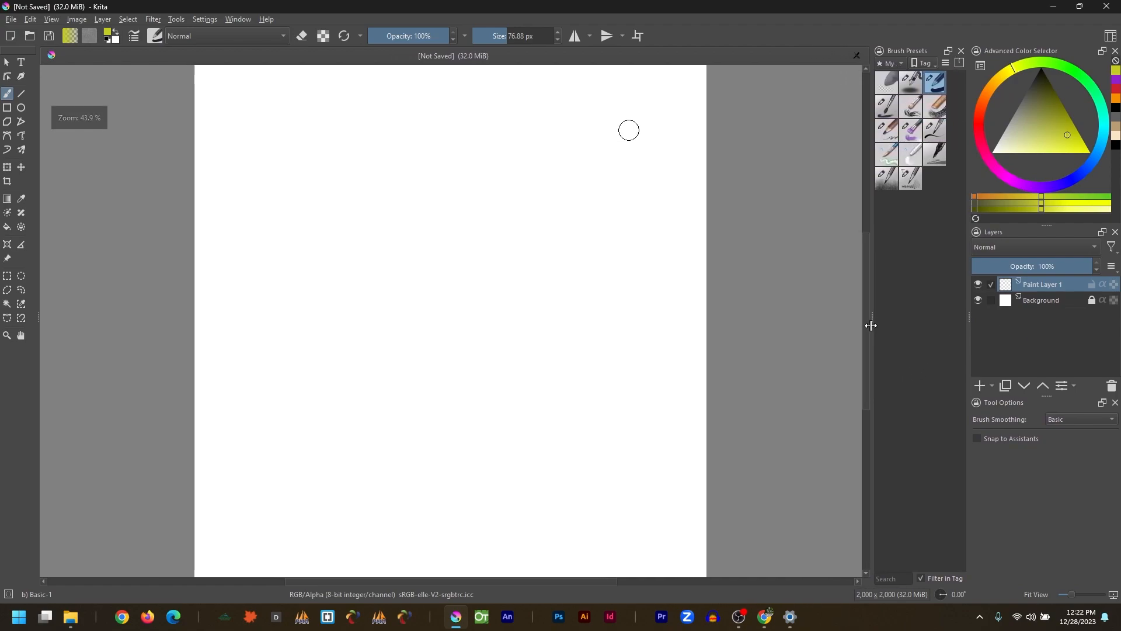
left_click(1111, 36)
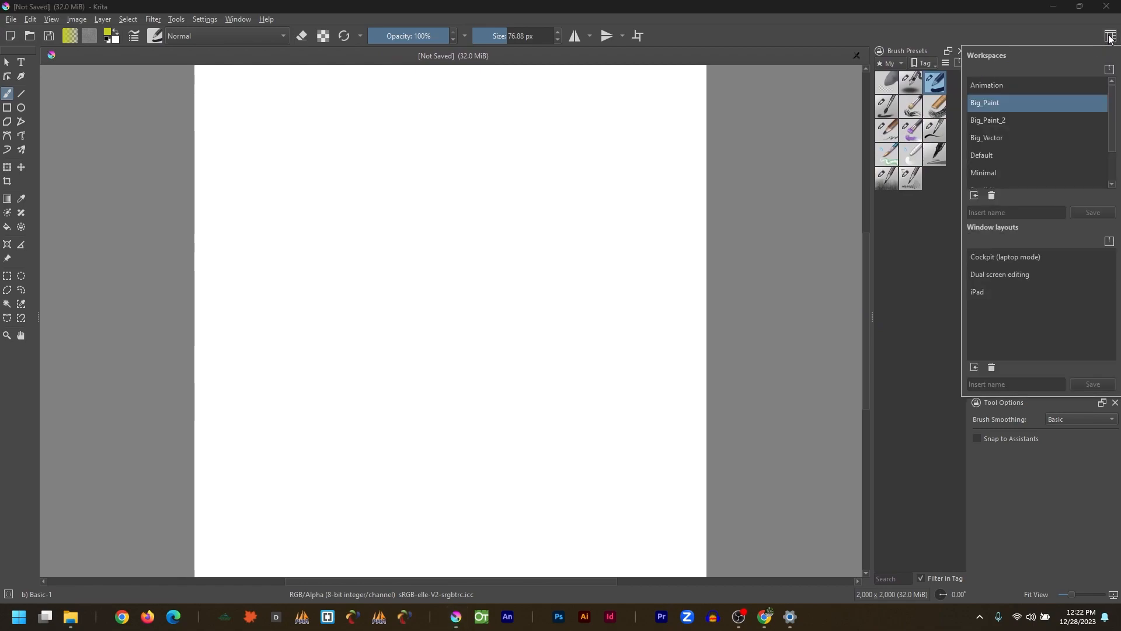
left_click(1015, 212)
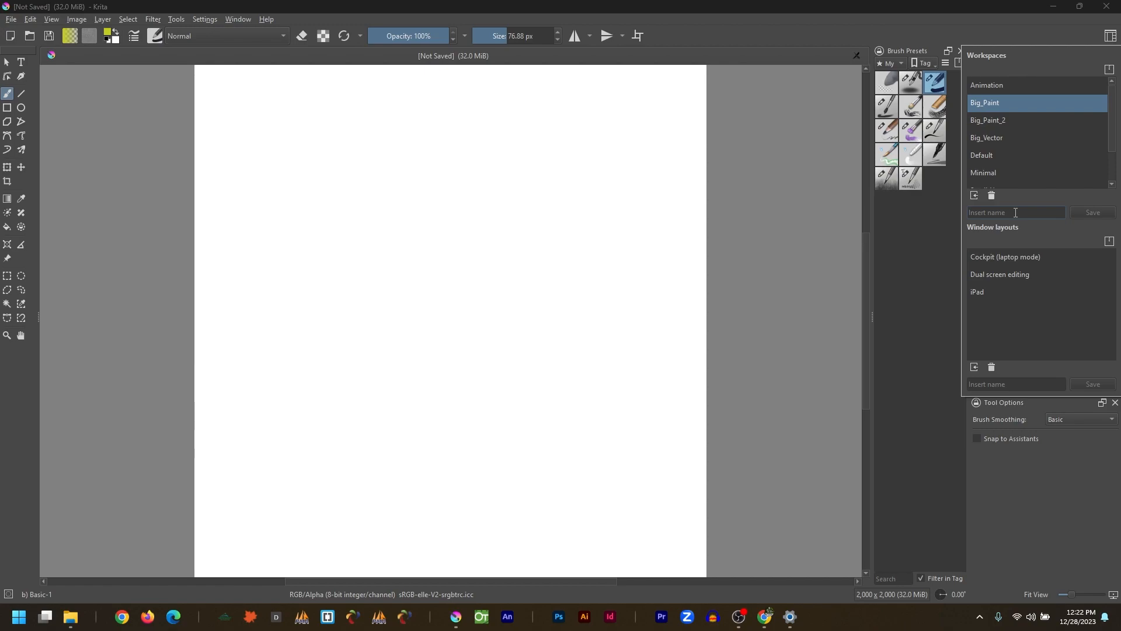
type("Darren")
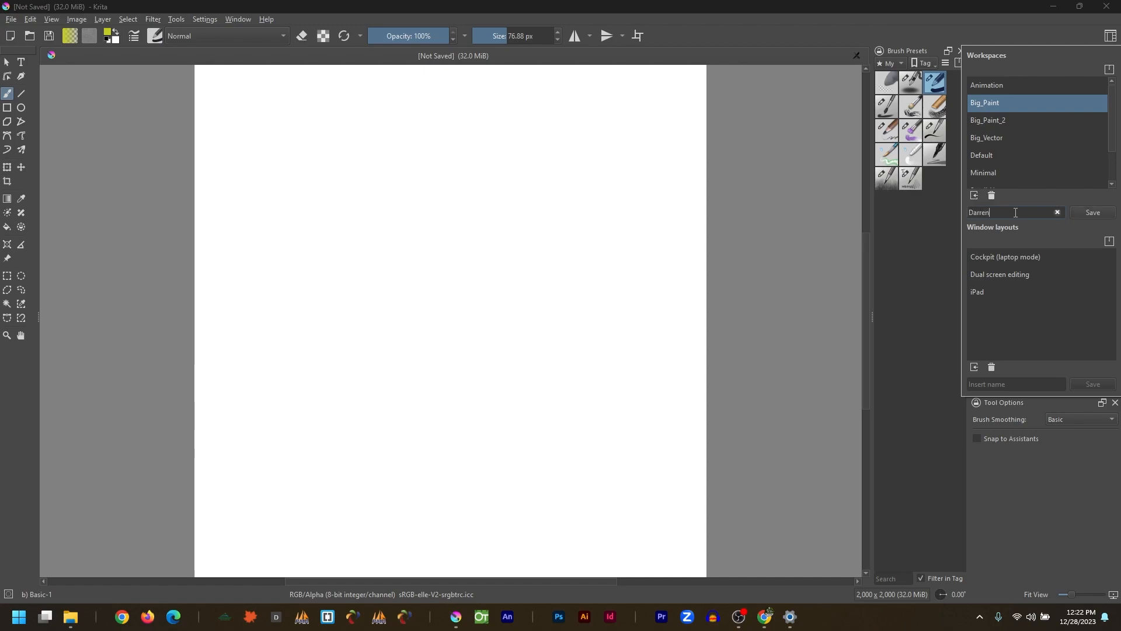
left_click(1088, 209)
Step: Test the saved workspace by loading Big_Paint_2 and switching back to the custom workspace
left_click(987, 120)
scroll(990, 131, "down", 1)
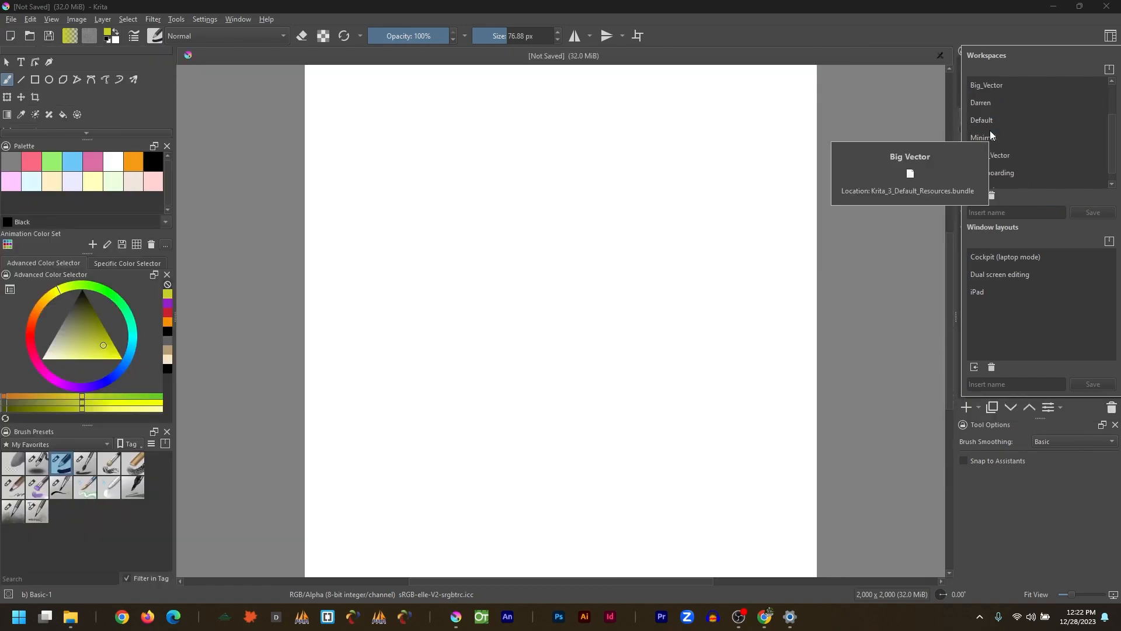
left_click(986, 109)
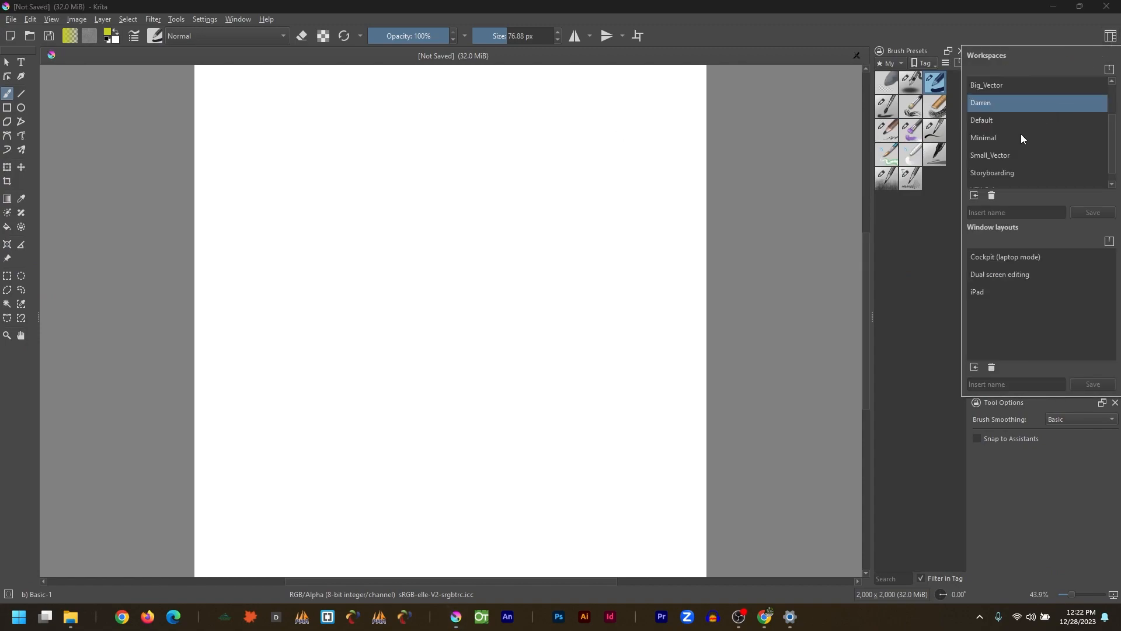
left_click(629, 130)
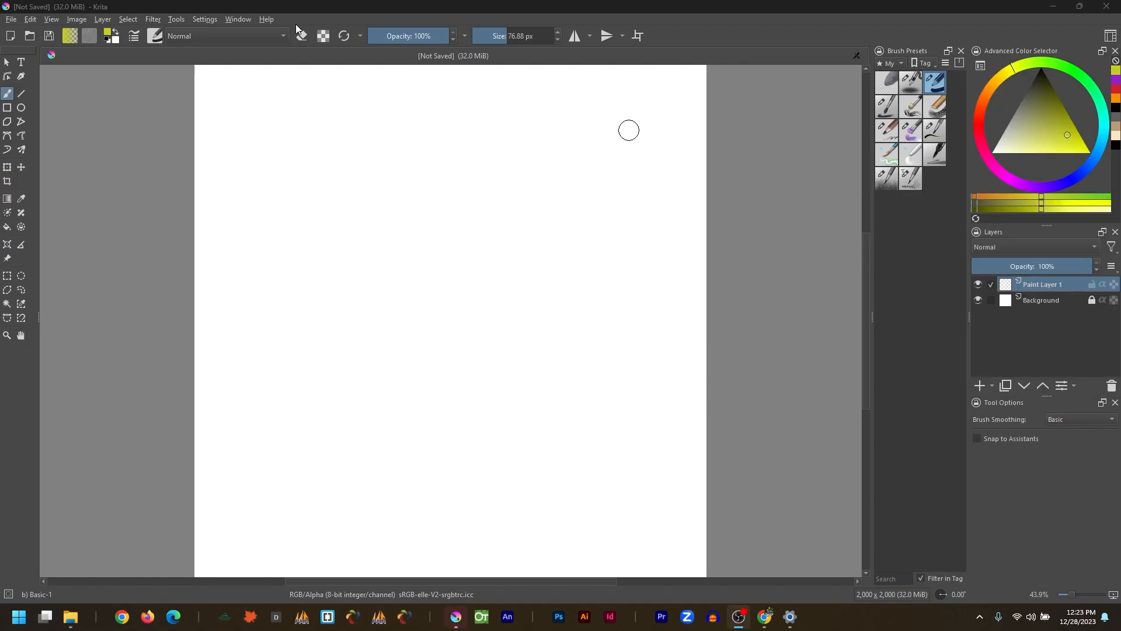
Step: Review the installed resource libraries, examine the Krita_3_Default_Resources.bundle details and close the manager
left_click(214, 21)
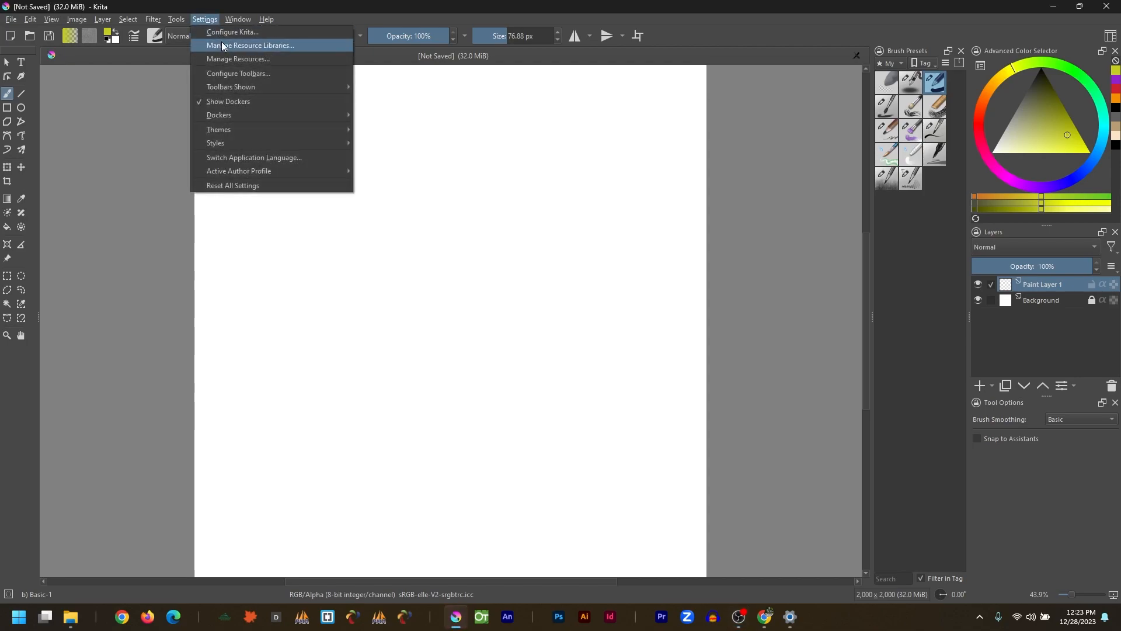
left_click(224, 46)
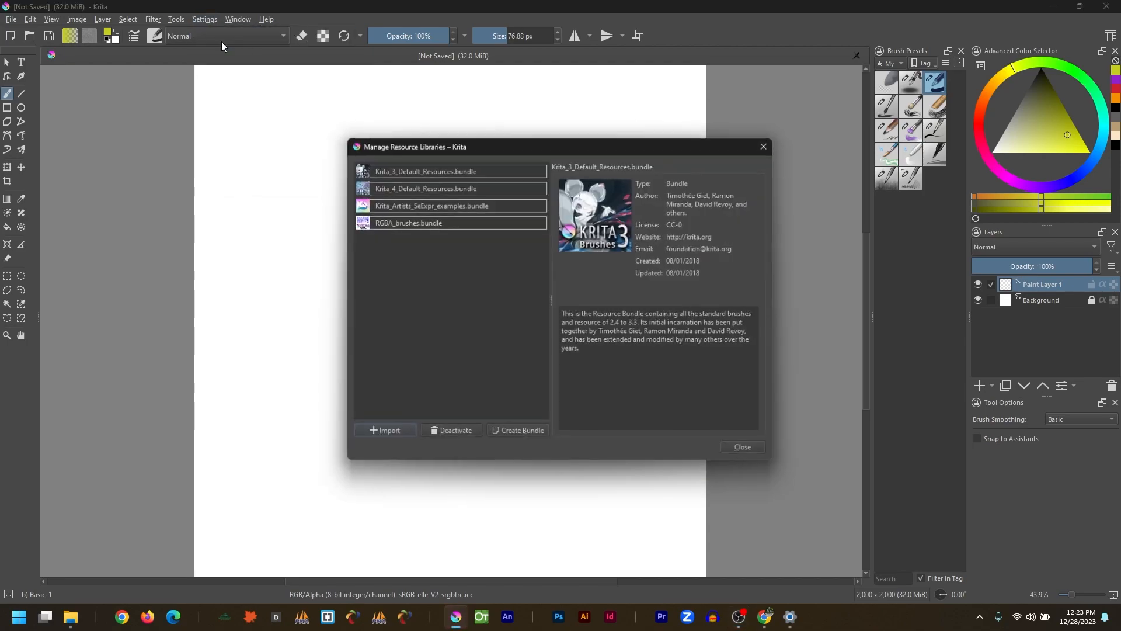
left_click(395, 170)
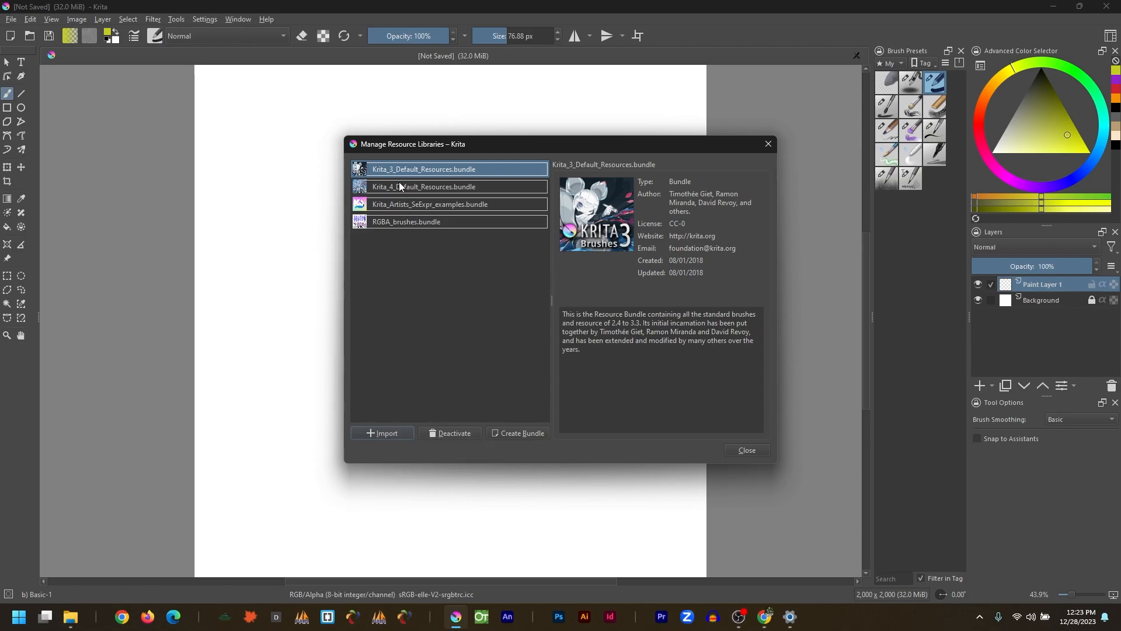
left_click(730, 450)
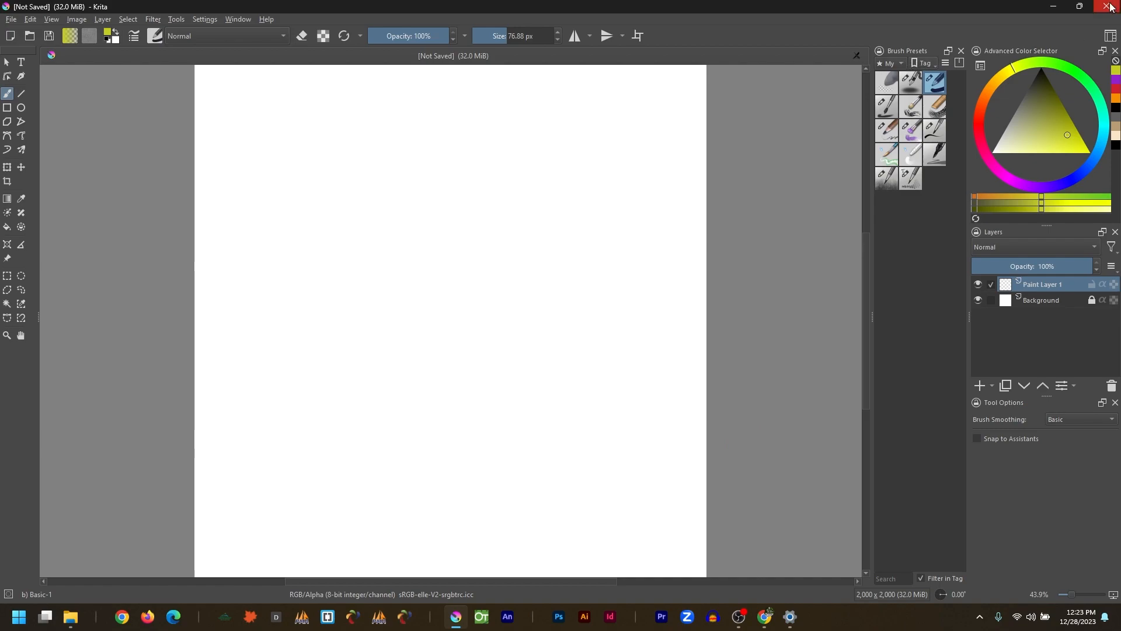
Step: Widen the Brush Presets docker, set its tag filter to All and browse the full set of presets
left_click(896, 61)
left_click(877, 276)
left_click_drag(872, 316, 751, 316)
left_click(810, 60)
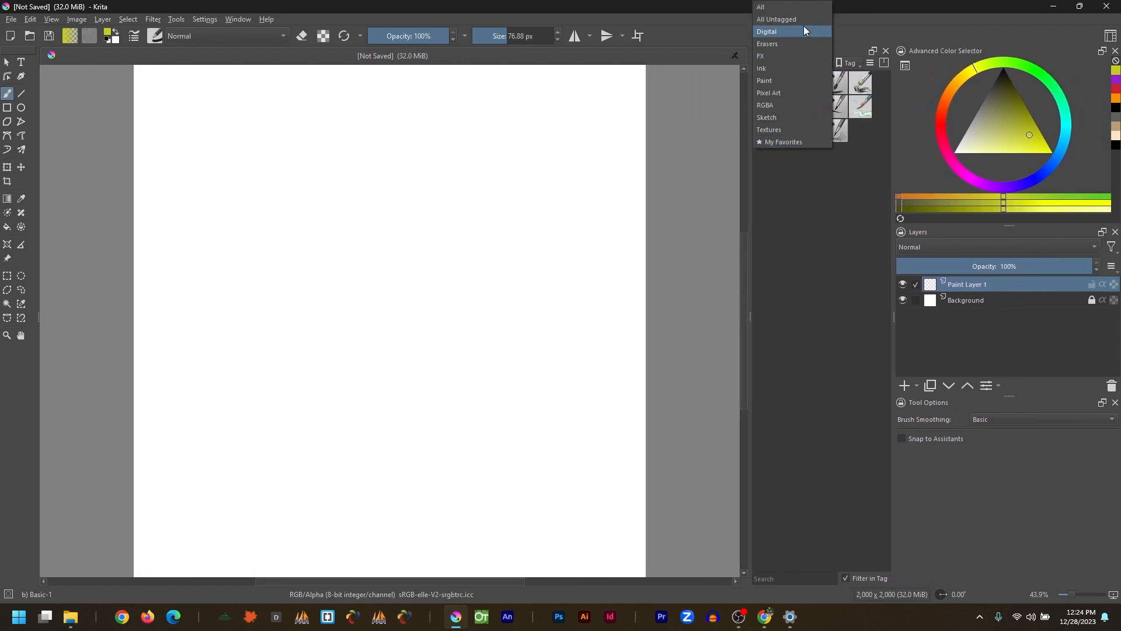
left_click(796, 11)
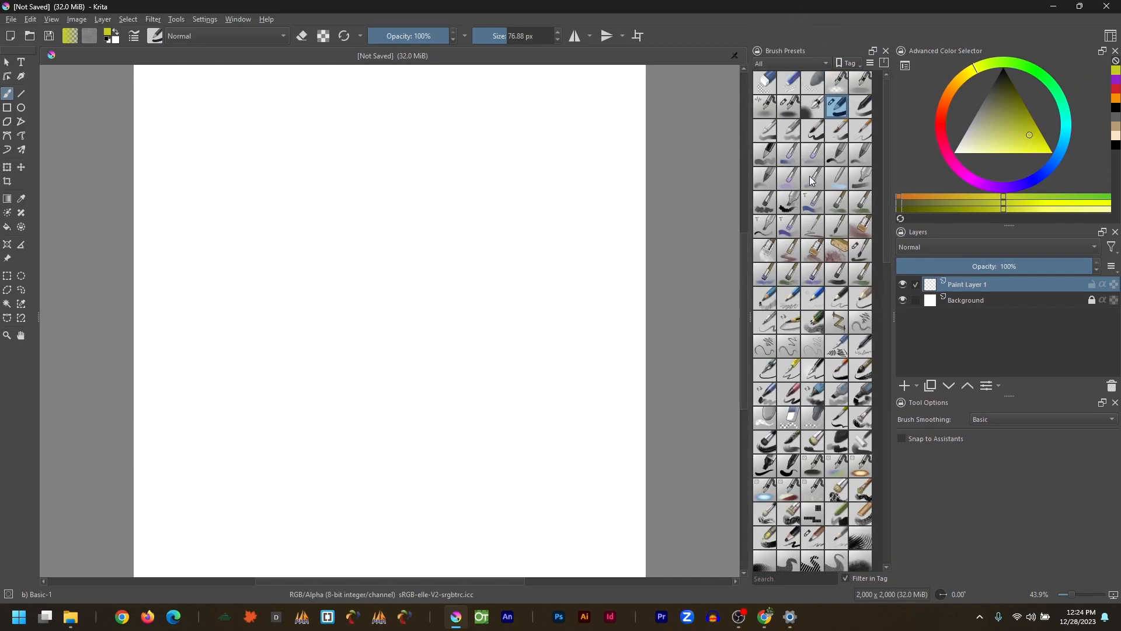
scroll(812, 181, "down", 3)
scroll(812, 181, "up", 3)
scroll(812, 181, "down", 5)
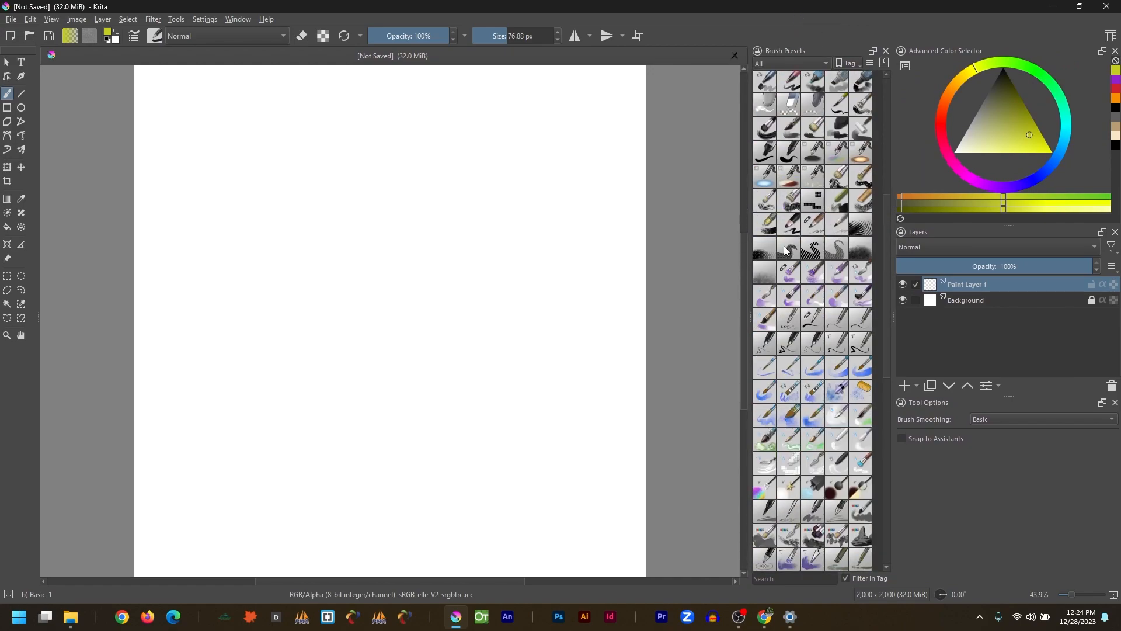
scroll(786, 251, "up", 10)
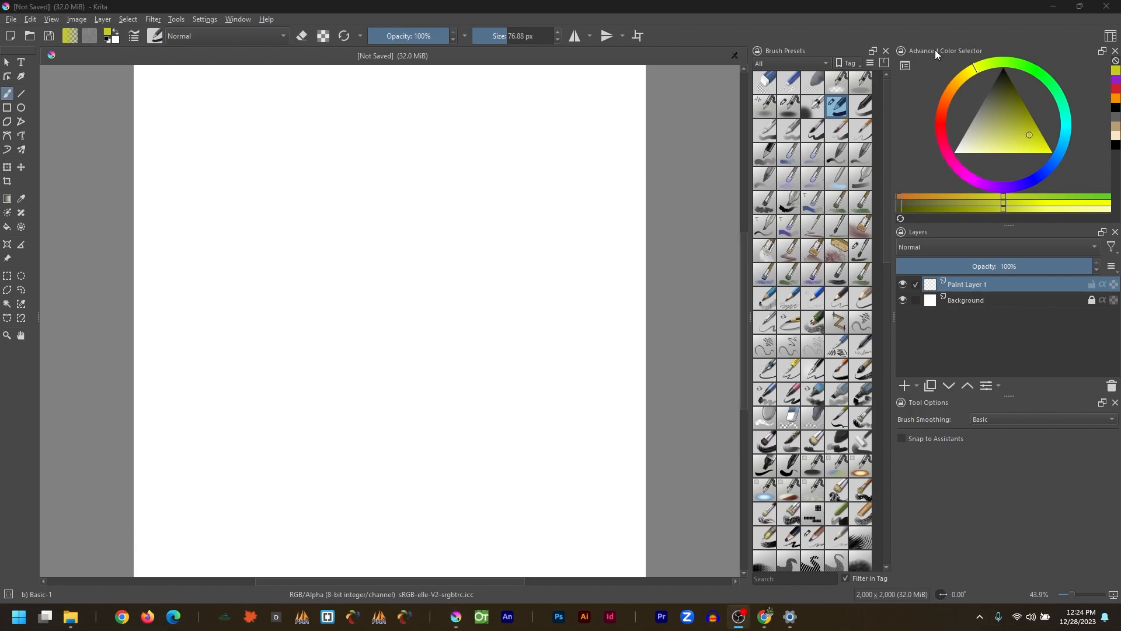
Step: Load the Small_Vector workspace and restore the saved custom workspace layout
left_click(1109, 40)
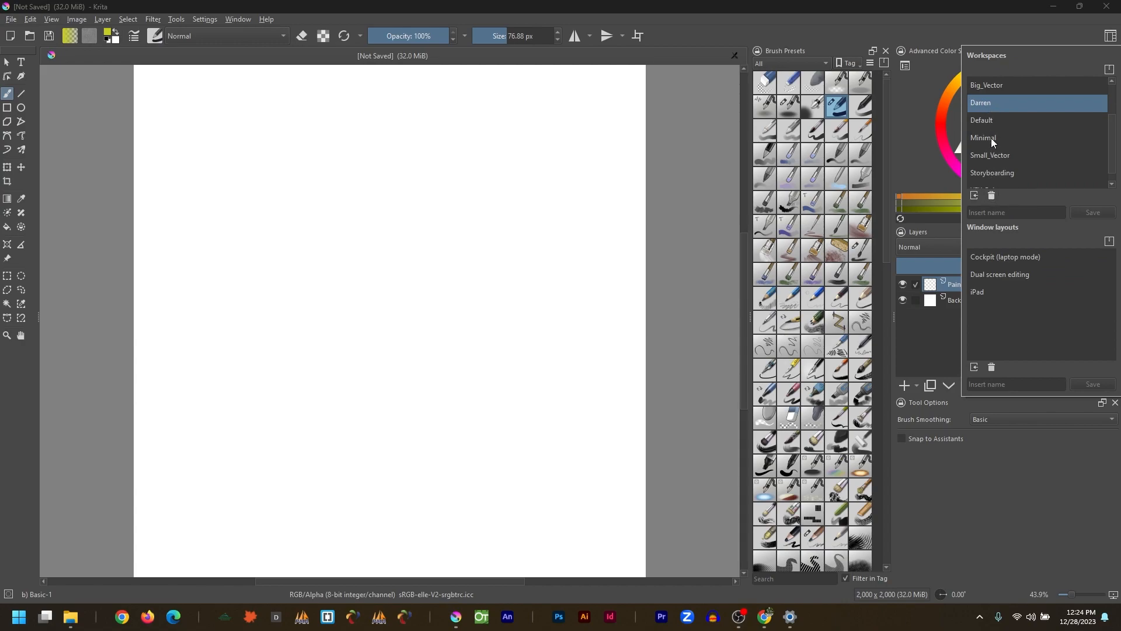
left_click(990, 154)
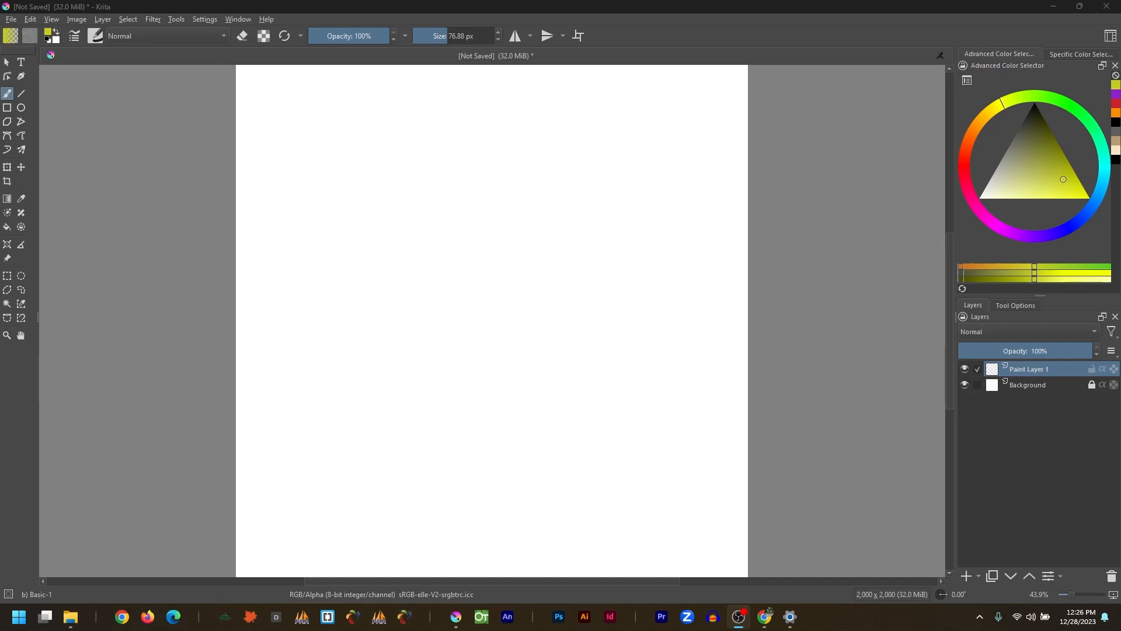
left_click(1111, 36)
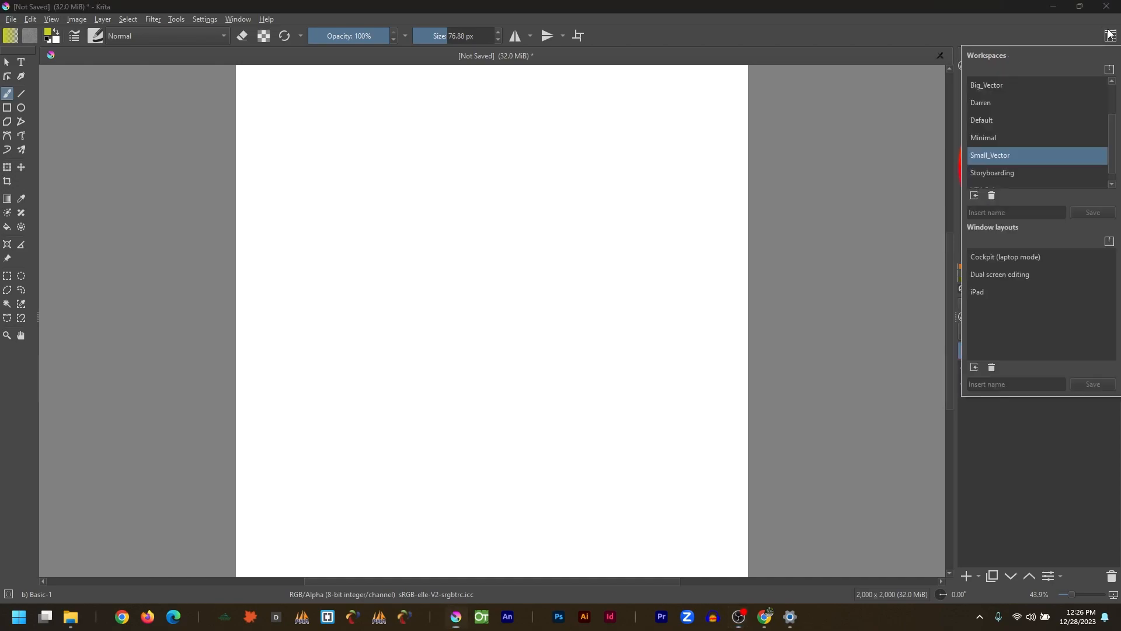
left_click(986, 108)
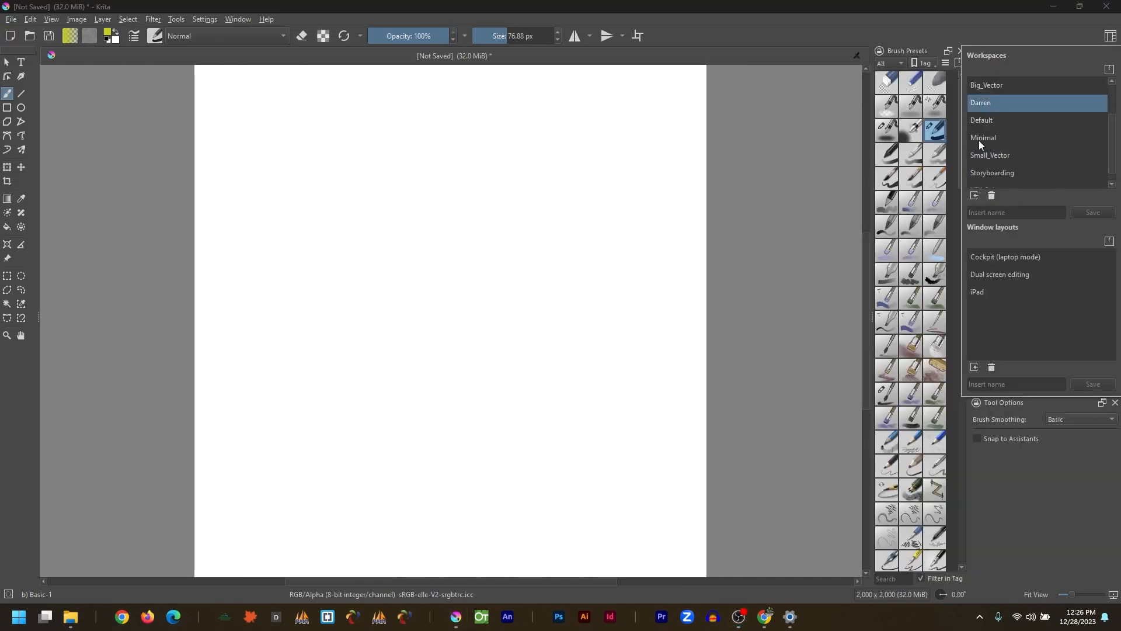
left_click(997, 35)
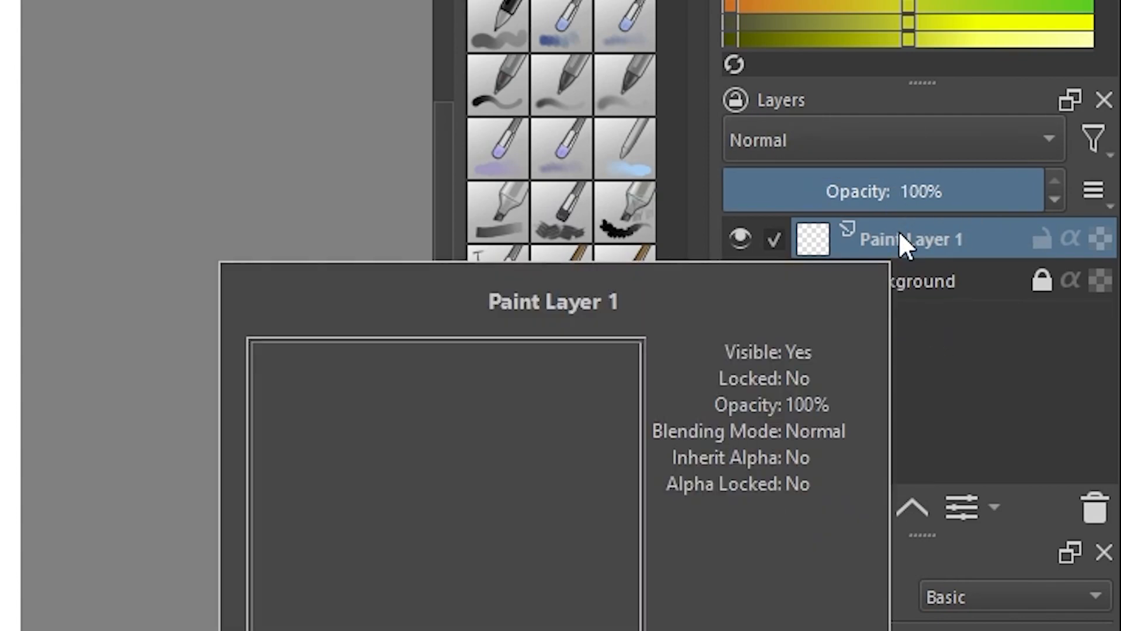
Step: Inspect the Background layer's lock and properties, and reselect Paint Layer 1
mouse_move(924, 274)
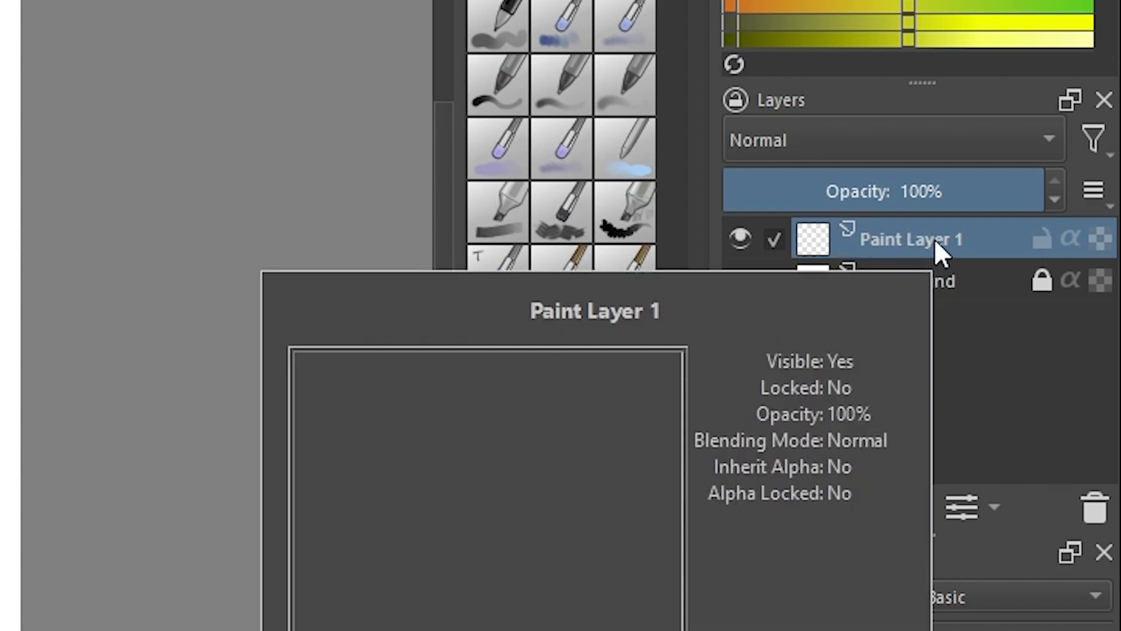
left_click(942, 280)
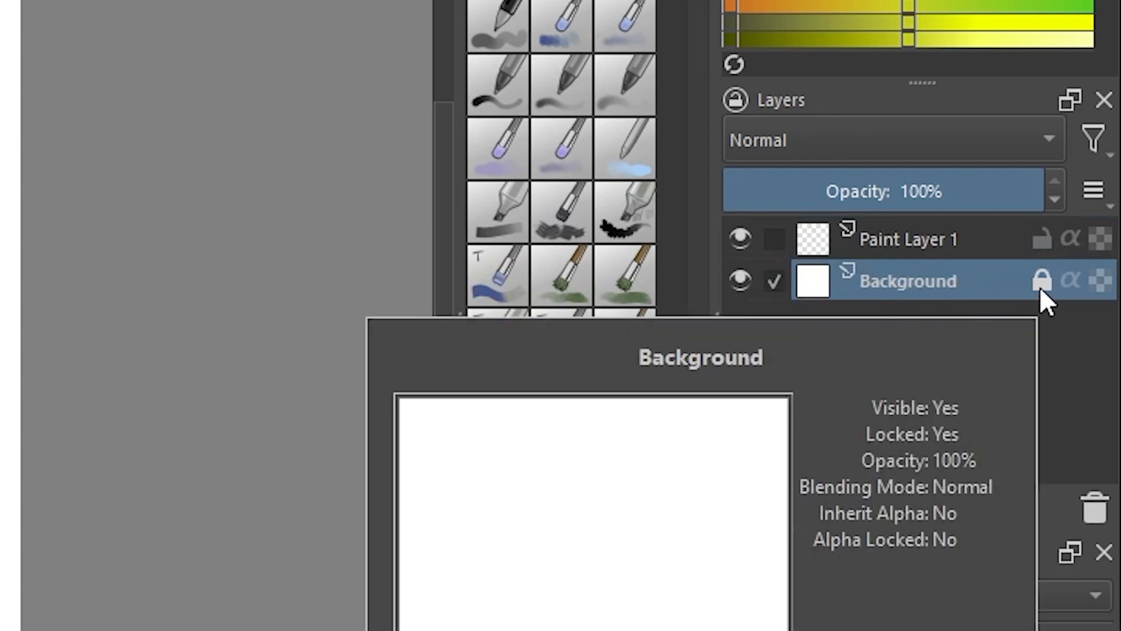
left_click(908, 247)
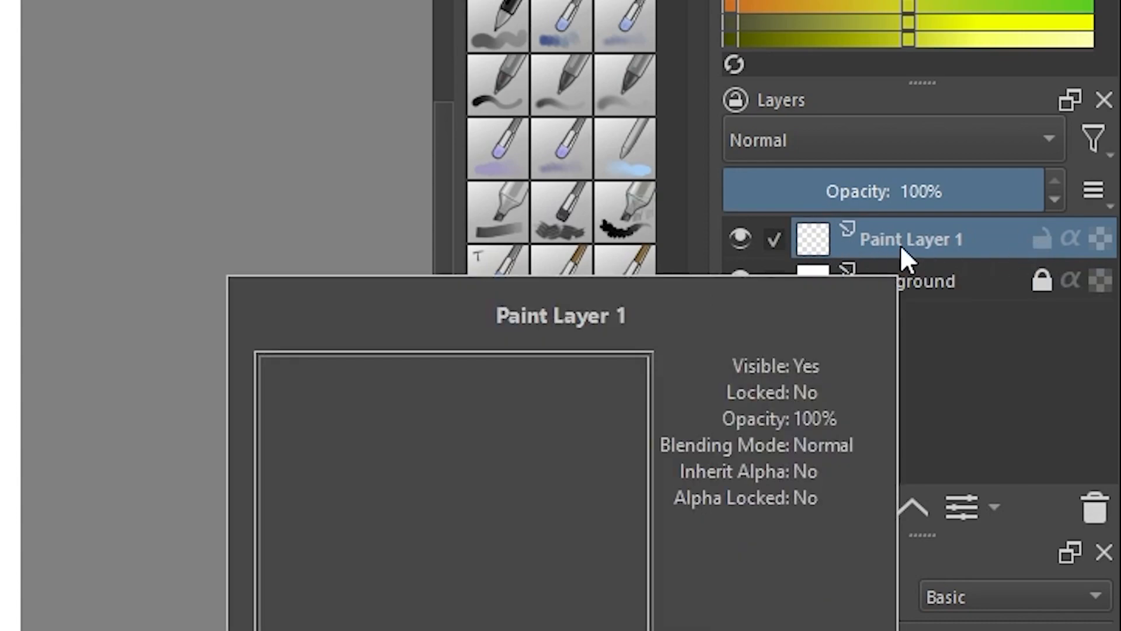
Step: Rename Paint Layer 1 as Practice and toggle its layer lock on and off
double_click(901, 245)
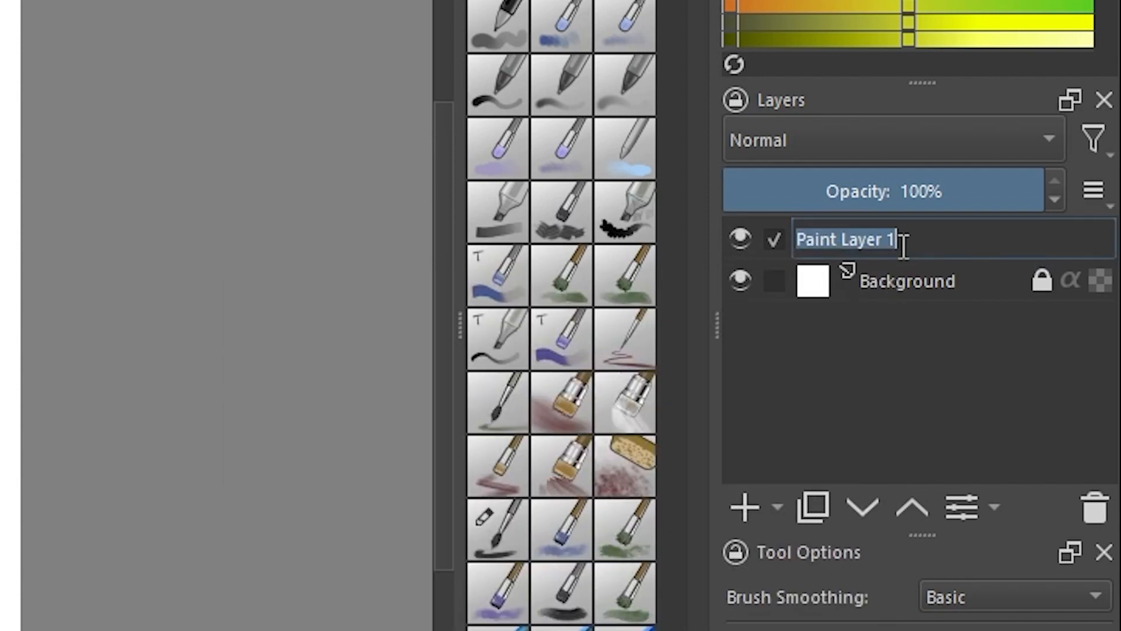
type("Practice")
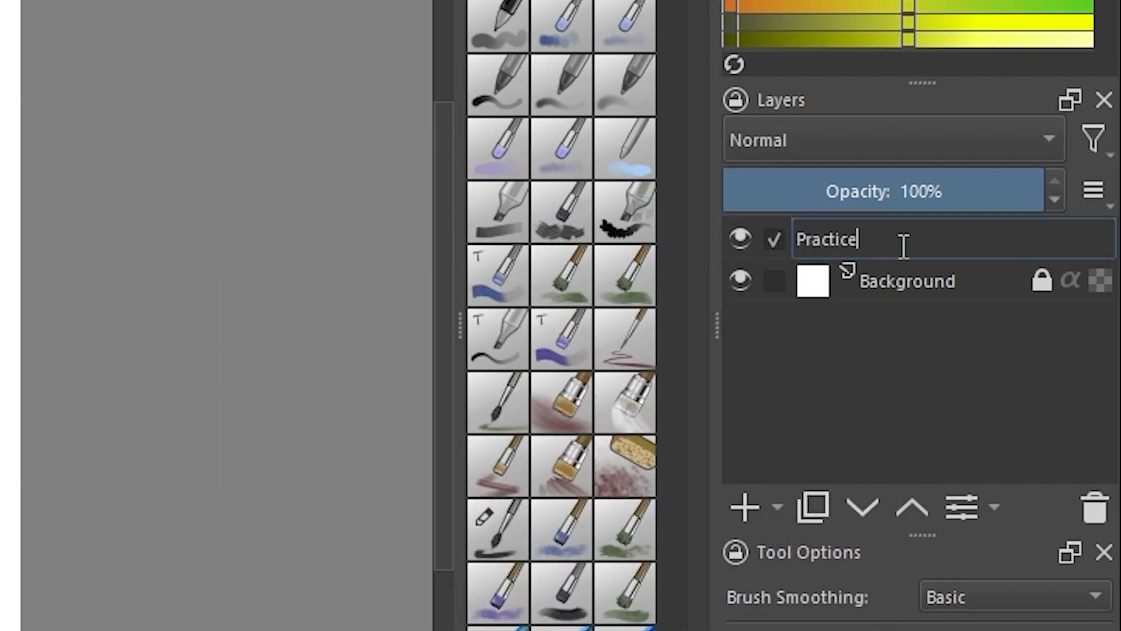
key("Return")
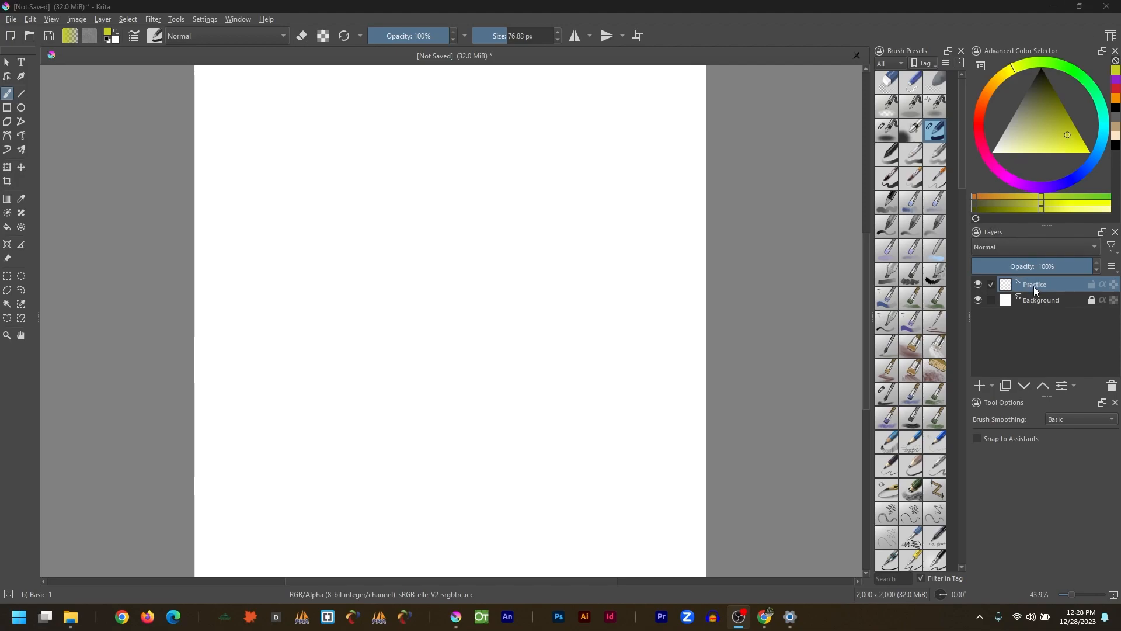
left_click(1093, 286)
left_click(1092, 286)
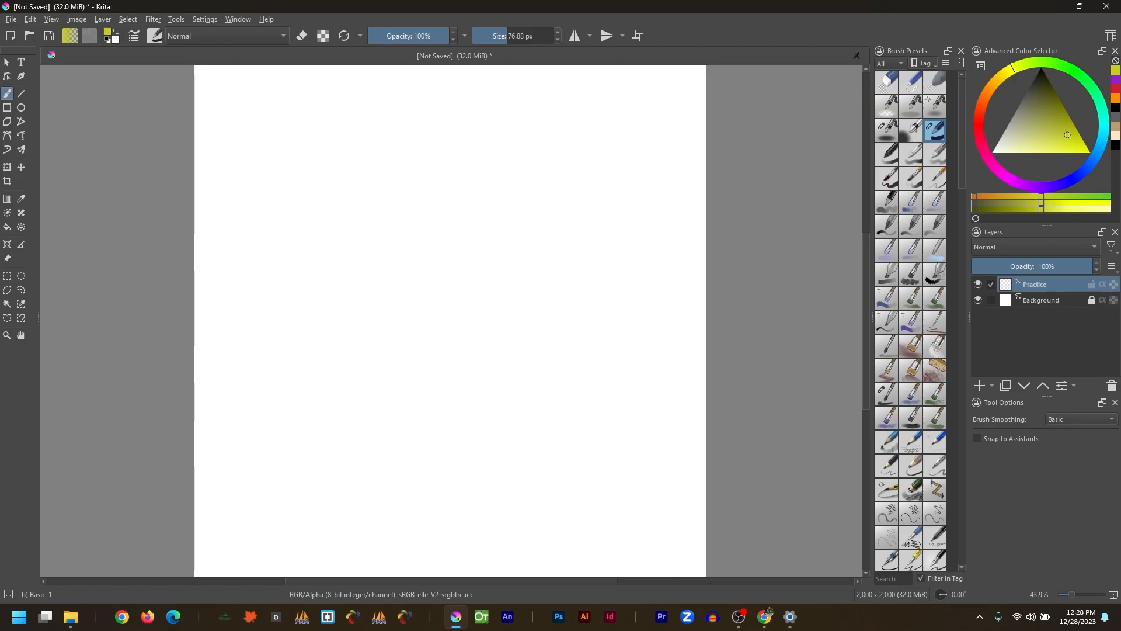
Step: Choose black and paint two thick, curved, near-vertical strokes in the canvas's upper-left area using the Freehand Brush with the Basic-1 preset
key("alt+Tab")
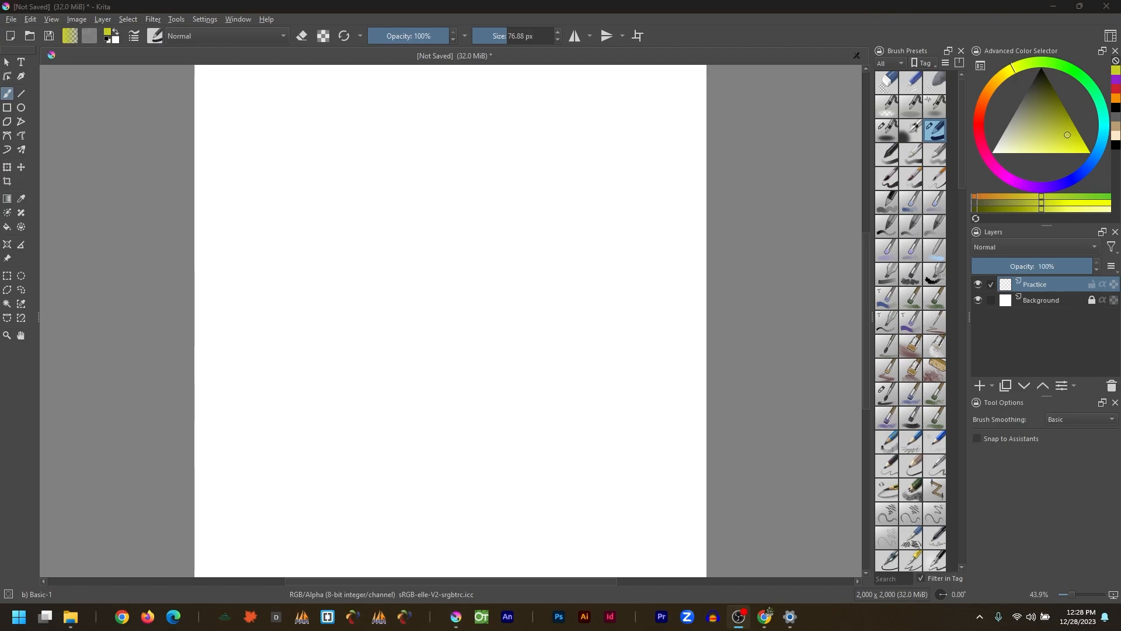
left_click(6, 62)
left_click(8, 93)
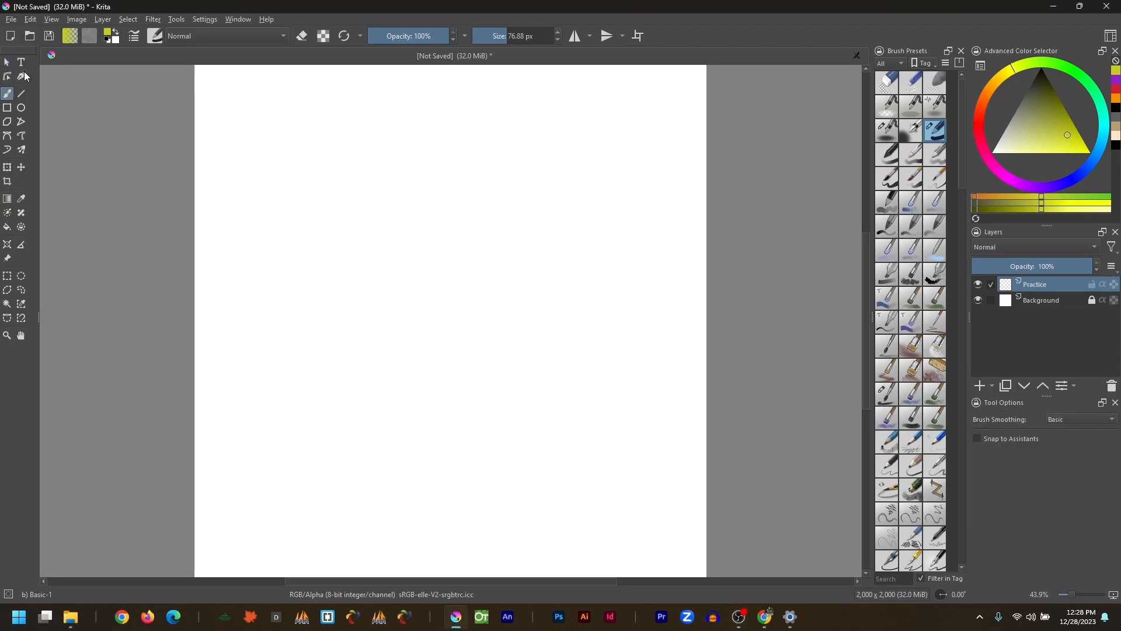
left_click_drag(1042, 96, 1035, 73)
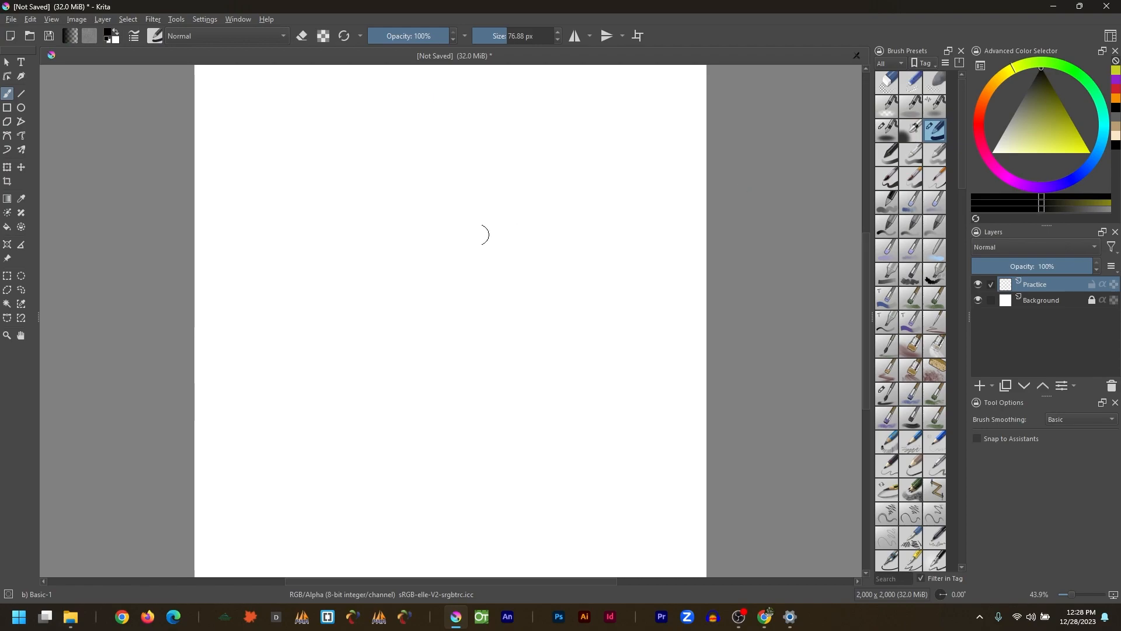
left_click(304, 107)
left_click_drag(304, 107, 275, 275)
left_click_drag(322, 158, 313, 299)
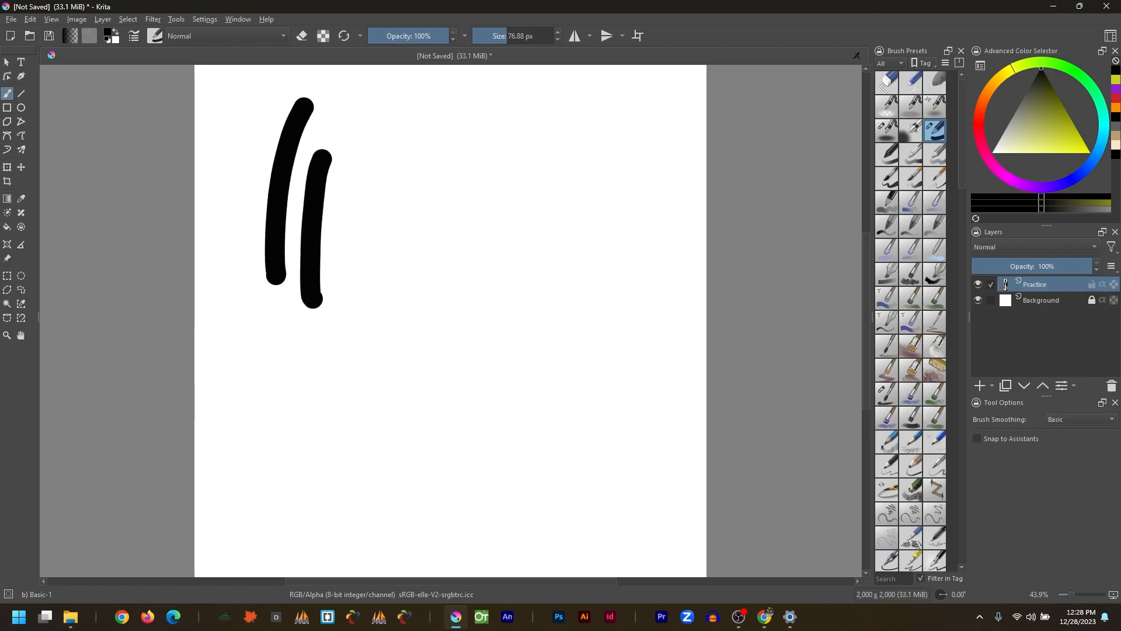
Step: Paint a thin black curved stroke with the Basic-5 Size preset and scribble loose orange-brown lines beside it
left_click(888, 179)
left_click_drag(525, 175, 491, 330)
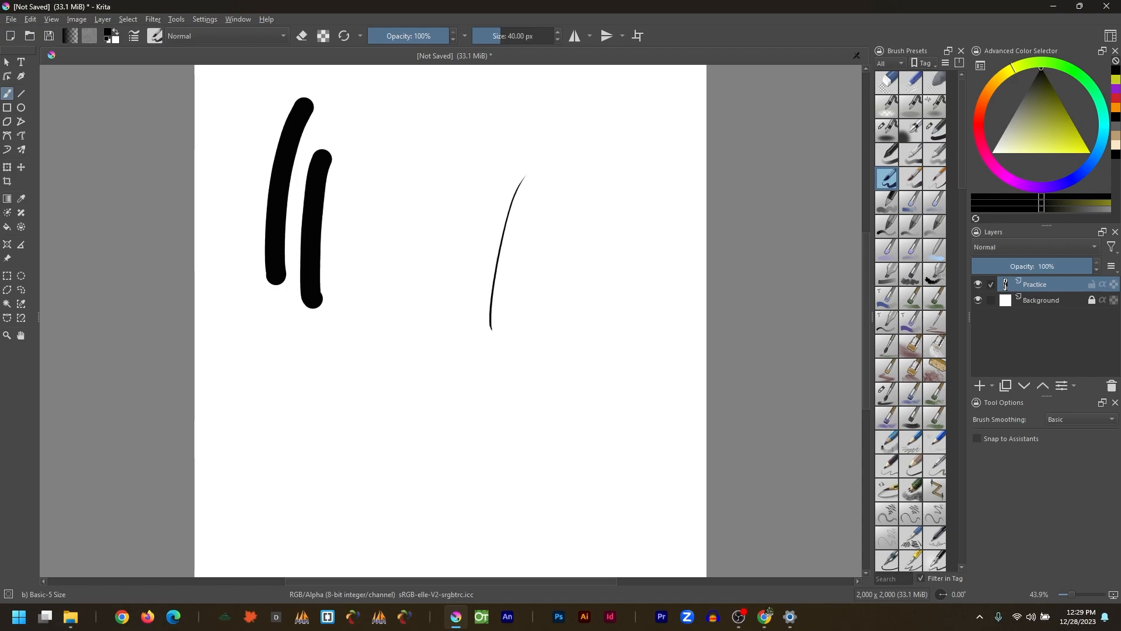
left_click(1028, 133)
left_click(991, 88)
mouse_move(634, 186)
left_mouse_down()
mouse_move(606, 249)
mouse_move(609, 330)
mouse_move(651, 335)
left_mouse_up()
left_click_drag(637, 170, 558, 358)
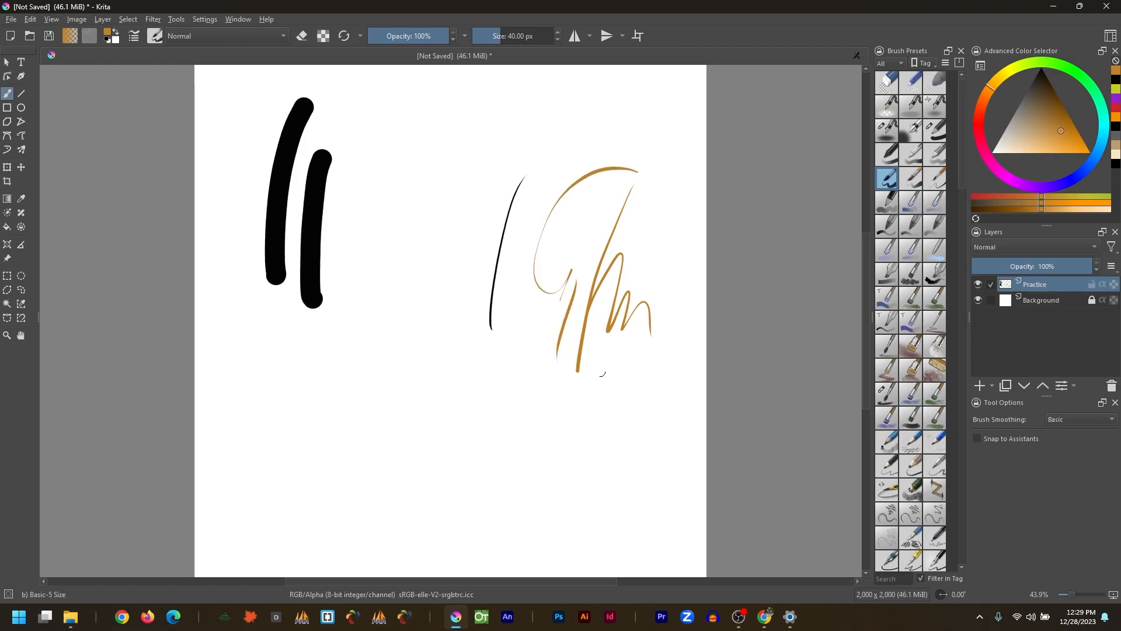
mouse_move(532, 173)
left_mouse_down()
mouse_move(526, 274)
mouse_move(563, 324)
left_mouse_up()
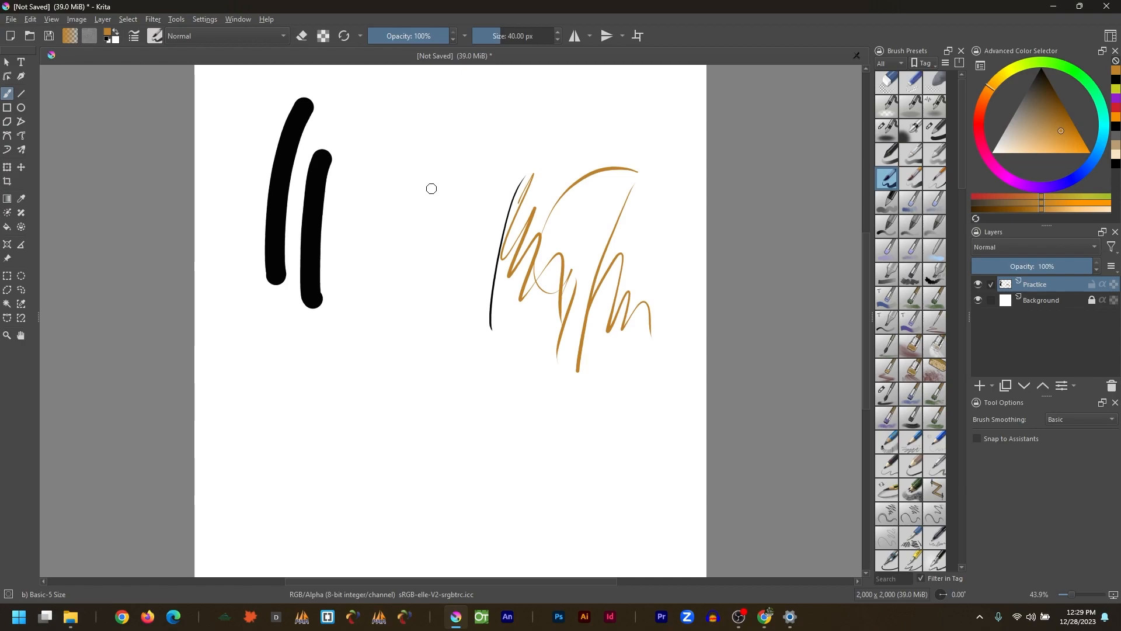
Step: Paint four thick orange-brown curved strokes at 40 px between the black strokes and the scribble, using Basic brush smoothing
left_click_drag(449, 127, 395, 239)
left_click_drag(452, 172, 432, 235)
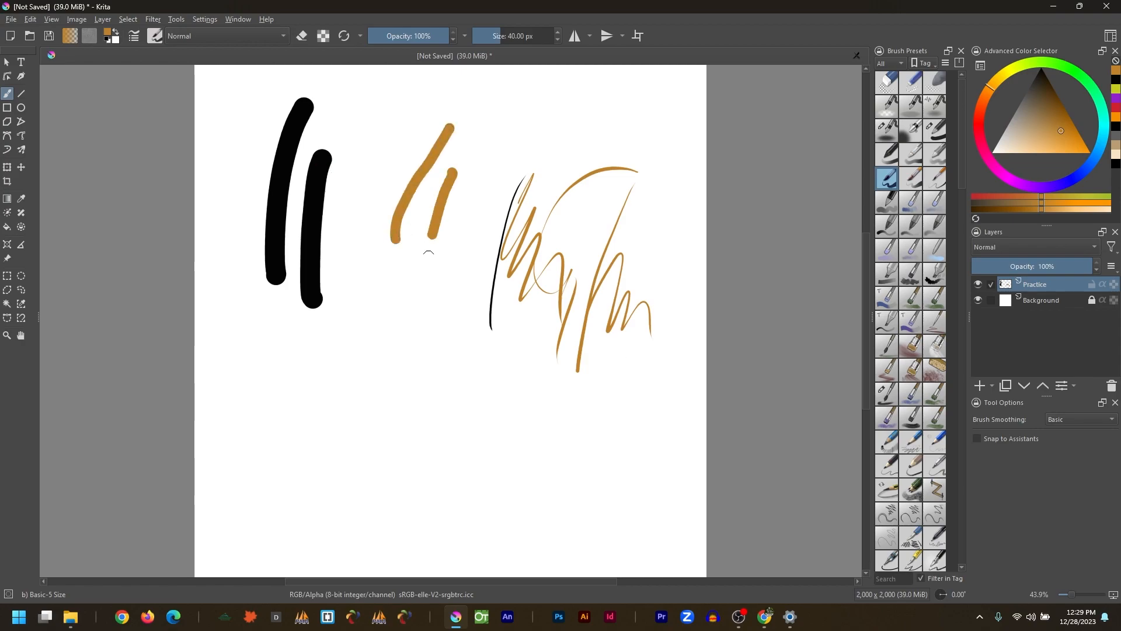
left_click_drag(472, 176, 462, 307)
left_click_drag(545, 125, 488, 202)
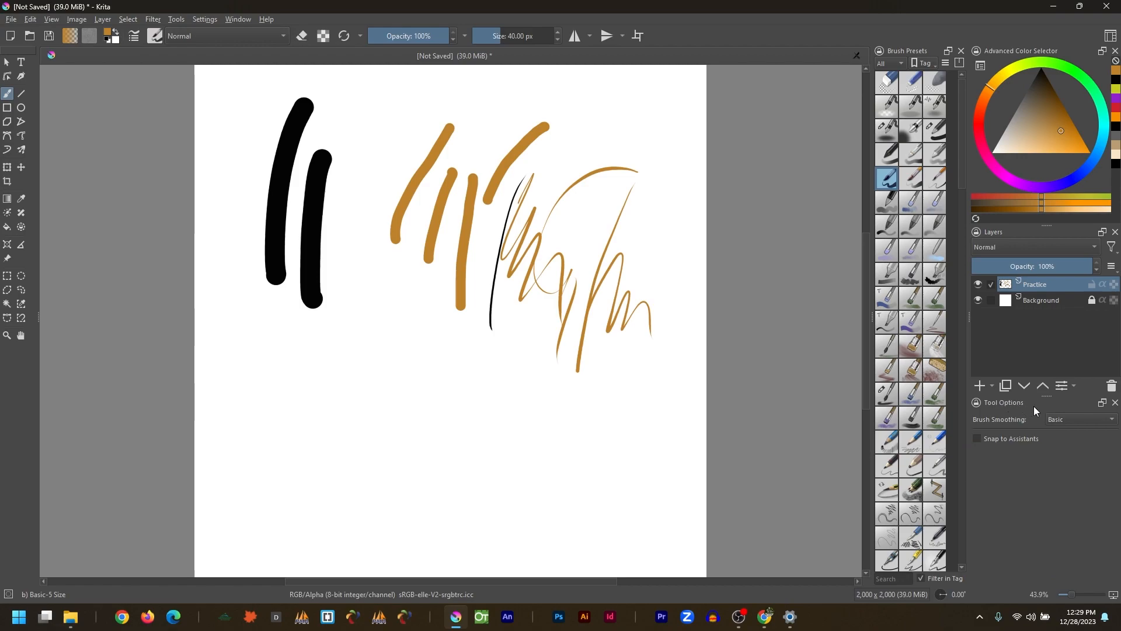
Step: Set the brush smoothing to Weighted and paint two short slanted strokes plus a longer near-vertical stroke below them
left_click(1061, 418)
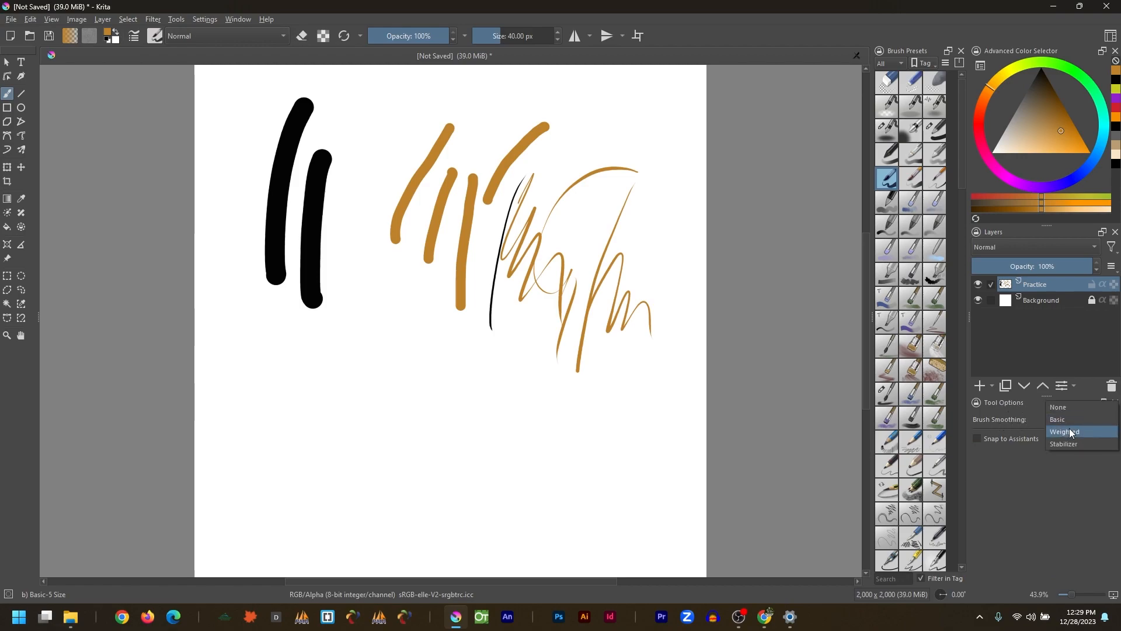
left_click(1075, 431)
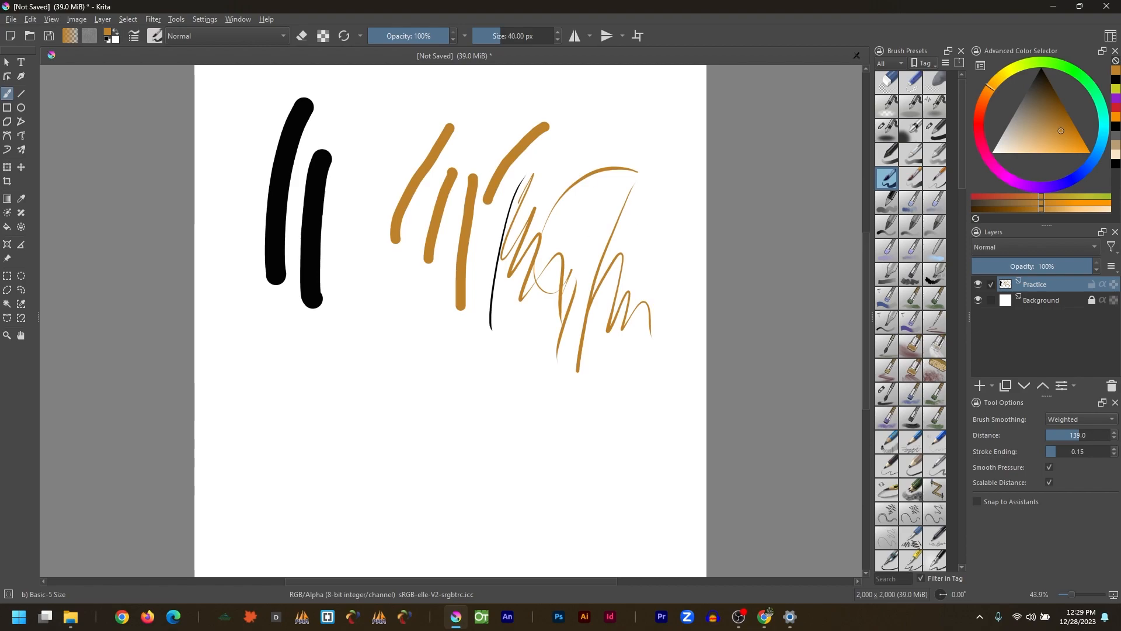
mouse_move(414, 119)
left_mouse_down()
mouse_move(383, 157)
mouse_move(367, 222)
left_mouse_up()
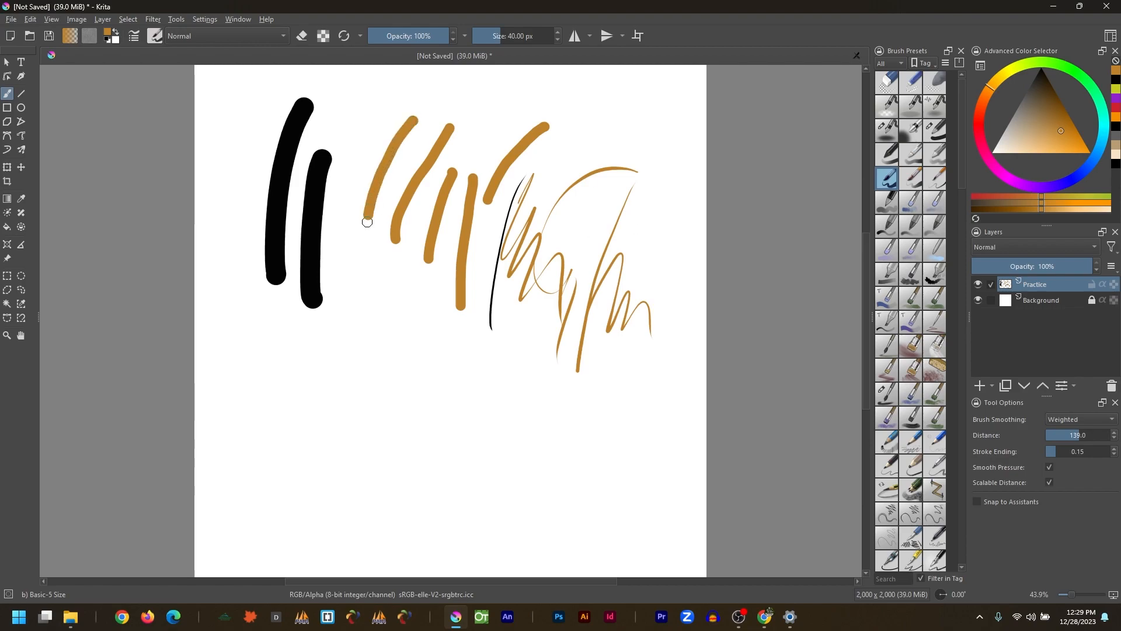
left_click_drag(385, 114, 346, 209)
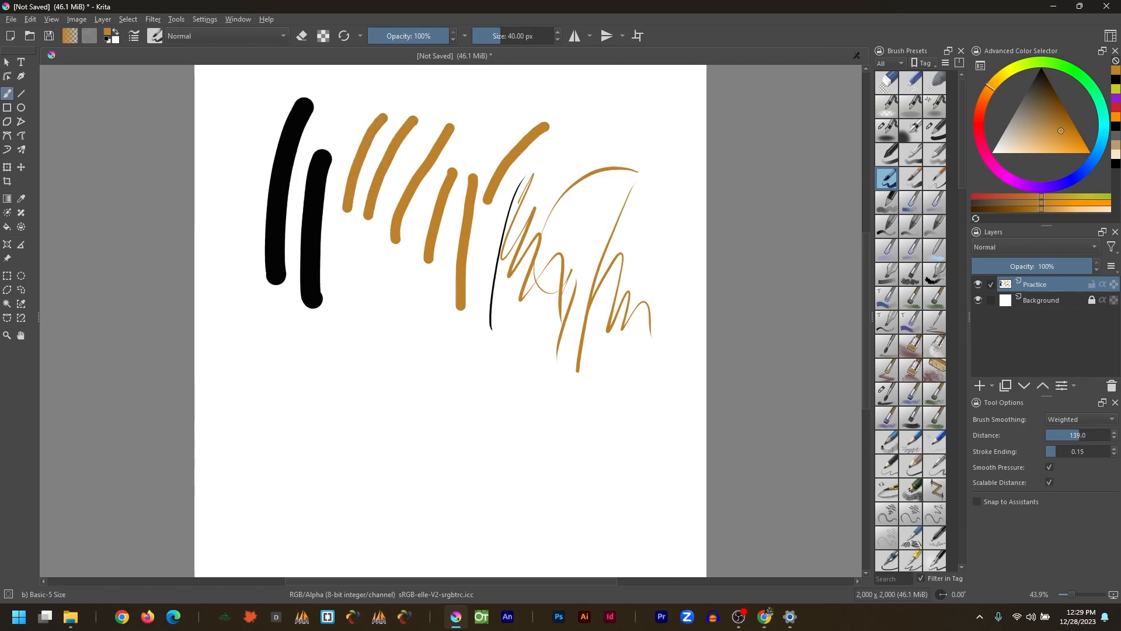
left_click_drag(379, 276, 375, 416)
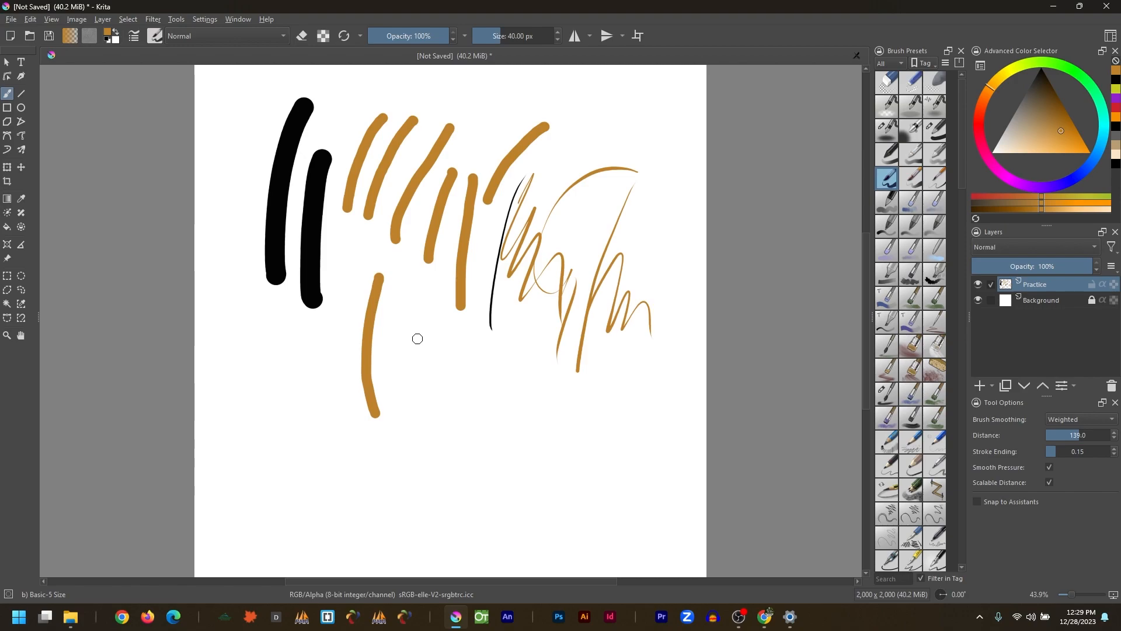
Step: Set the brush smoothing to Stabilizer and paint one long, smooth looping stroke across the canvas
left_click(1057, 423)
left_click(1064, 433)
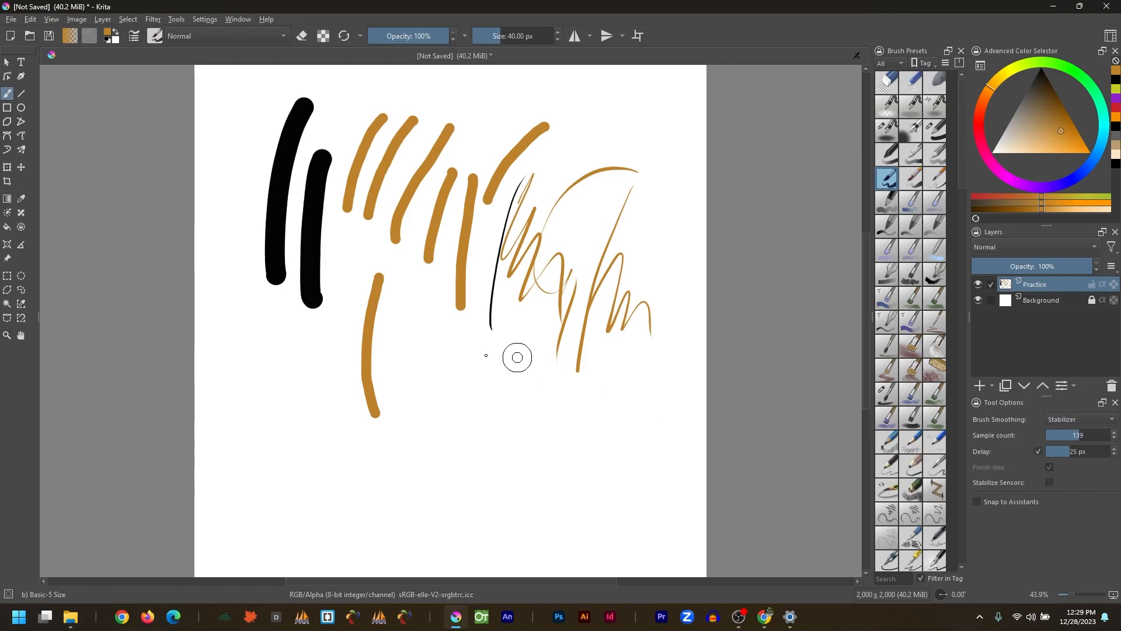
mouse_move(432, 338)
left_mouse_down()
mouse_move(446, 457)
mouse_move(477, 477)
mouse_move(544, 441)
mouse_move(502, 401)
mouse_move(415, 455)
mouse_move(286, 477)
mouse_move(214, 371)
mouse_move(349, 366)
mouse_move(394, 476)
mouse_move(495, 504)
mouse_move(544, 379)
mouse_move(427, 316)
mouse_move(333, 288)
mouse_move(379, 168)
mouse_move(513, 150)
mouse_move(567, 269)
mouse_move(498, 399)
mouse_move(329, 405)
mouse_move(240, 458)
mouse_move(257, 544)
mouse_move(508, 418)
left_mouse_up()
Step: Set the brush smoothing to None and paint loose freehand loops over the canvas's lower-right area
left_click(1054, 420)
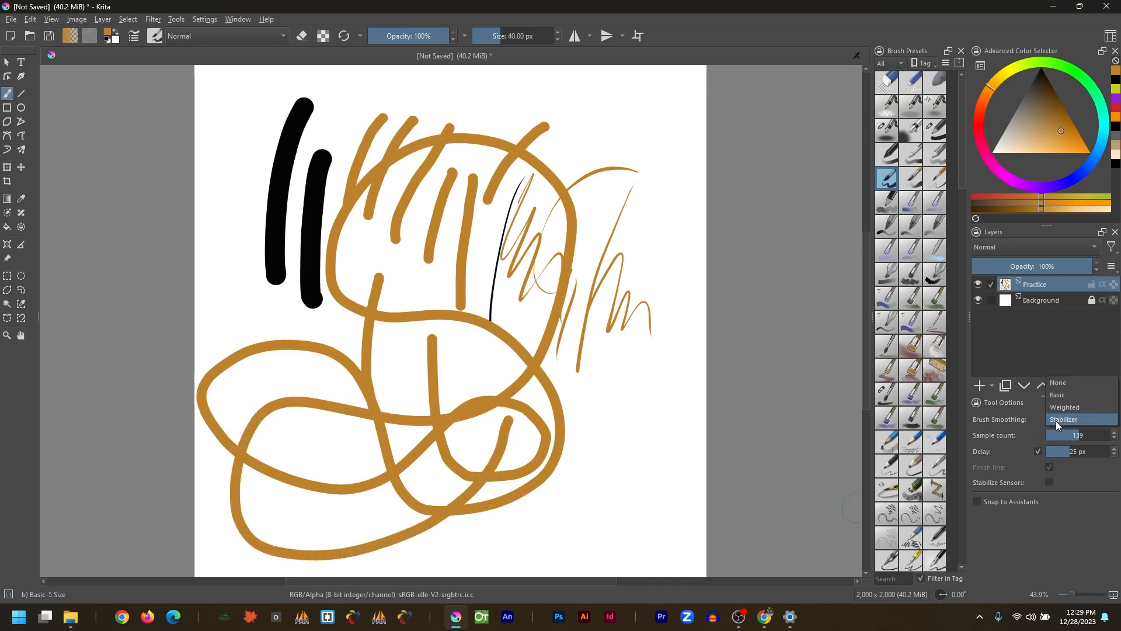
left_click(1069, 383)
mouse_move(647, 387)
left_mouse_down()
mouse_move(648, 326)
mouse_move(444, 349)
mouse_move(375, 253)
mouse_move(603, 389)
mouse_move(679, 283)
mouse_move(654, 450)
mouse_move(570, 514)
mouse_move(663, 419)
mouse_move(567, 428)
left_mouse_up()
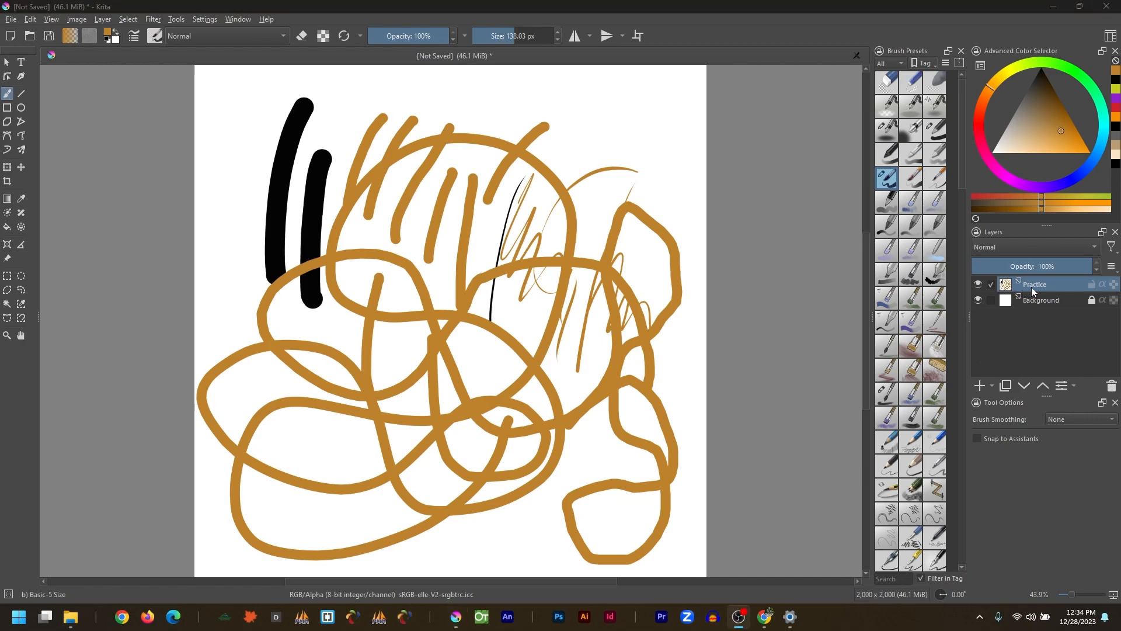
Step: Clear the Practice layer and paint one very thick black curved stroke at 138.03 px in the canvas's upper-left area
left_click(1032, 287)
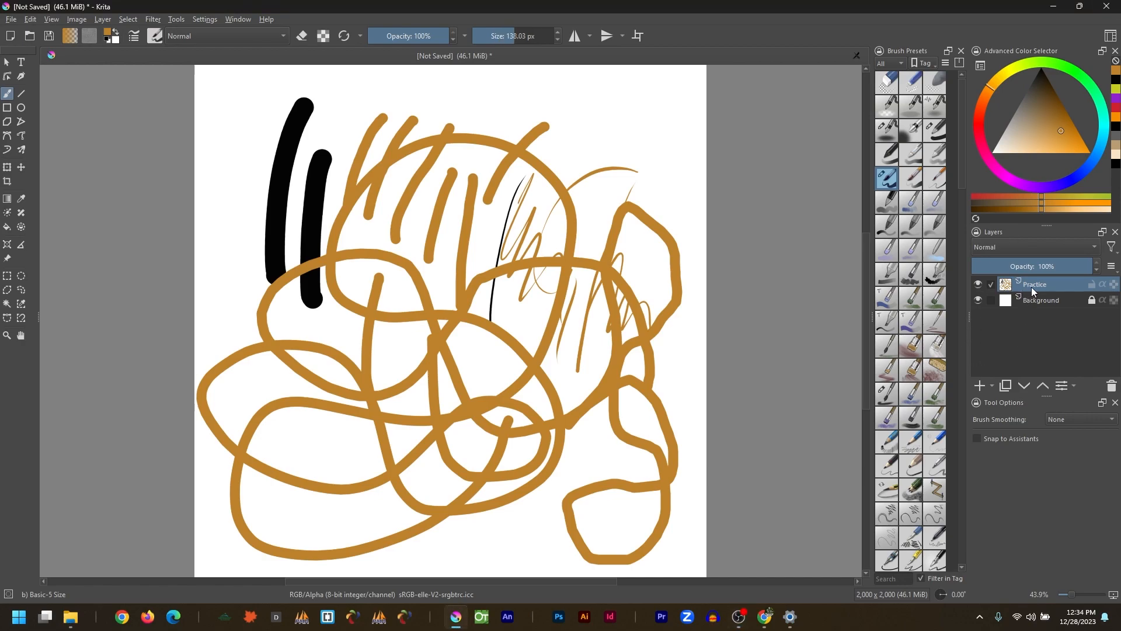
key("Delete")
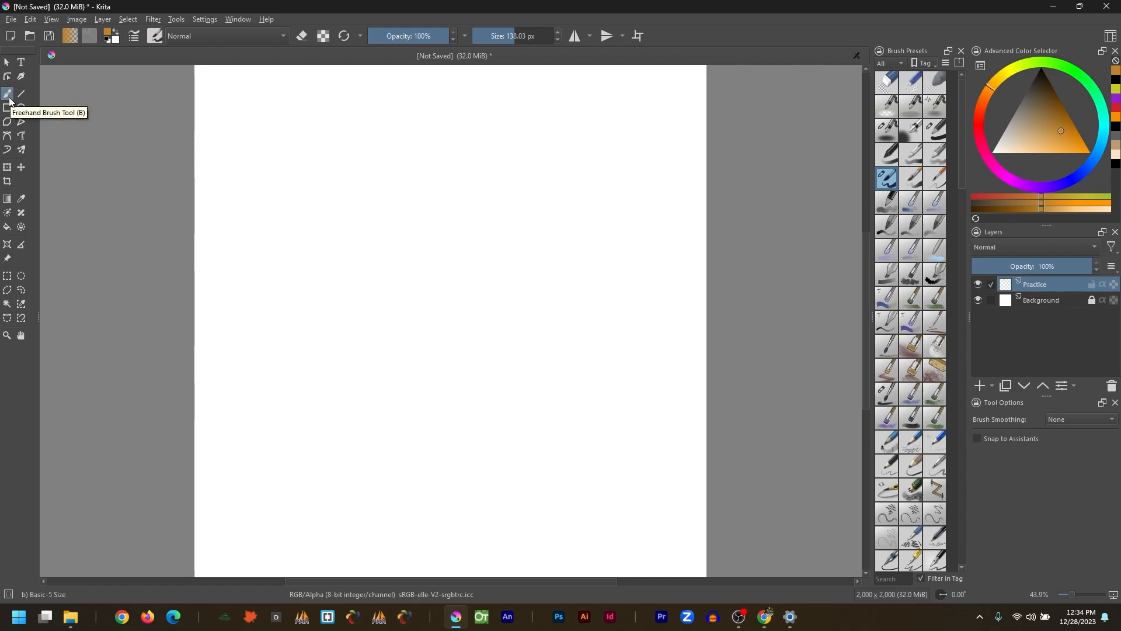
left_click_drag(1039, 89, 1043, 68)
mouse_move(337, 115)
left_mouse_down()
mouse_move(302, 183)
mouse_move(279, 338)
left_mouse_up()
Step: Reduce the brush size to 2.56 px and paint a hairline curved stroke to the right of the thick one
left_click(505, 35)
left_click_drag(505, 36, 482, 36)
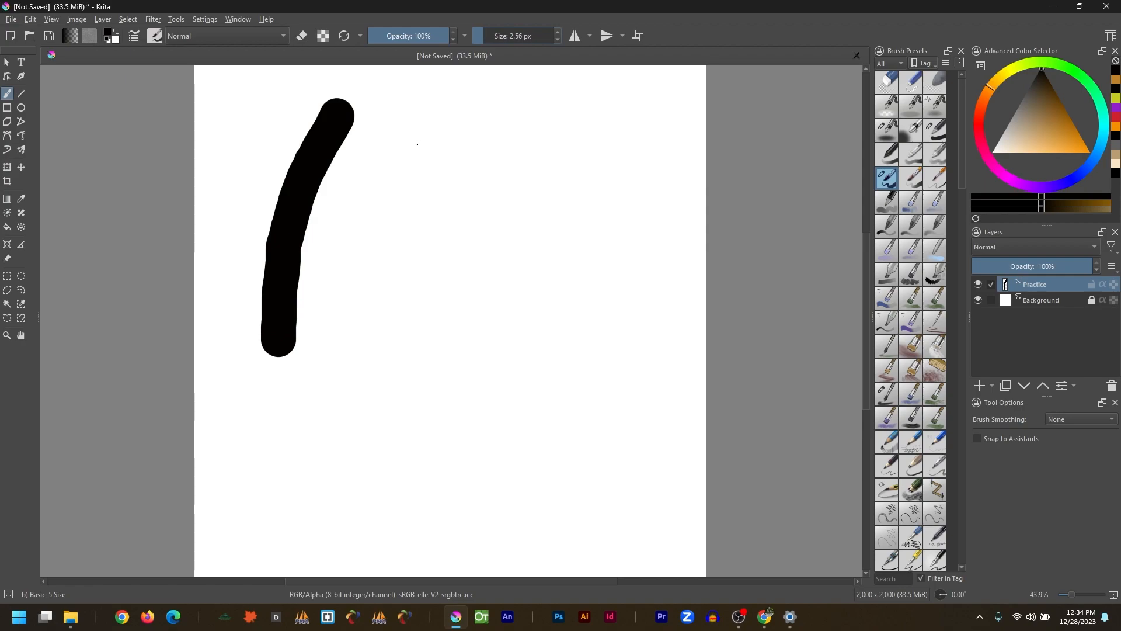
mouse_move(446, 120)
left_mouse_down()
mouse_move(409, 187)
mouse_move(384, 293)
mouse_move(385, 359)
left_mouse_up()
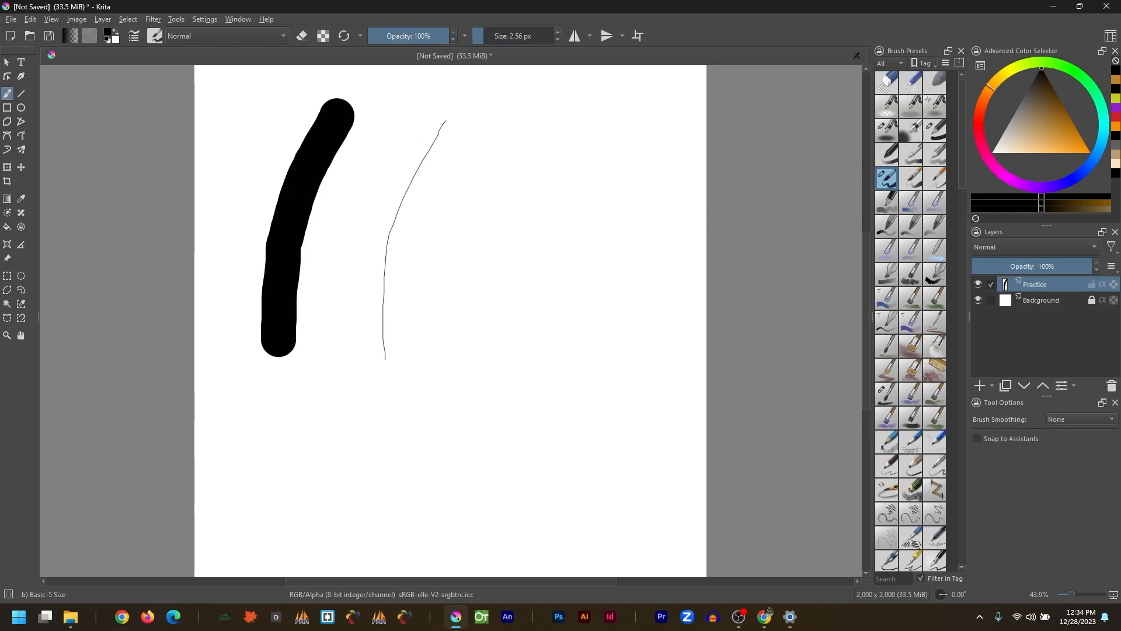
Step: Set the brush size to exactly 20 px and paint a third curved stroke to the right of the hairline
left_click(524, 35)
double_click(525, 36)
type("20")
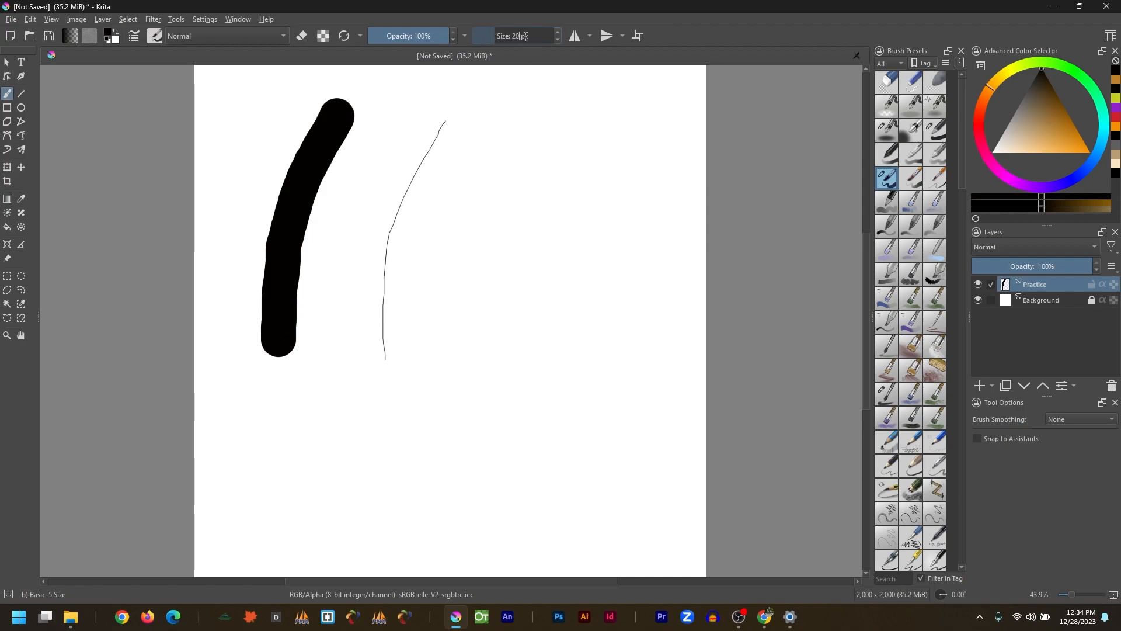
key("Return")
mouse_move(508, 117)
left_mouse_down()
mouse_move(470, 211)
mouse_move(472, 367)
left_mouse_up()
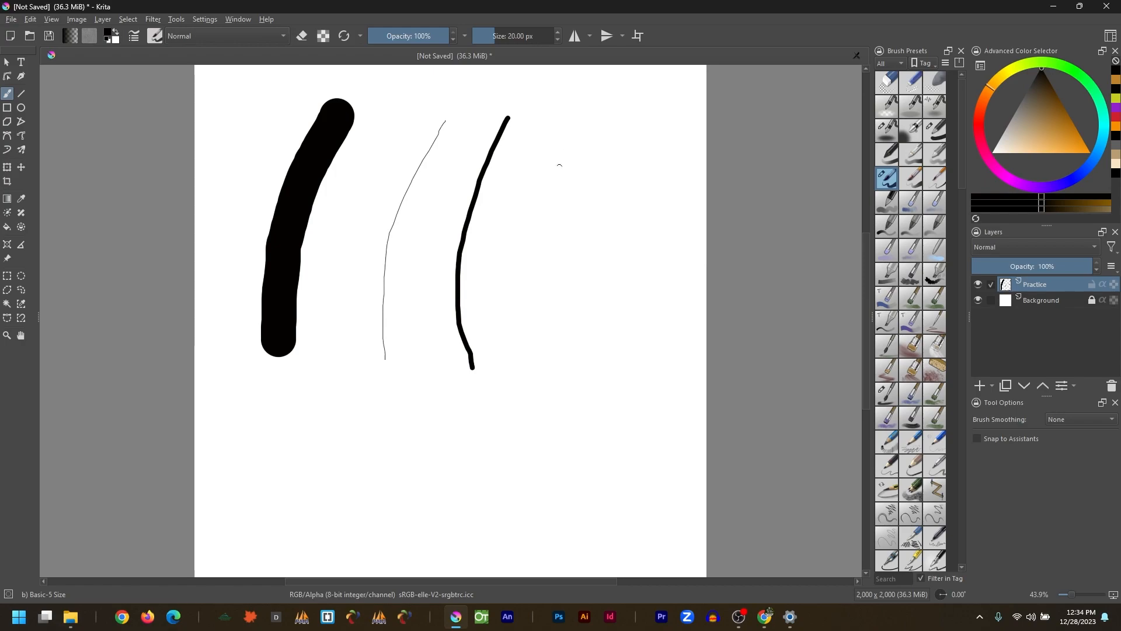
Step: Enlarge the brush and paint a winding black stroke with the Basic circle preset at 50 px, right of the other strokes
left_click_drag(549, 176, 610, 176, "shift")
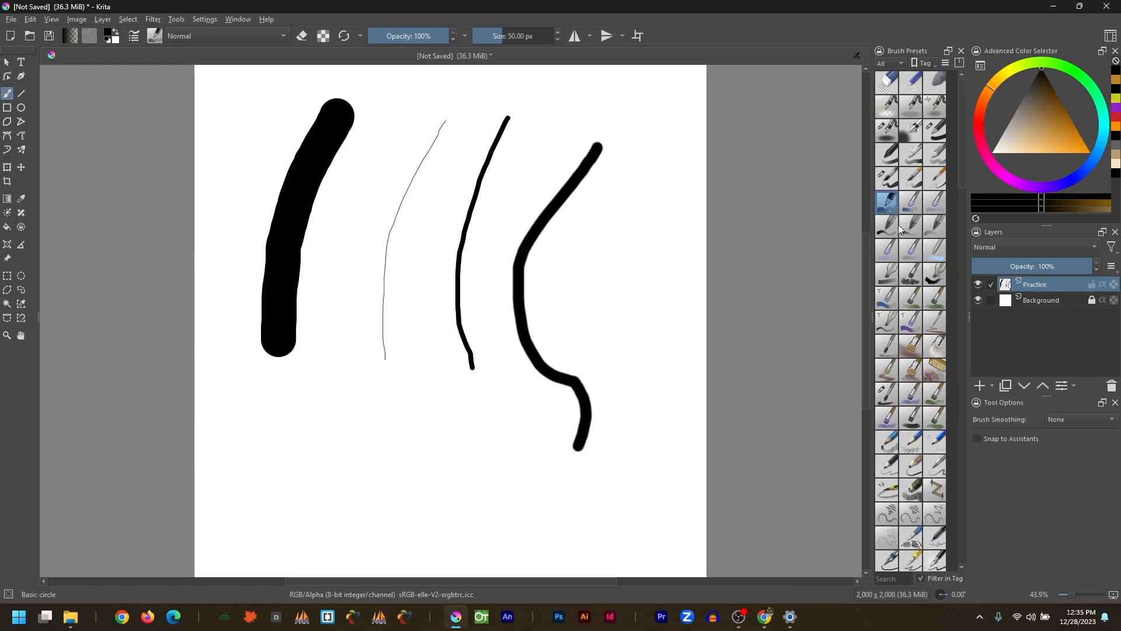
Step: Examine the names and previews of several brush presets and the tag options of the Basic circle preset
mouse_move(898, 224)
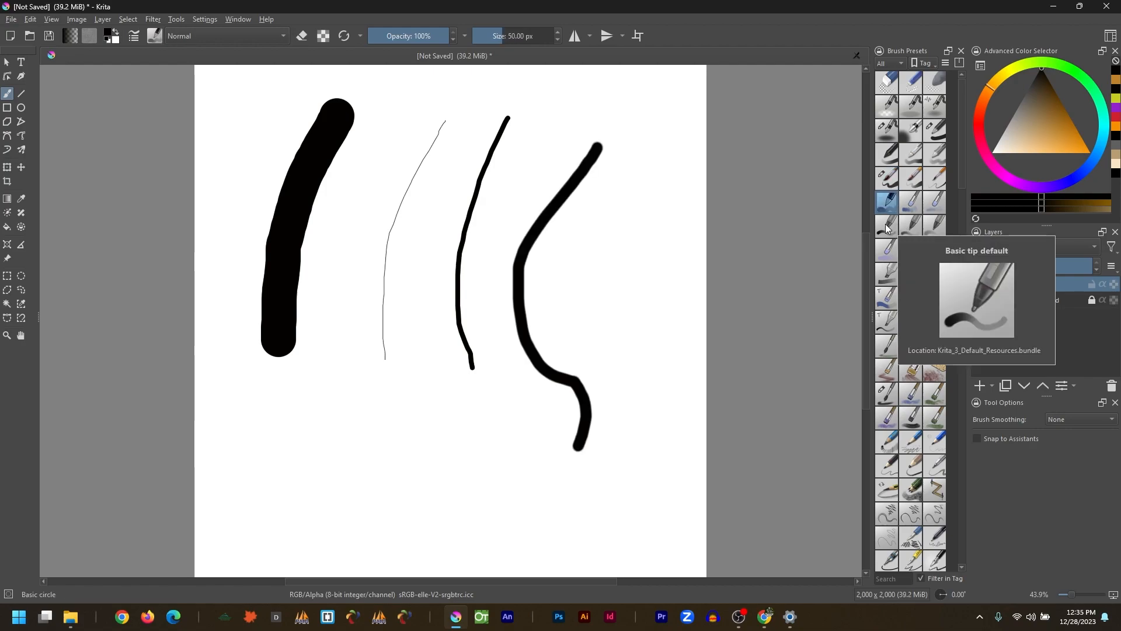
mouse_move(890, 160)
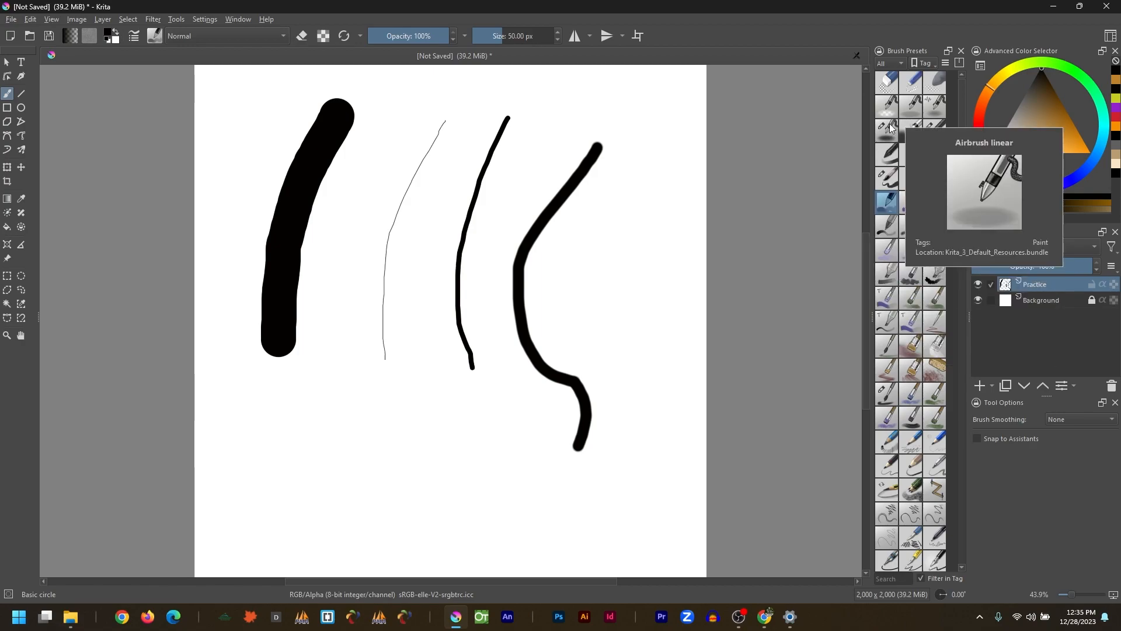
mouse_move(894, 407)
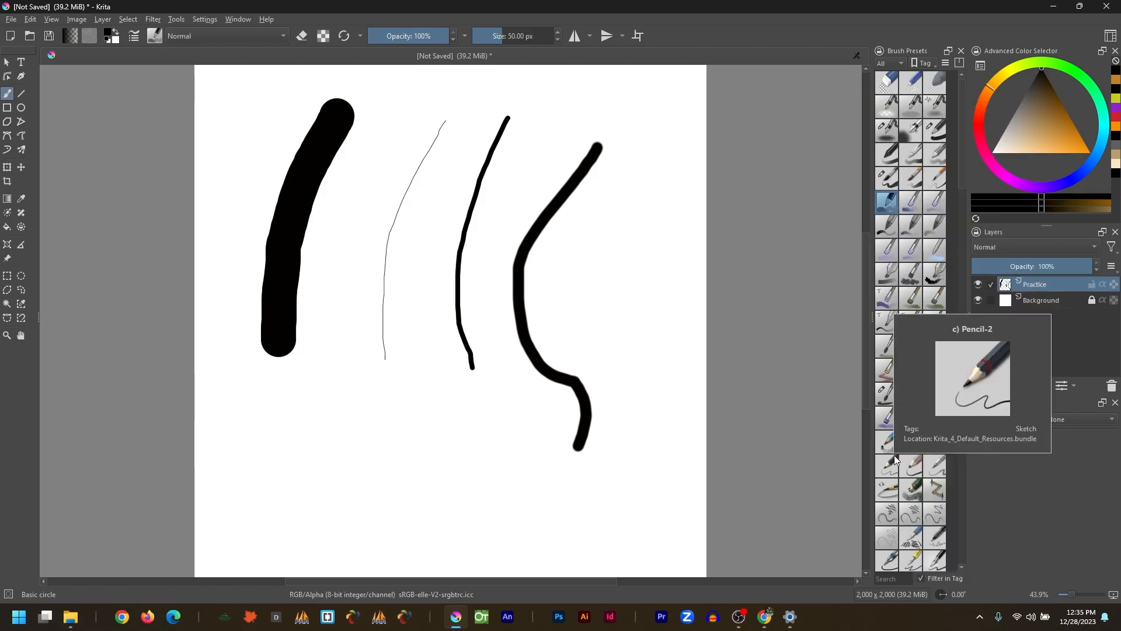
mouse_move(907, 506)
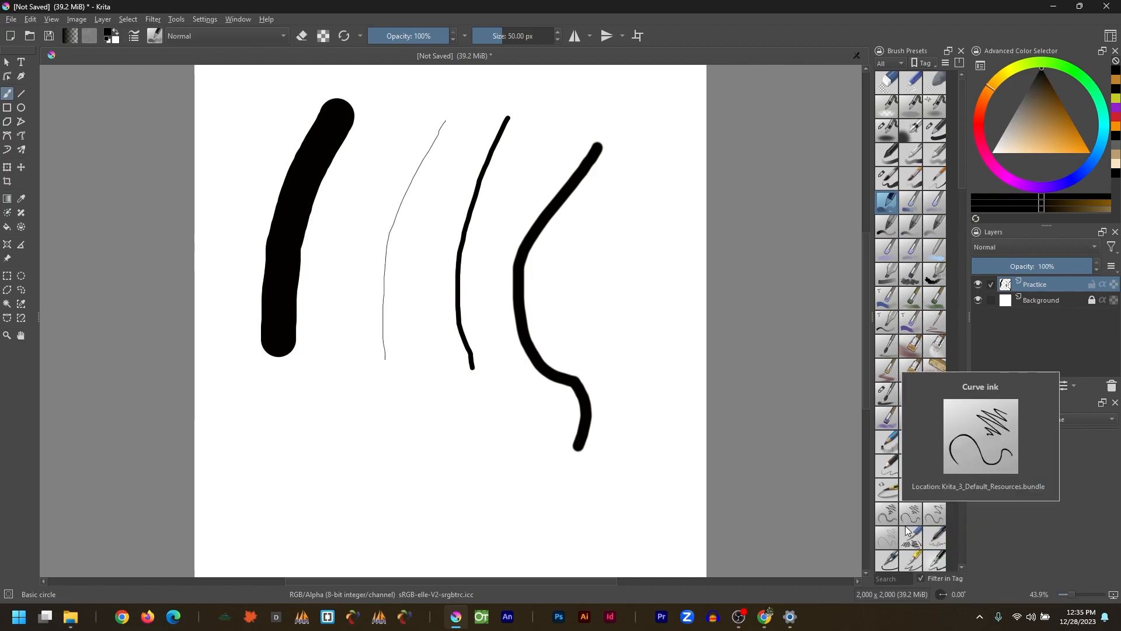
mouse_move(900, 184)
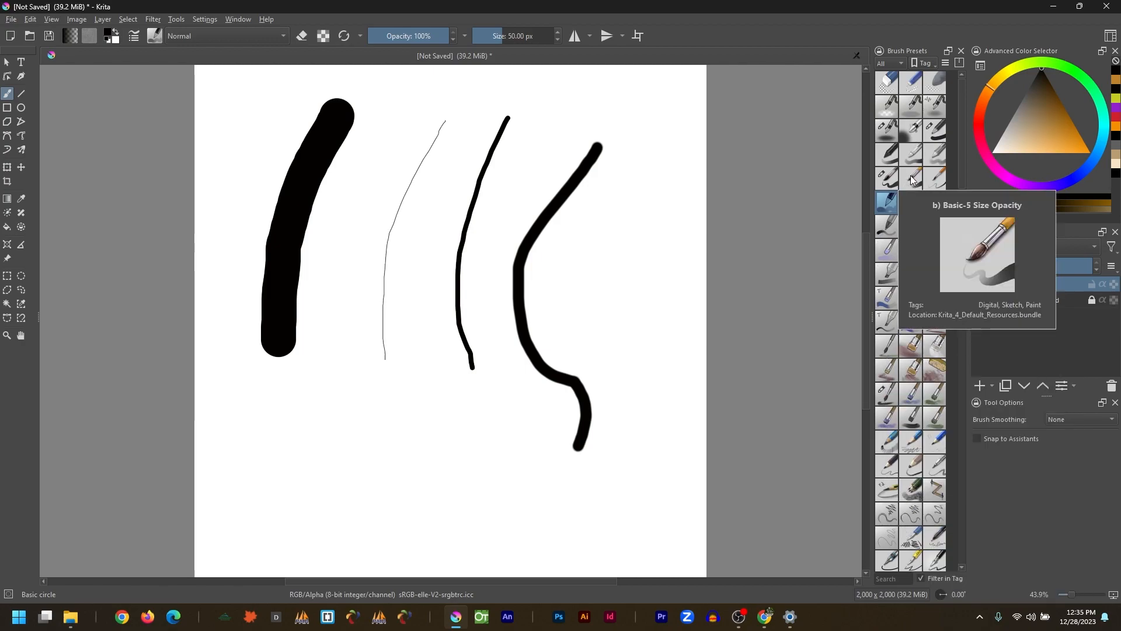
mouse_move(892, 205)
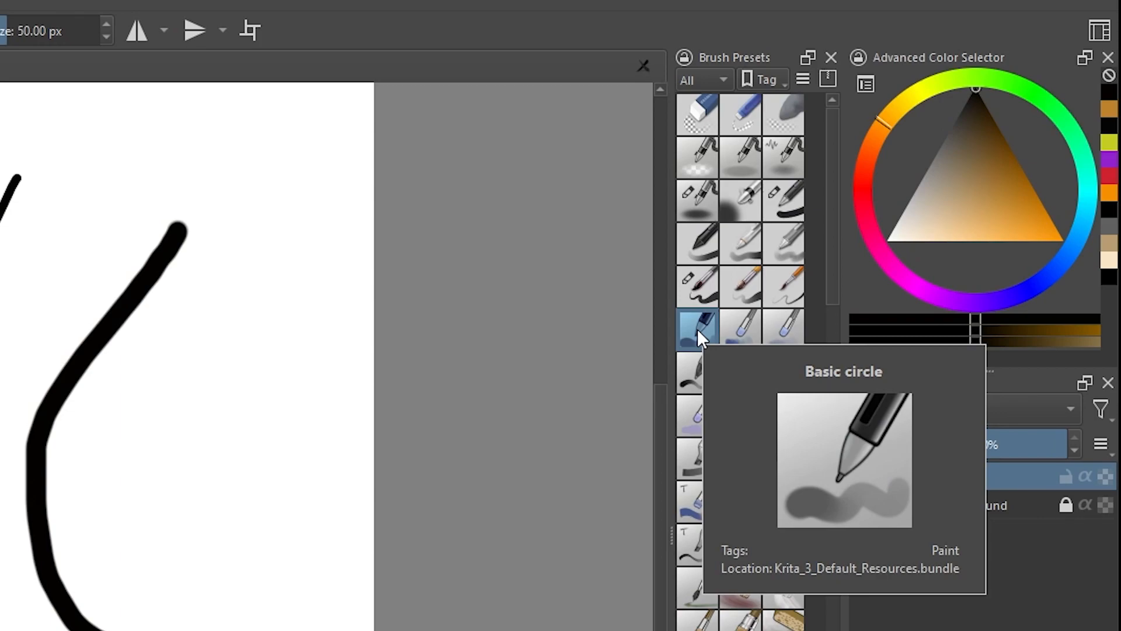
right_click(699, 328)
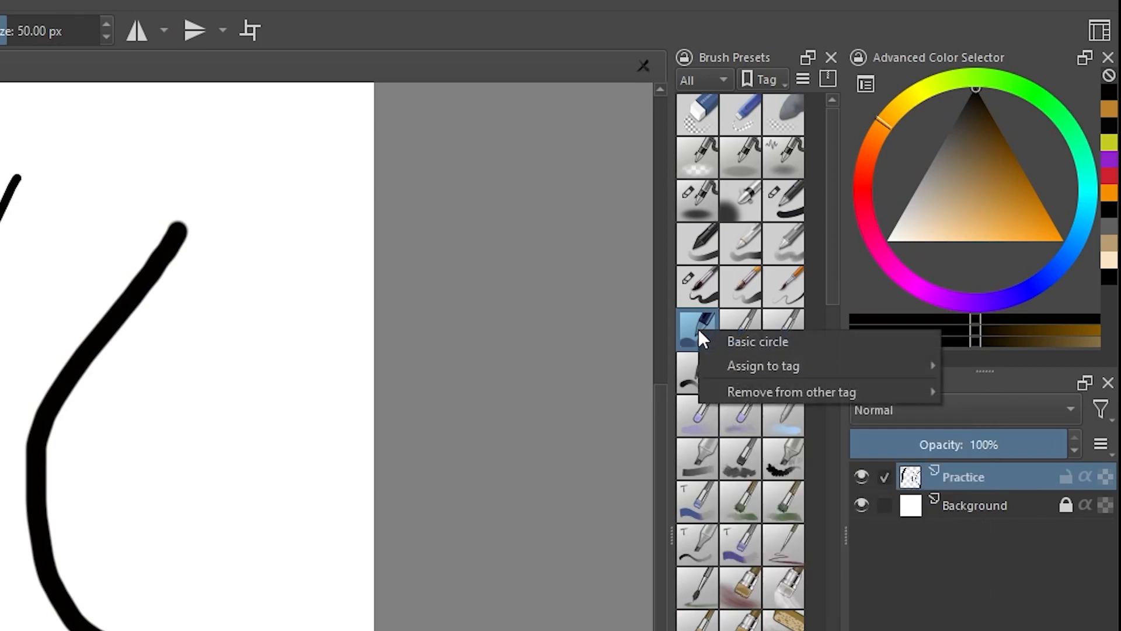
mouse_move(718, 365)
Step: Filter the brush presets to My Favorites and look over the brushes in that set
left_click(704, 71)
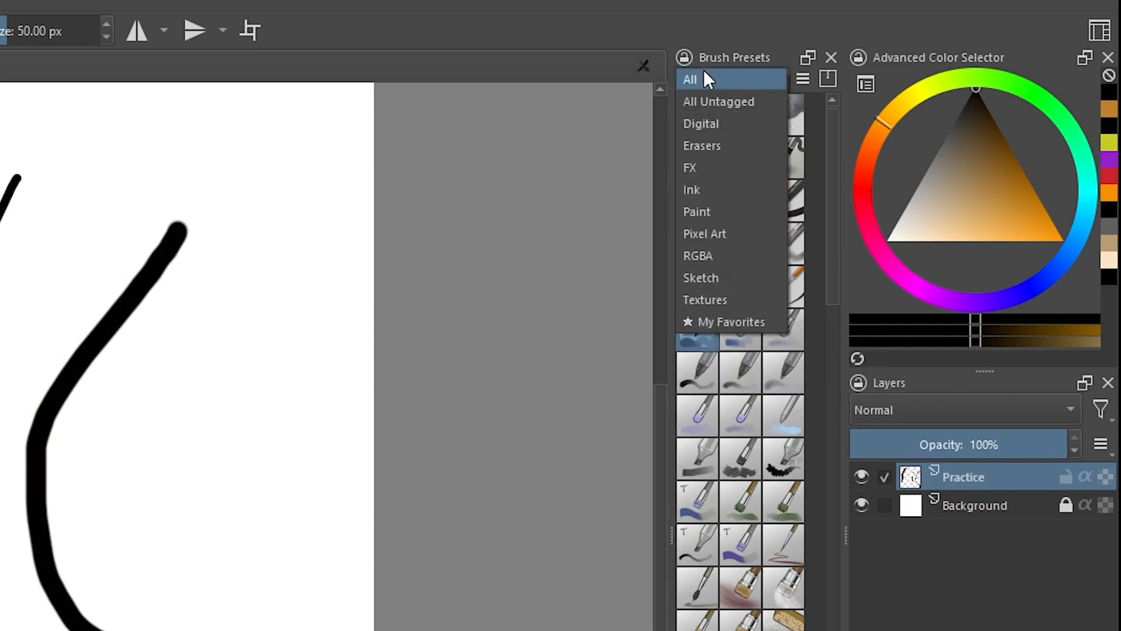
left_click(713, 317)
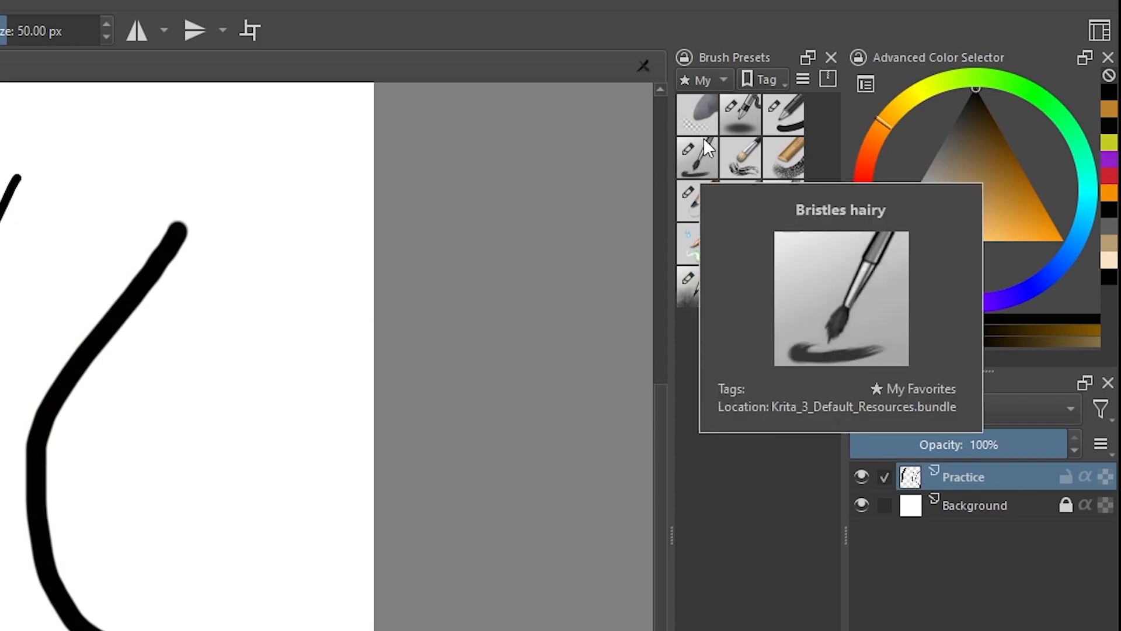
mouse_move(788, 159)
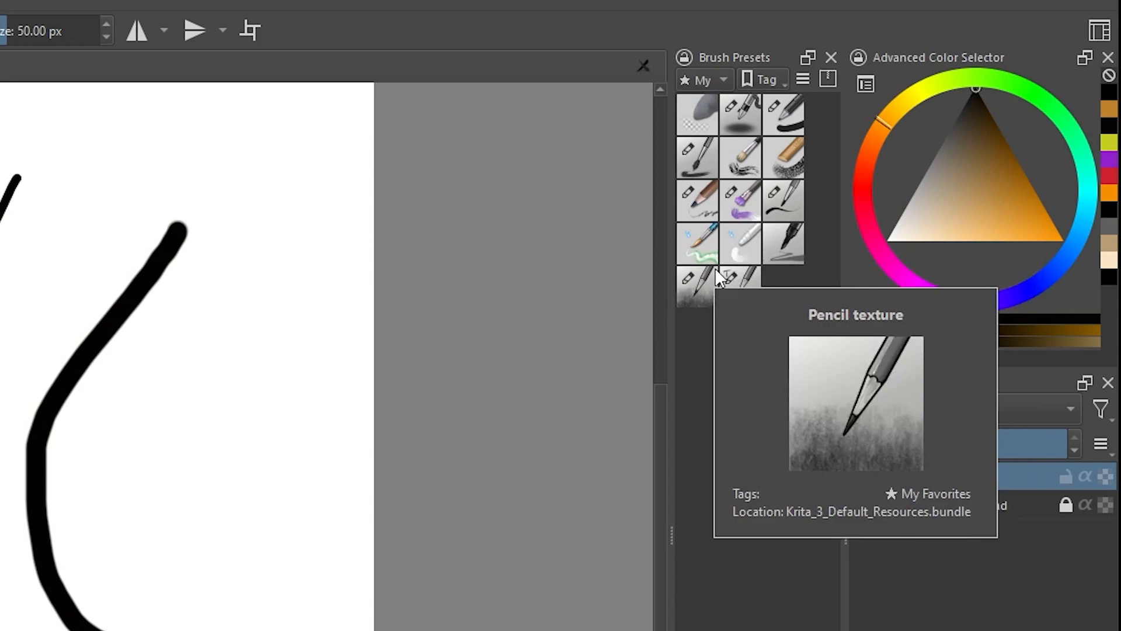
mouse_move(703, 108)
Step: View the brush presets tagged Paint, followed by those tagged Ink
left_click(706, 74)
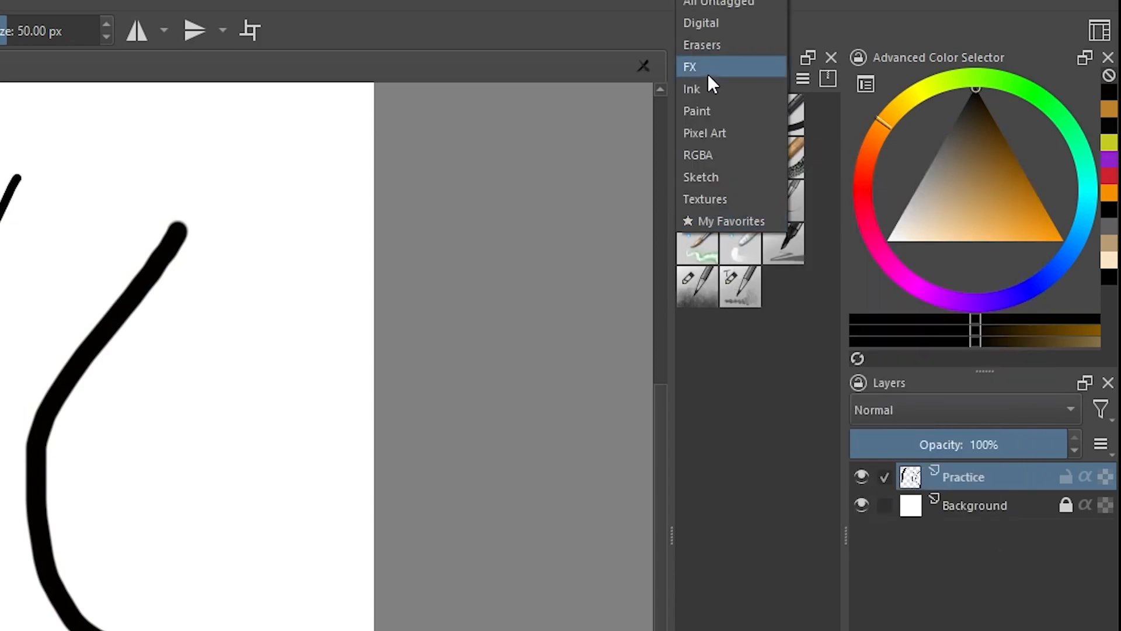
left_click(709, 109)
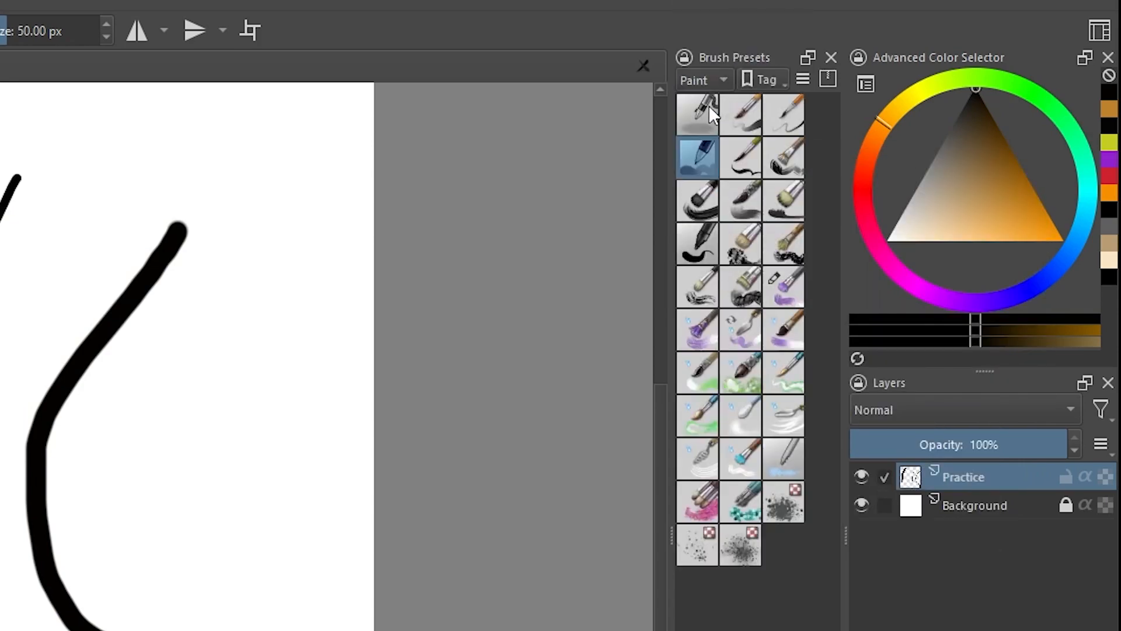
left_click(710, 80)
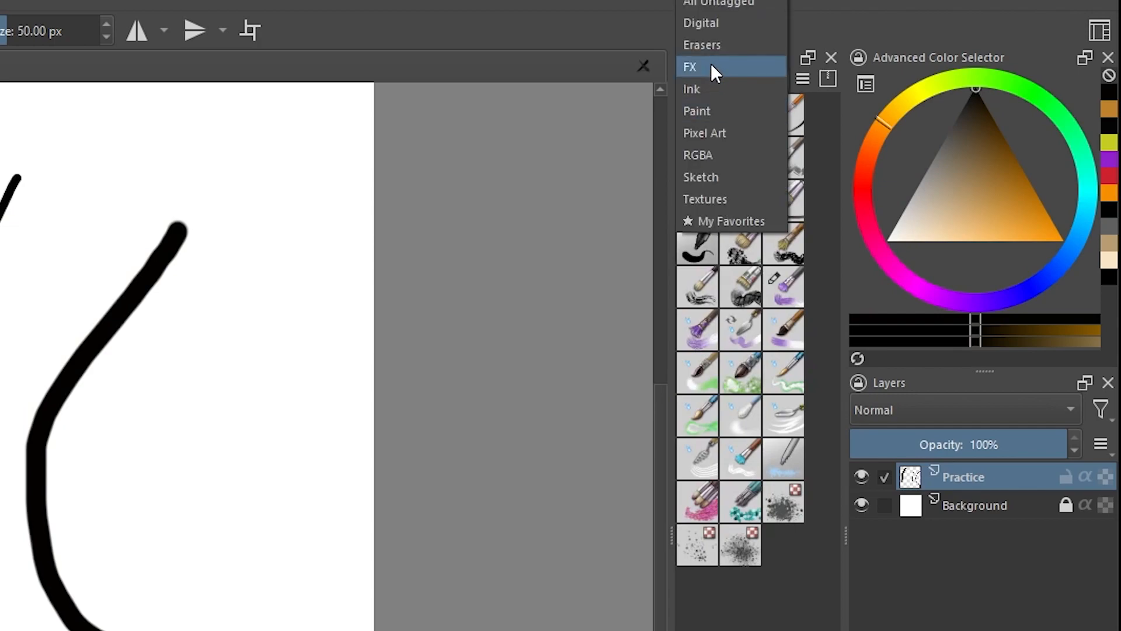
left_click(715, 91)
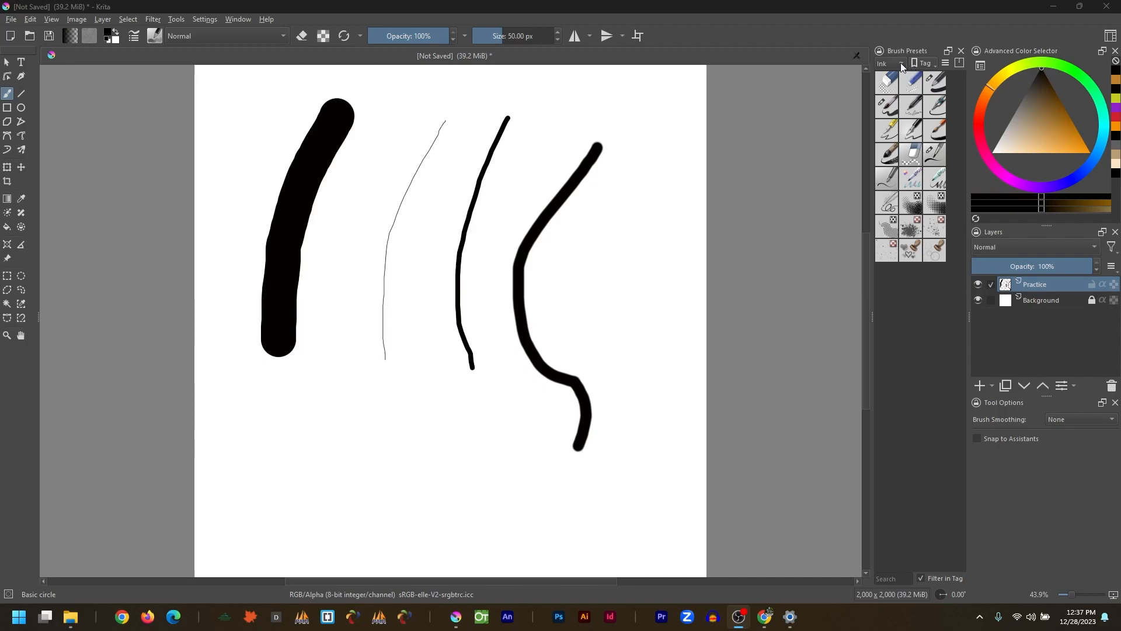
Step: Filter the brush presets back to My Favorites and choose the Pencil tilt preset
left_click(902, 64)
left_click(906, 137)
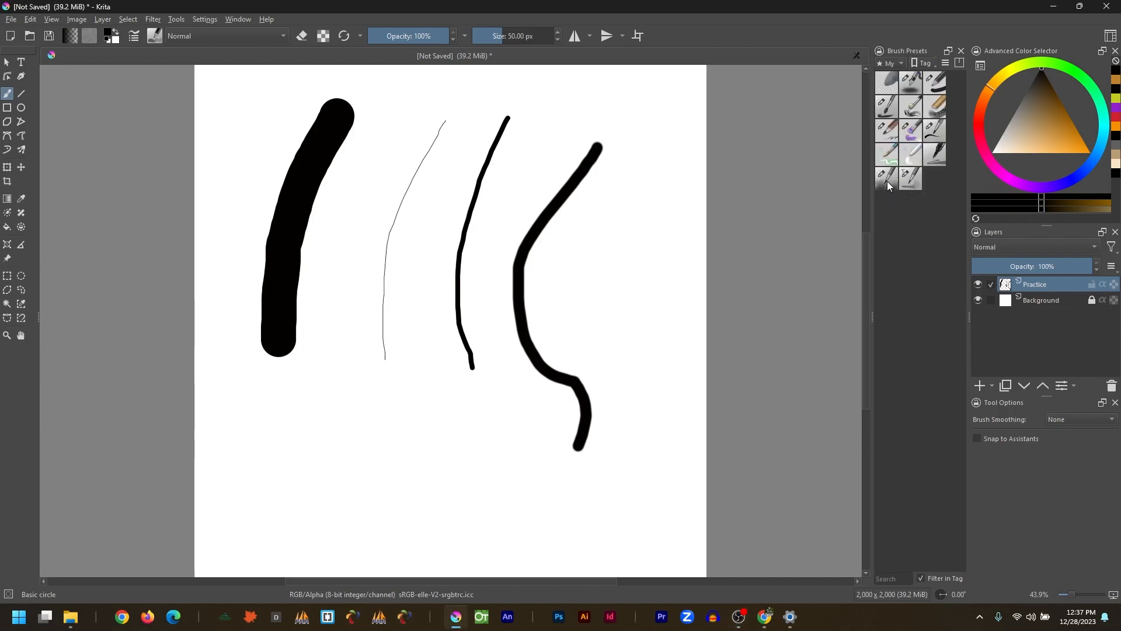
mouse_move(888, 185)
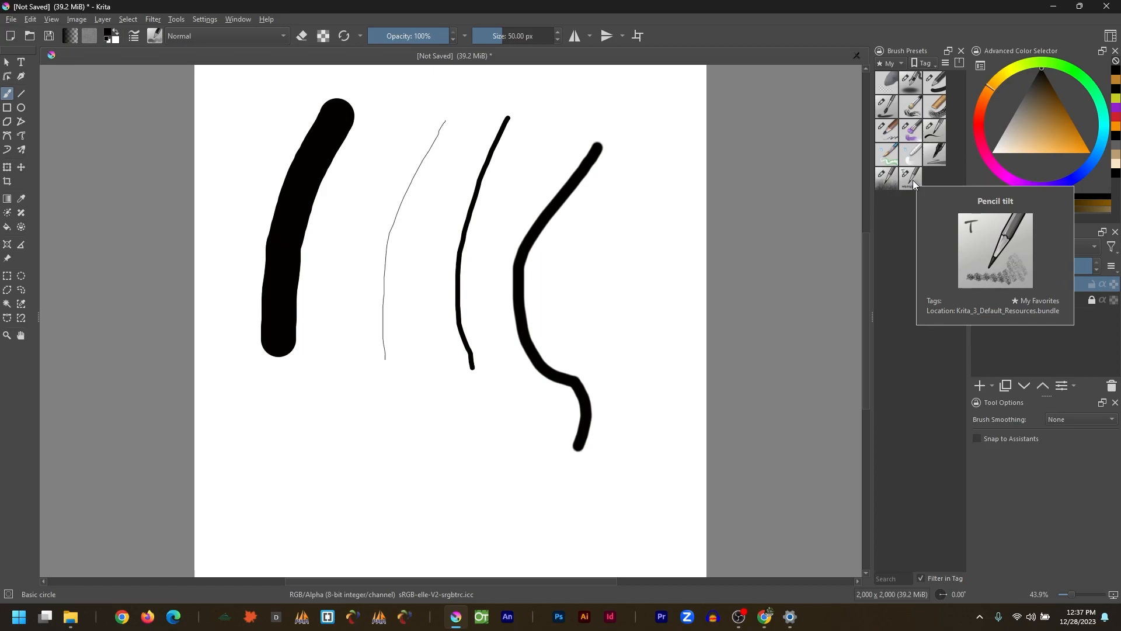
left_click(914, 180)
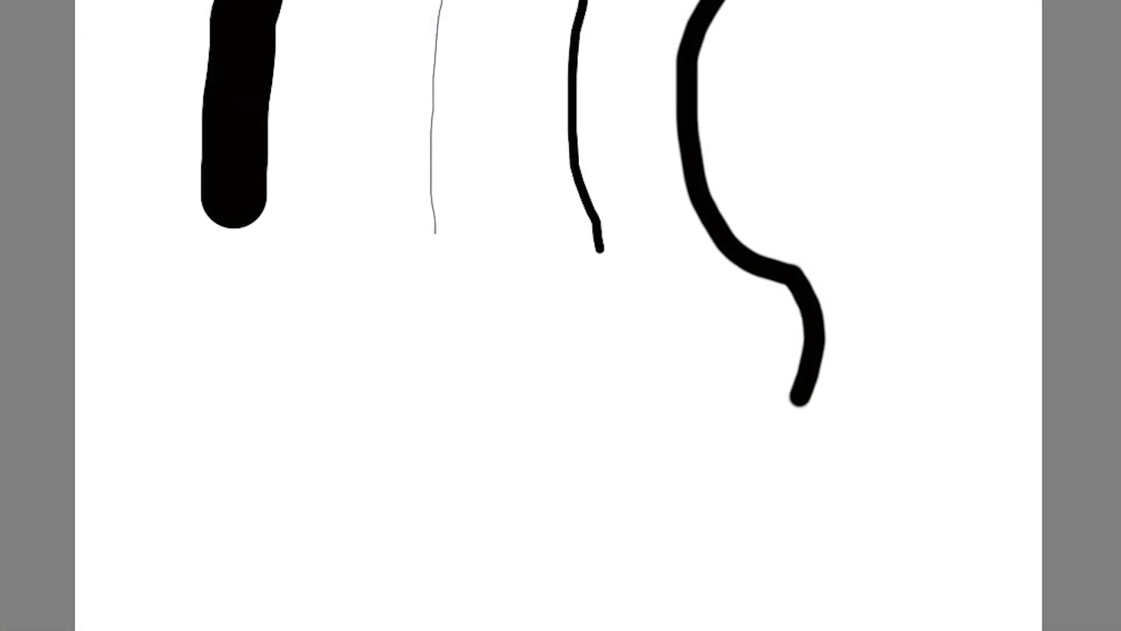
Step: Shade a narrow vertical streak, a diagonally hatched patch and a small circle with Pencil tilt near the canvas's right edge
mouse_move(829, 39)
left_mouse_down()
mouse_move(841, 105)
mouse_move(840, 17)
mouse_move(847, 123)
left_mouse_up()
mouse_move(914, 29)
left_mouse_down()
mouse_move(892, 65)
mouse_move(921, 55)
mouse_move(908, 209)
mouse_move(914, 154)
left_mouse_up()
mouse_move(940, 298)
left_mouse_down()
mouse_move(935, 380)
mouse_move(936, 284)
mouse_move(943, 386)
mouse_move(908, 298)
mouse_move(974, 347)
mouse_move(889, 334)
mouse_move(987, 329)
mouse_move(892, 354)
mouse_move(974, 308)
mouse_move(902, 371)
mouse_move(940, 291)
mouse_move(939, 342)
mouse_move(900, 347)
mouse_move(921, 320)
mouse_move(910, 367)
mouse_move(935, 336)
mouse_move(939, 382)
mouse_move(918, 305)
mouse_move(908, 353)
mouse_move(930, 381)
mouse_move(946, 351)
mouse_move(955, 364)
mouse_move(928, 354)
mouse_move(919, 309)
mouse_move(935, 370)
left_mouse_up()
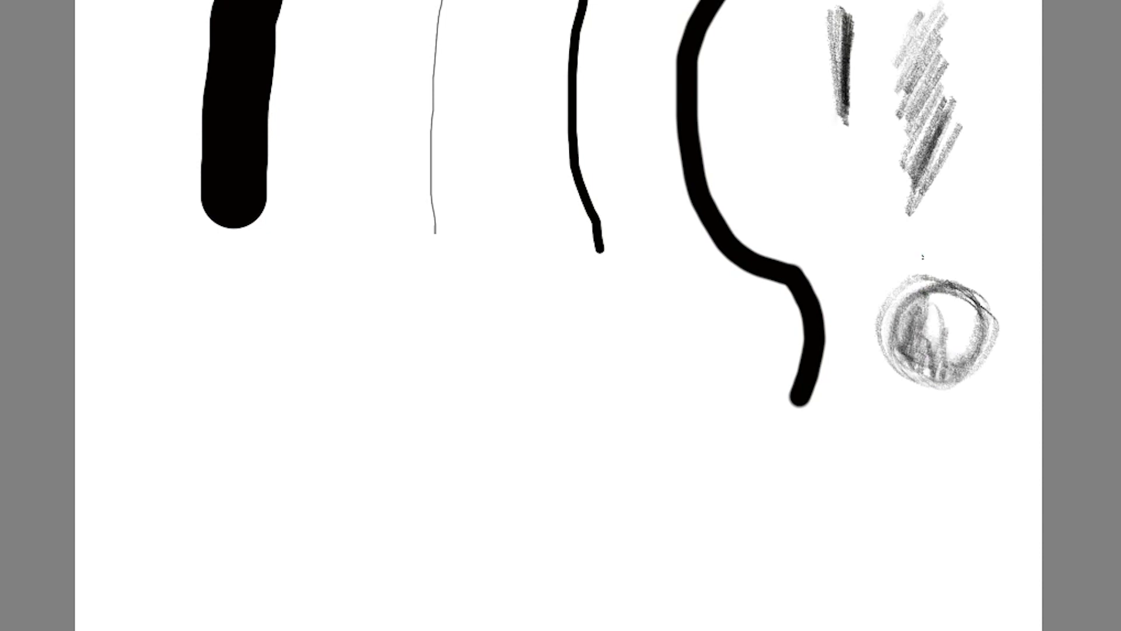
Step: Draw three rough freehand pencil circles across the canvas's lower half, plus two clean outlined circles with the Ellipse tool near its lower-left area
mouse_move(924, 442)
left_mouse_down()
mouse_move(834, 468)
mouse_move(841, 536)
mouse_move(945, 521)
mouse_move(957, 445)
mouse_move(914, 427)
mouse_move(798, 494)
mouse_move(853, 526)
mouse_move(948, 504)
mouse_move(924, 442)
mouse_move(913, 464)
mouse_move(934, 511)
left_mouse_up()
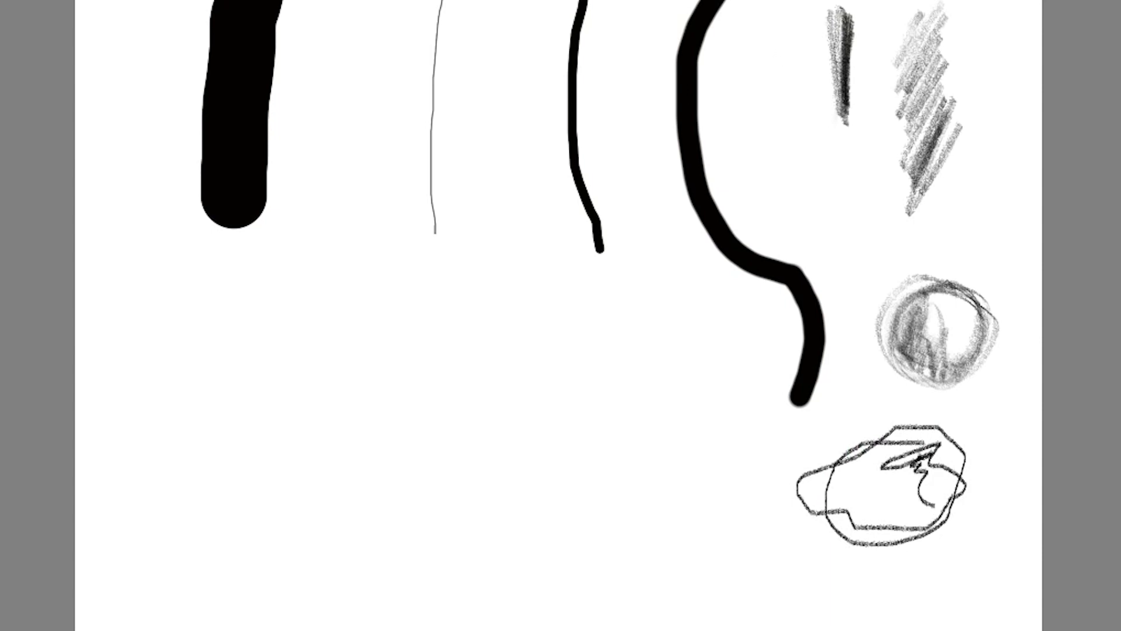
mouse_move(607, 329)
left_mouse_down()
mouse_move(524, 344)
mouse_move(506, 426)
mouse_move(609, 403)
mouse_move(623, 311)
mouse_move(525, 329)
mouse_move(526, 431)
mouse_move(630, 381)
mouse_move(567, 315)
mouse_move(503, 403)
mouse_move(604, 438)
mouse_move(624, 387)
left_mouse_up()
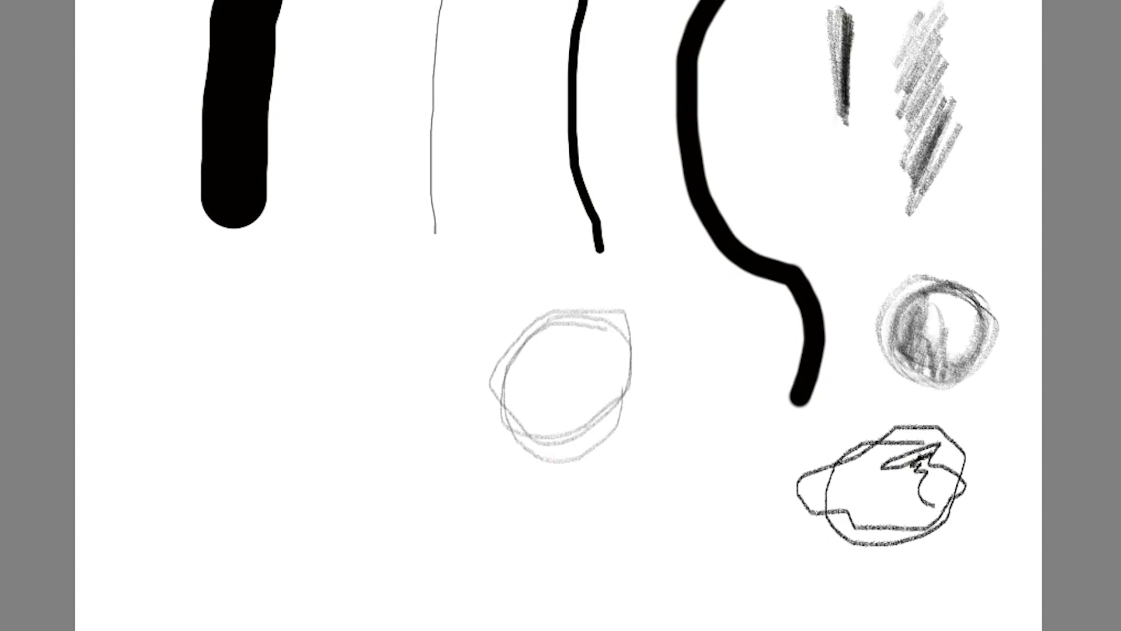
mouse_move(361, 326)
left_mouse_down()
mouse_move(285, 353)
mouse_move(295, 421)
mouse_move(355, 450)
mouse_move(411, 425)
mouse_move(429, 389)
mouse_move(417, 353)
mouse_move(371, 323)
mouse_move(306, 334)
left_mouse_up()
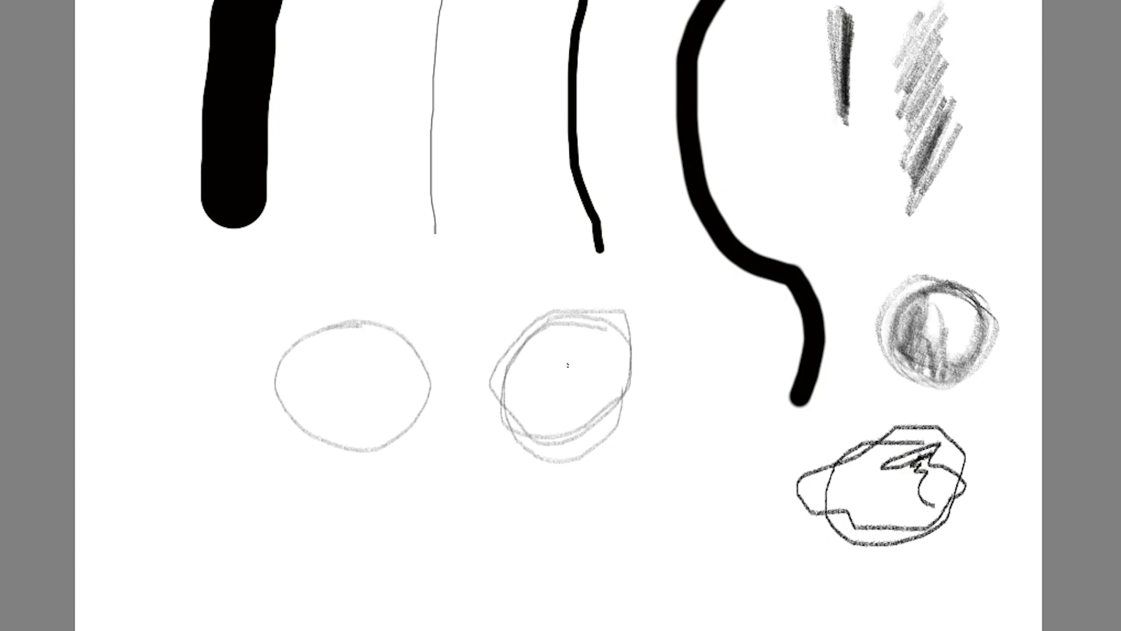
mouse_move(366, 327)
left_mouse_down()
mouse_move(310, 336)
mouse_move(274, 377)
mouse_move(295, 417)
mouse_move(325, 439)
left_mouse_up()
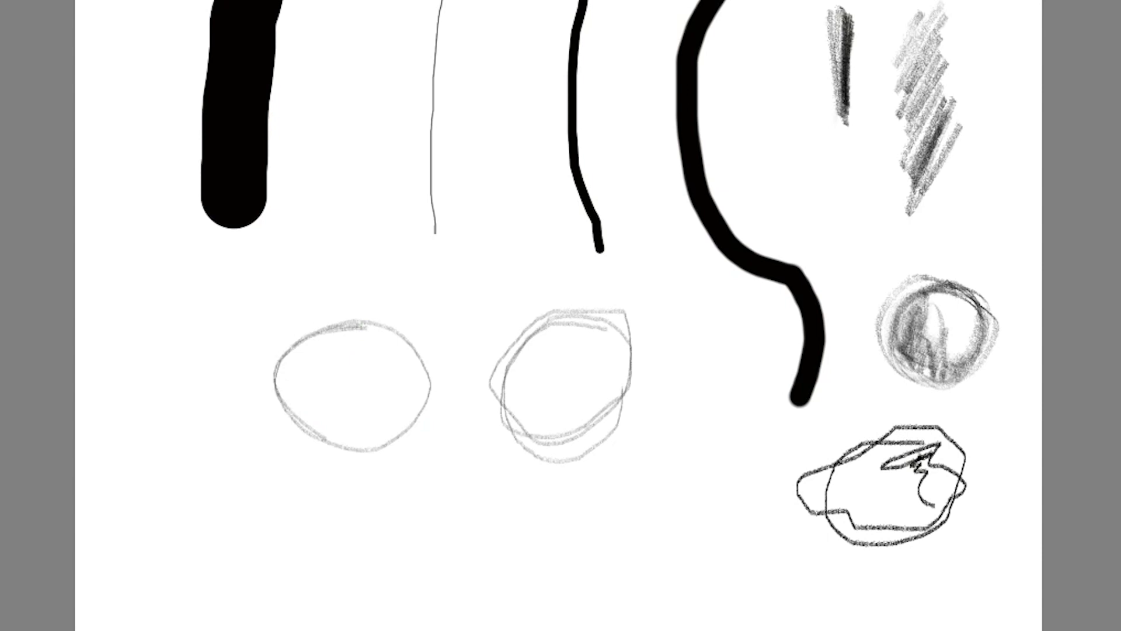
left_click_drag(129, 340, 254, 469)
mouse_move(304, 496)
left_mouse_down()
mouse_move(391, 528)
mouse_move(469, 528)
mouse_move(465, 593)
mouse_move(488, 626)
mouse_move(443, 573)
mouse_move(511, 595)
left_mouse_up()
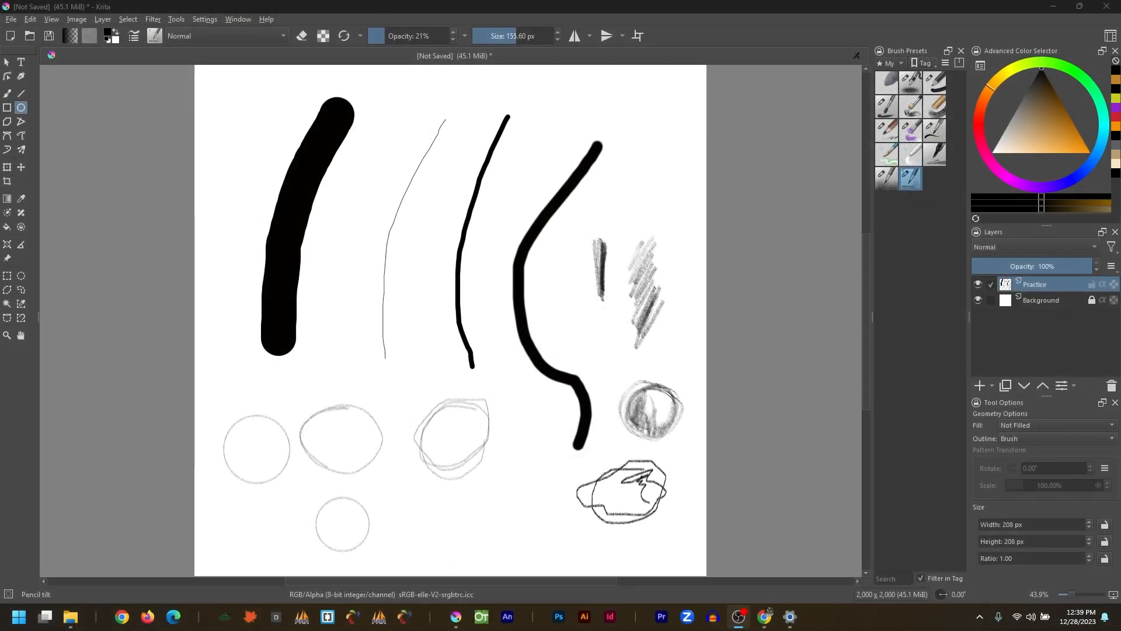
Step: Return to the Freehand Brush, choose the Eraser Soft preset and partly erase the upper portion of the thick S-shaped stroke
left_click(7, 93)
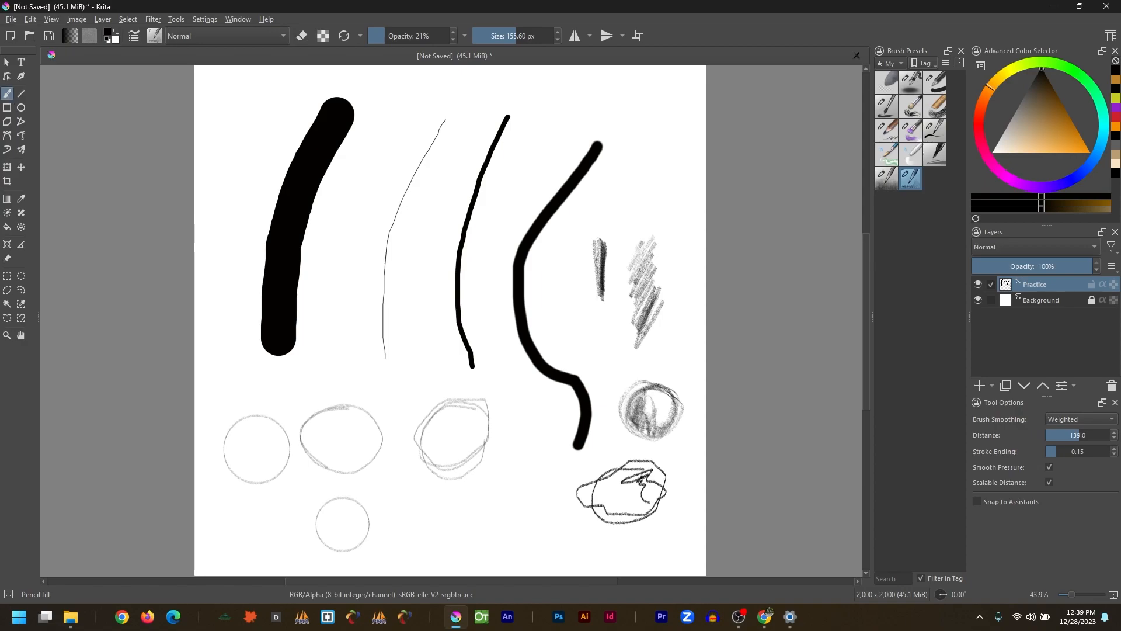
left_click(893, 83)
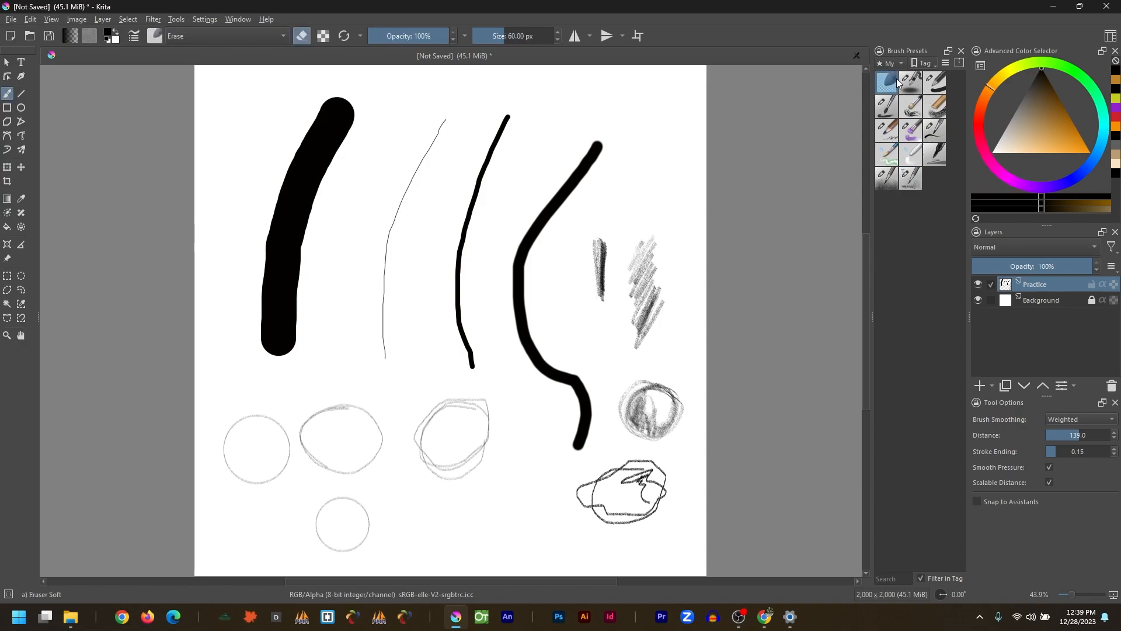
mouse_move(555, 199)
left_mouse_down()
mouse_move(543, 238)
mouse_move(564, 203)
mouse_move(555, 184)
mouse_move(558, 222)
mouse_move(559, 183)
mouse_move(562, 209)
mouse_move(580, 177)
mouse_move(564, 212)
mouse_move(558, 186)
mouse_move(564, 212)
mouse_move(593, 155)
mouse_move(531, 235)
mouse_move(533, 219)
mouse_move(546, 206)
mouse_move(519, 290)
left_mouse_up()
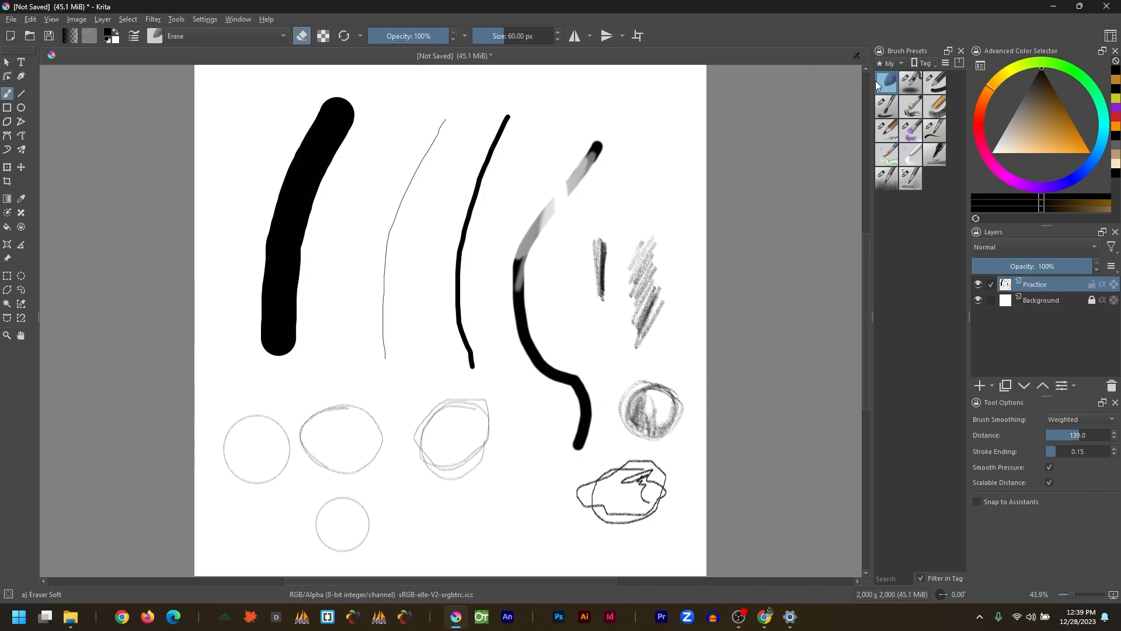
Step: Choose the Airbrush pressure preset and layer thin curved streaks between the thickest black stroke and the hairline stroke
left_click(917, 83)
key("e")
mouse_move(366, 174)
left_mouse_down()
mouse_move(350, 308)
mouse_move(388, 139)
mouse_move(382, 158)
left_mouse_up()
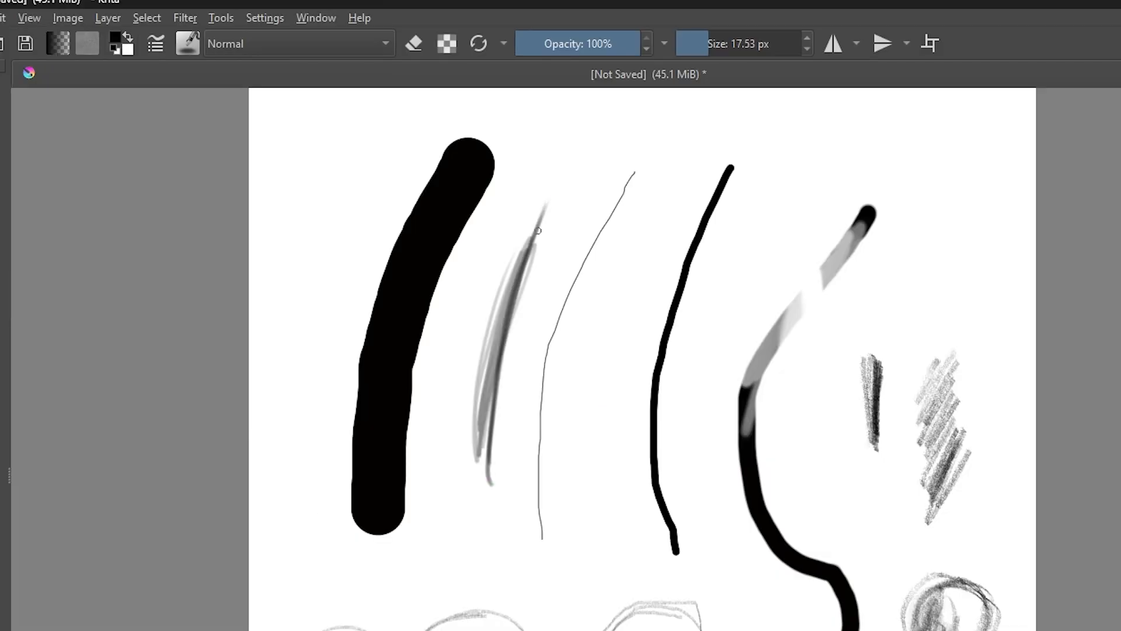
mouse_move(538, 231)
left_mouse_down()
mouse_move(498, 397)
mouse_move(495, 469)
left_mouse_up()
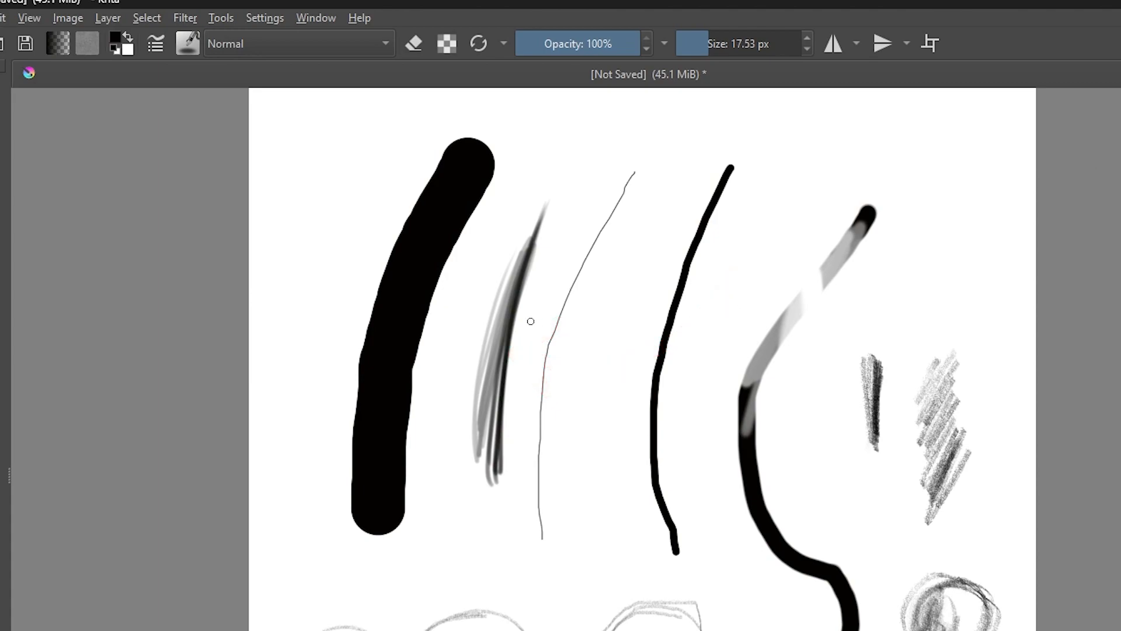
Step: Toggle eraser mode on and off to alternately erase and repaint the airbrushed streak, refining it into a thinner tapered stroke
left_click(415, 47)
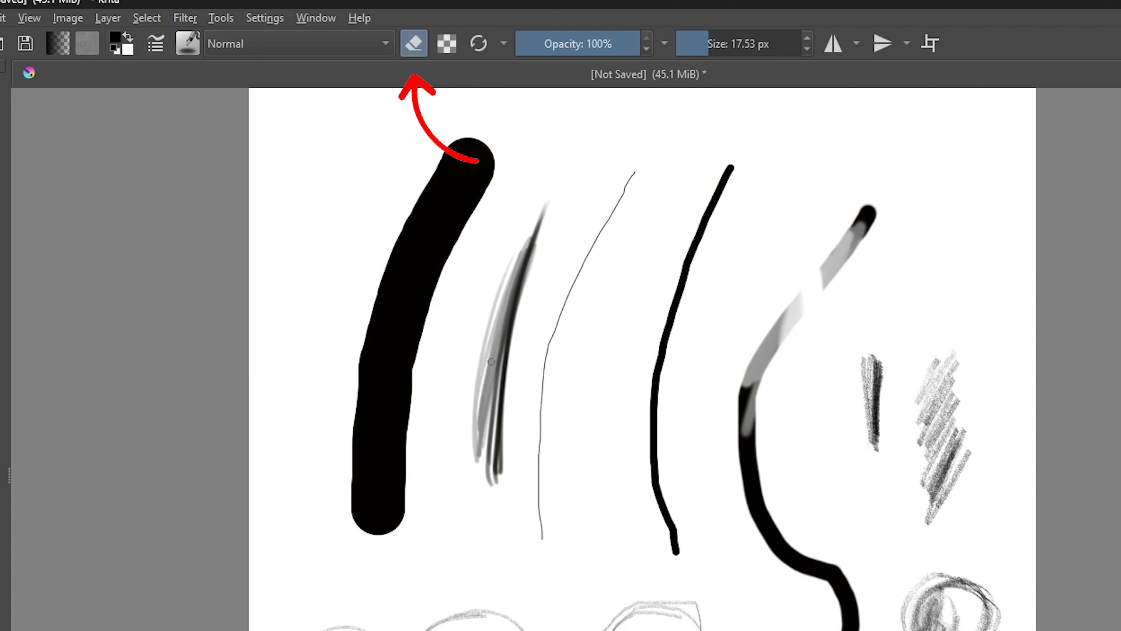
mouse_move(506, 285)
left_mouse_down()
mouse_move(491, 444)
mouse_move(511, 266)
mouse_move(481, 446)
mouse_move(478, 389)
mouse_move(492, 307)
mouse_move(515, 318)
mouse_move(501, 383)
mouse_move(503, 320)
mouse_move(492, 461)
left_mouse_up()
key("e")
key("e")
mouse_move(509, 286)
left_mouse_down()
mouse_move(483, 405)
mouse_move(507, 274)
mouse_move(491, 471)
left_mouse_up()
key("e")
left_click_drag(515, 292, 494, 480)
left_click_drag(528, 266, 501, 467)
key("e")
left_click_drag(532, 255, 501, 463)
mouse_move(507, 299)
left_mouse_down()
mouse_move(489, 480)
mouse_move(494, 400)
left_mouse_up()
mouse_move(530, 235)
left_mouse_down()
mouse_move(489, 416)
mouse_move(494, 467)
left_mouse_up()
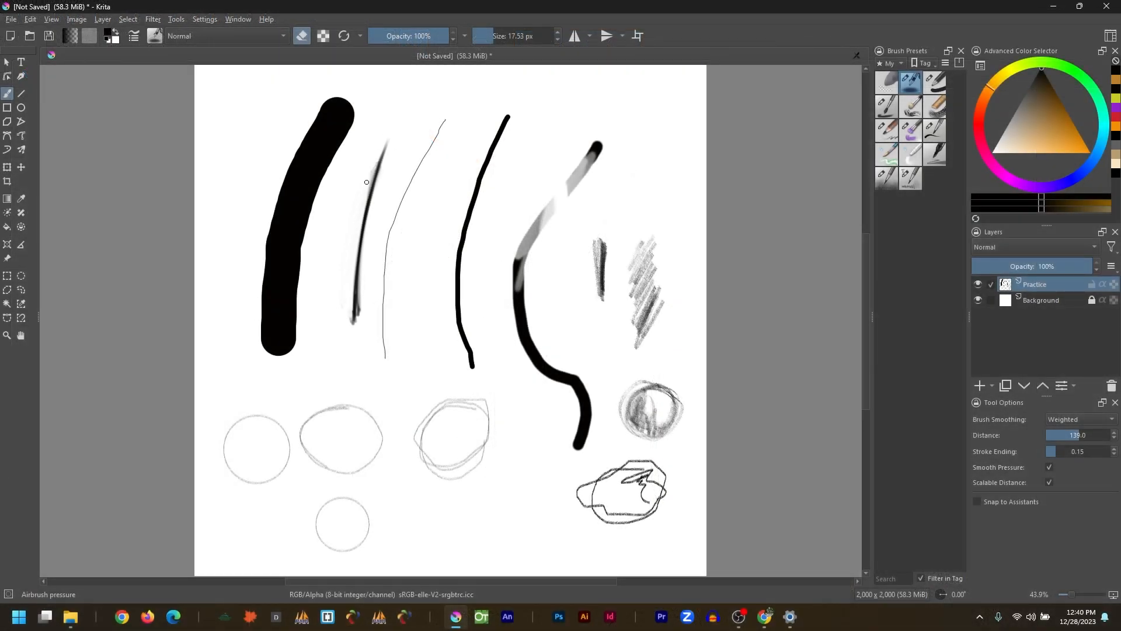
left_click_drag(367, 182, 392, 162)
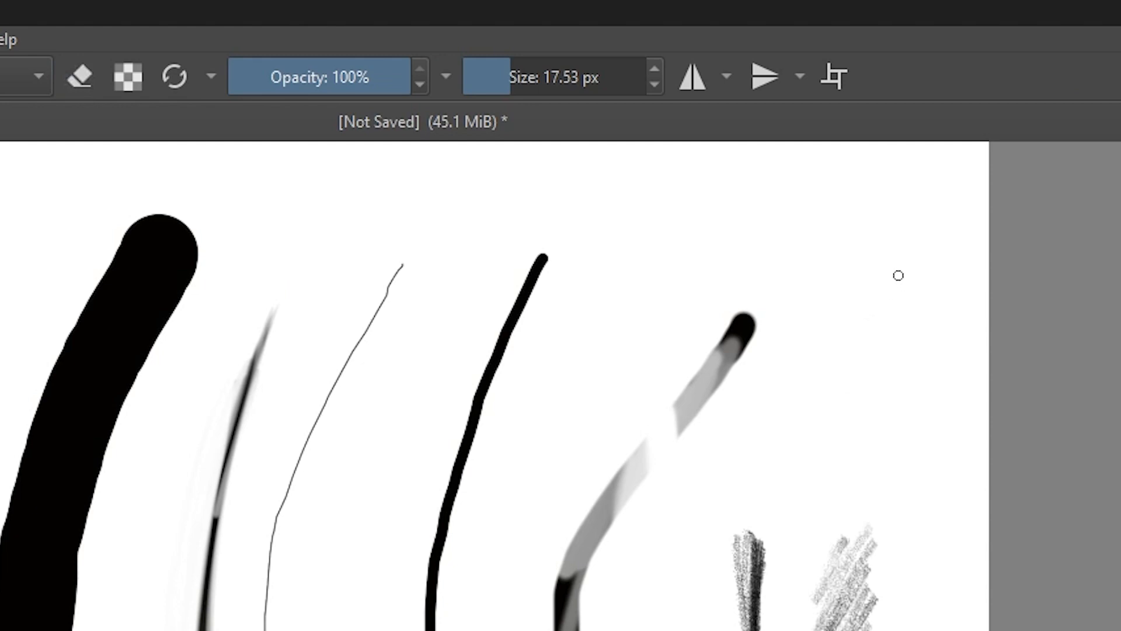
Step: Paint a short dark airbrush stroke near the canvas's upper-right corner, and taper both of its ends in eraser mode
left_click_drag(666, 103, 646, 201)
left_click_drag(881, 294, 858, 465)
key("e")
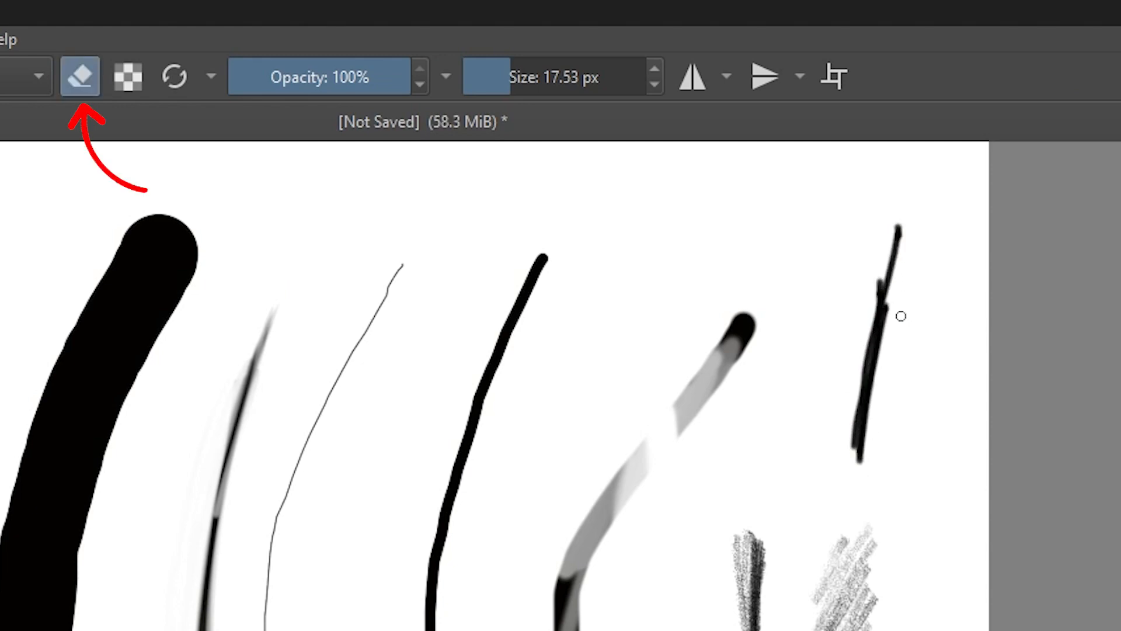
left_click_drag(880, 344, 859, 465)
left_click_drag(879, 379, 853, 479)
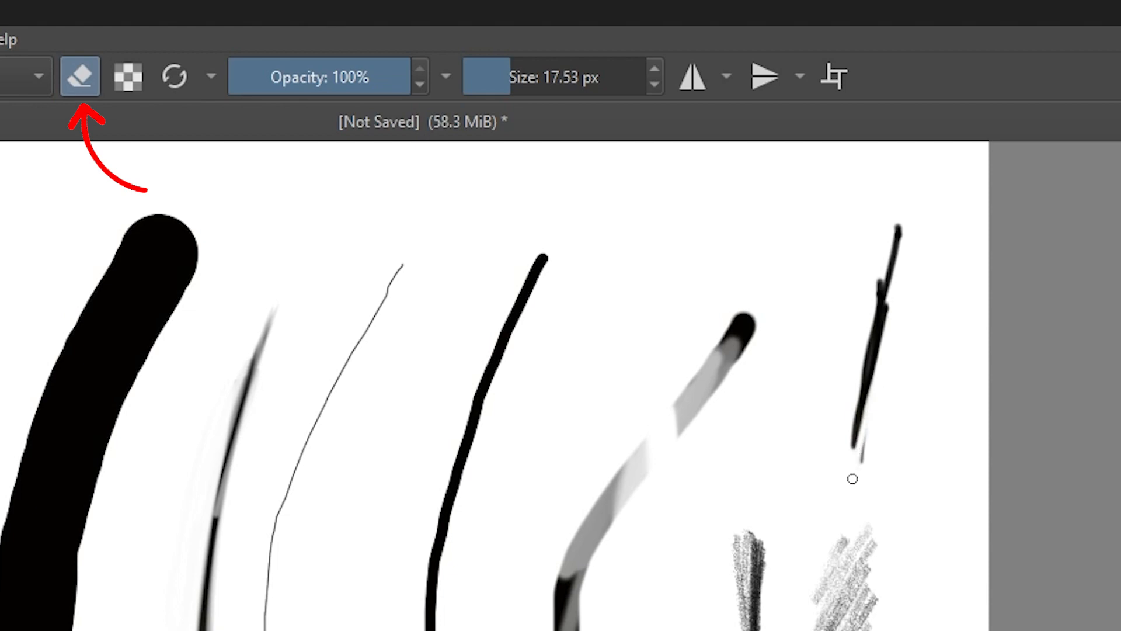
mouse_move(879, 397)
left_mouse_down()
mouse_move(849, 462)
mouse_move(854, 486)
mouse_move(884, 424)
mouse_move(861, 466)
left_mouse_up()
left_click_drag(871, 428, 865, 455)
left_click_drag(899, 215, 902, 261)
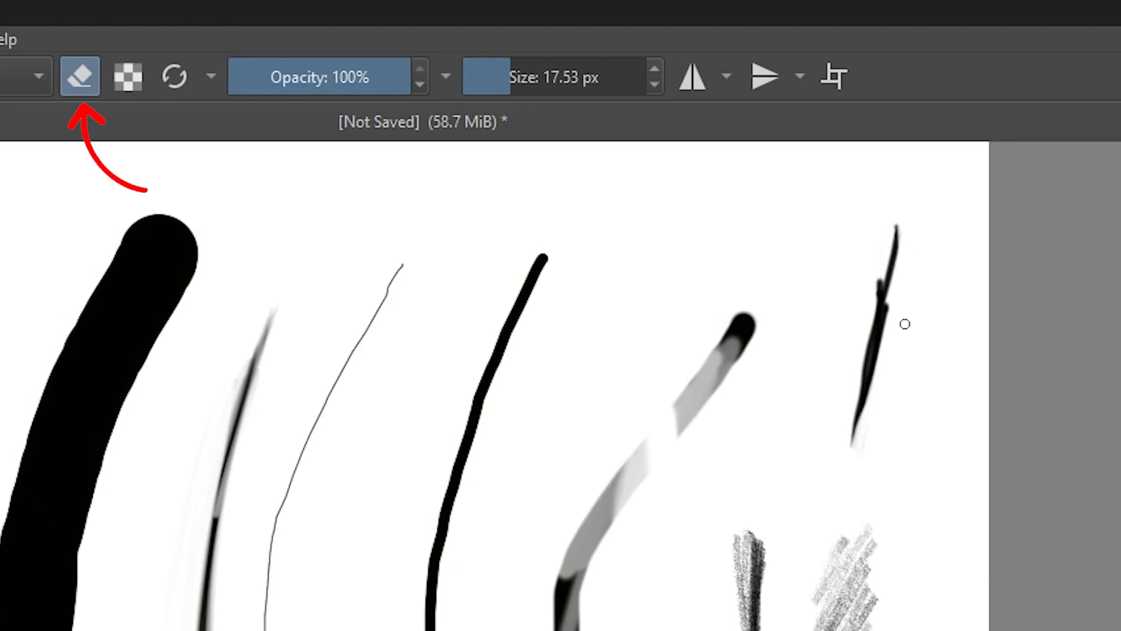
left_click_drag(894, 220, 901, 264)
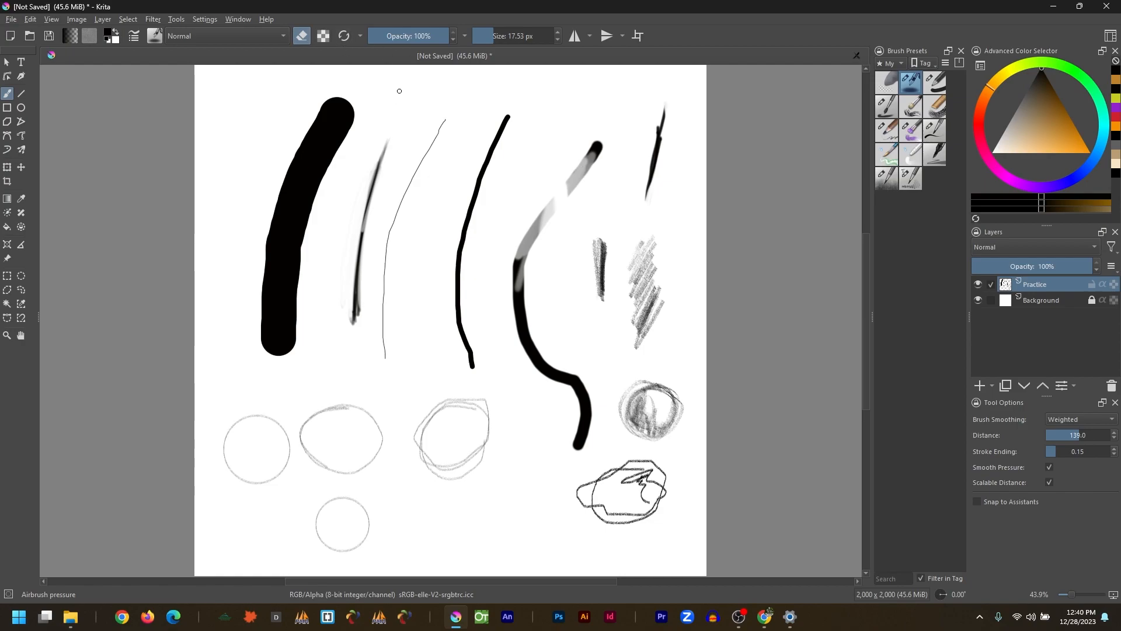
Step: Erase thin cuts across the middle practice strokes, and cut a small rectangle outline into the thickest stroke with the Rectangle tool in eraser mode
left_click_drag(451, 196, 535, 368)
mouse_move(518, 234)
left_mouse_down()
mouse_move(574, 383)
mouse_move(523, 323)
mouse_move(530, 359)
left_mouse_up()
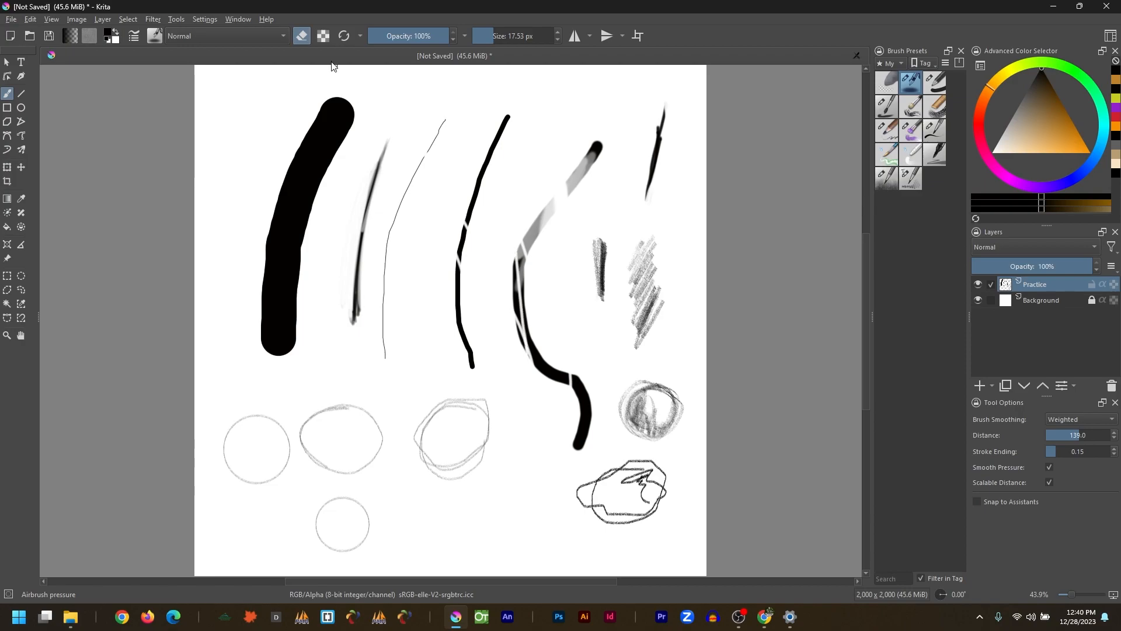
left_click(7, 108)
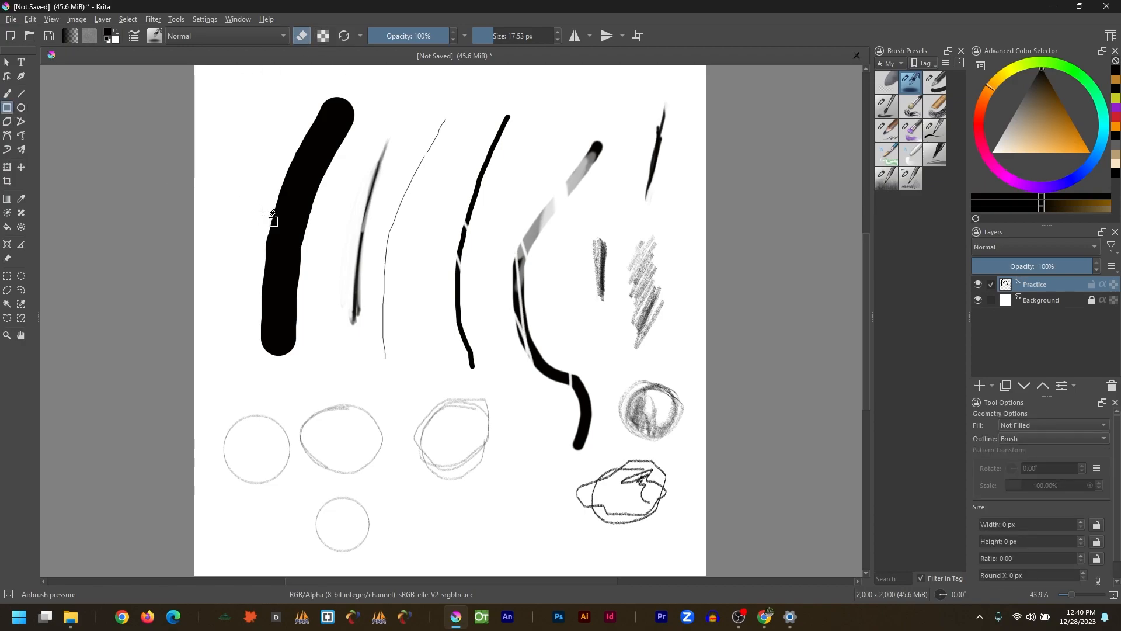
left_click_drag(287, 186, 301, 204)
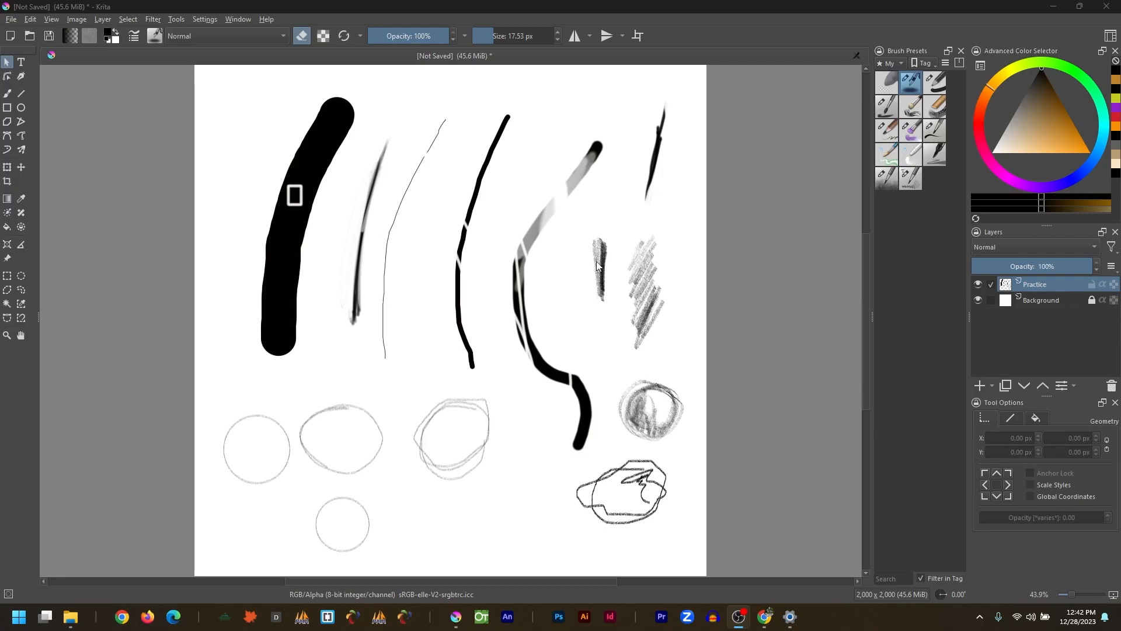
Step: Hide the Practice layer, add a new paint layer above it and name it Sketch
left_click(979, 284)
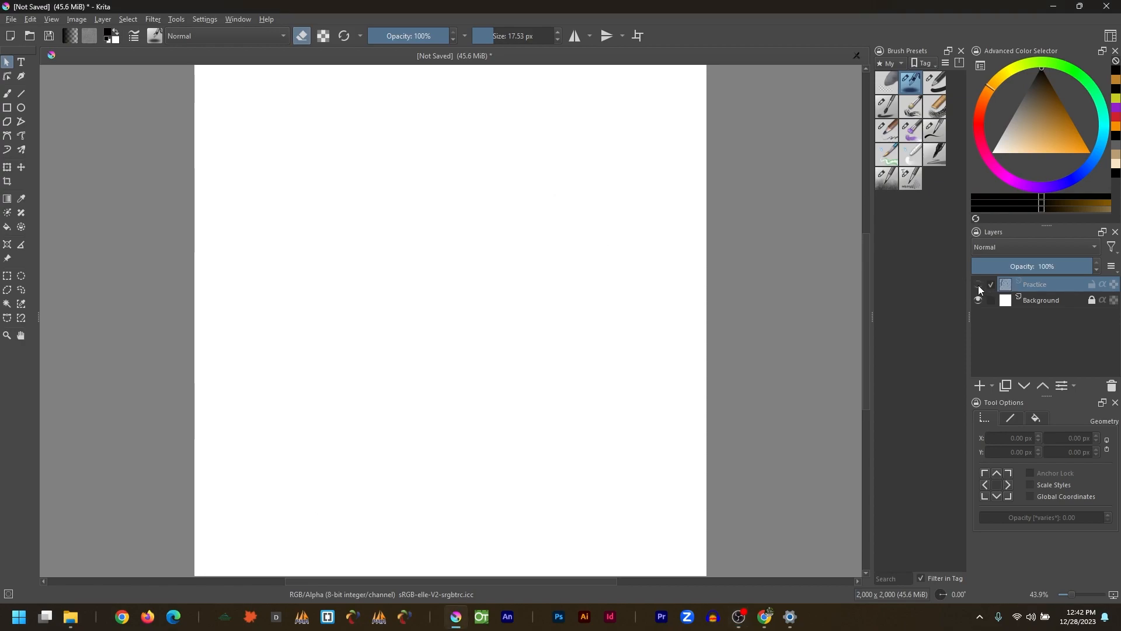
left_click(979, 284)
left_click(979, 284)
left_click(980, 384)
double_click(1031, 286)
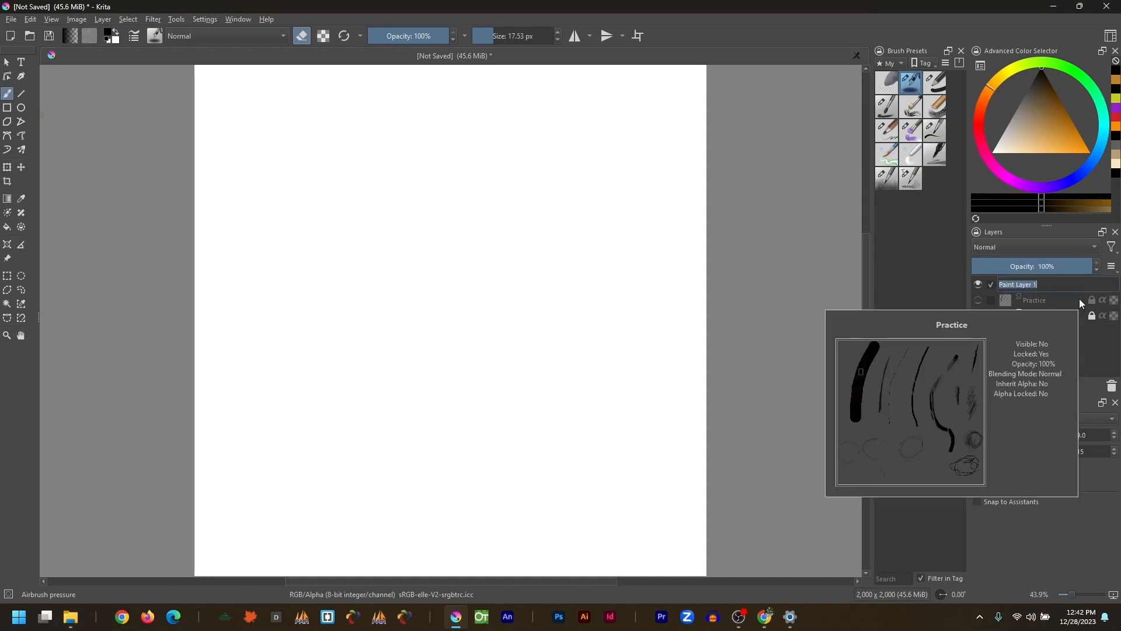
type("Sketch")
key("Return")
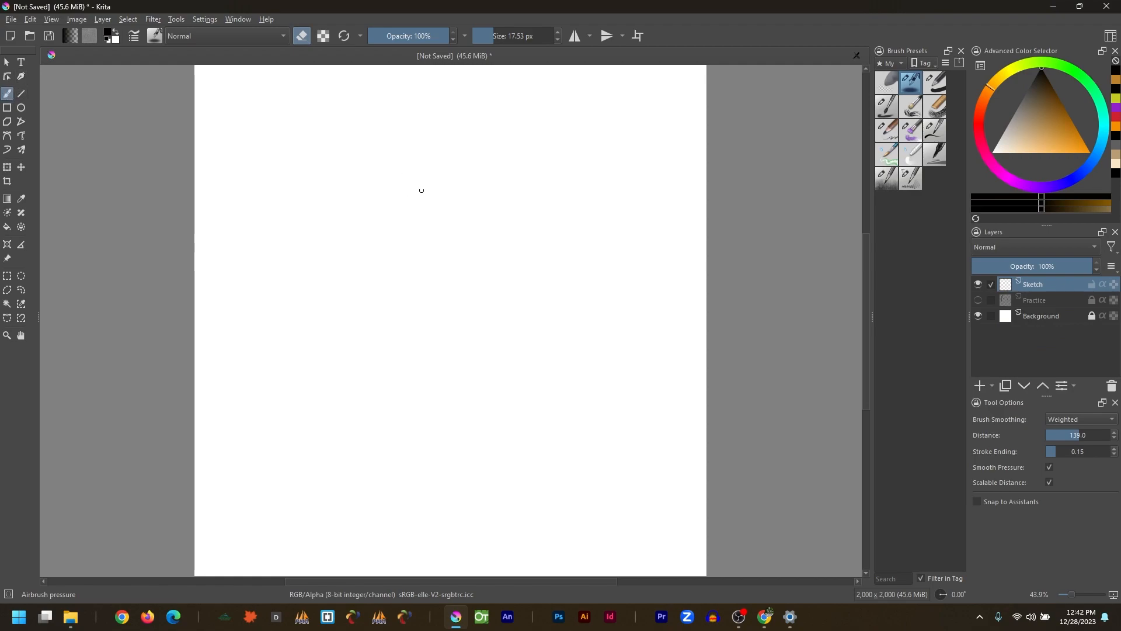
Step: Turn off eraser mode, test a curved airbrush stroke on the Sketch layer and clear it
left_click(303, 35)
mouse_move(488, 131)
left_mouse_down()
mouse_move(437, 326)
mouse_move(486, 138)
mouse_move(446, 229)
mouse_move(457, 179)
mouse_move(431, 342)
left_mouse_up()
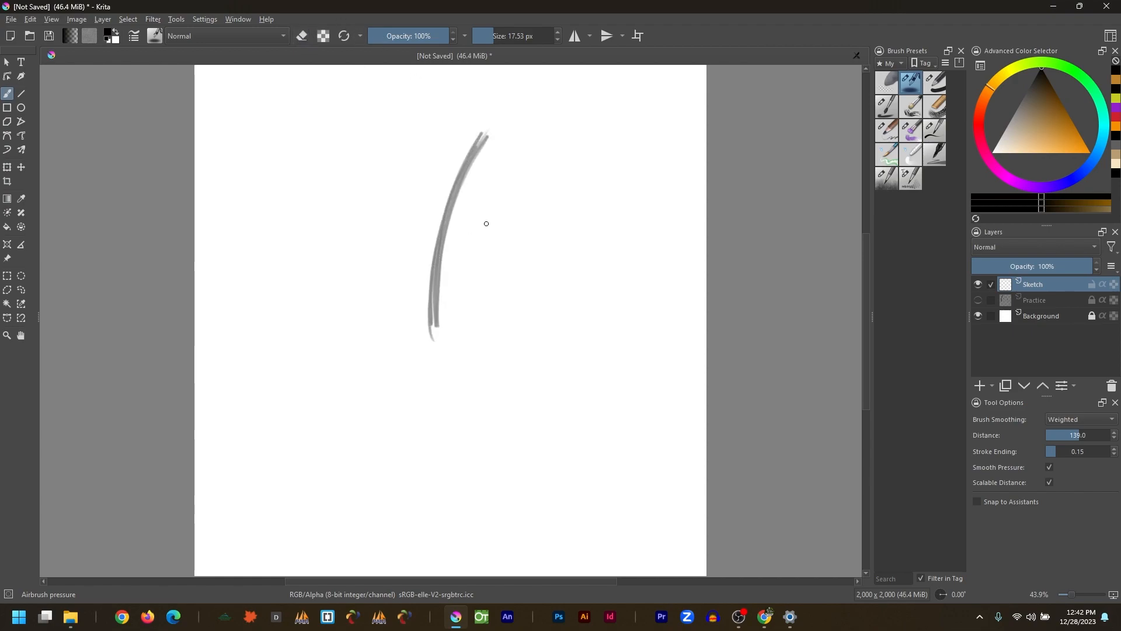
key("Delete")
Step: Choose the Pencil texture preset, sketch a test oval with it and clear the layer
left_click(886, 179)
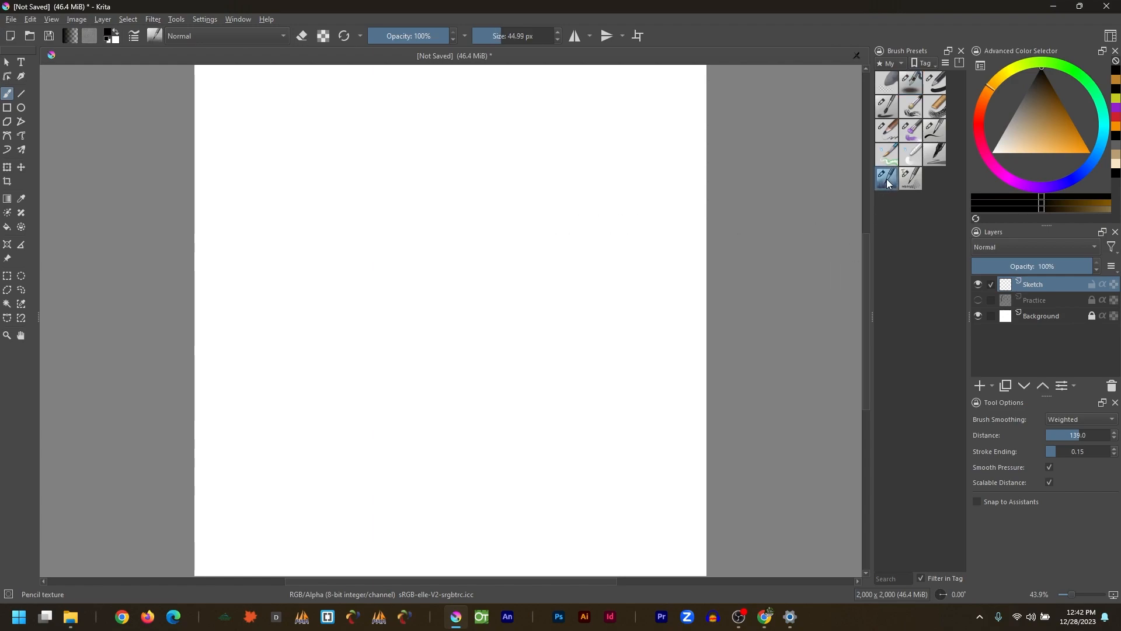
mouse_move(521, 215)
left_mouse_down()
mouse_move(468, 323)
mouse_move(461, 305)
mouse_move(473, 342)
left_mouse_up()
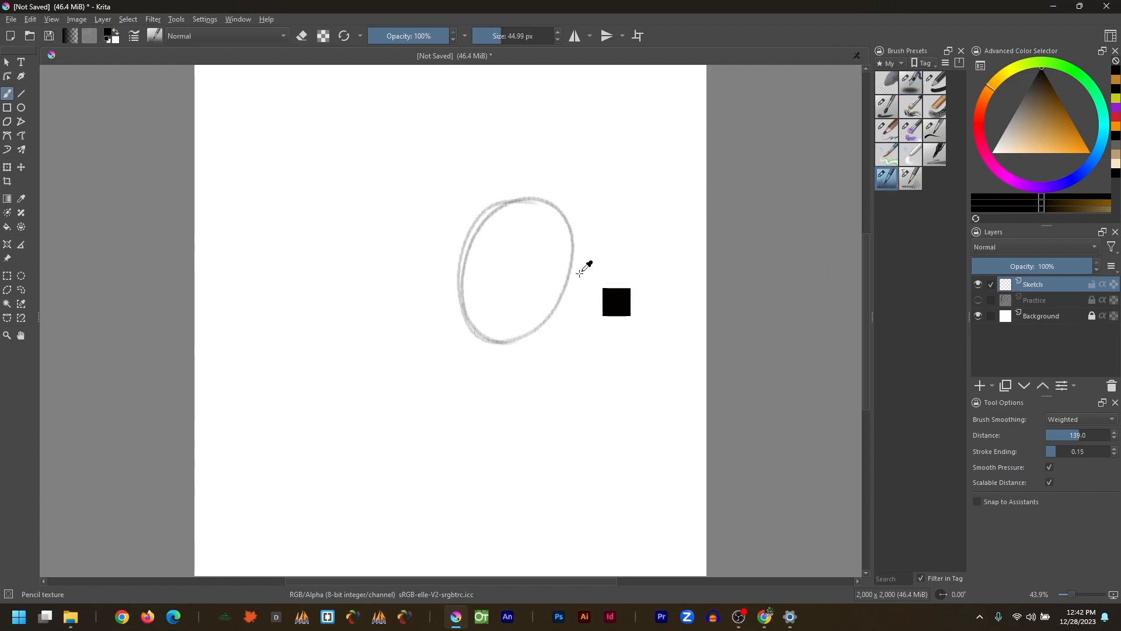
key("Delete")
Step: Test curved Pencil texture strokes while enlarging the brush to 51.39 px, clearing the Sketch layer after each test
mouse_move(561, 183)
left_mouse_down()
mouse_move(506, 399)
mouse_move(547, 201)
mouse_move(515, 371)
mouse_move(569, 177)
mouse_move(508, 386)
left_mouse_up()
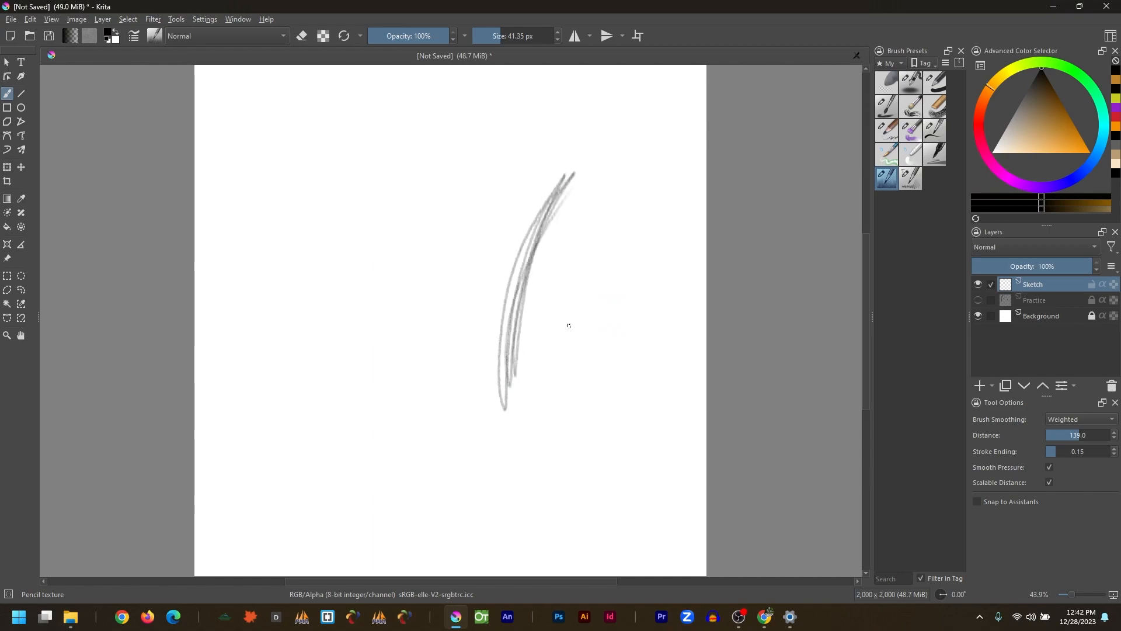
key("bracketright")
key("bracketright")
key("bracketright")
key("bracketright")
key("Delete")
left_click_drag(510, 147, 457, 338)
left_click_drag(503, 172, 457, 368)
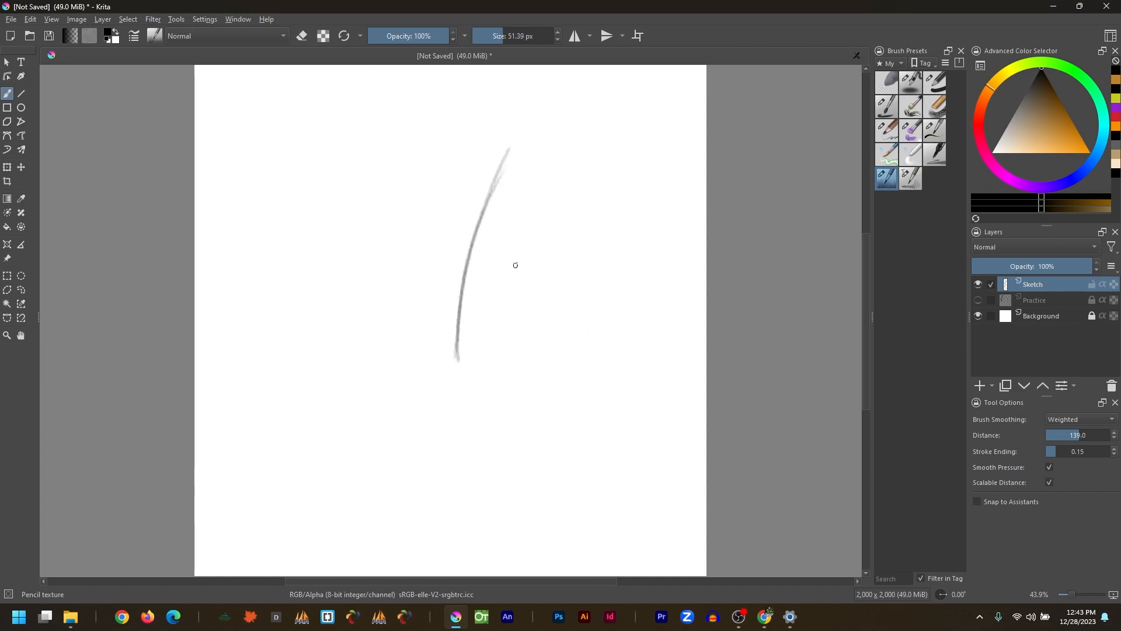
key("Delete")
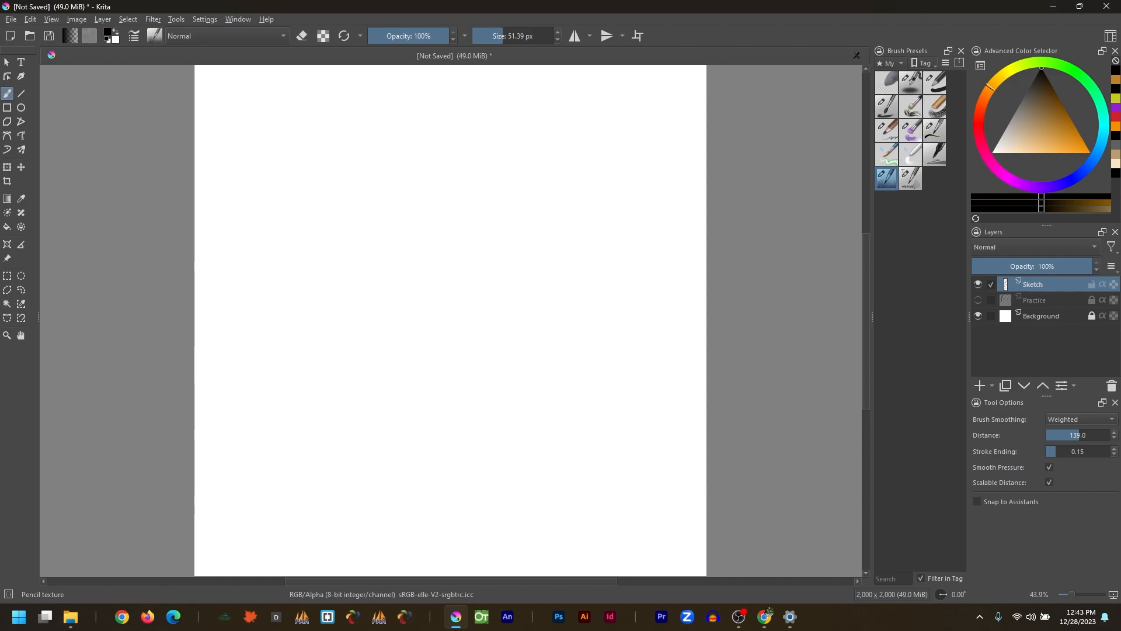
Step: Sketch a small round smiley face in the canvas's upper-left area and set the brush smoothing to Basic
mouse_move(333, 130)
left_mouse_down()
mouse_move(294, 202)
mouse_move(366, 182)
mouse_move(326, 133)
mouse_move(301, 213)
mouse_move(360, 160)
mouse_move(289, 156)
mouse_move(364, 196)
left_mouse_up()
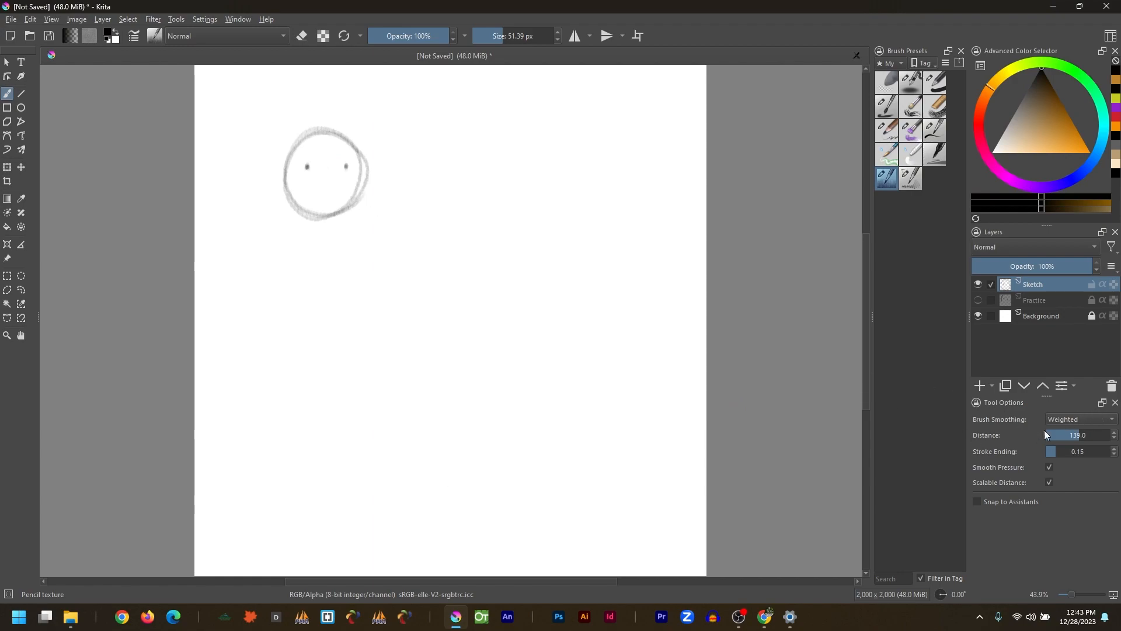
left_click(1057, 418)
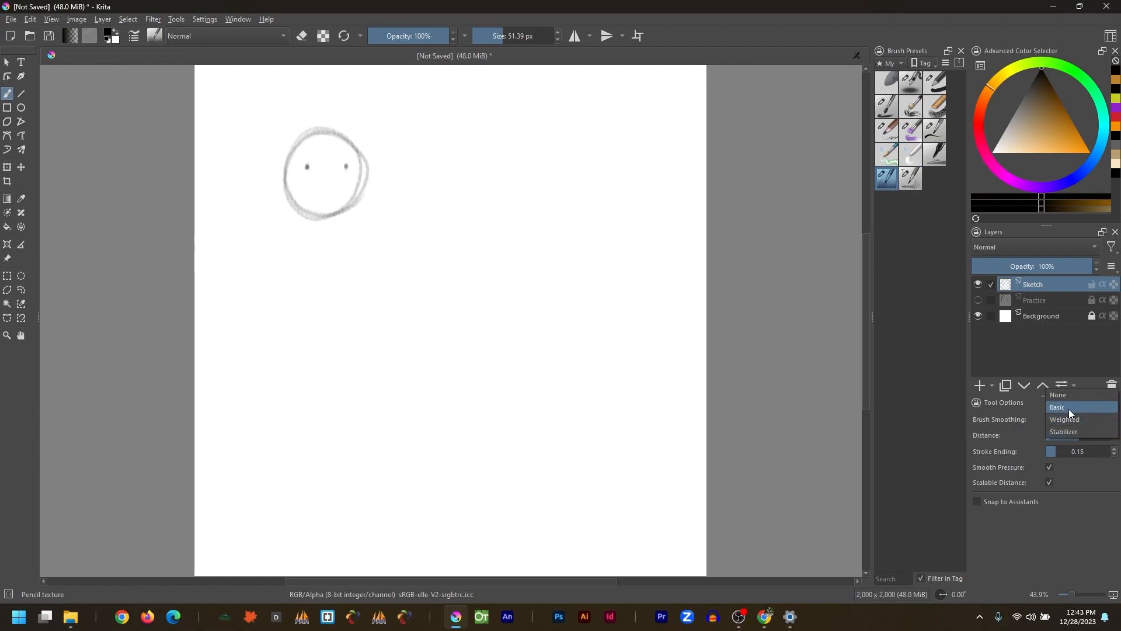
left_click(1066, 409)
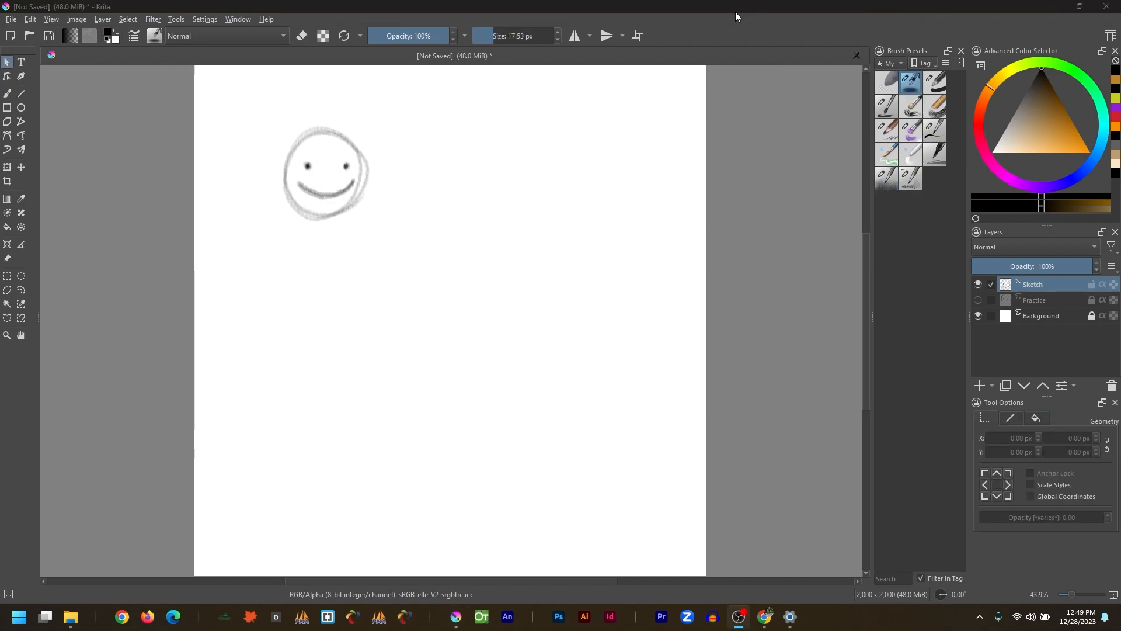
left_click(723, 38)
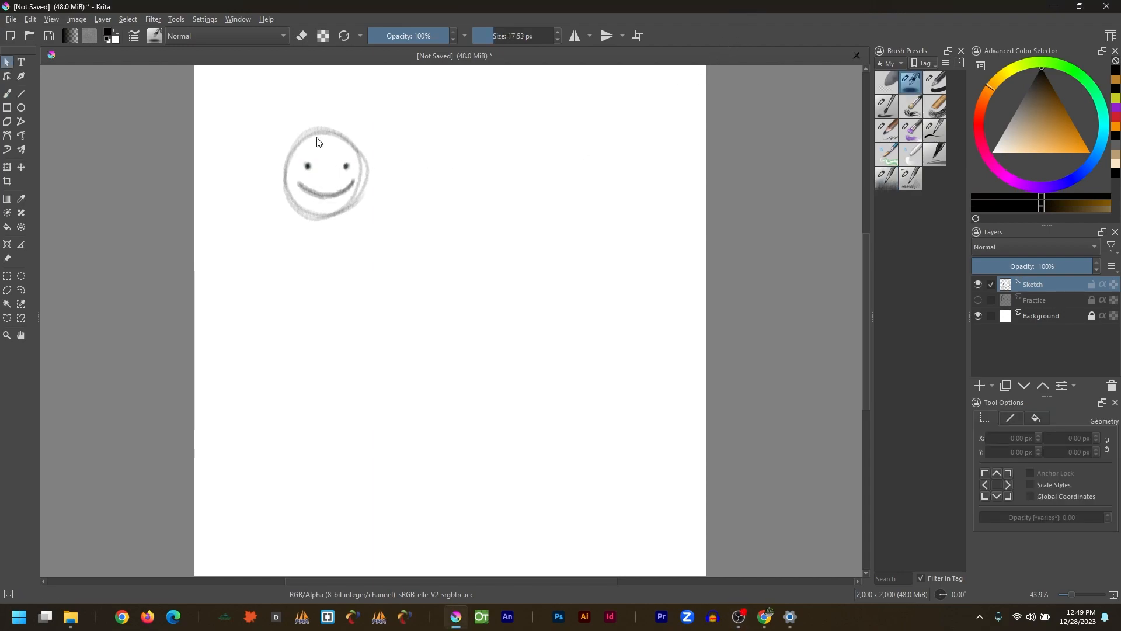
key("alt+Tab")
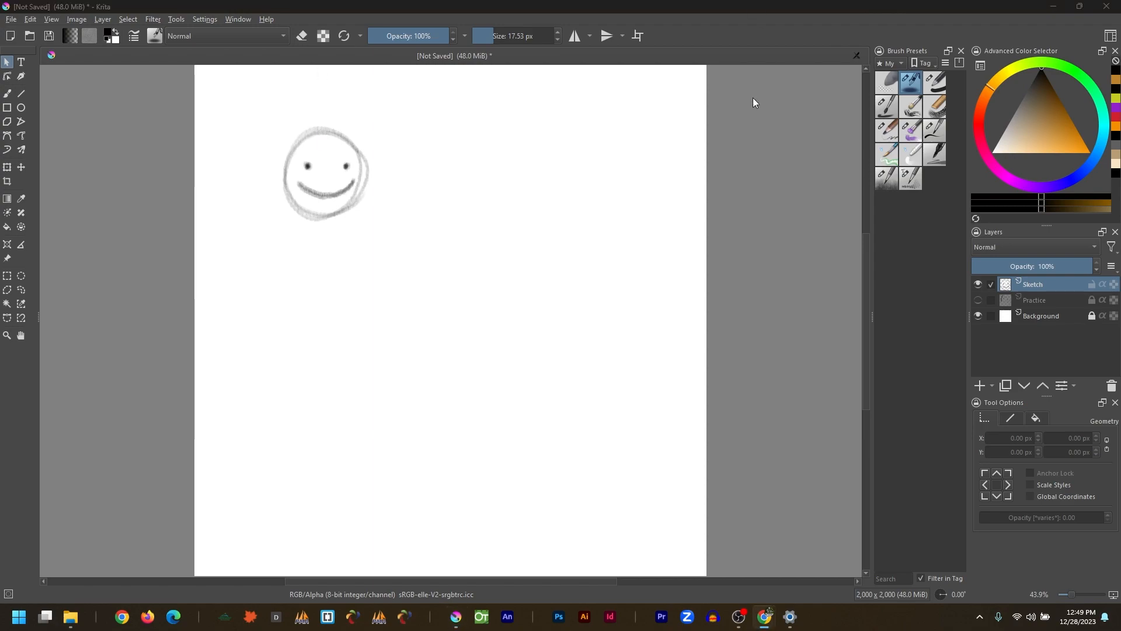
left_click(477, 165)
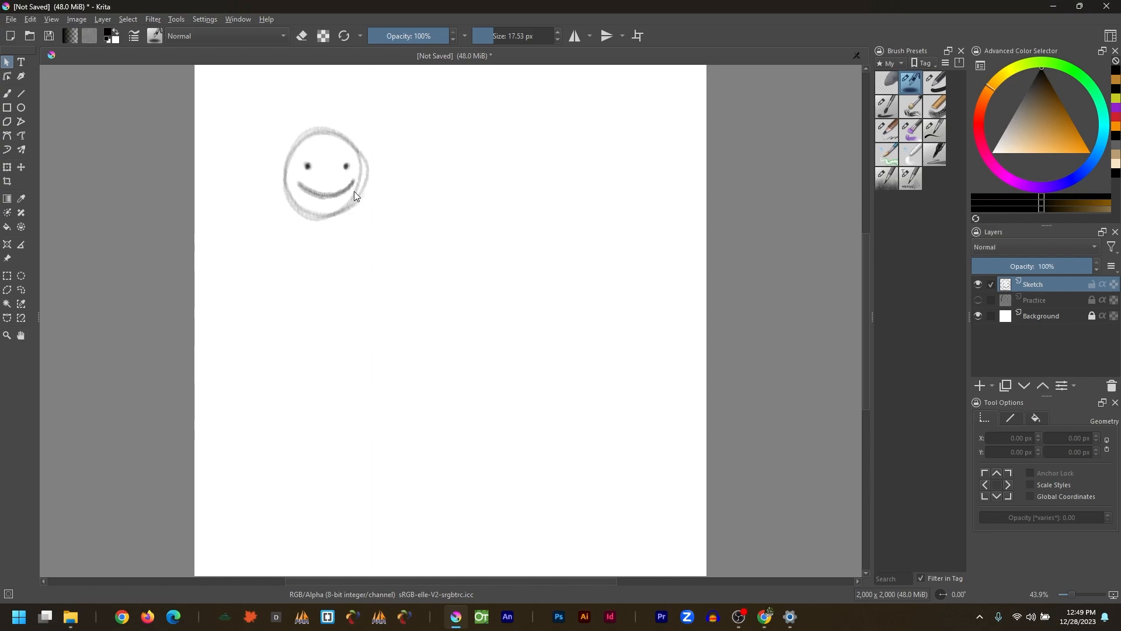
Step: Zoom in and out around the smiley face to examine its pencil strokes at different magnifications
scroll(354, 191, "up", 5)
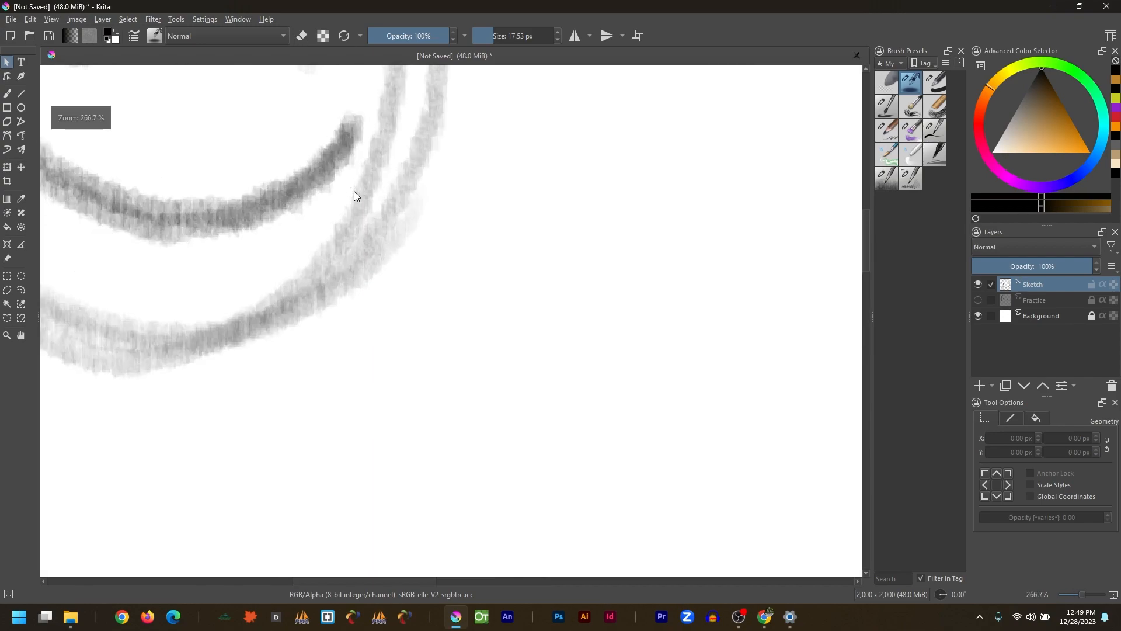
scroll(354, 191, "down", 7)
scroll(354, 191, "up", 3)
scroll(354, 191, "down", 1)
scroll(354, 191, "up", 1)
scroll(354, 191, "down", 1)
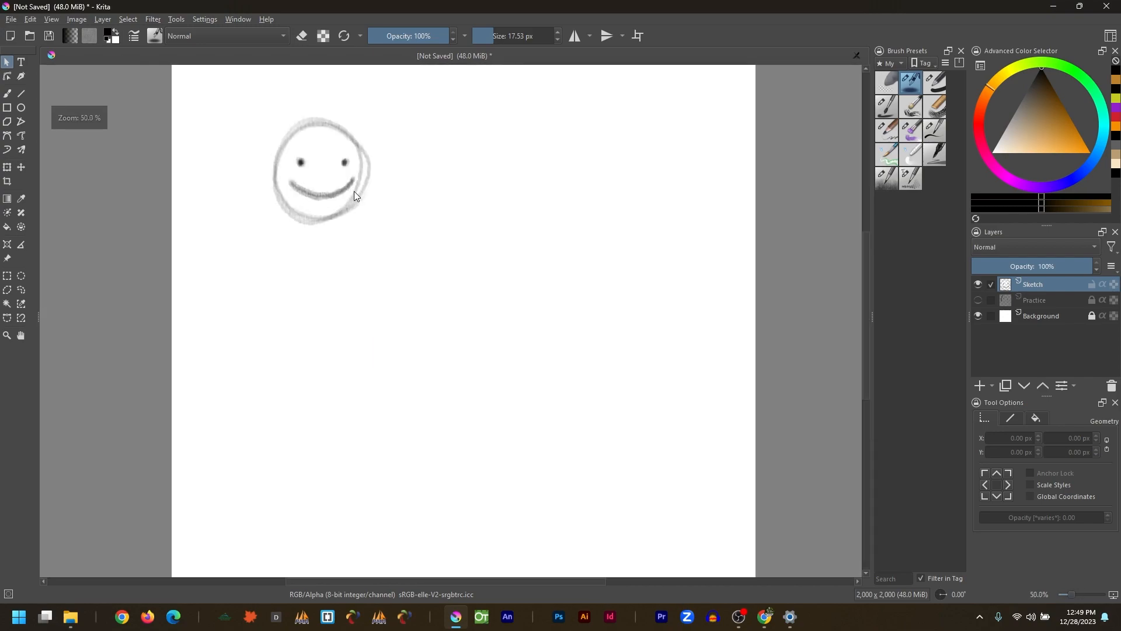
scroll(354, 191, "up", 1)
scroll(354, 191, "down", 2)
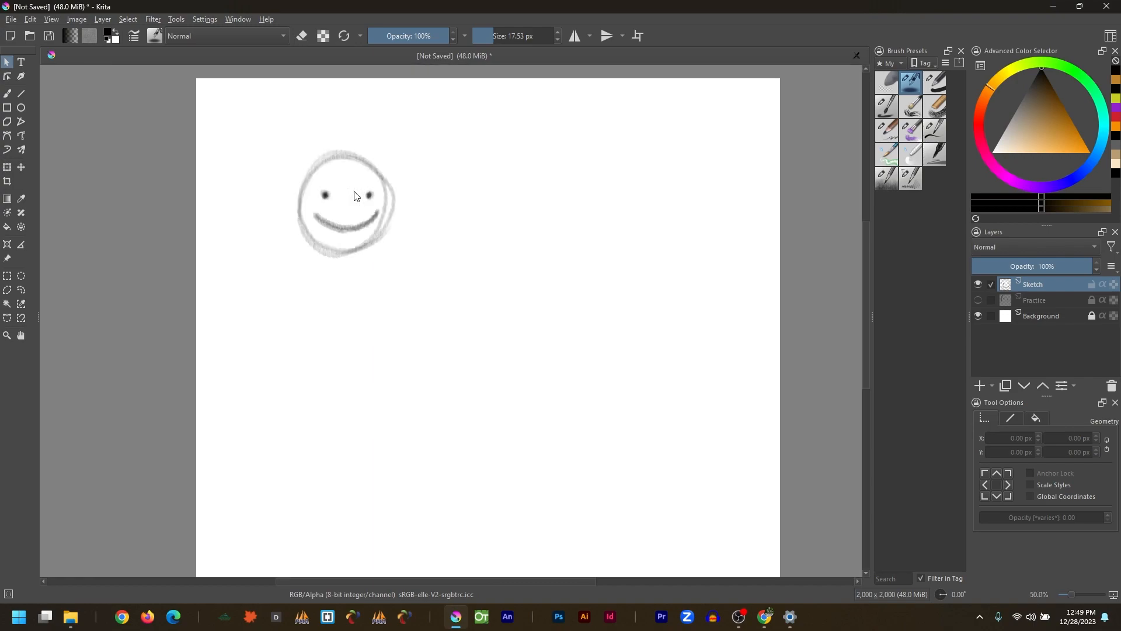
scroll(354, 191, "up", 5)
scroll(354, 191, "down", 4)
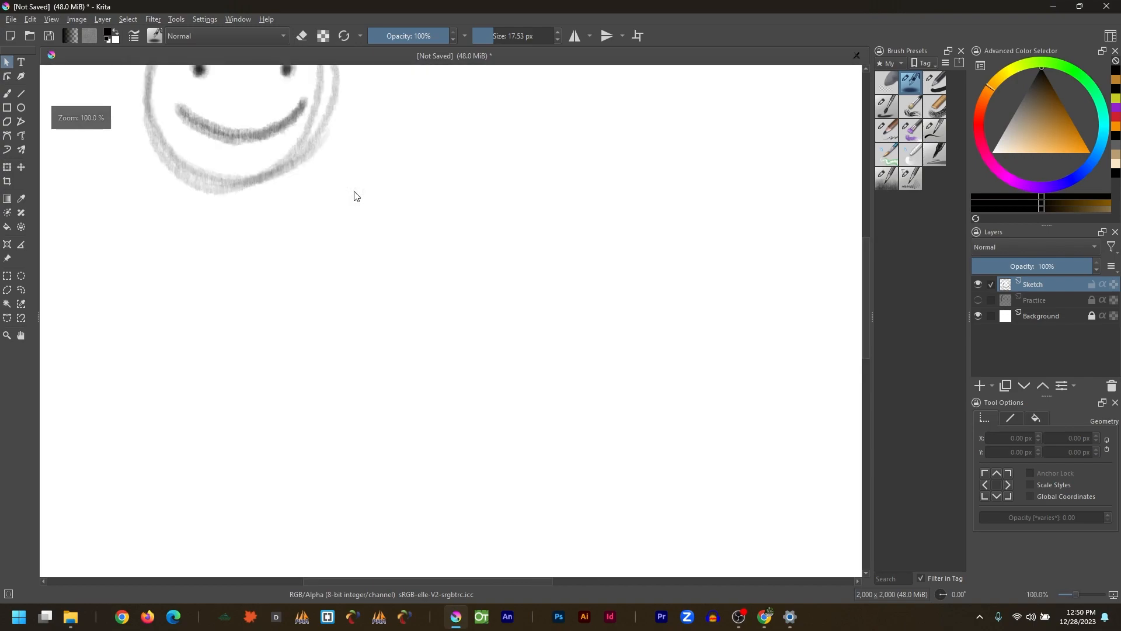
scroll(354, 191, "up", 2)
scroll(354, 191, "down", 2)
scroll(354, 191, "up", 1)
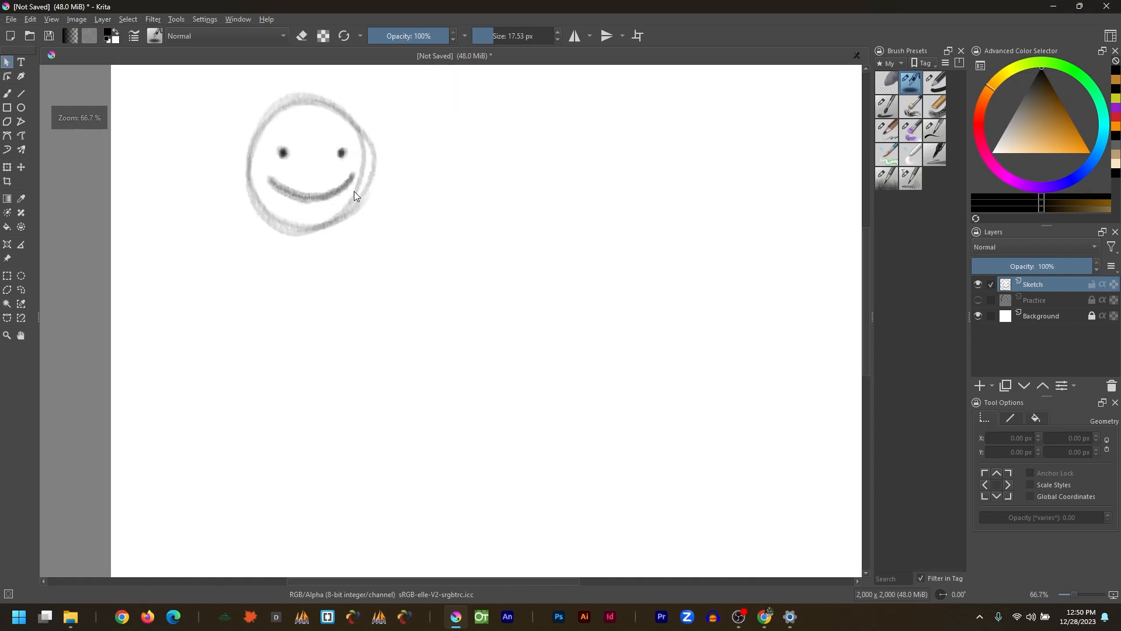
scroll(354, 191, "up", 1)
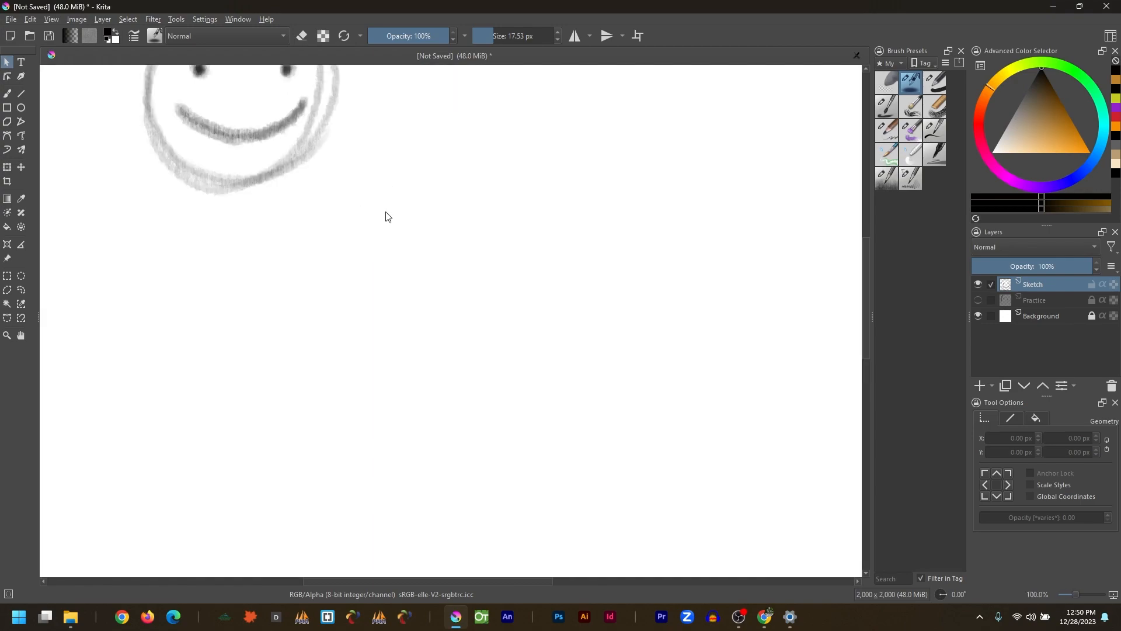
Step: Try different canvas magnifications, including 70.4% and 33.3%, and fit the whole page back into view
key("ctrl+0")
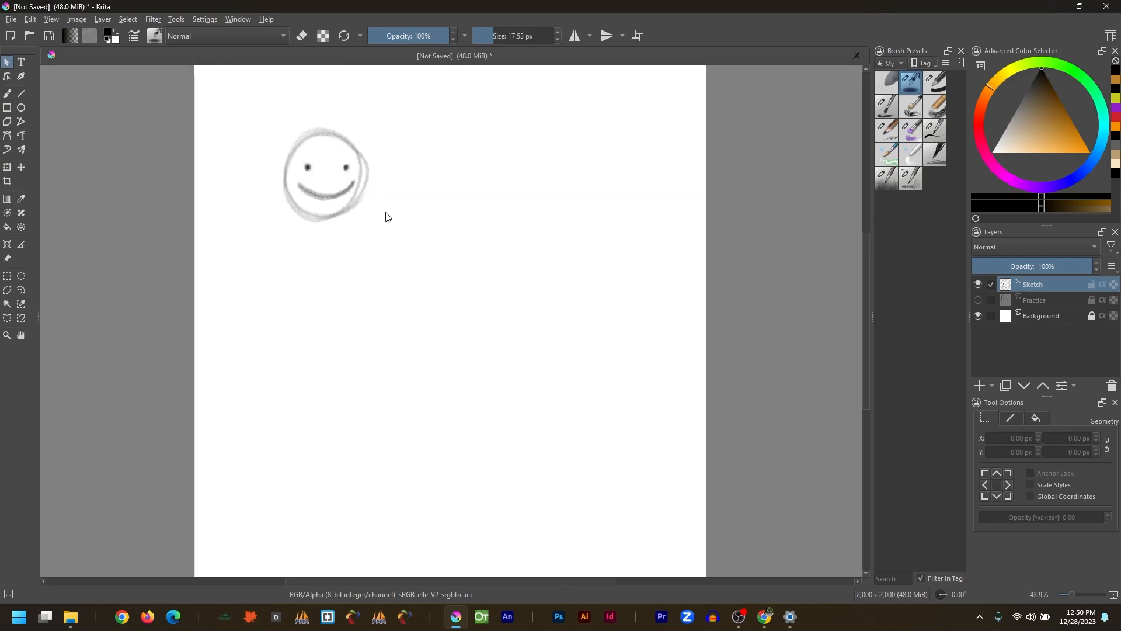
scroll(386, 218, "up", 2)
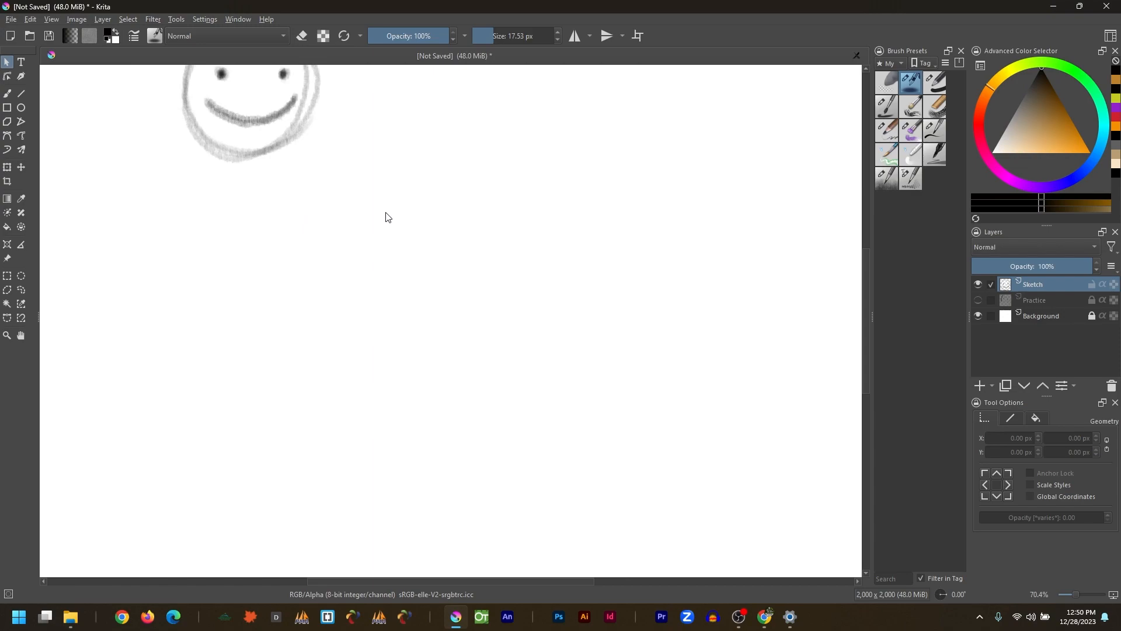
left_click_drag(1075, 594, 1071, 595)
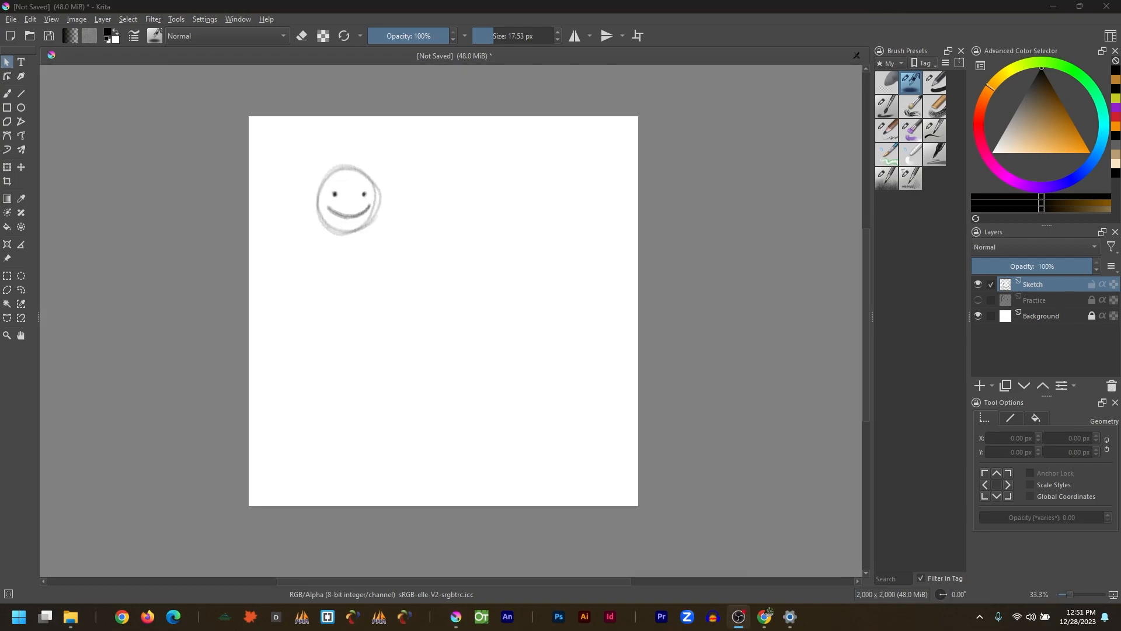
left_click(589, 107)
key("2")
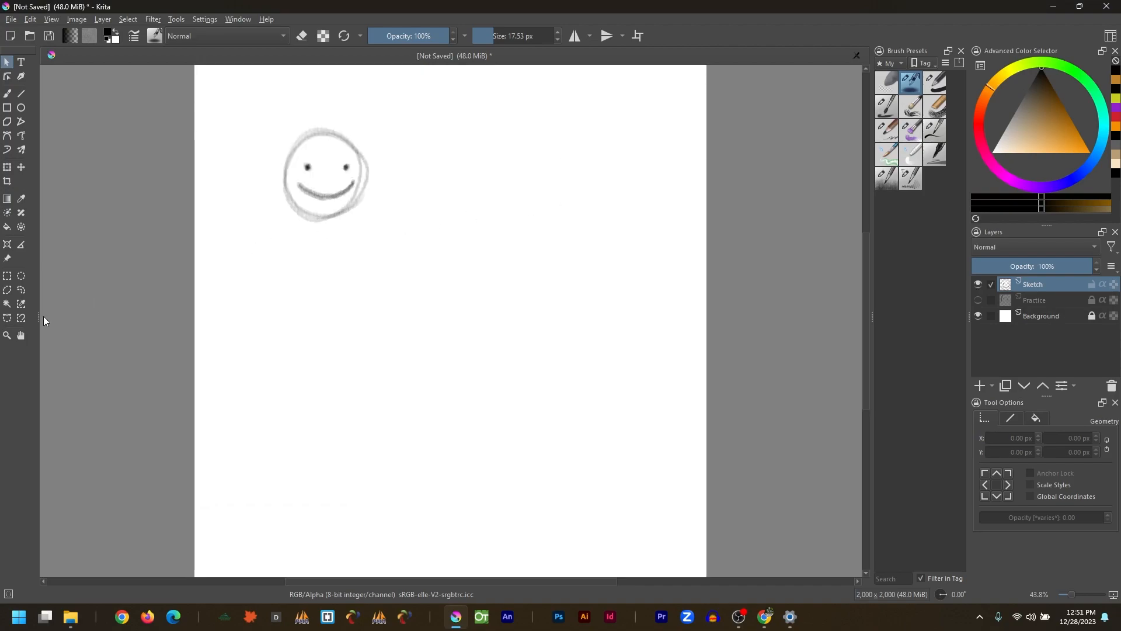
Step: Move the canvas around with the Pan tool and again while the Freehand Brush is active, finishing with the Select Shapes tool
left_click(22, 336)
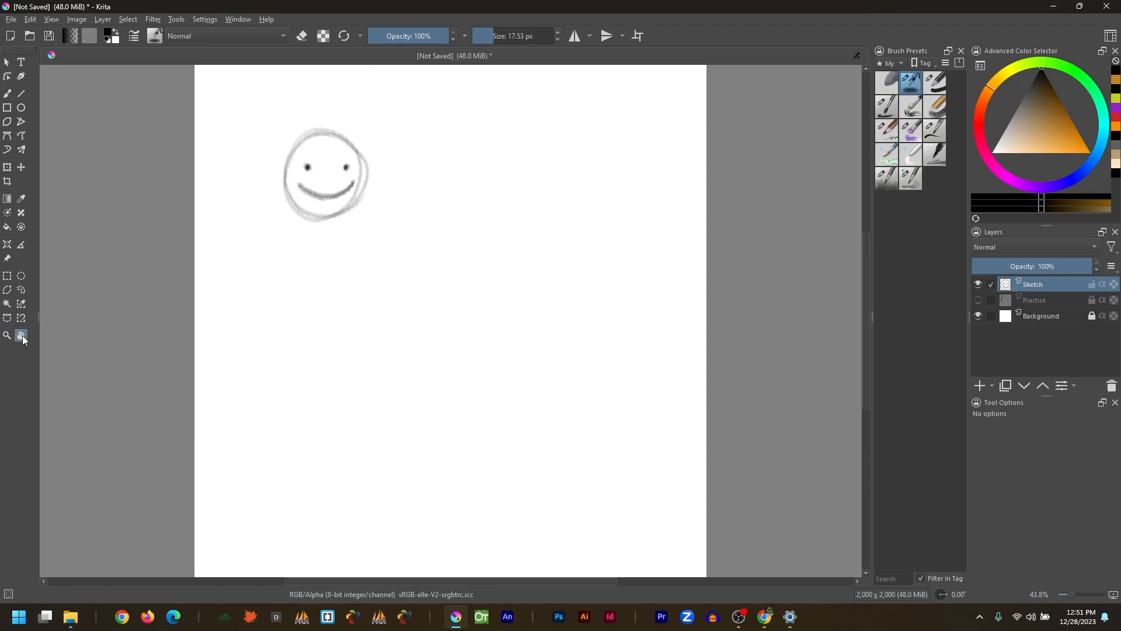
mouse_move(353, 251)
left_mouse_down()
mouse_move(618, 257)
mouse_move(500, 256)
left_mouse_up()
mouse_move(424, 253)
left_mouse_down()
mouse_move(166, 310)
mouse_move(450, 345)
mouse_move(313, 213)
mouse_move(398, 299)
mouse_move(338, 243)
mouse_move(346, 248)
left_mouse_up()
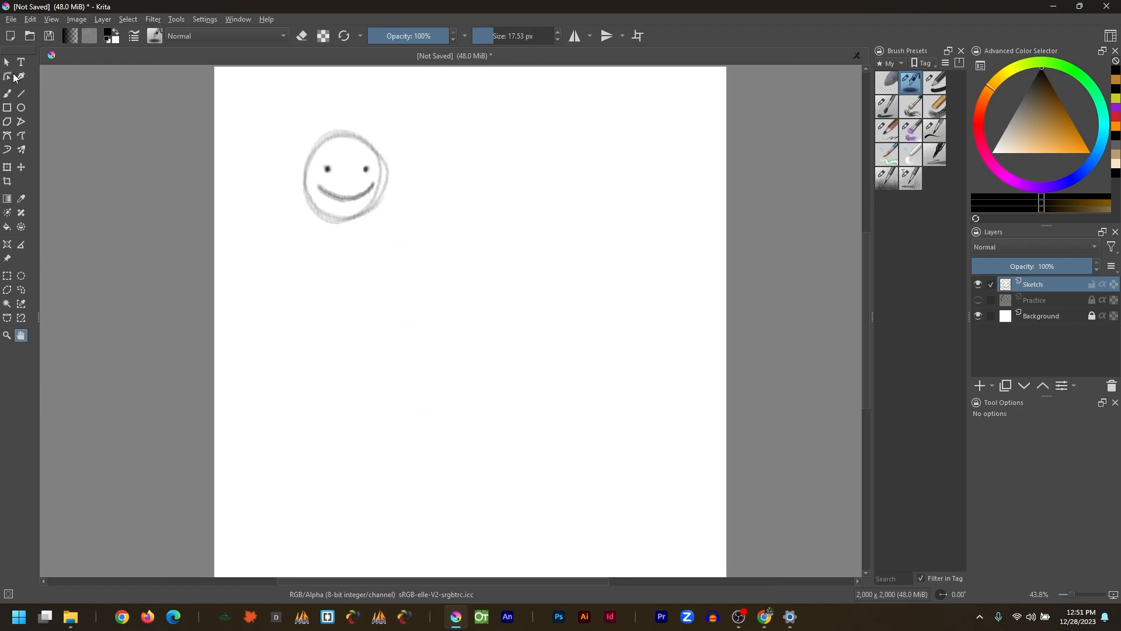
left_click(8, 95)
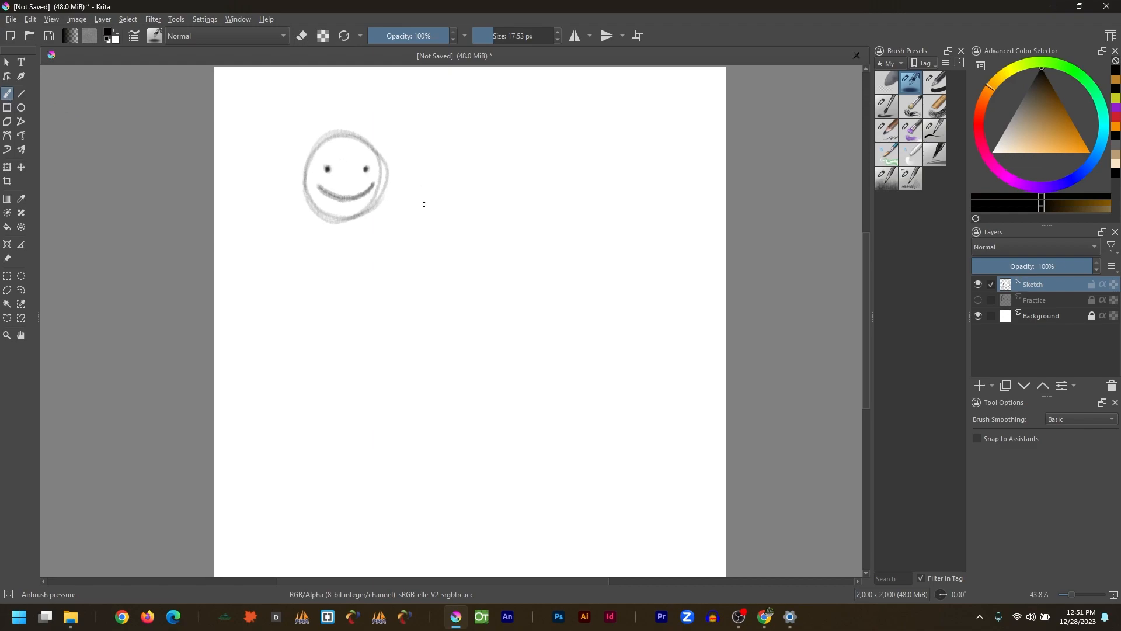
mouse_move(422, 207)
left_mouse_down()
mouse_move(247, 212)
mouse_move(588, 216)
mouse_move(423, 196)
left_mouse_up()
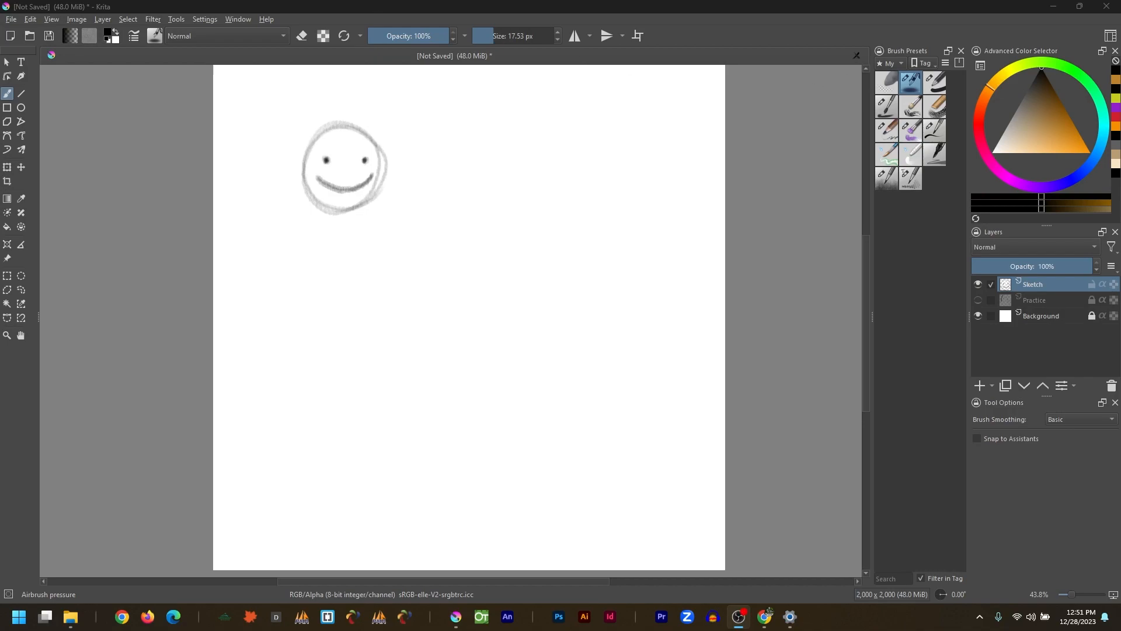
left_click(6, 62)
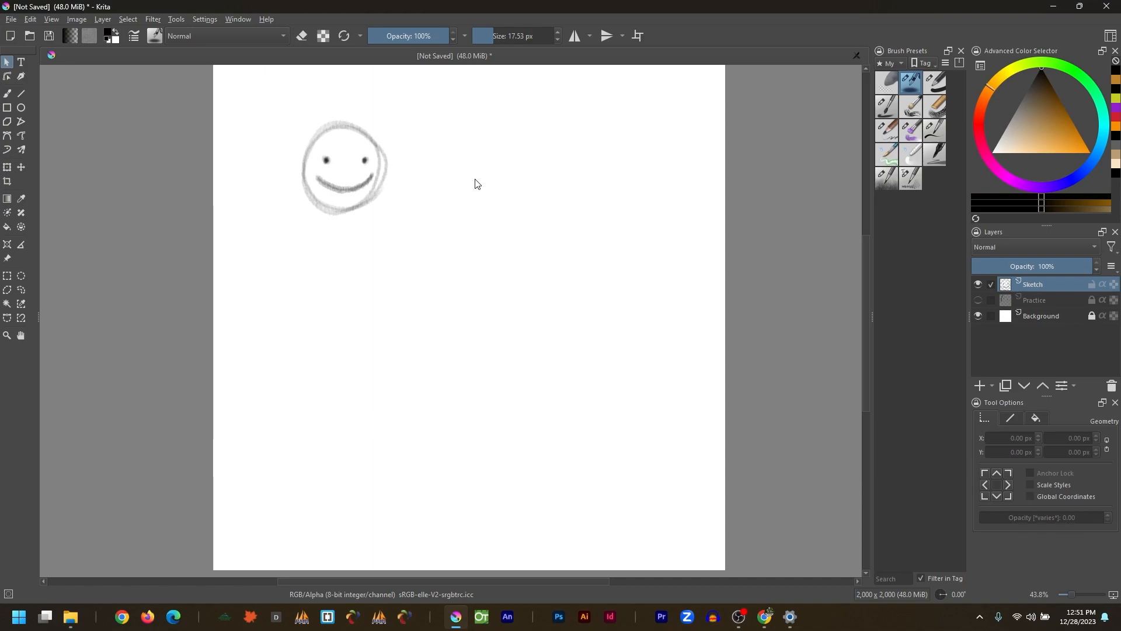
Step: Rotate the canvas view counterclockwise to -75° and clockwise to 75°, and reset the rotation
key("4")
key("4")
key("4")
key("4")
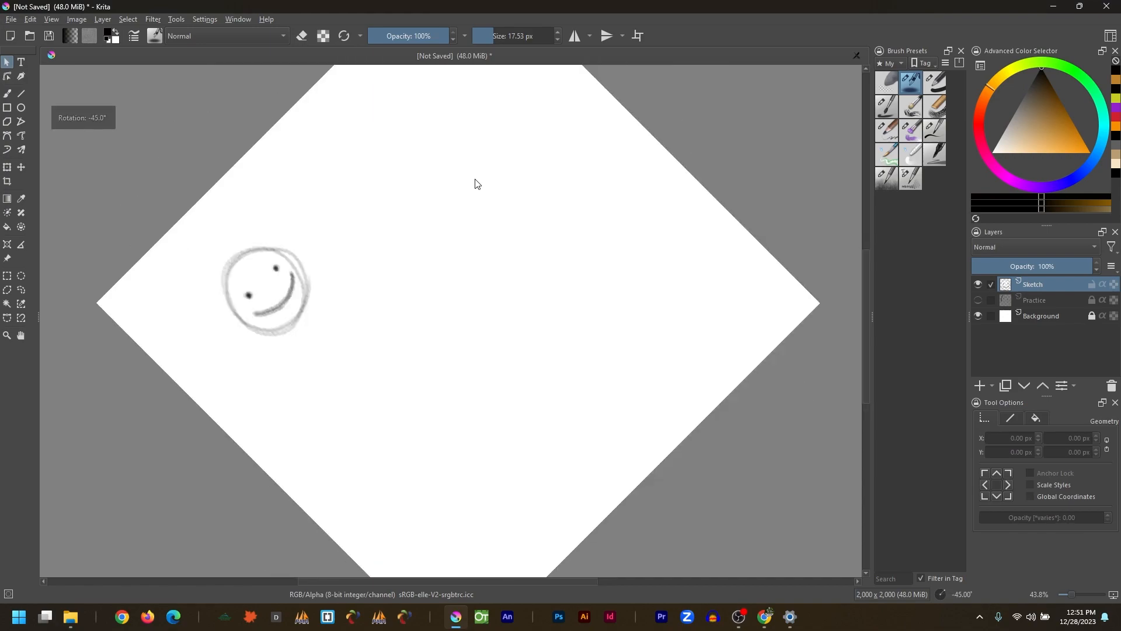
key("4")
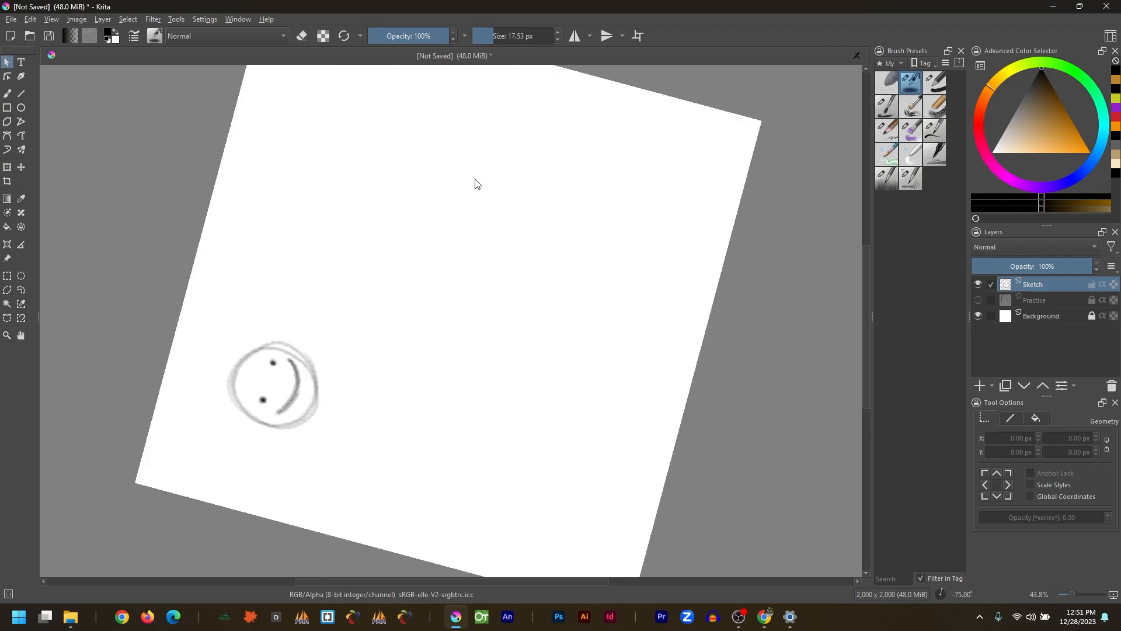
key("6")
key("6")
key("6")
key("6")
key("6")
key("6")
key("6")
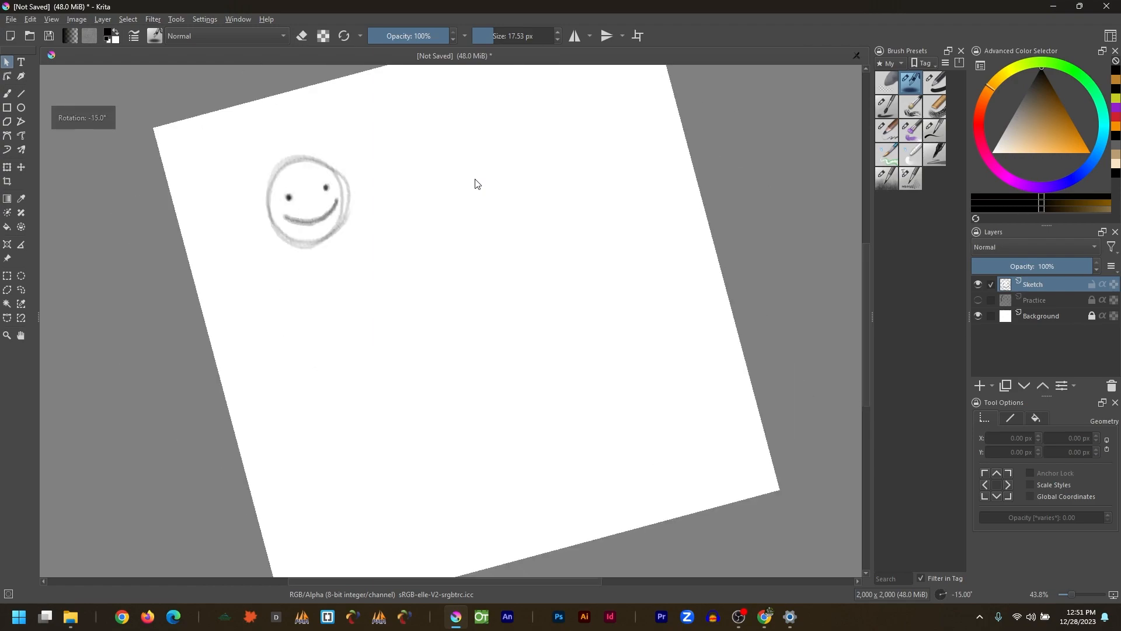
key("6")
key("6")
key("6")
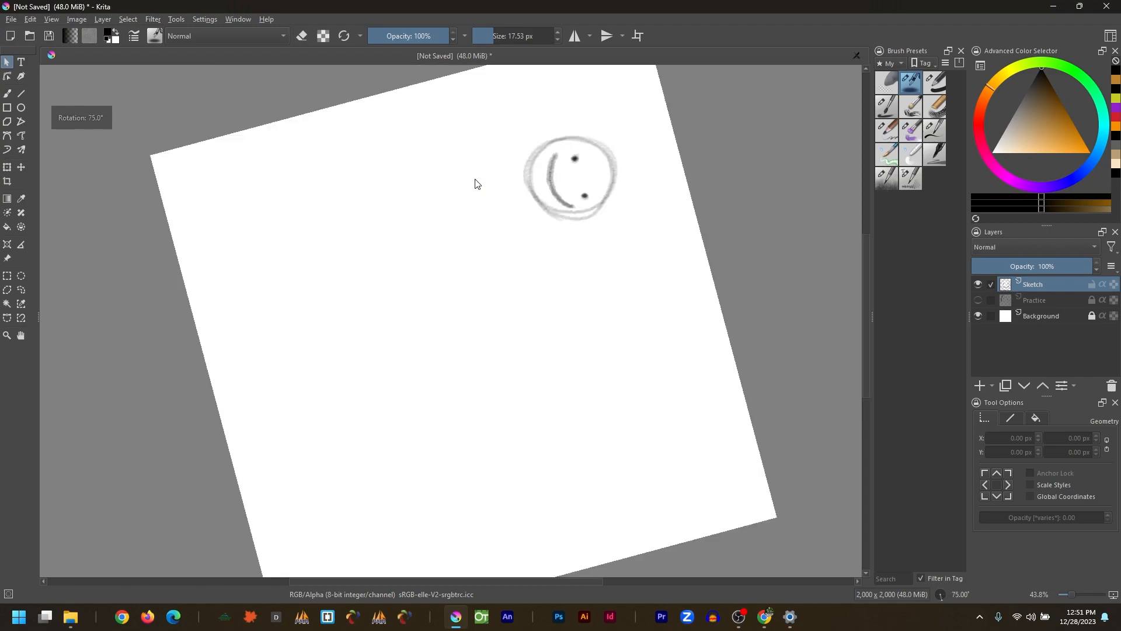
key("5")
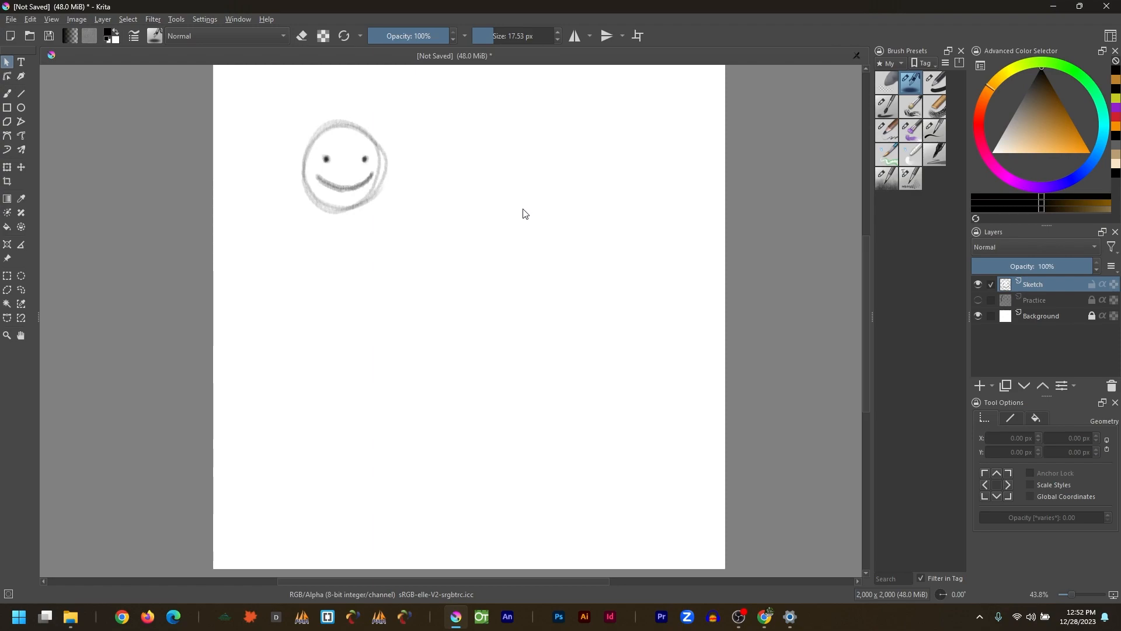
Step: Rotate the canvas view freely by about -13° and reset it to upright
left_click_drag(476, 202, 446, 132)
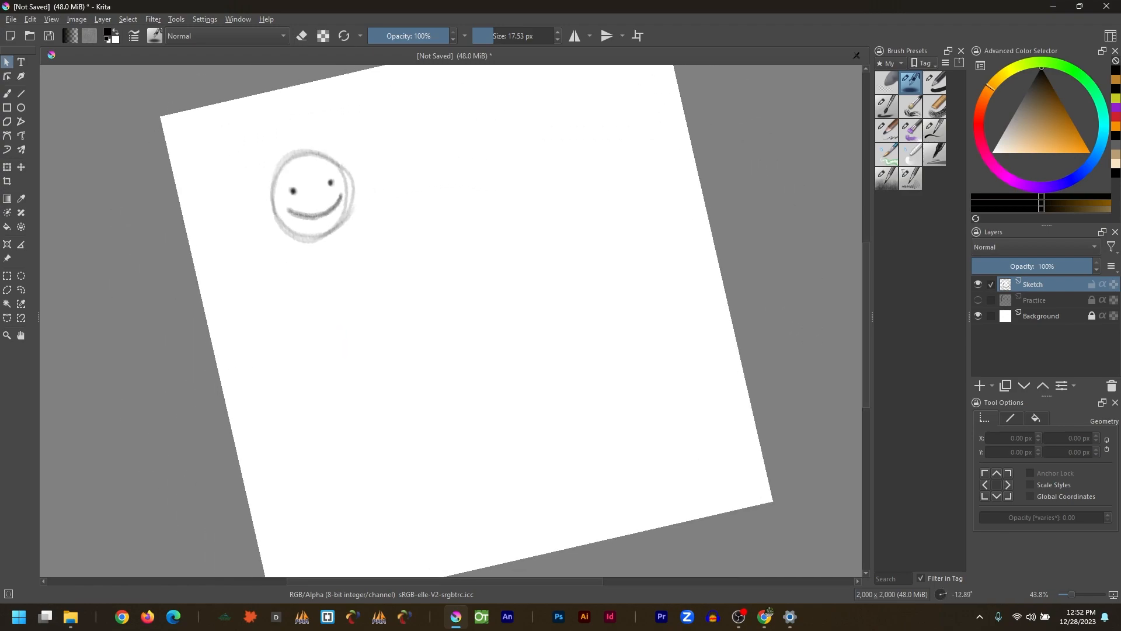
key("5")
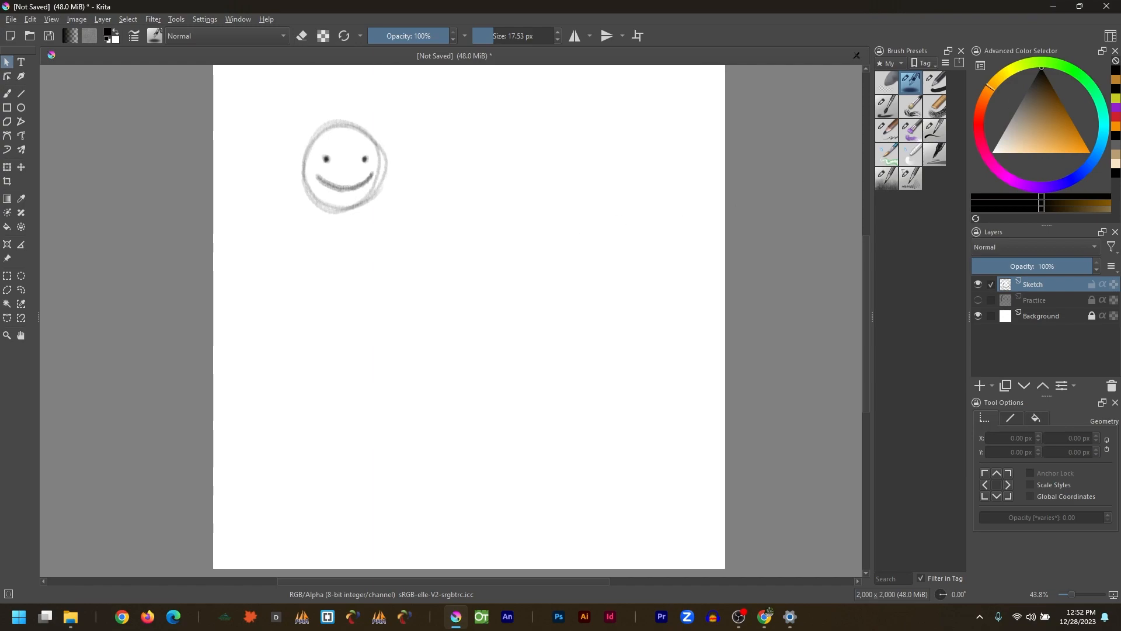
key("alt+Tab")
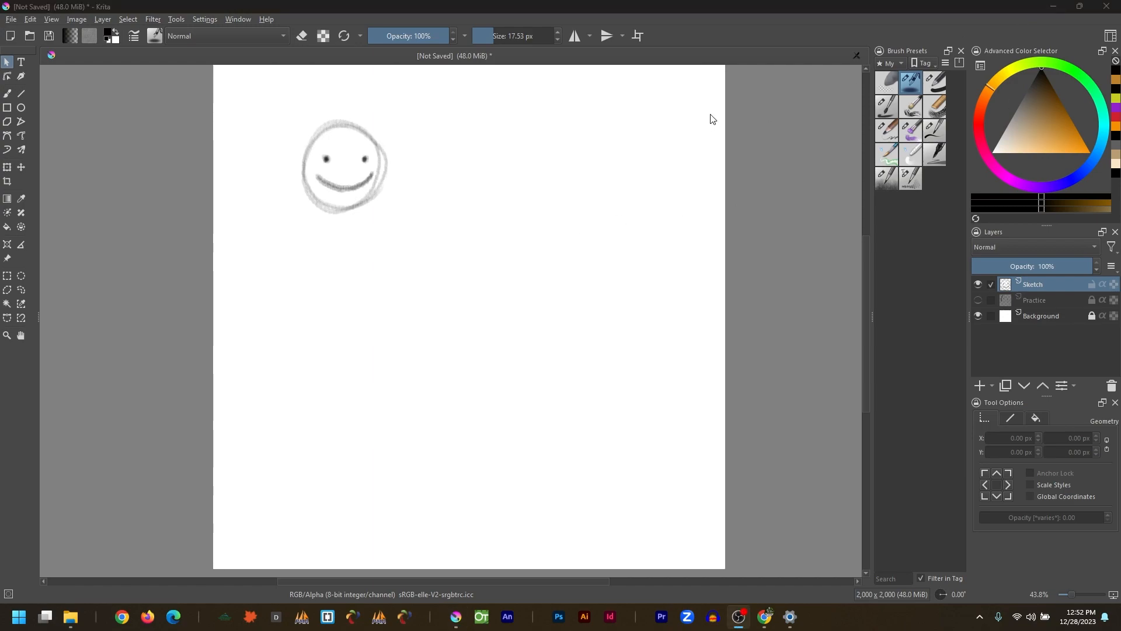
left_click(429, 155)
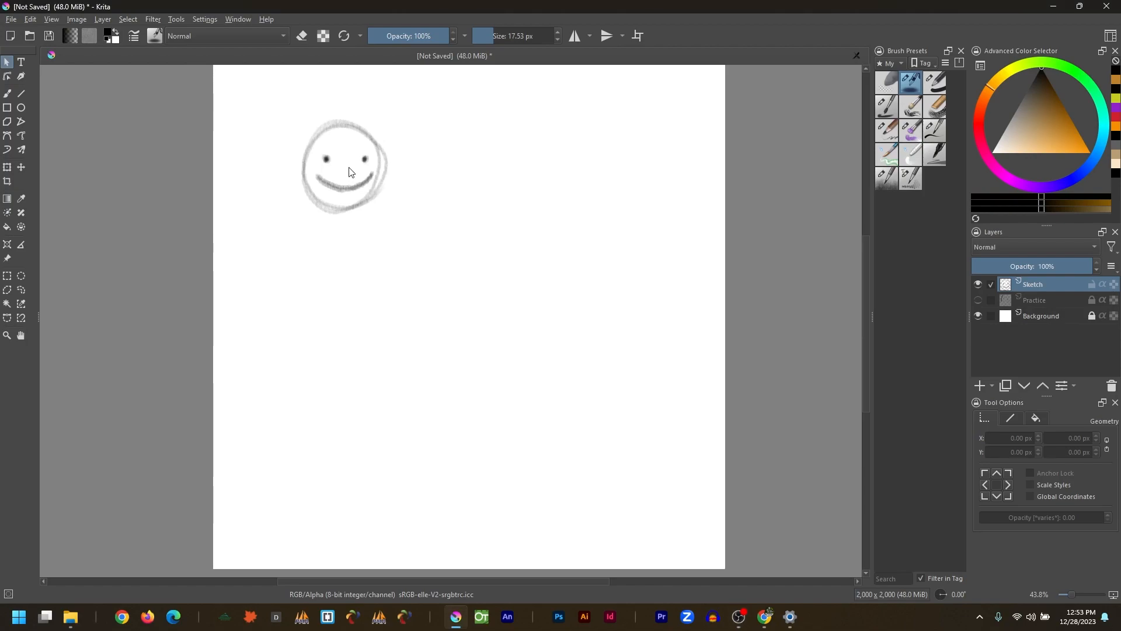
Step: Add a new layer above the Sketch layer and name it Ink
scroll(349, 167, "up", 6)
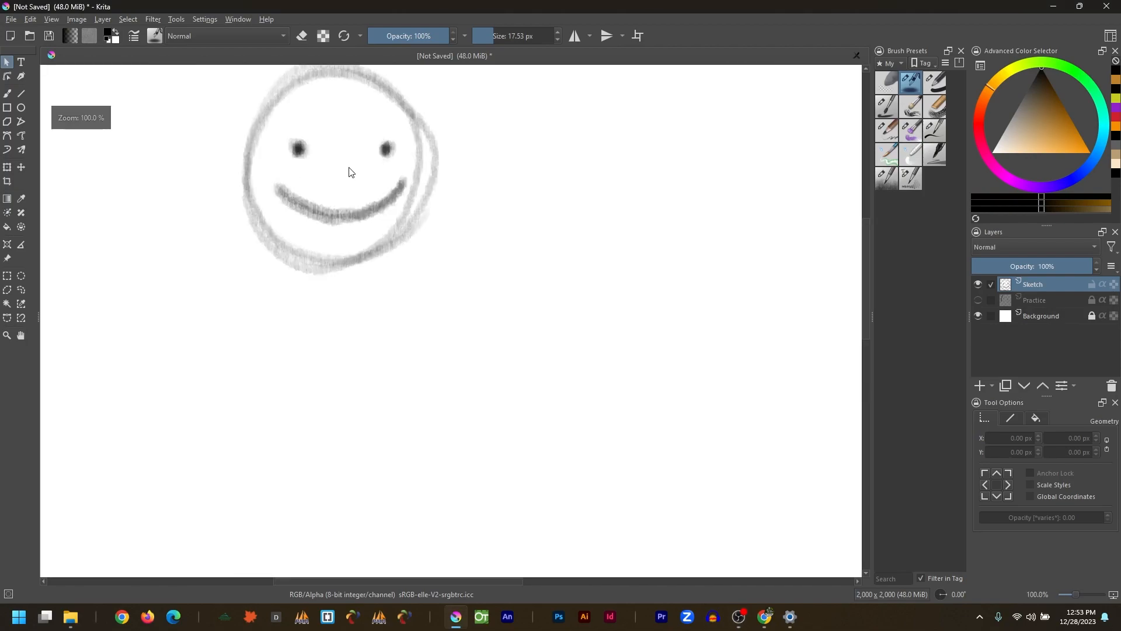
scroll(349, 167, "down", 2)
scroll(349, 168, "up", 1)
left_click_drag(296, 145, 465, 282)
scroll(409, 266, "down", 2)
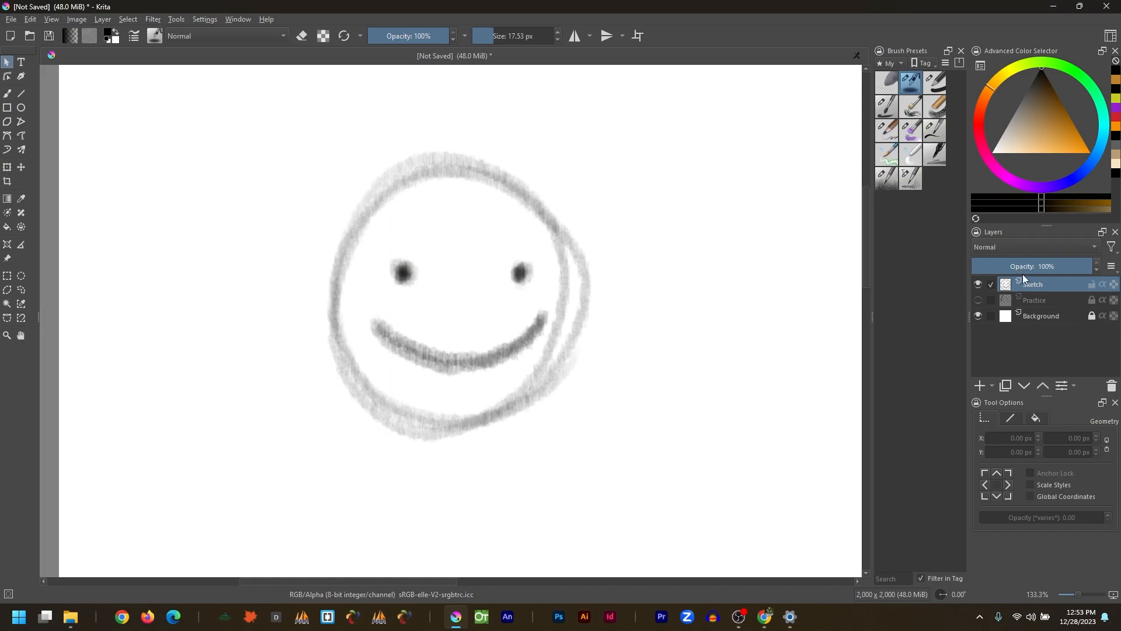
left_click(979, 384)
double_click(1044, 286)
type("ink")
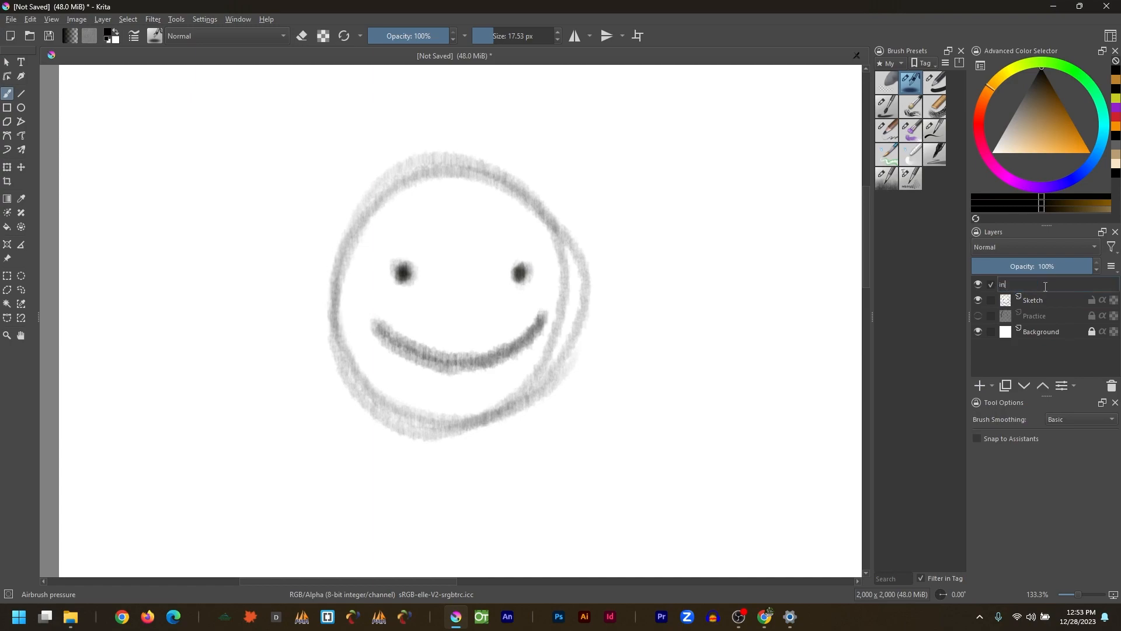
key("Return")
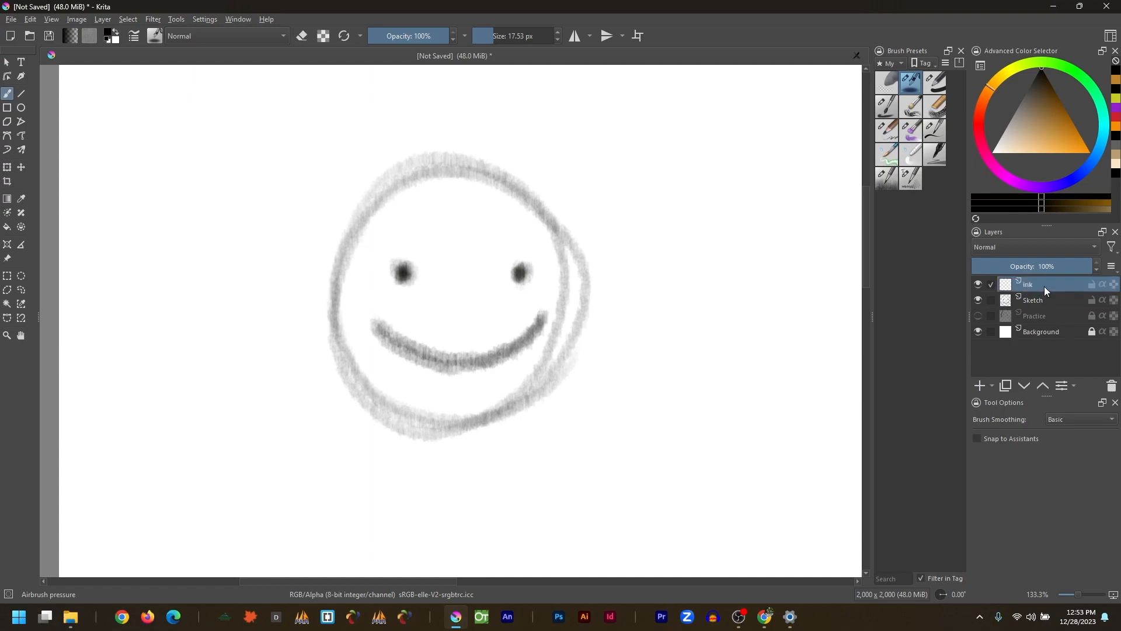
Step: Choose the Ink brush 25 preset and set the brush smoothing to Stabilizer
left_click(940, 128)
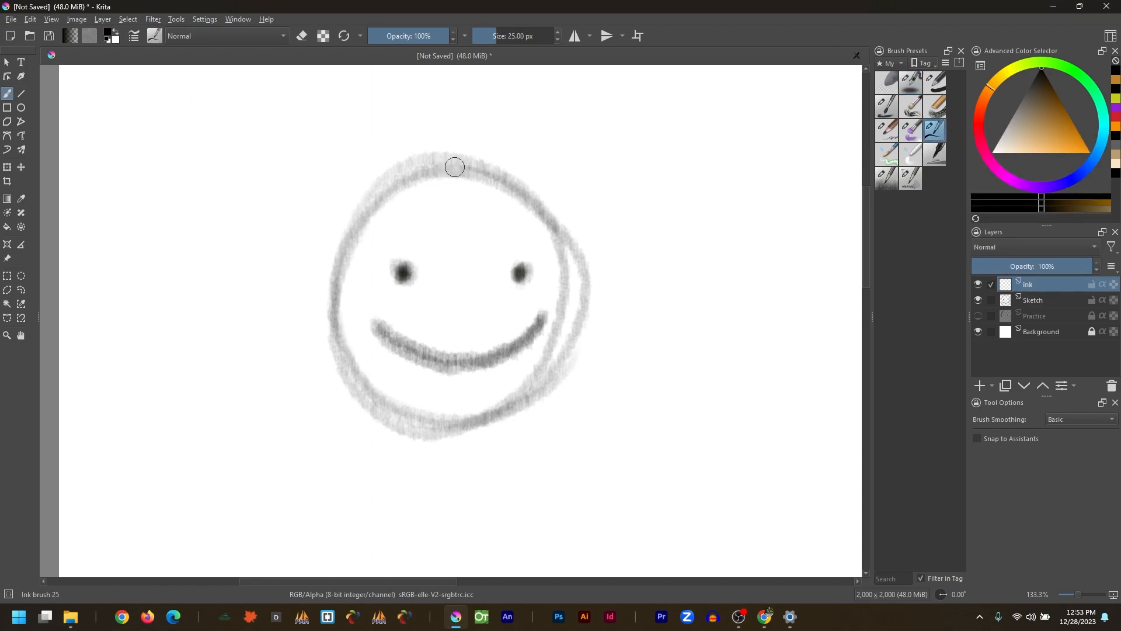
left_click(1059, 420)
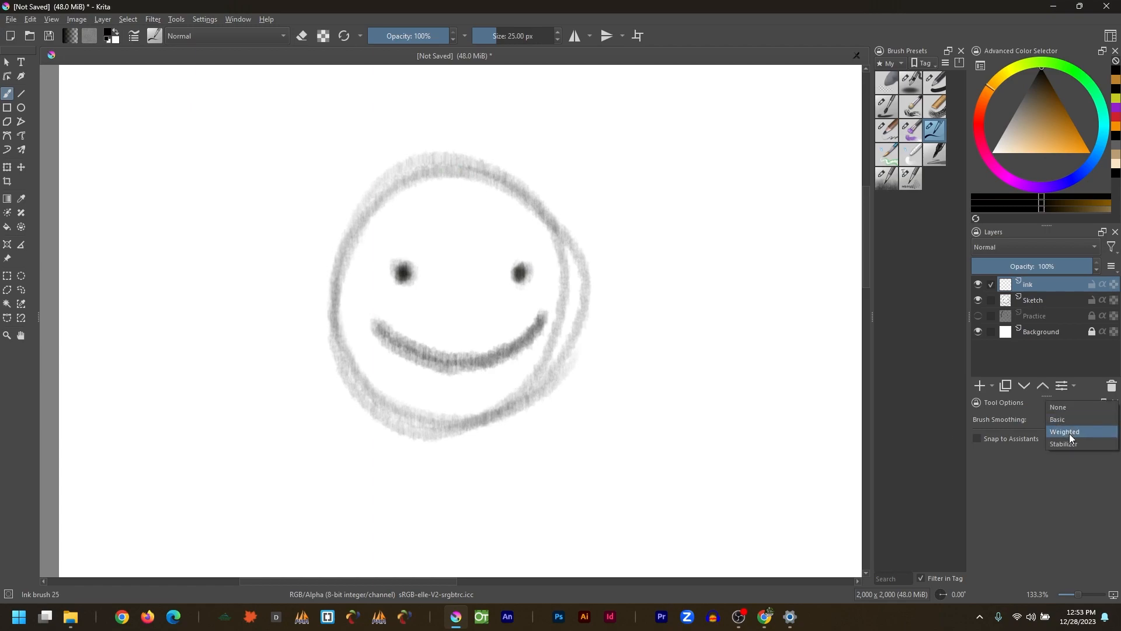
left_click(1074, 444)
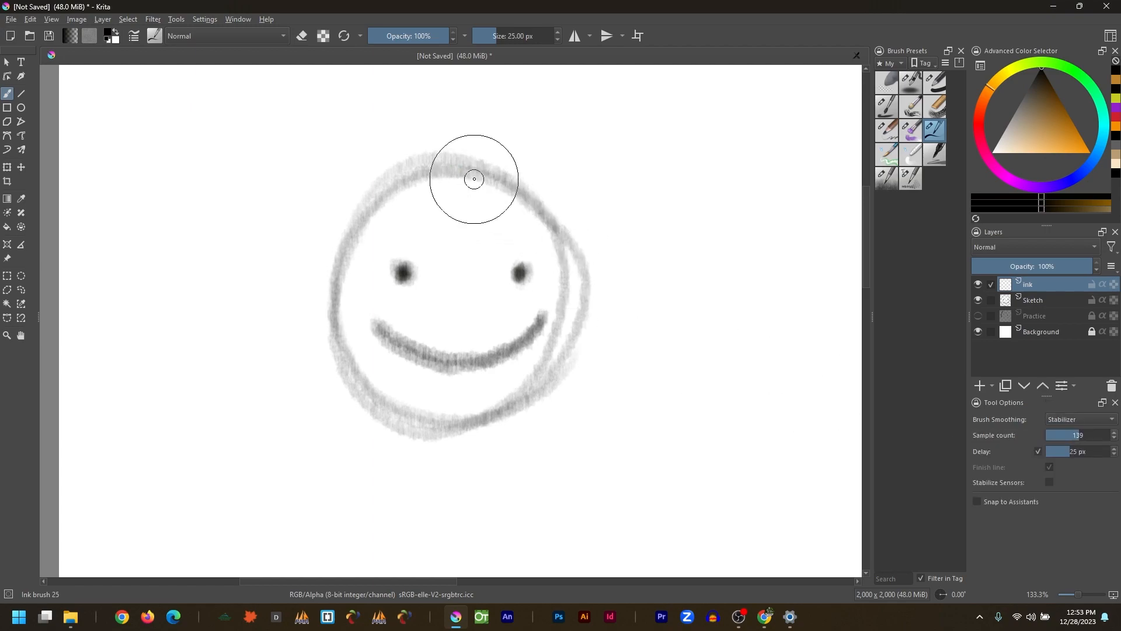
Step: Ink the smiley's round outline over the sketch on the Ink layer, undoing the first attempt and redrawing it
mouse_move(480, 171)
left_mouse_down()
mouse_move(382, 197)
mouse_move(361, 223)
mouse_move(350, 292)
mouse_move(353, 369)
mouse_move(377, 417)
mouse_move(434, 449)
mouse_move(512, 425)
mouse_move(548, 375)
mouse_move(573, 304)
mouse_move(560, 221)
mouse_move(521, 179)
mouse_move(484, 168)
left_mouse_up()
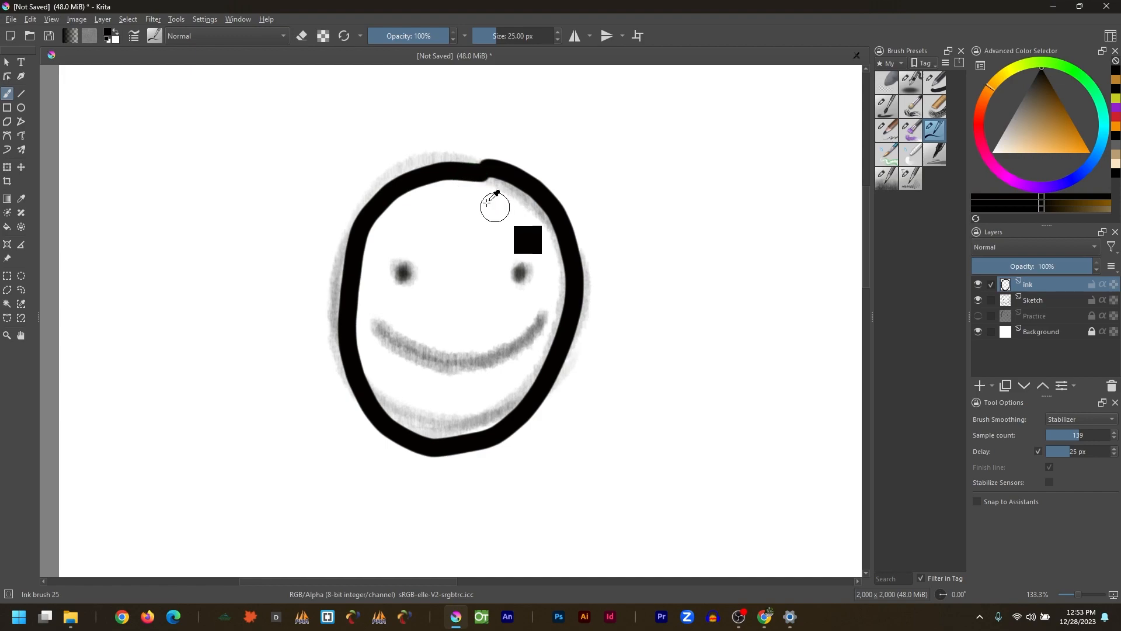
key("ctrl+z")
mouse_move(476, 170)
left_mouse_down()
mouse_move(390, 188)
mouse_move(349, 270)
mouse_move(345, 342)
mouse_move(381, 400)
mouse_move(472, 433)
mouse_move(556, 387)
mouse_move(593, 315)
mouse_move(573, 247)
mouse_move(457, 163)
left_mouse_up()
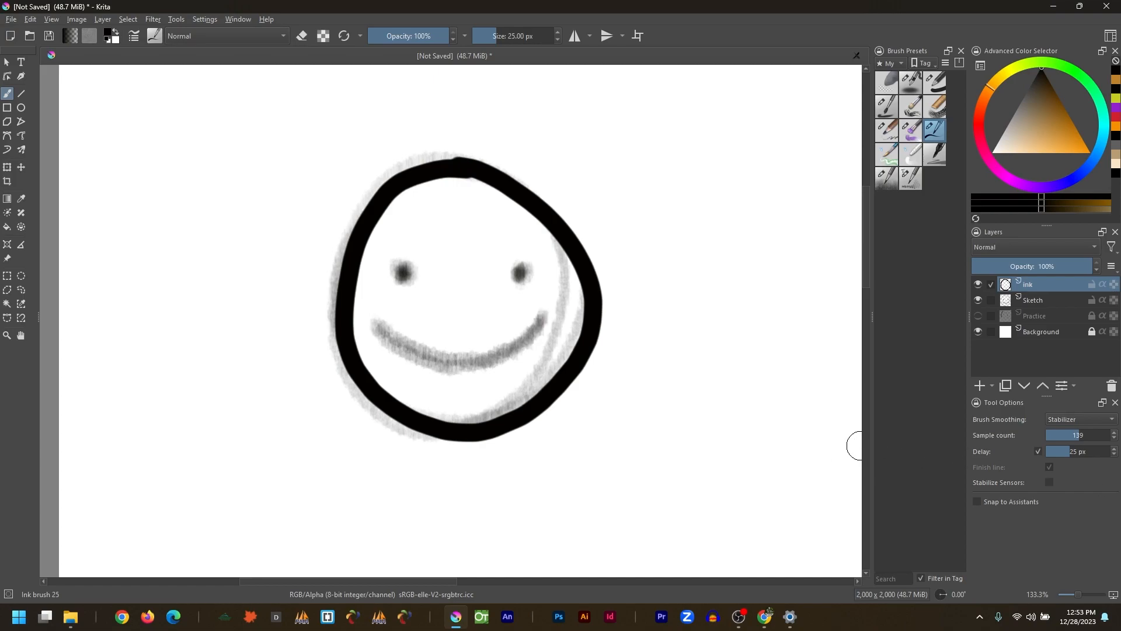
Step: Set the brush smoothing to Basic and ink both of the smiley's eyes as solid black dots
left_click(1070, 431)
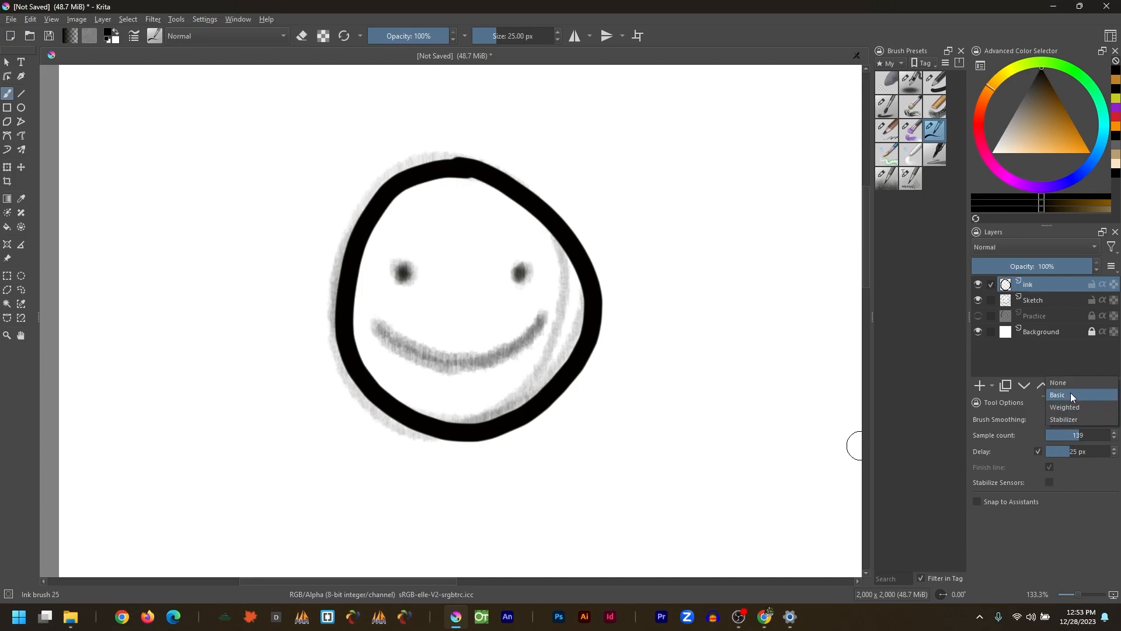
left_click(1072, 398)
left_click(408, 268)
left_click_drag(408, 269, 409, 270)
left_click_drag(519, 271, 519, 273)
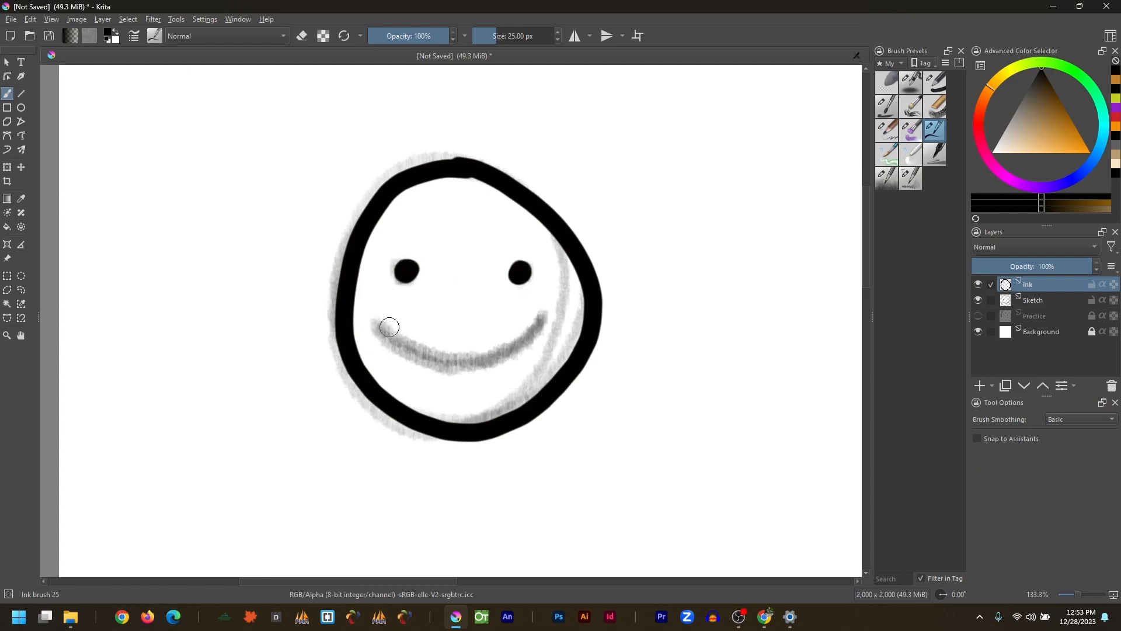
Step: Ink the smiley's smile over the sketch, undoing the first attempt and redrawing it with the brush smoothing set to Stabilizer
mouse_move(379, 323)
left_mouse_down()
mouse_move(410, 345)
mouse_move(474, 352)
mouse_move(544, 316)
left_mouse_up()
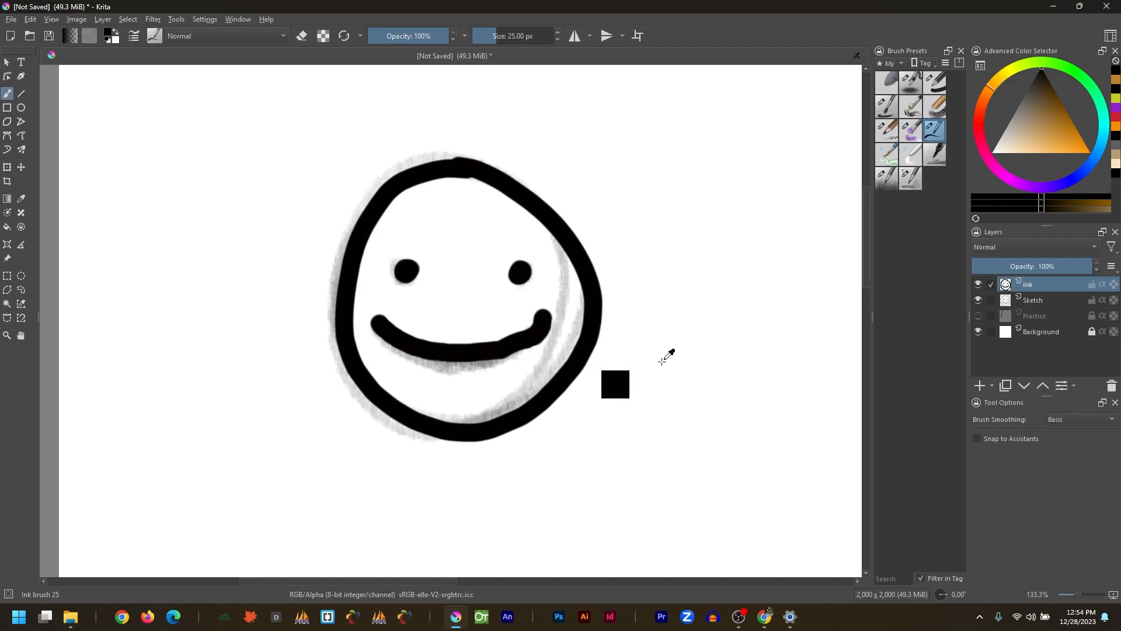
key("ctrl+z")
left_click(1072, 420)
left_click(1076, 445)
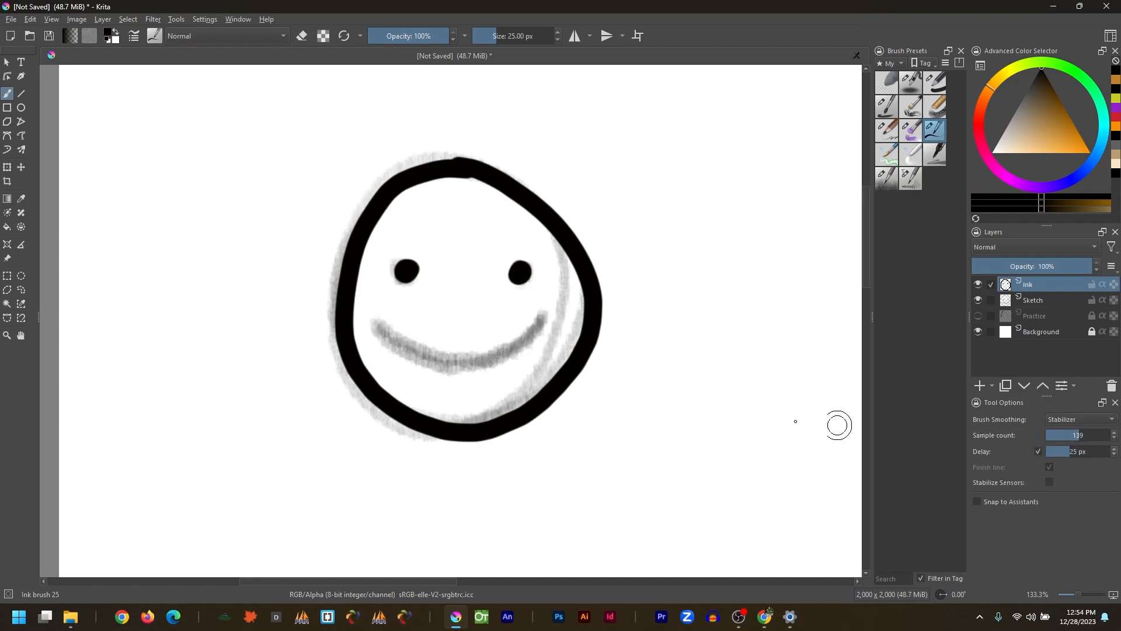
mouse_move(380, 328)
left_mouse_down()
mouse_move(435, 357)
mouse_move(485, 359)
mouse_move(561, 333)
left_mouse_up()
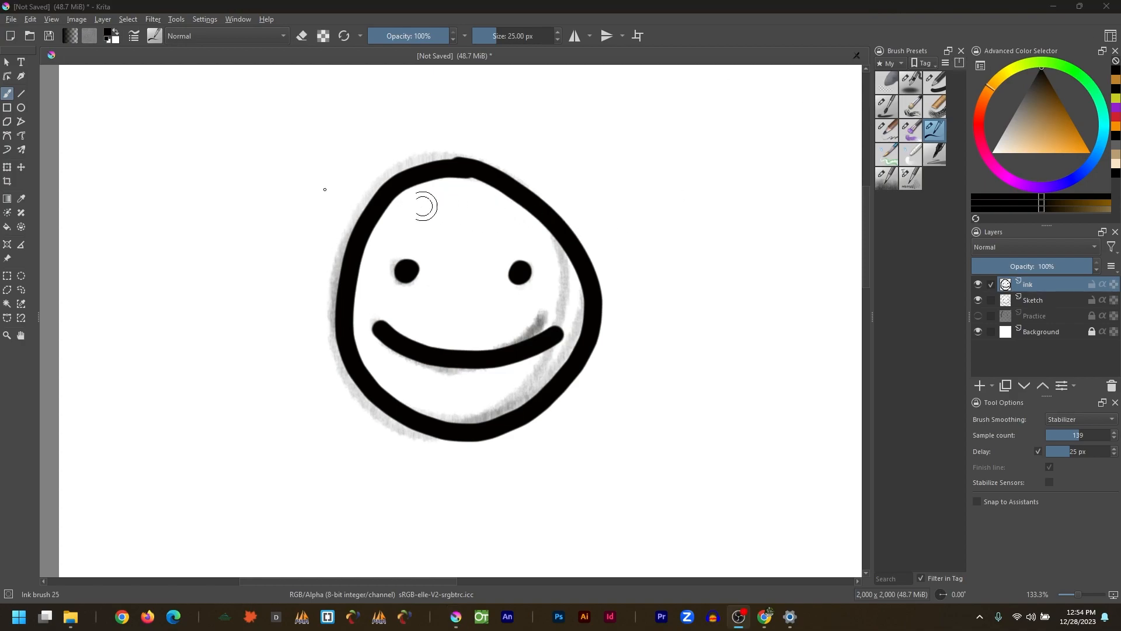
Step: Move the inked smiley left off the sketch and ink a second round outline over the sketch with Weighted brush smoothing
left_click(21, 167)
left_click_drag(408, 274, 88, 267)
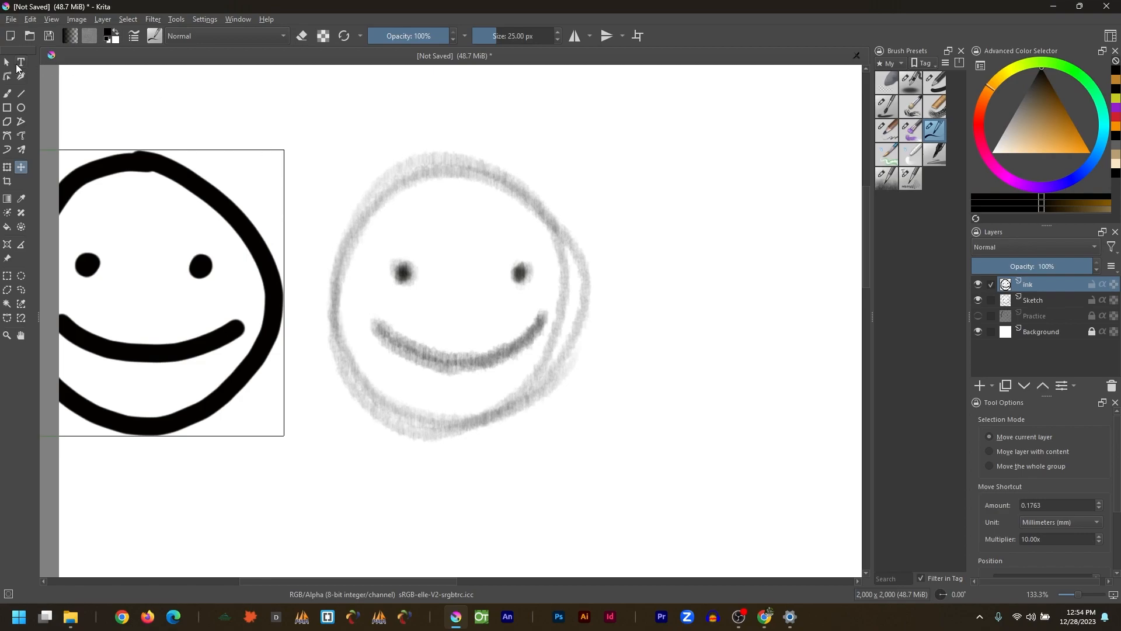
left_click(7, 93)
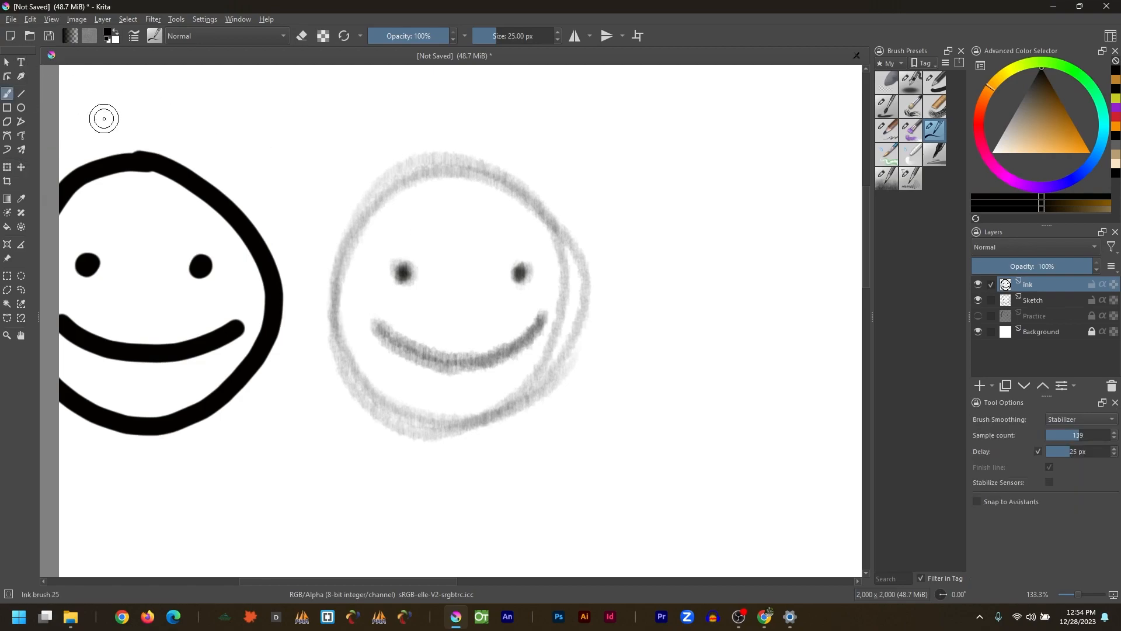
left_click(1062, 426)
left_click(1065, 407)
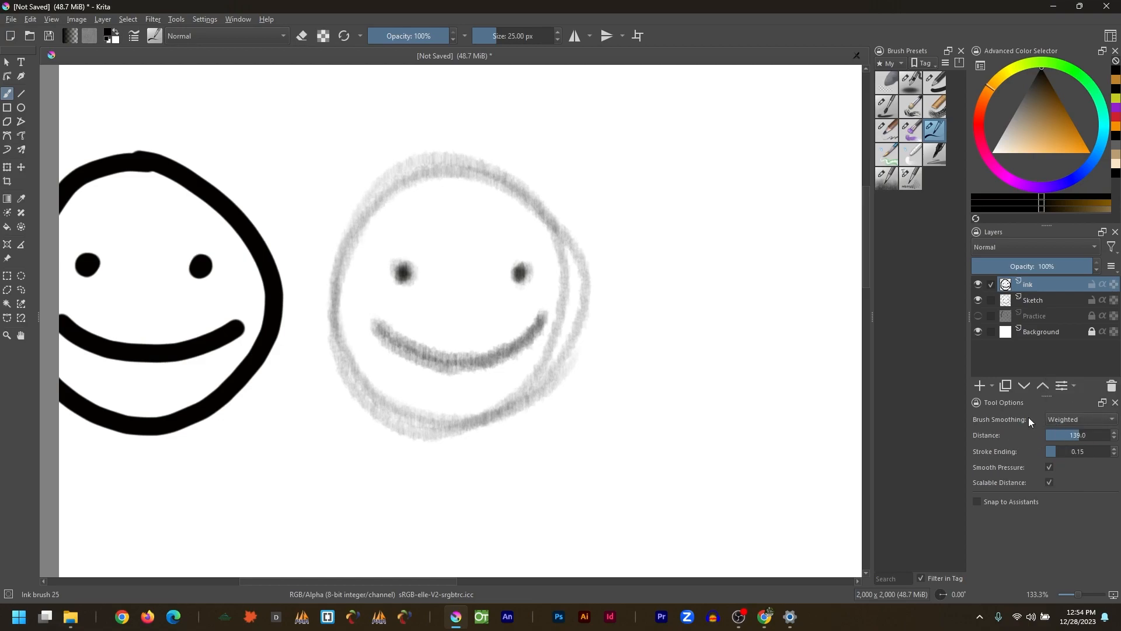
mouse_move(473, 166)
left_mouse_down()
mouse_move(421, 166)
mouse_move(350, 225)
mouse_move(330, 321)
mouse_move(382, 411)
mouse_move(485, 428)
mouse_move(555, 365)
mouse_move(575, 263)
mouse_move(461, 158)
left_mouse_up()
Step: Set the brush smoothing to Basic and ink the second smiley's two eyes and smile over the sketch
left_click(1080, 419)
left_click(1060, 408)
left_click_drag(402, 272, 404, 273)
left_click_drag(520, 275, 521, 275)
left_click_drag(374, 327, 539, 321)
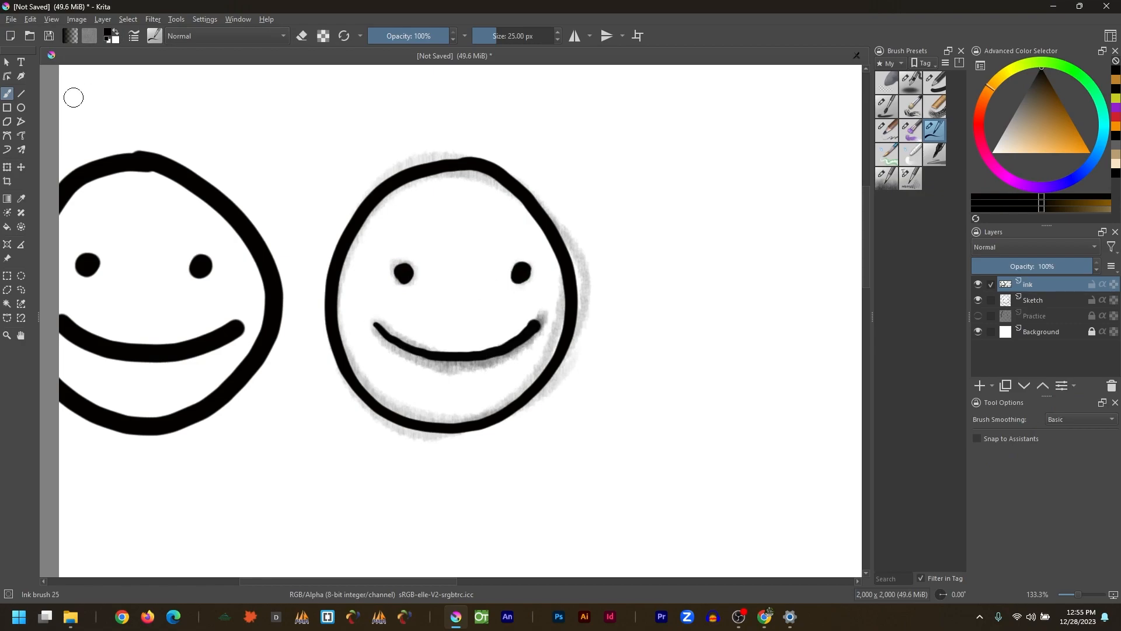
Step: Move the Ink layer's content so both inked smileys sit to the right of the pencil sketch
left_click(21, 168)
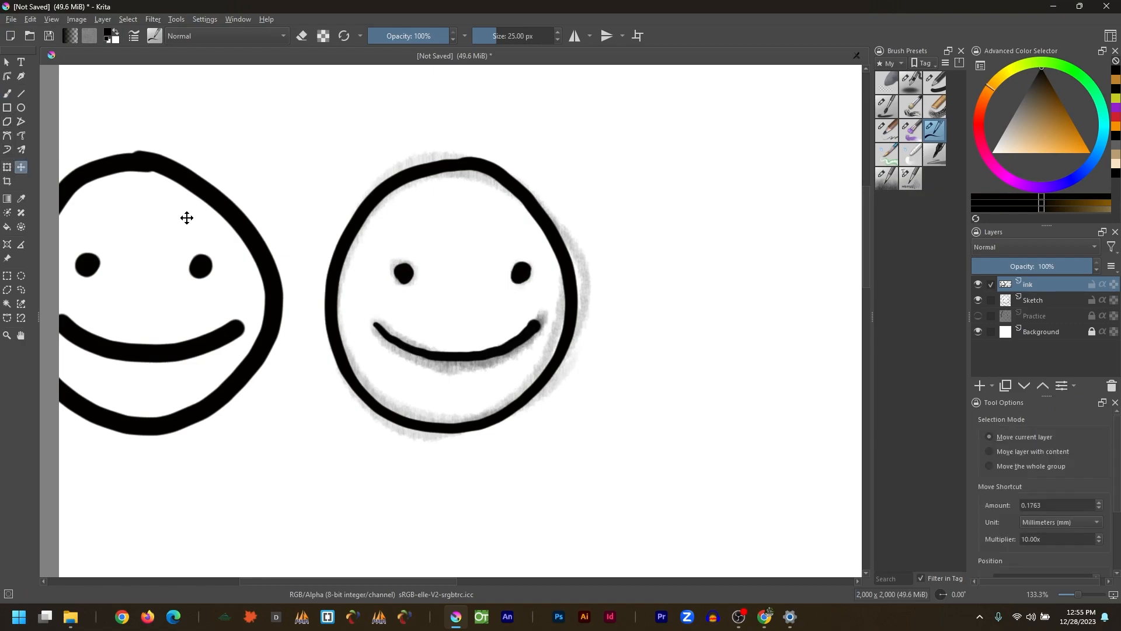
scroll(187, 218, "down", 3)
mouse_move(187, 218)
left_mouse_down()
mouse_move(377, 318)
mouse_move(435, 225)
left_mouse_up()
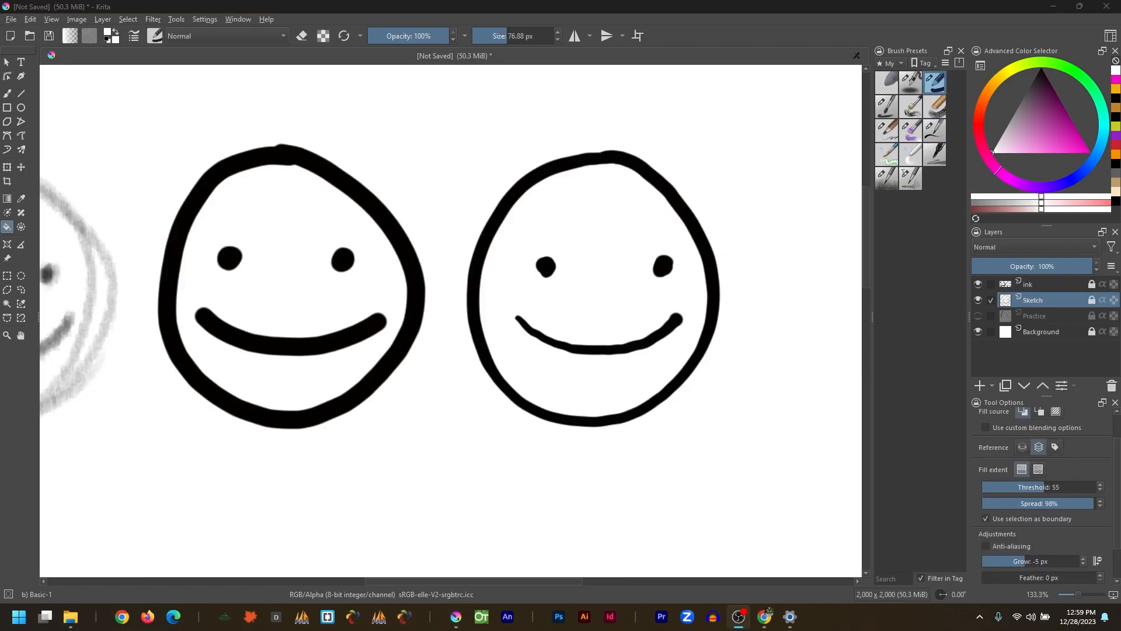
Step: Add a new layer between the Sketch and Ink layers and name it color
double_click(980, 387)
key("ctrl+z")
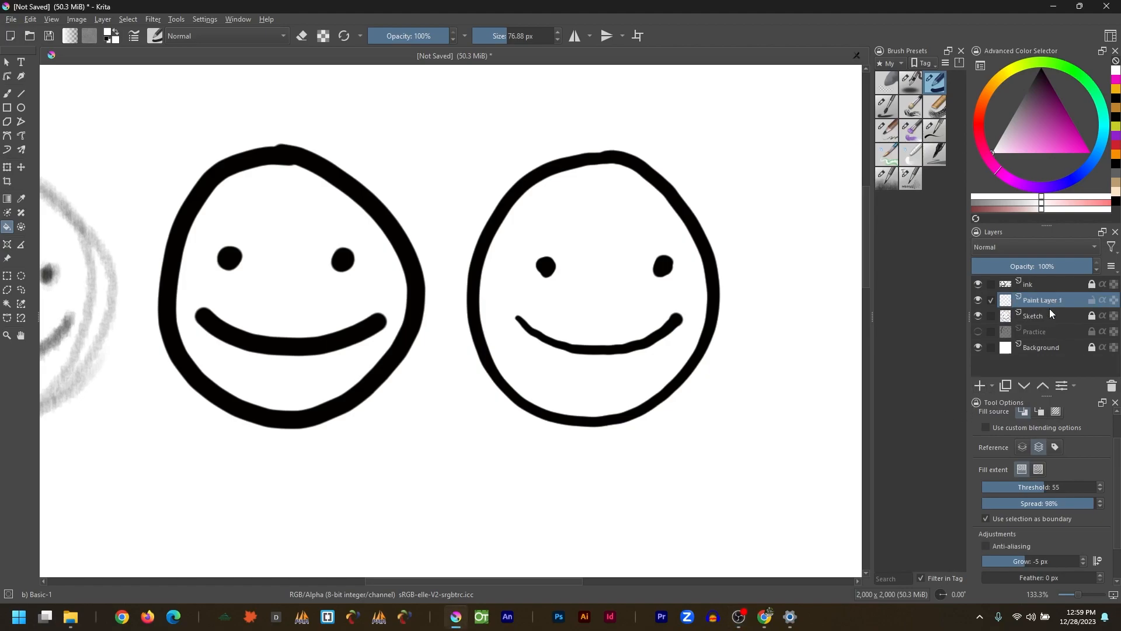
double_click(1047, 299)
type("color")
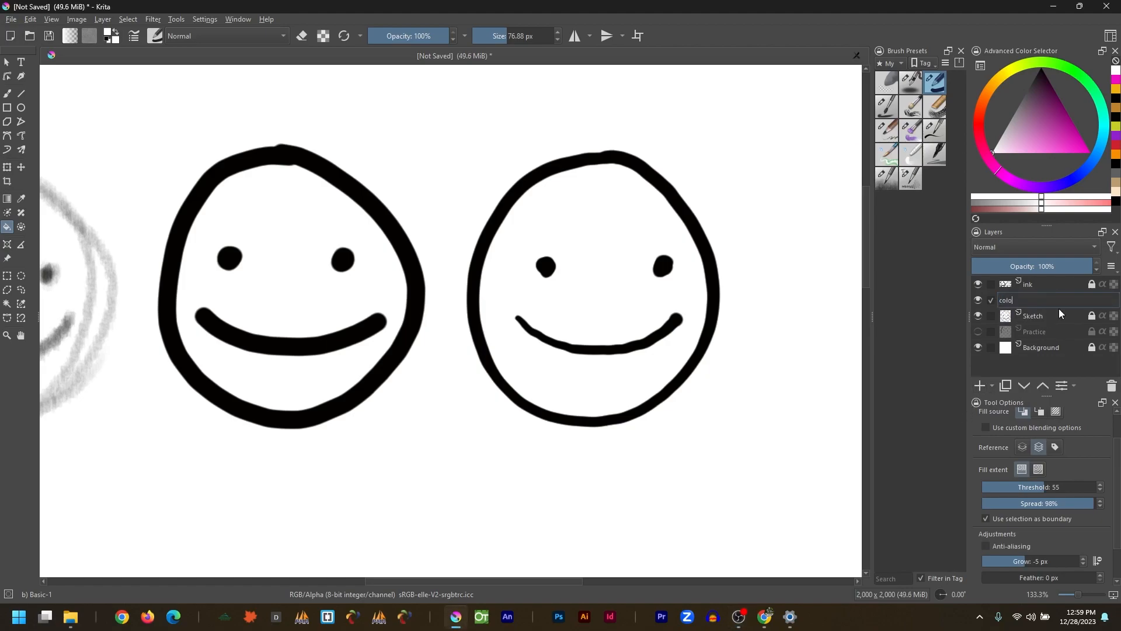
key("Return")
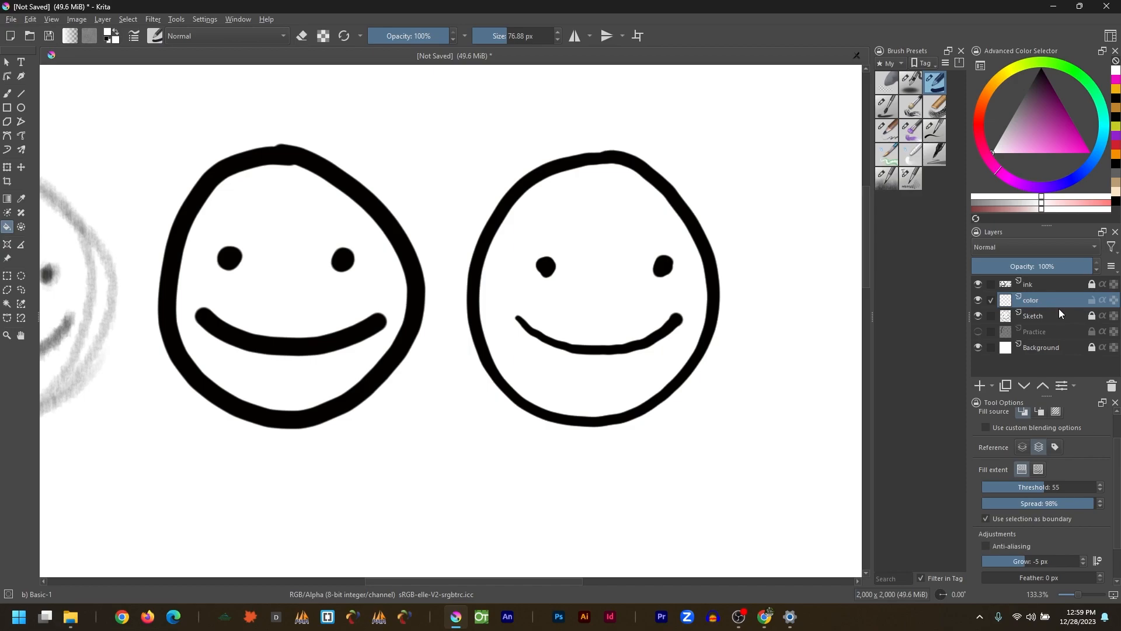
Step: Choose magenta and paint the whole face of the thick-lined smiley with the brush on the color layer
key("b")
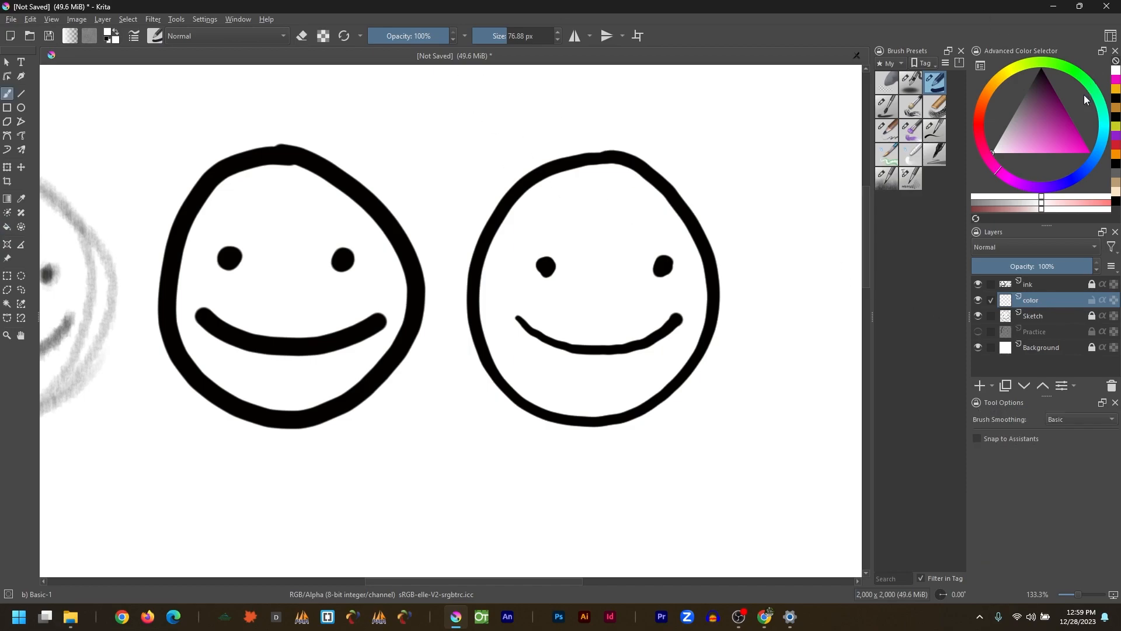
left_click_drag(1055, 143, 1080, 146)
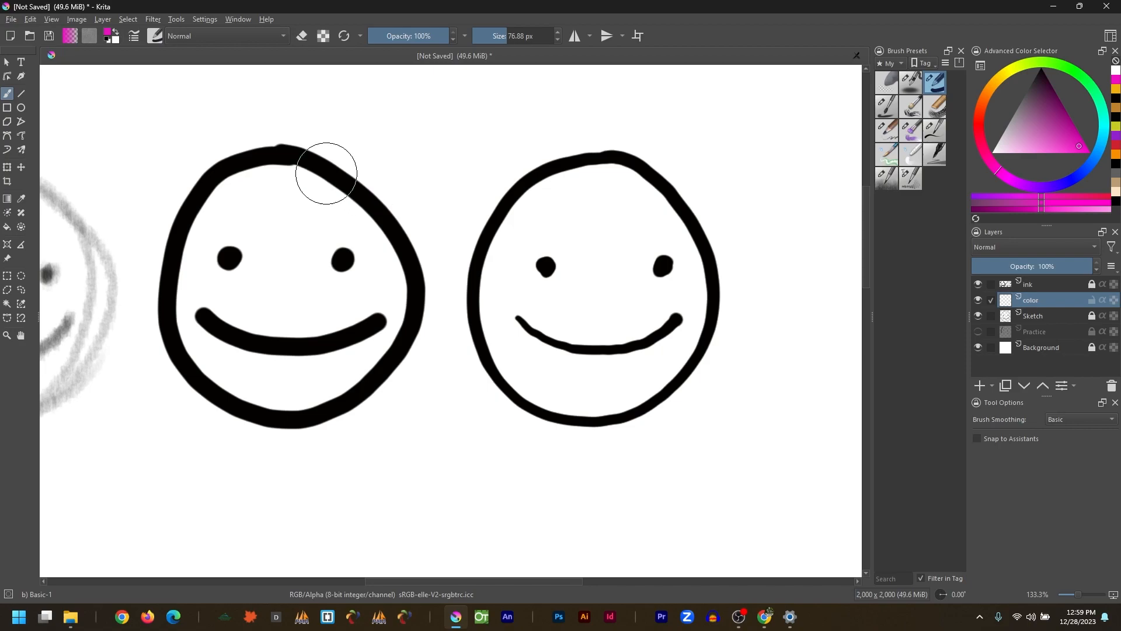
mouse_move(279, 187)
left_mouse_down()
mouse_move(235, 204)
mouse_move(219, 231)
mouse_move(203, 296)
mouse_move(209, 345)
mouse_move(229, 369)
mouse_move(285, 386)
mouse_move(350, 366)
mouse_move(371, 343)
mouse_move(386, 272)
mouse_move(312, 196)
mouse_move(265, 193)
mouse_move(242, 333)
mouse_move(319, 350)
mouse_move(342, 270)
mouse_move(302, 221)
mouse_move(267, 279)
mouse_move(310, 319)
mouse_move(294, 264)
mouse_move(322, 288)
left_mouse_up()
Step: Move the color layer above the Ink layer and back below it
left_click_drag(1041, 304, 1036, 278)
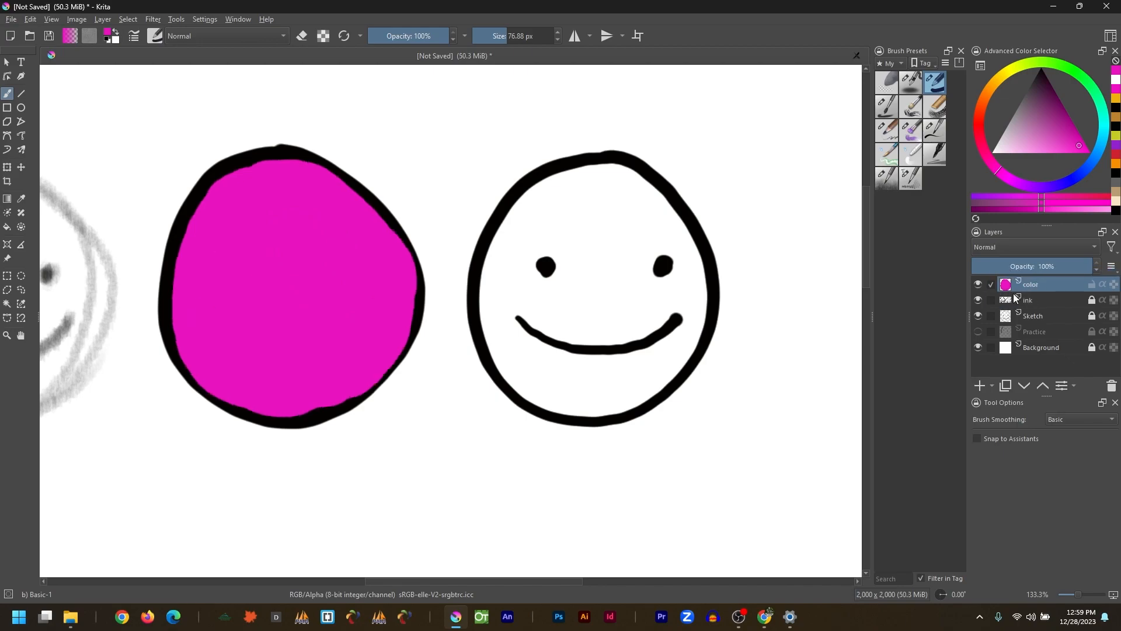
left_click_drag(1035, 282, 1039, 305)
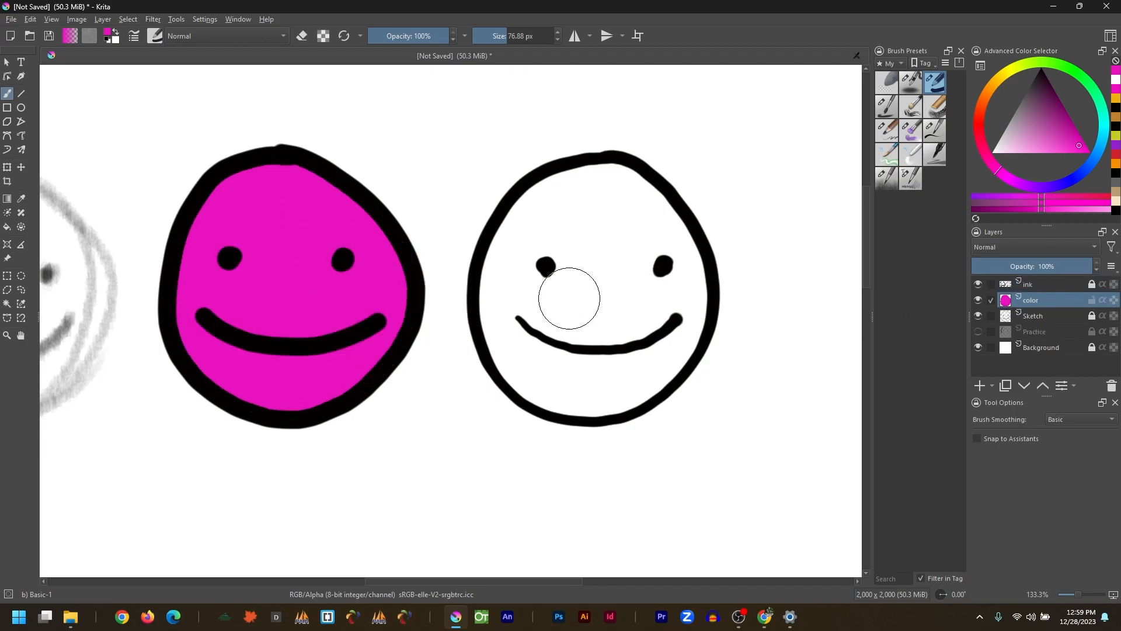
Step: Fill the thin-lined smiley's face with magenta on the color layer, undoing the first fill and refilling with Grow set to 2 px
left_click(7, 227)
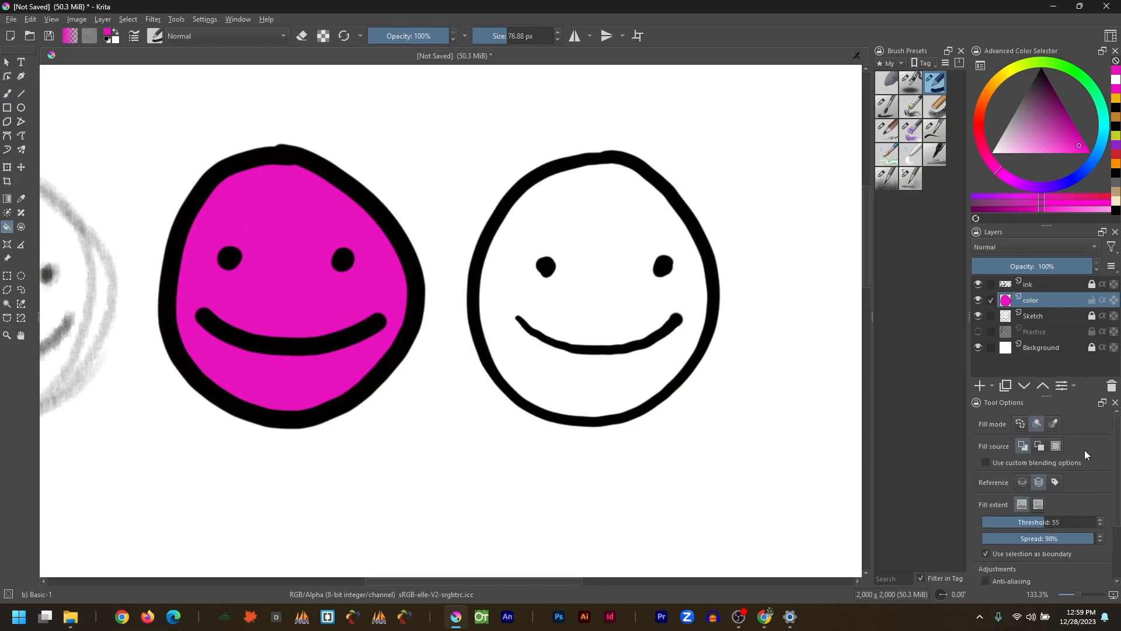
left_click(626, 239)
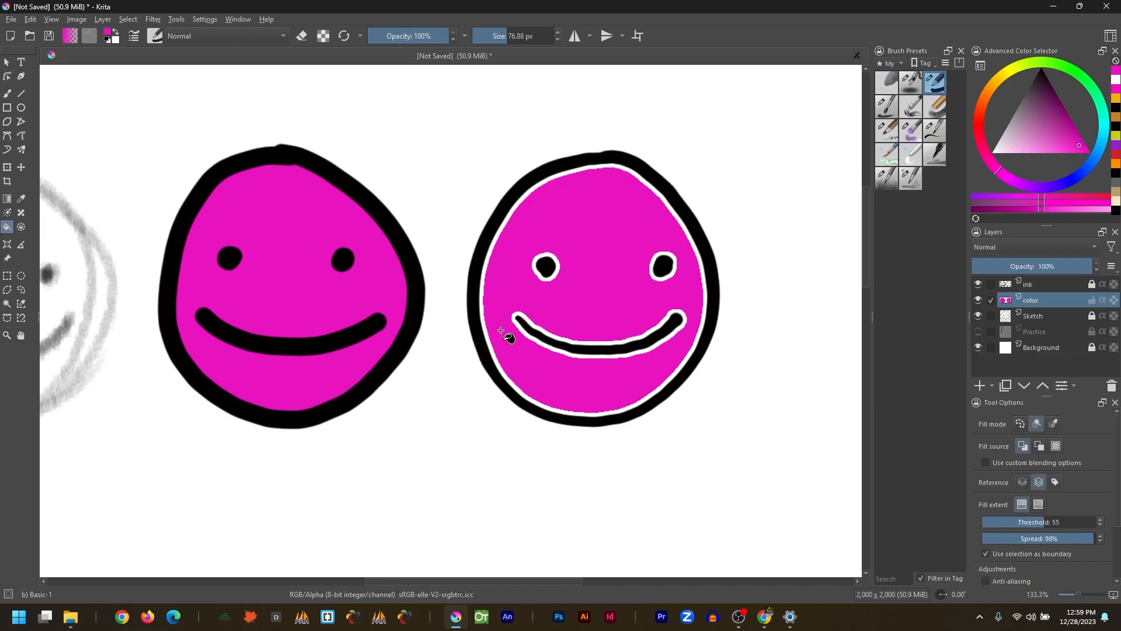
key("ctrl+z")
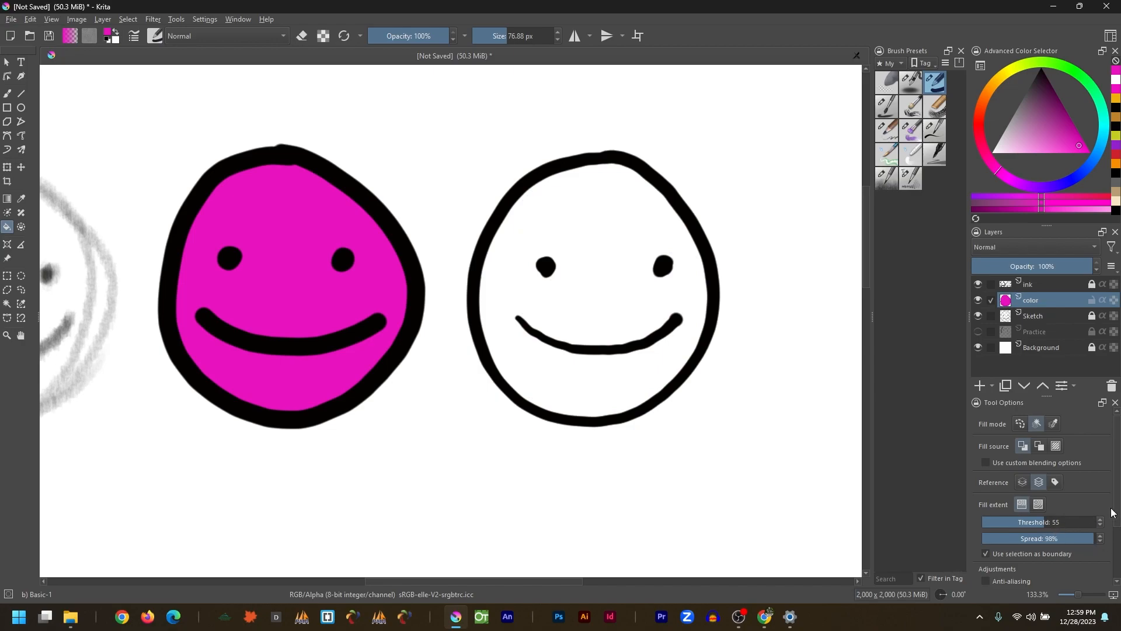
scroll(1118, 517, "down", 2)
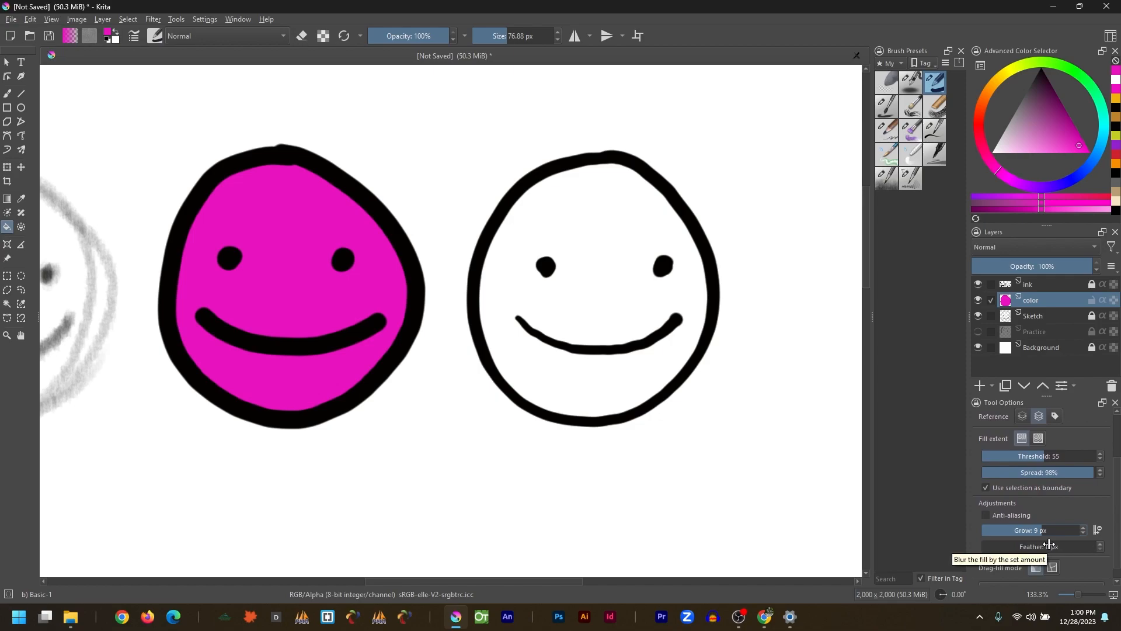
type("2")
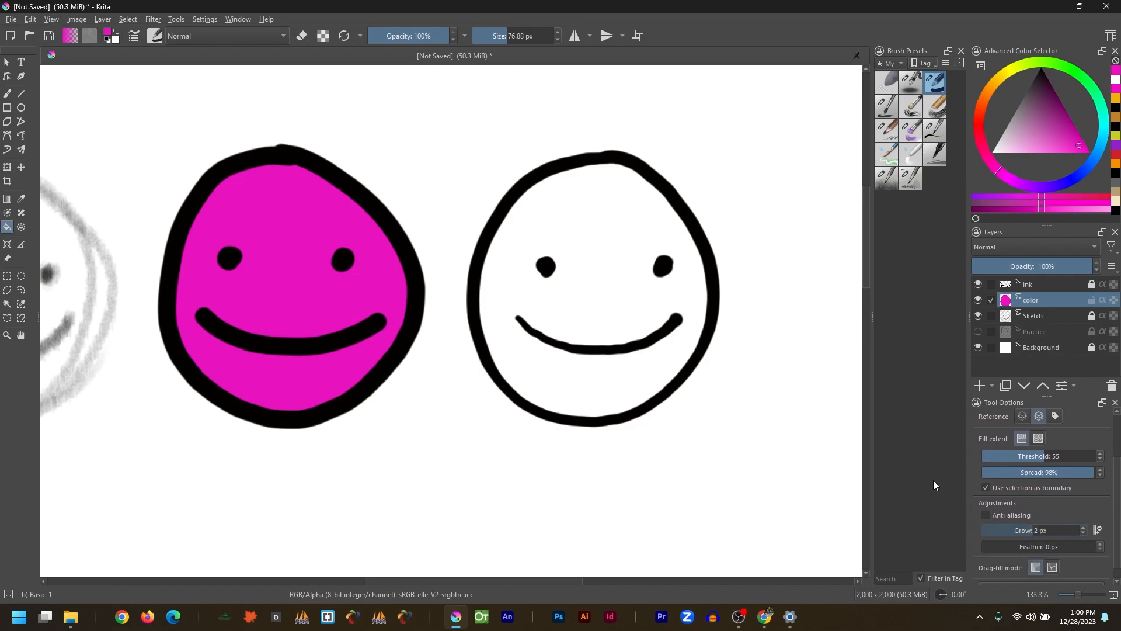
left_click(620, 237)
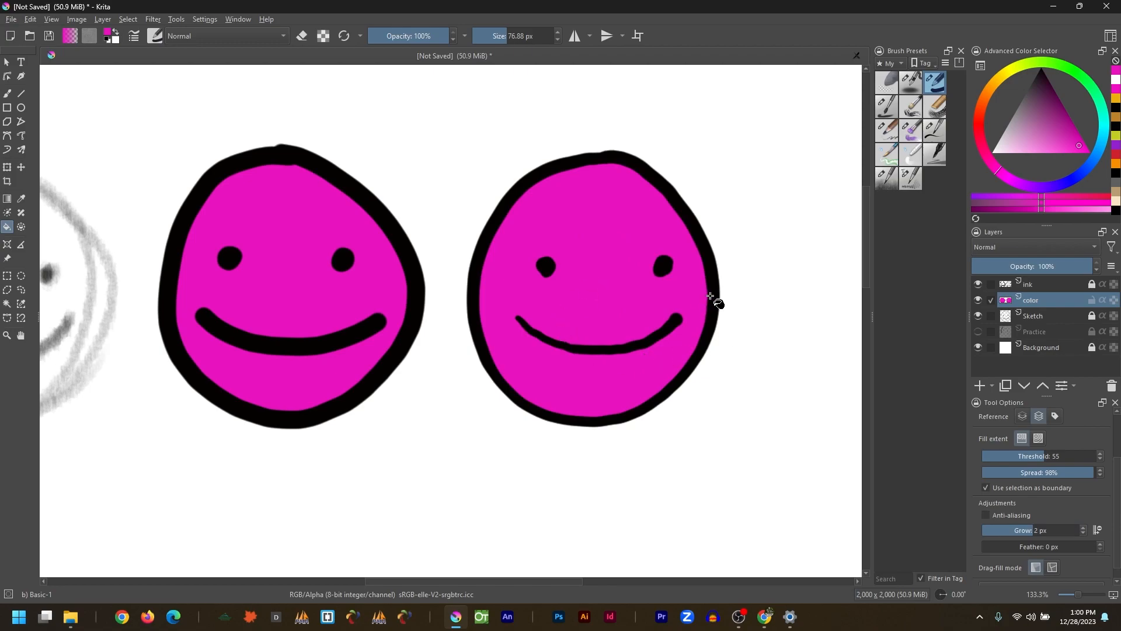
Step: Examine up close where the magenta fill meets the black outline of the thin-lined smiley
key("ctrl+plus")
key("ctrl+plus")
key("ctrl+plus")
key("ctrl+plus")
key("ctrl+plus")
key("ctrl+plus")
key("ctrl+plus")
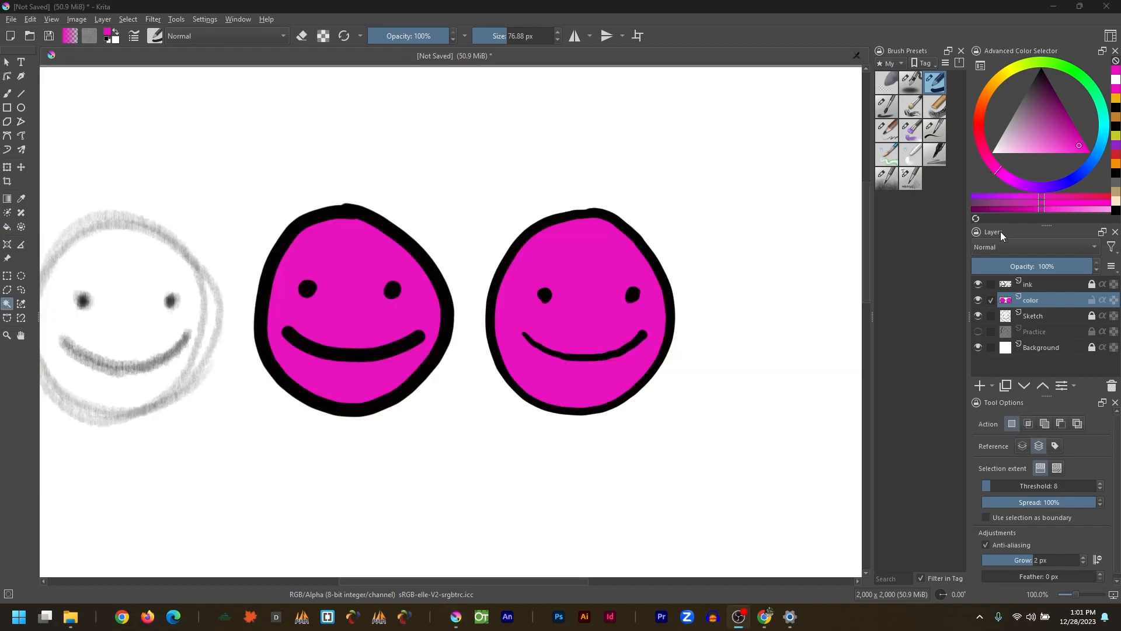
Step: Hide the Ink layer to examine the magenta fills on their own, and show the Ink layer again
left_click(979, 284)
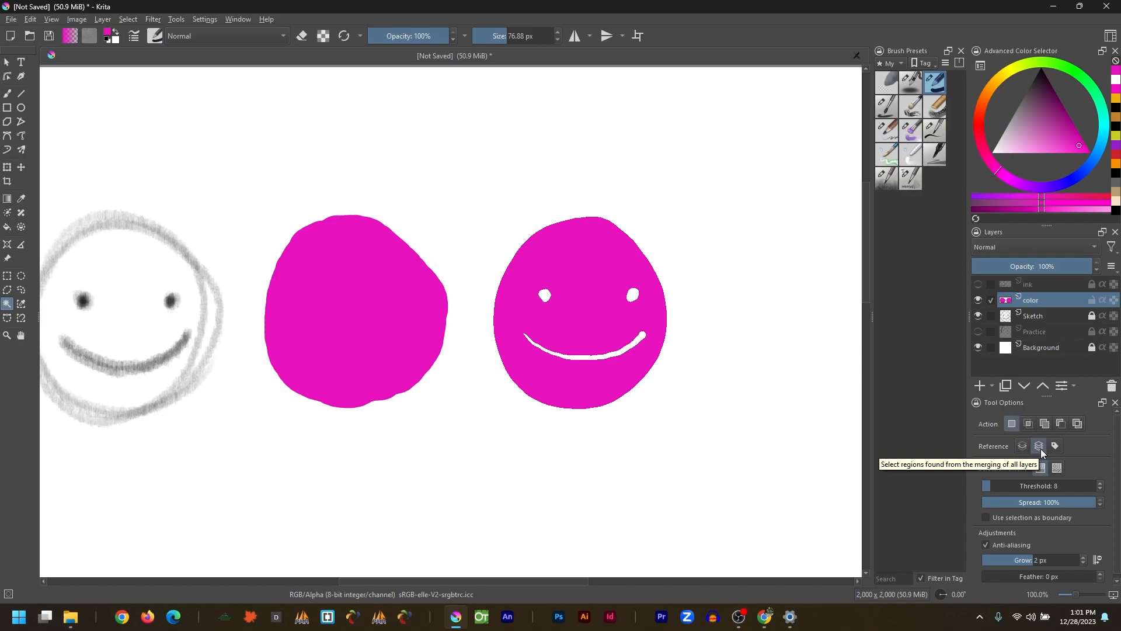
mouse_move(1033, 302)
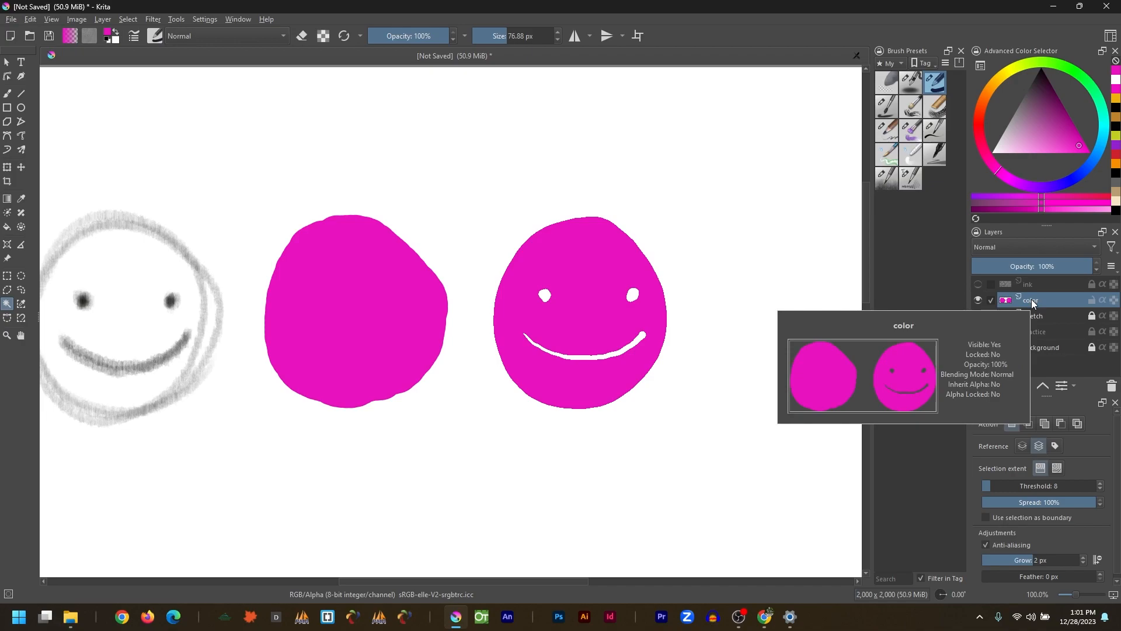
left_click(1028, 284)
left_click(979, 284)
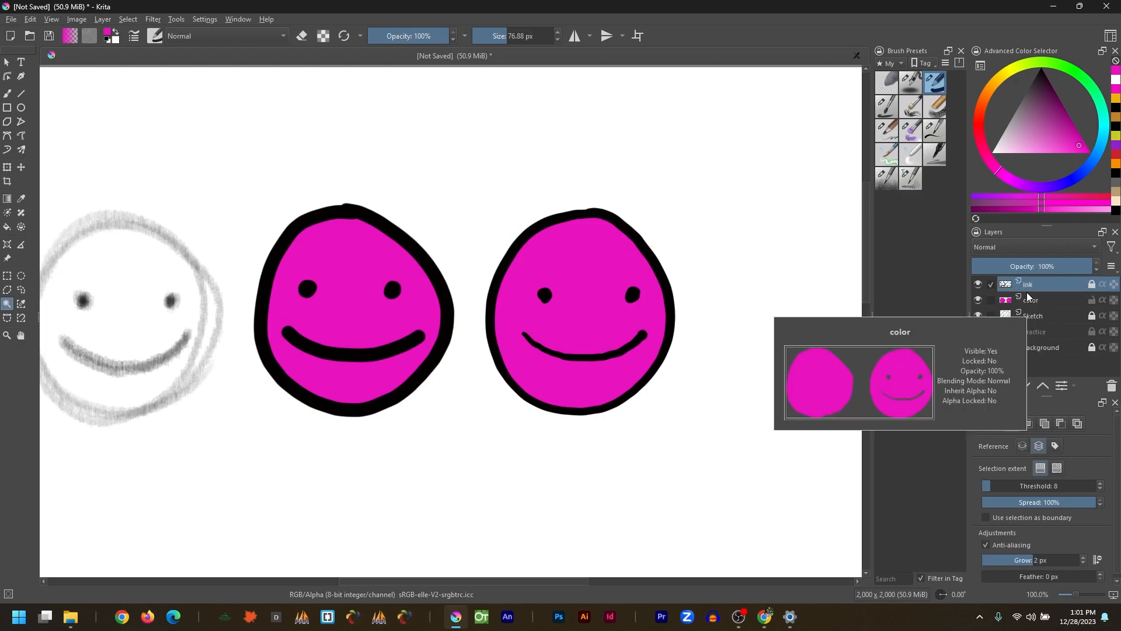
mouse_move(1031, 288)
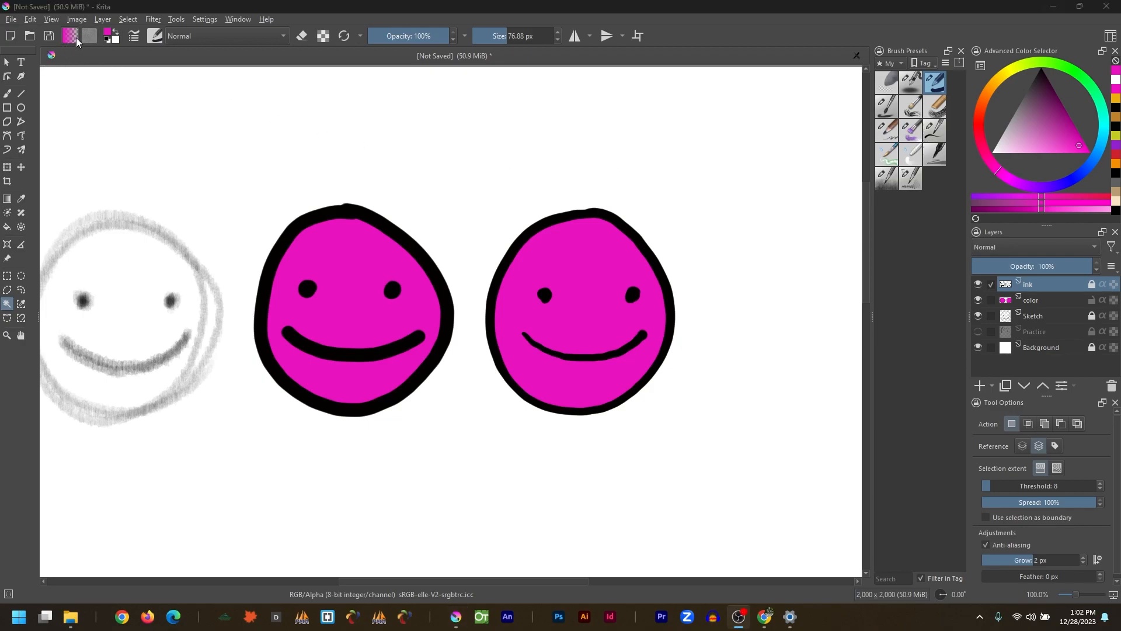
Step: Choose yellow and fill the thin-lined smiley's face with it on the color layer
left_click(1004, 74)
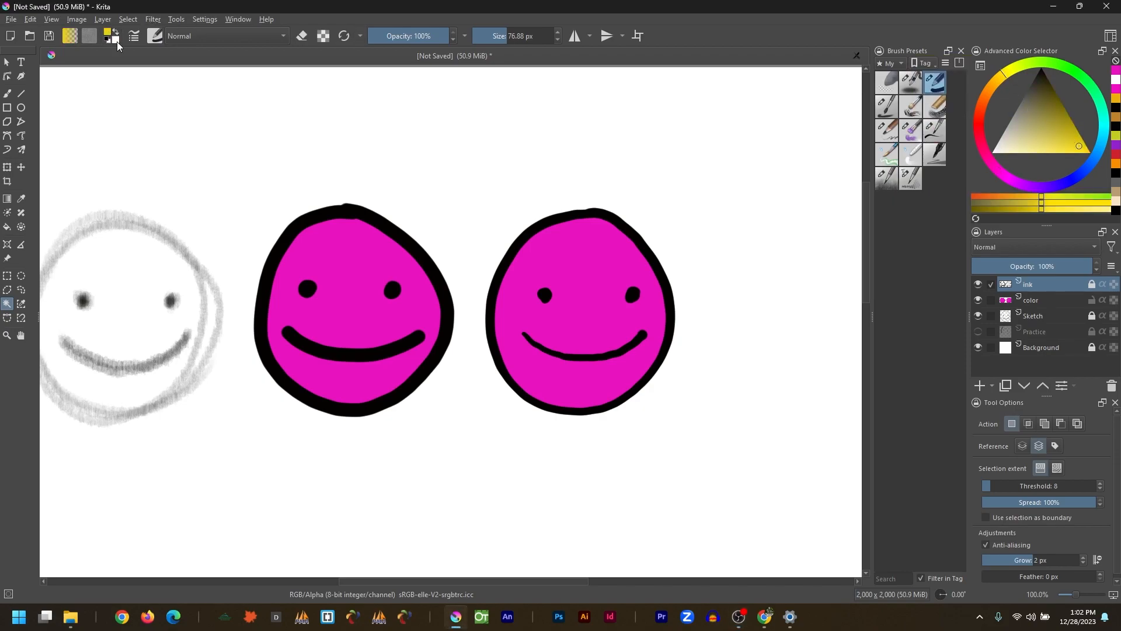
left_click(569, 273)
left_click(1031, 300)
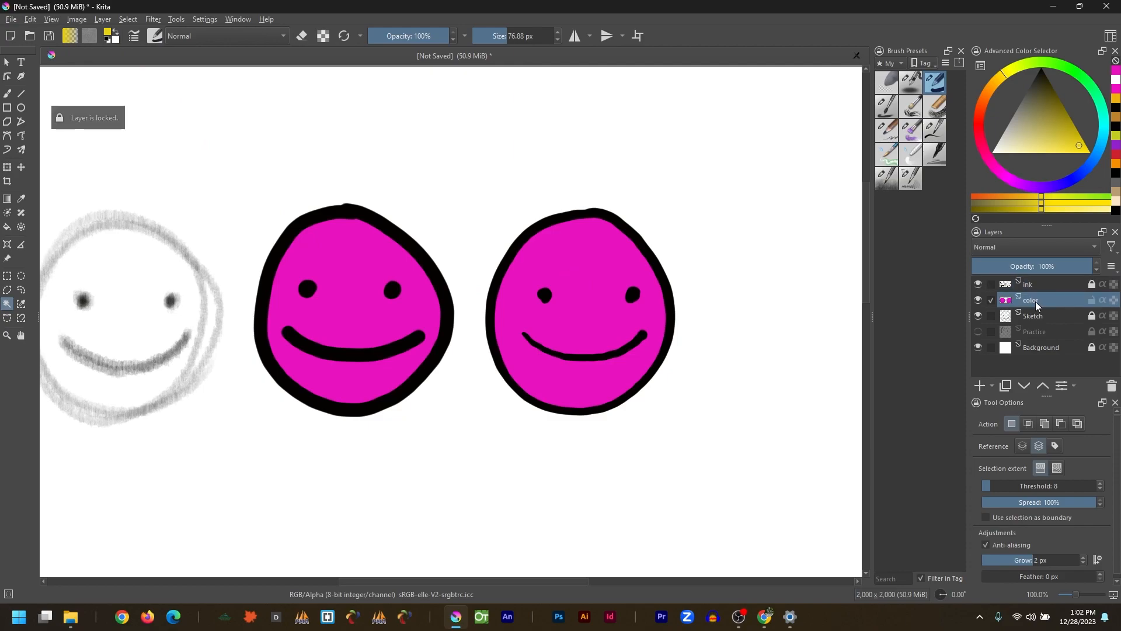
left_click_drag(109, 36, 576, 278)
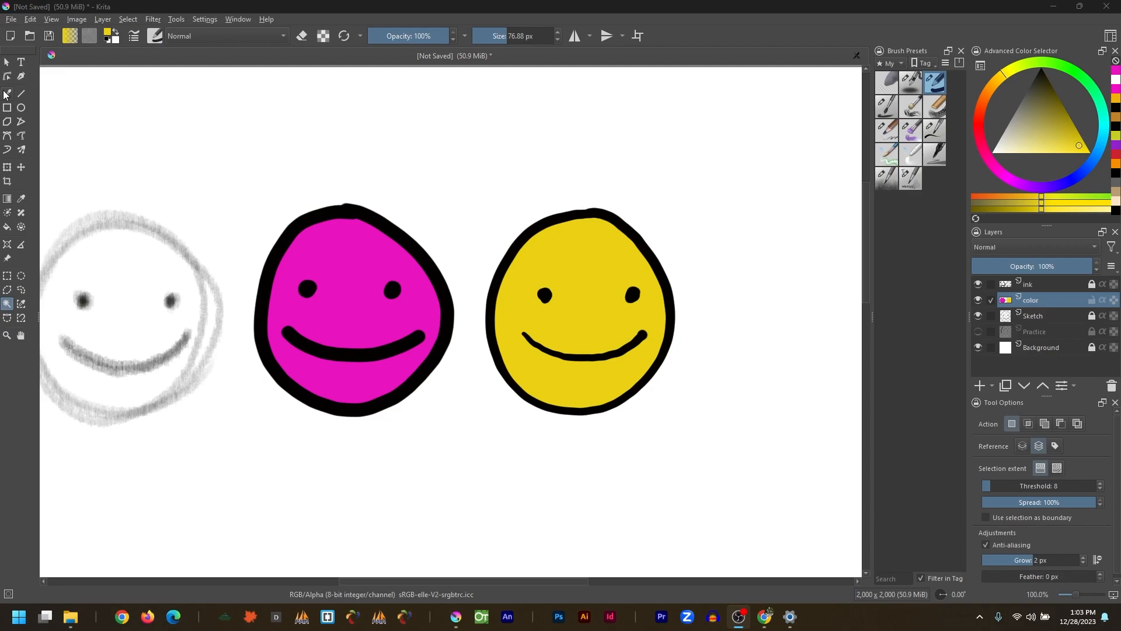
Step: Open the brush's pop-up palette and switch its presets to the All tag and back to My Favorites
left_click(7, 94)
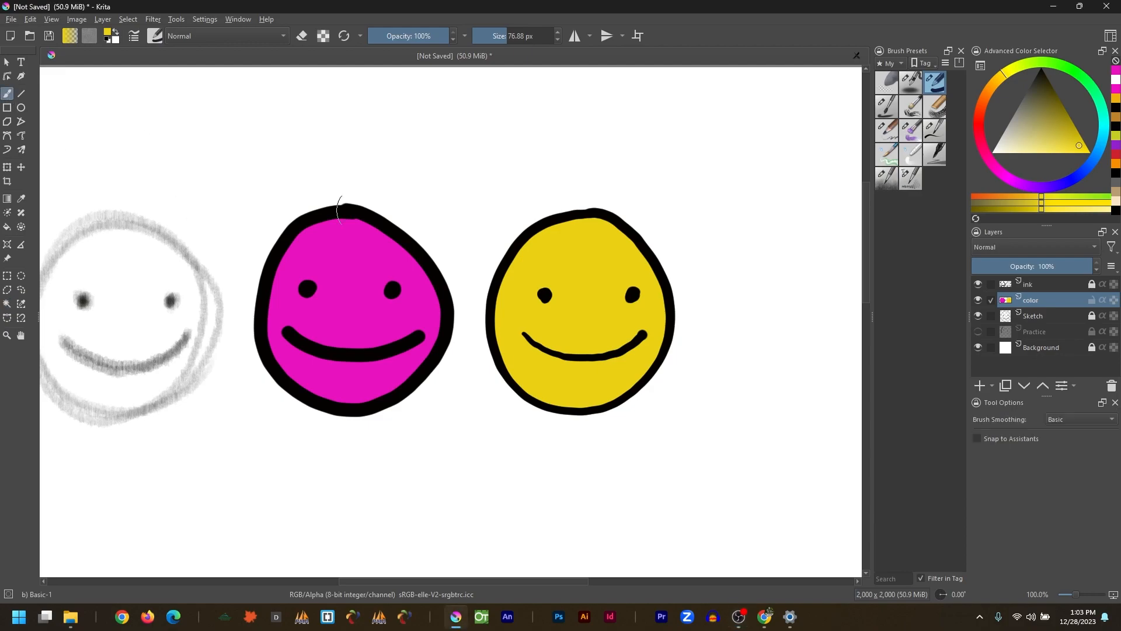
right_click(368, 262)
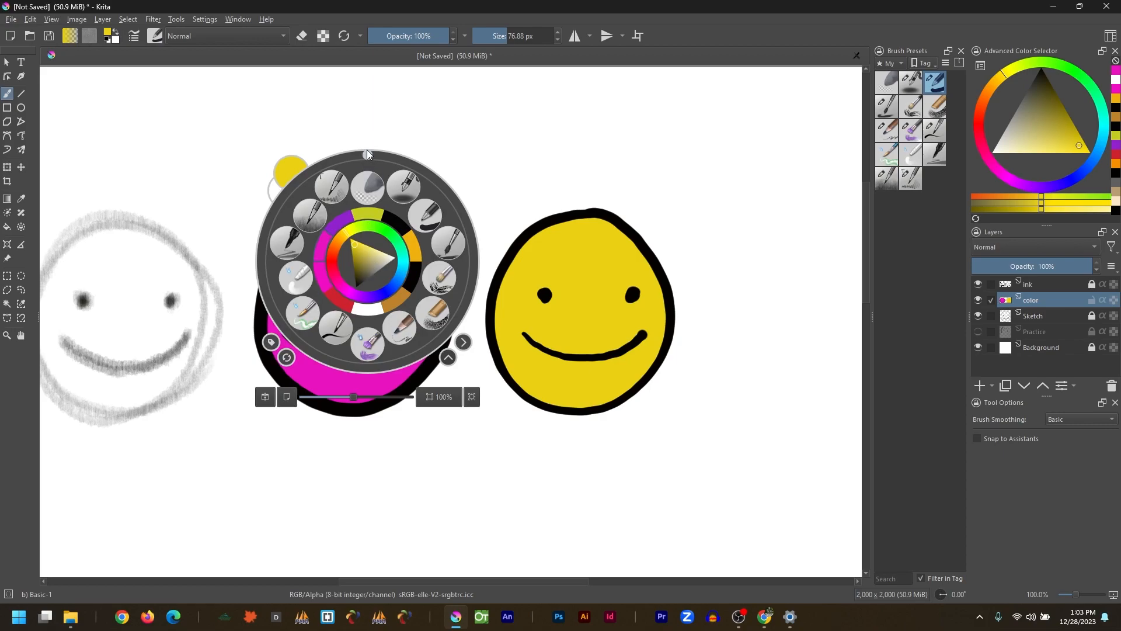
left_click(271, 342)
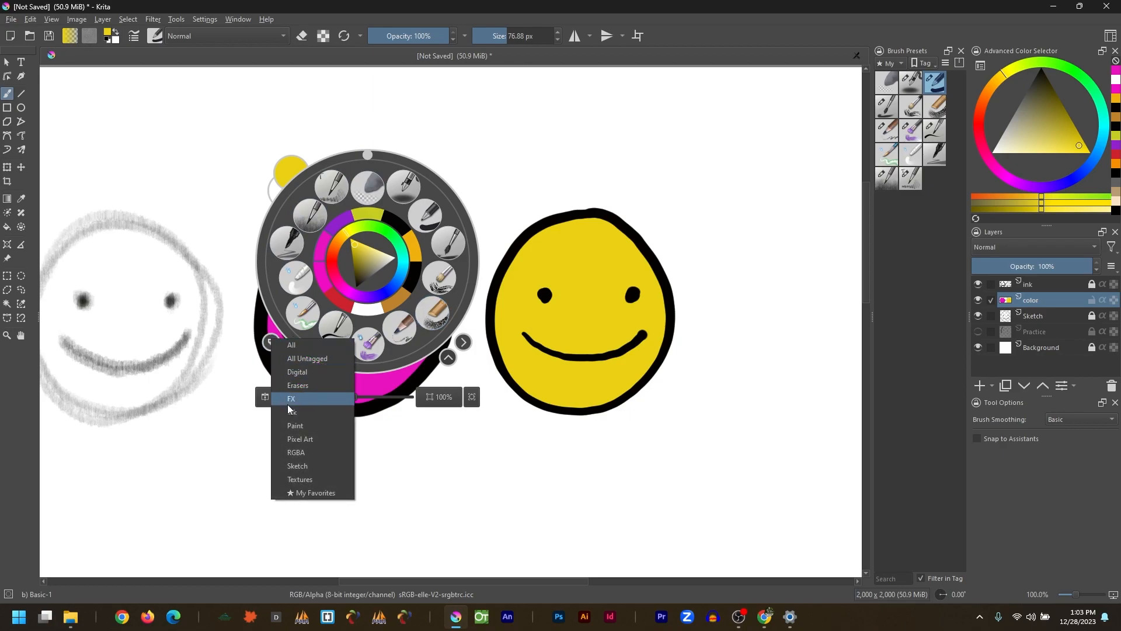
left_click(294, 345)
left_click(272, 342)
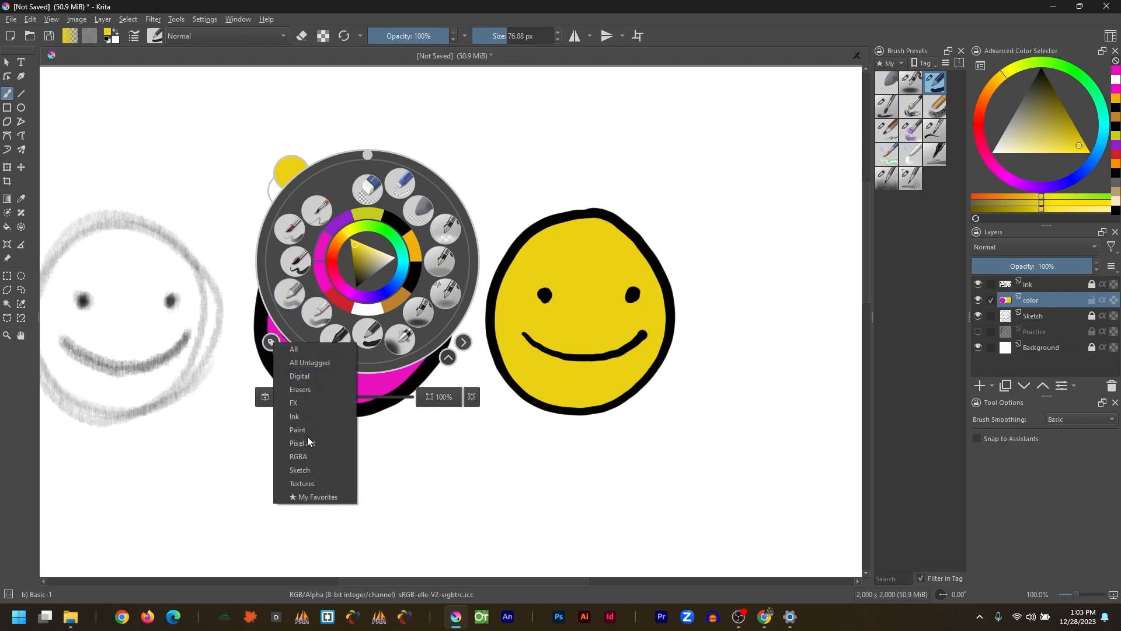
left_click(309, 493)
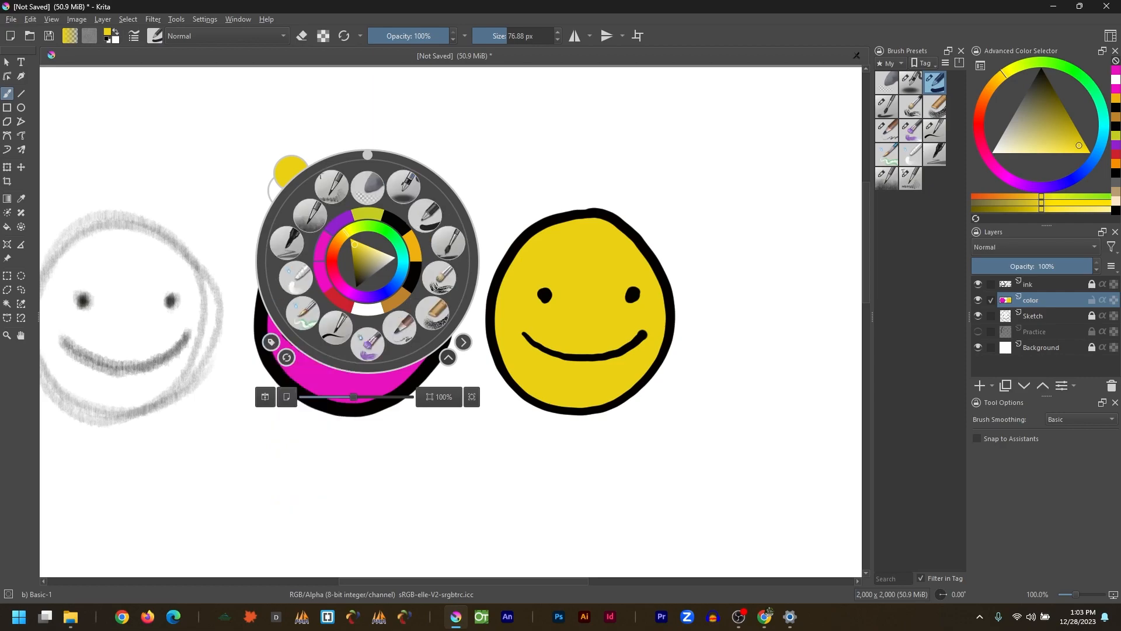
Step: Examine the Pop-up Palette options in Krita's configuration and leave them as they are
left_click(205, 19)
left_click(224, 32)
left_click(357, 412)
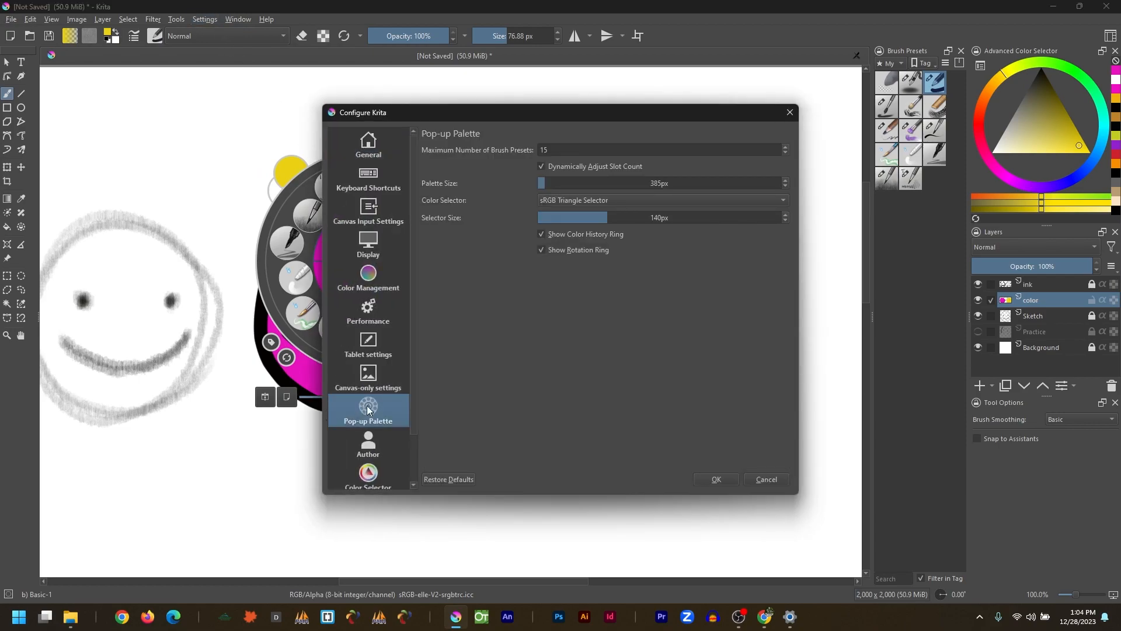
left_click(766, 479)
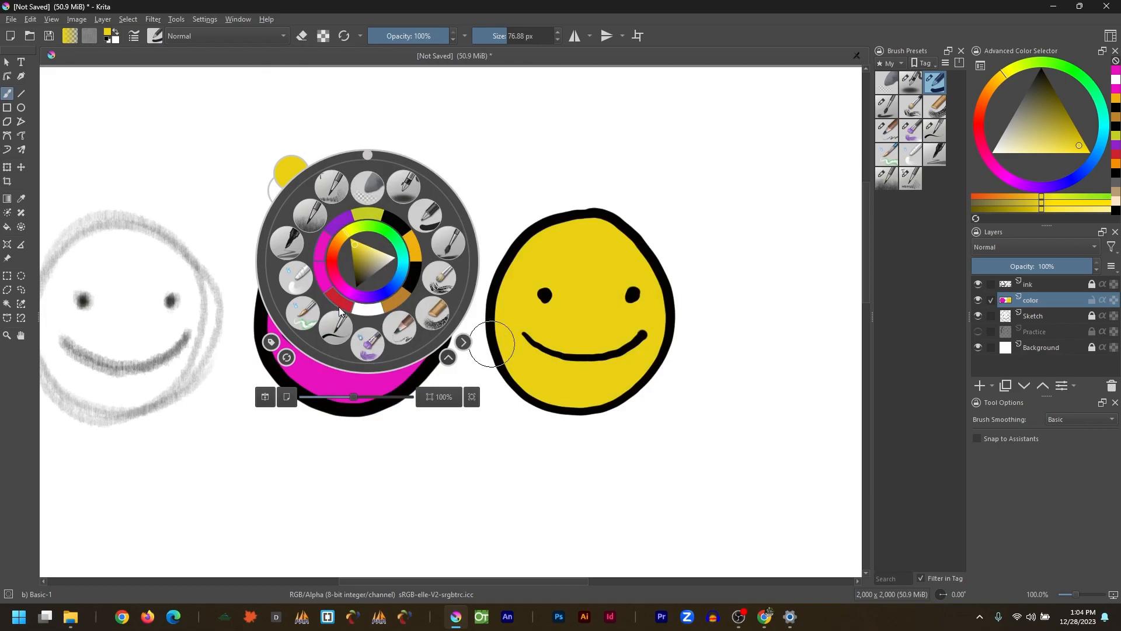
Step: Flip the canvas view horizontally back and forth from the pop-up palette, leaving it mirrored, and close the palette
left_click(266, 400)
left_click(266, 400)
left_click(266, 399)
left_click(266, 399)
left_click(266, 400)
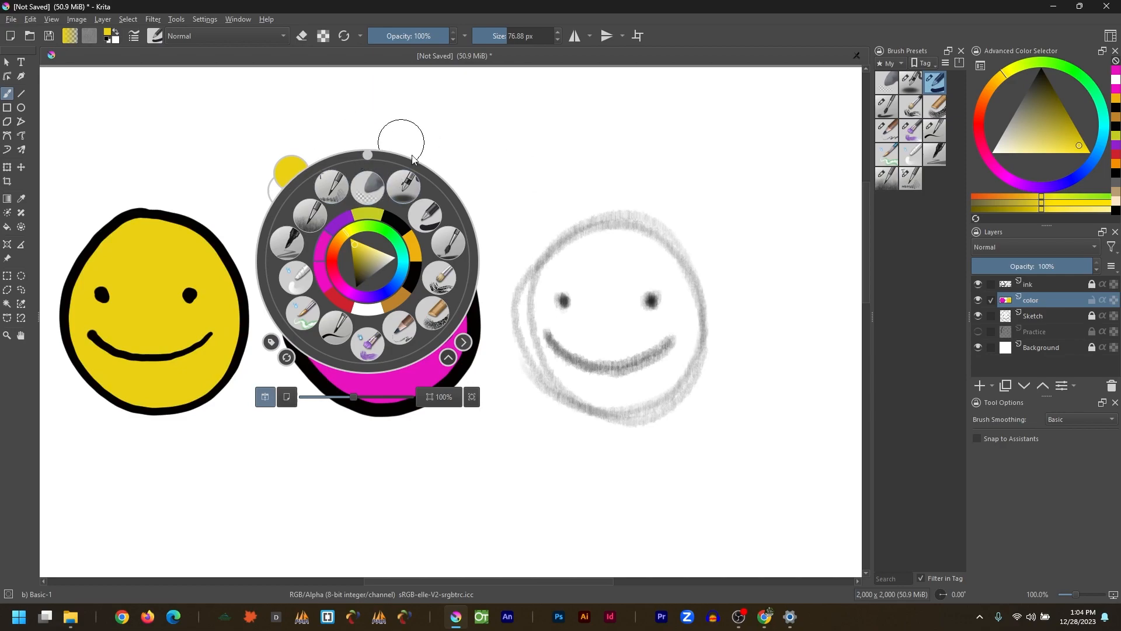
left_click(528, 149)
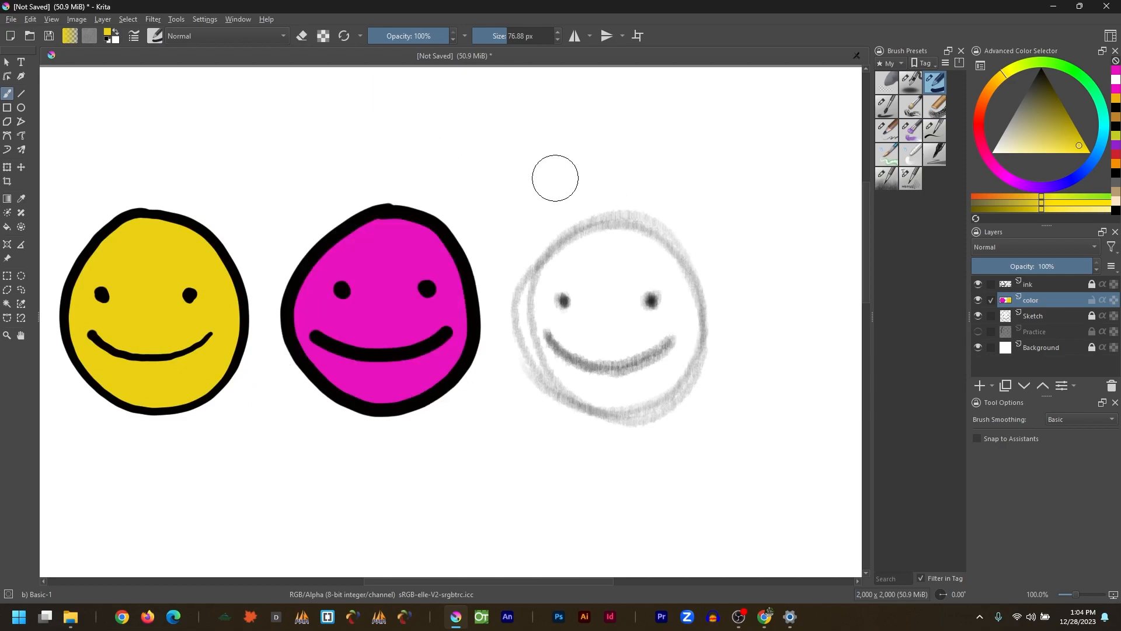
left_click(532, 122)
key("ctrl+z")
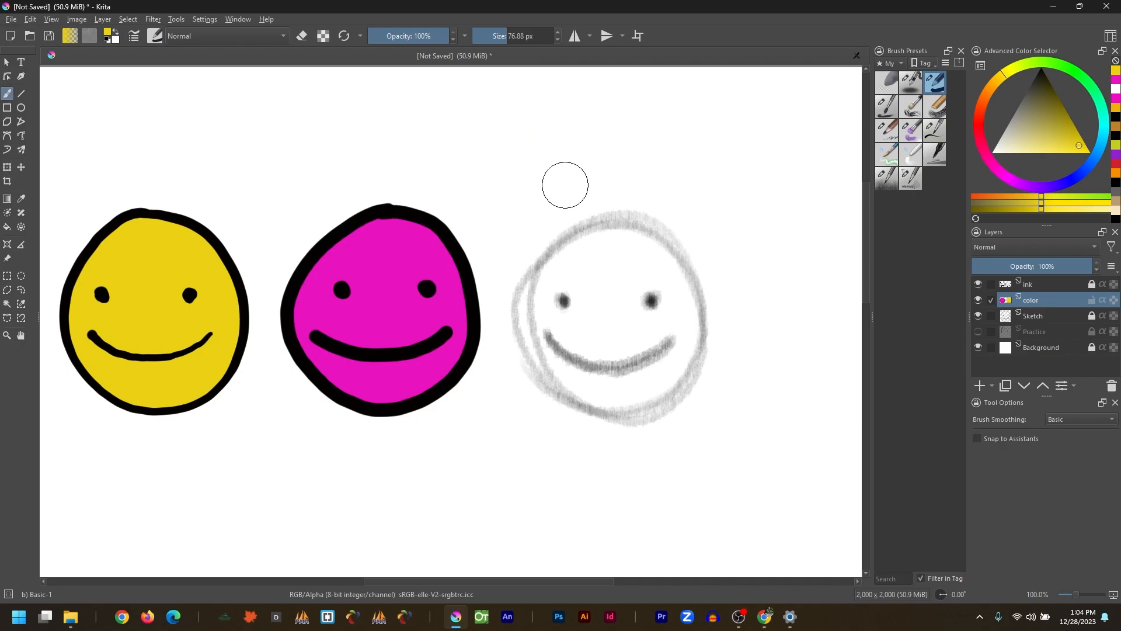
Step: Compare the three smileys in normal and mirrored orientation by repeatedly toggling the mirrored canvas view, ending mirrored
key("m")
key("m")
key("m")
key("m")
key("m")
key("m")
key("m")
key("m")
key("m")
key("m")
key("m")
key("m")
key("m")
key("m")
key("m")
key("m")
key("m")
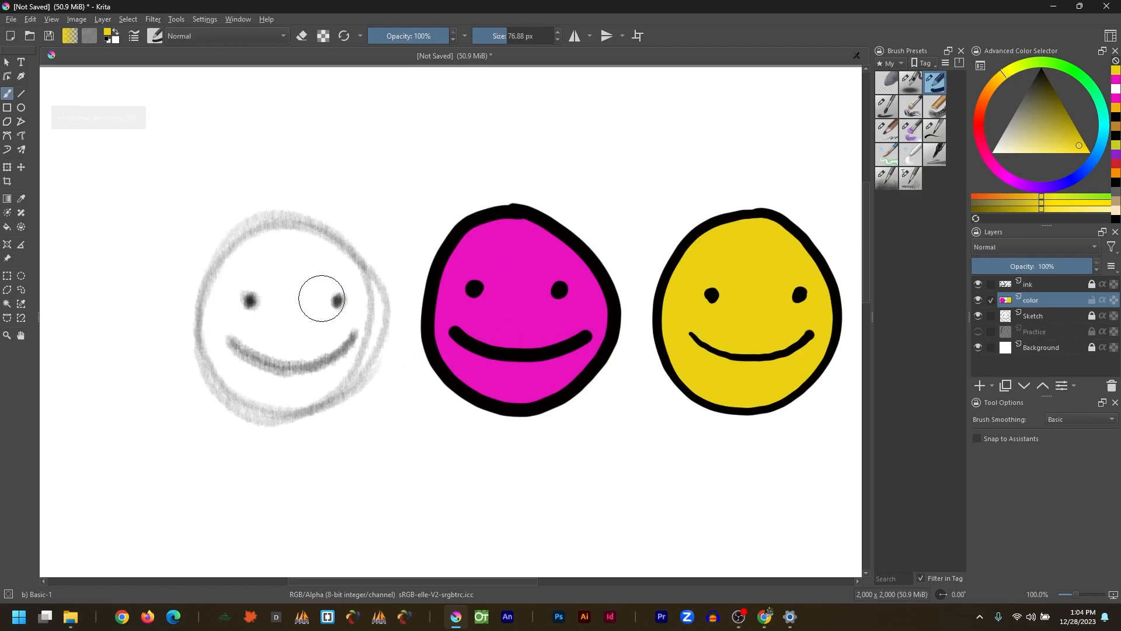
key("m")
Step: Open the brush's pop-up palette and switch Canvas-Only mode on and off again
right_click(355, 250)
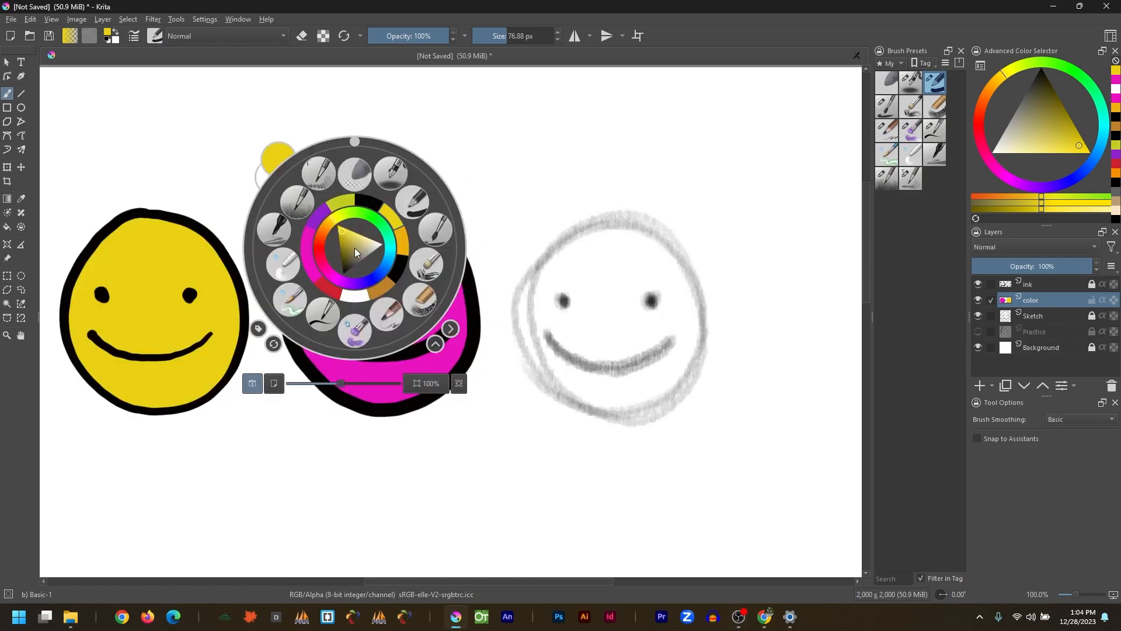
left_click(275, 384)
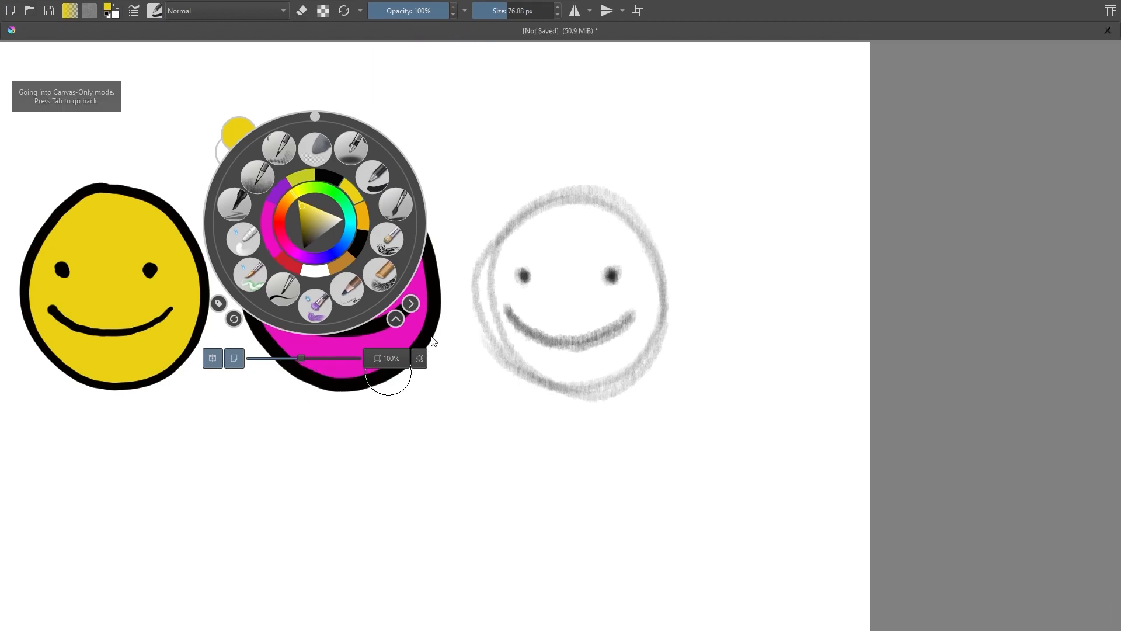
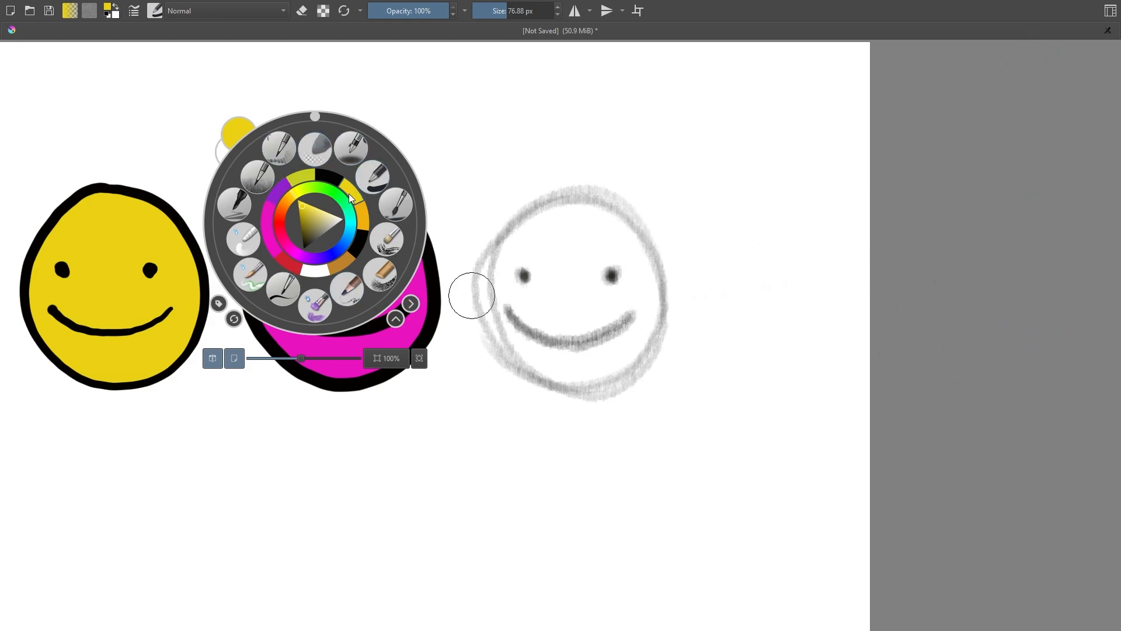
left_click(236, 358)
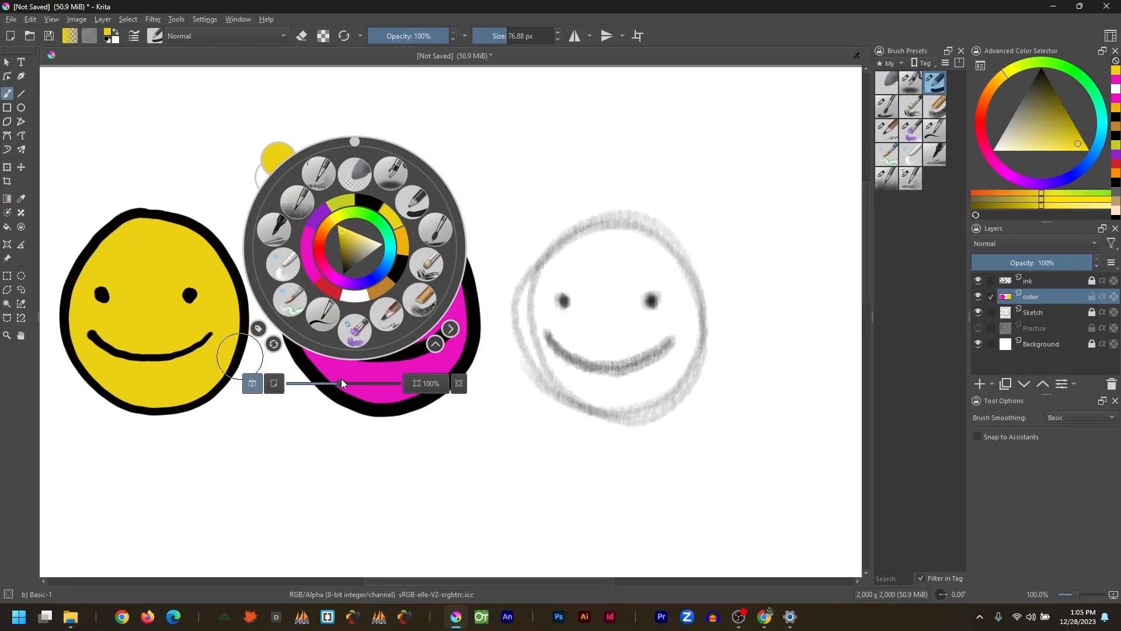
Step: Try the pop-up palette's zoom controls, resetting the canvas to 100% and fitting the page in the view
mouse_move(342, 381)
left_mouse_down()
mouse_move(321, 380)
mouse_move(349, 379)
left_mouse_up()
left_click(429, 383)
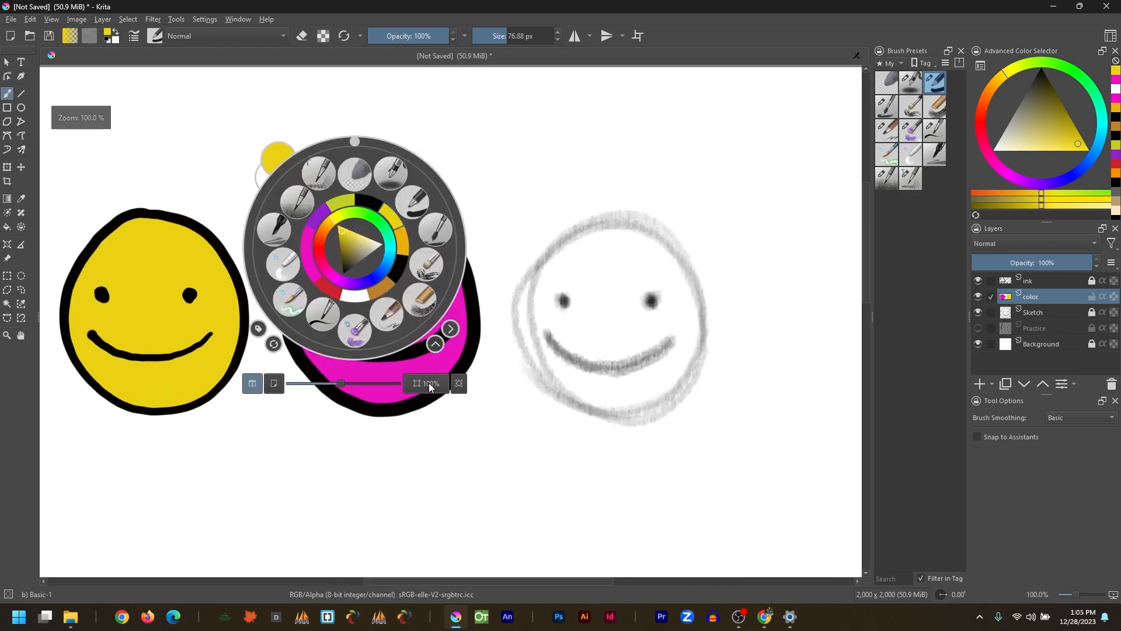
left_click(459, 384)
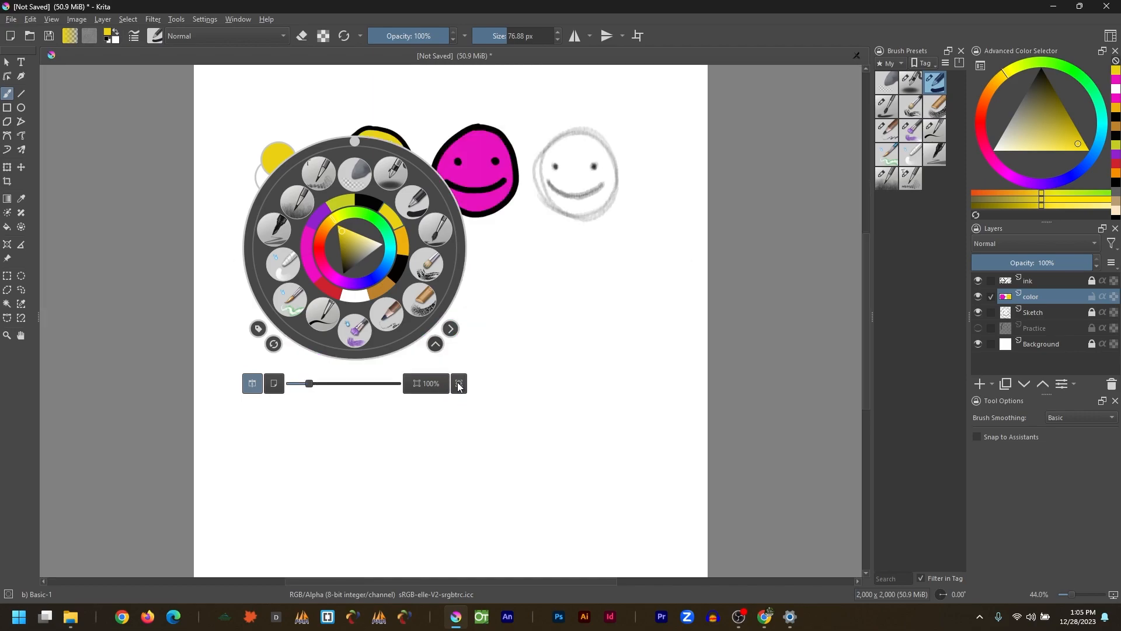
Step: Collapse and restore the pop-up palette's view controls, show its brush settings, and try its canvas rotation
left_click(436, 345)
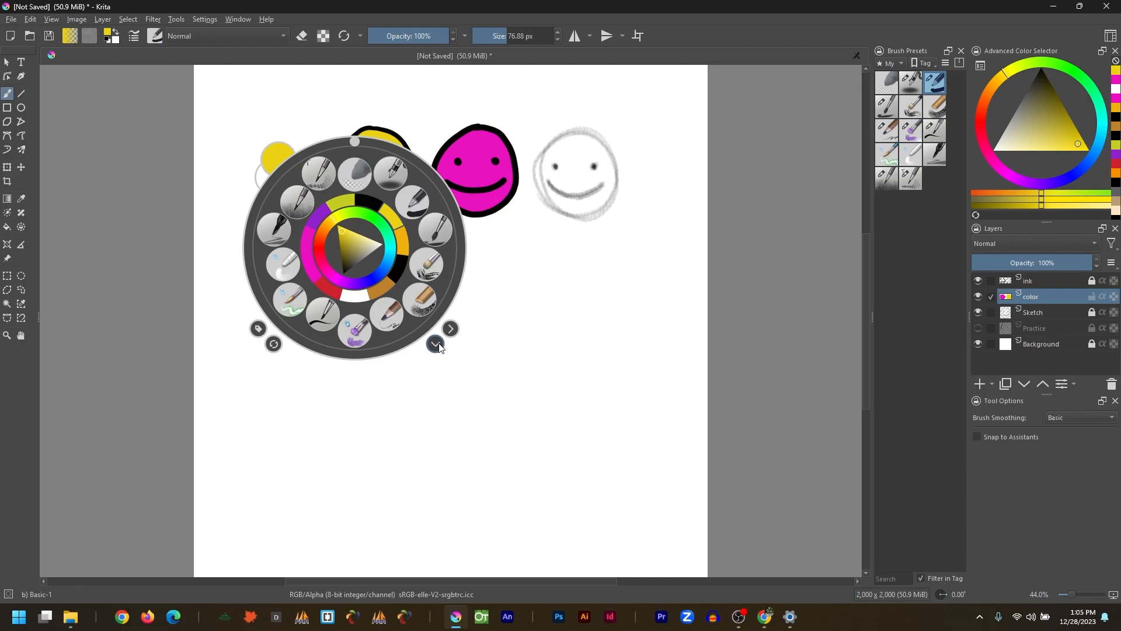
left_click(435, 345)
left_click(451, 329)
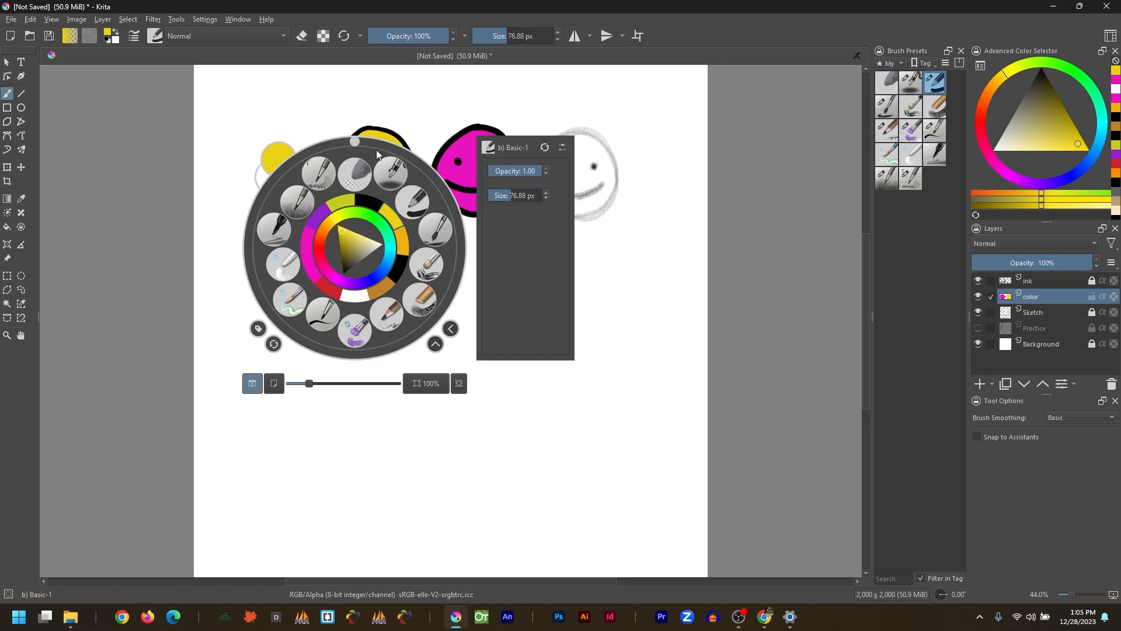
mouse_move(358, 141)
left_mouse_down()
mouse_move(437, 176)
mouse_move(355, 136)
left_mouse_up()
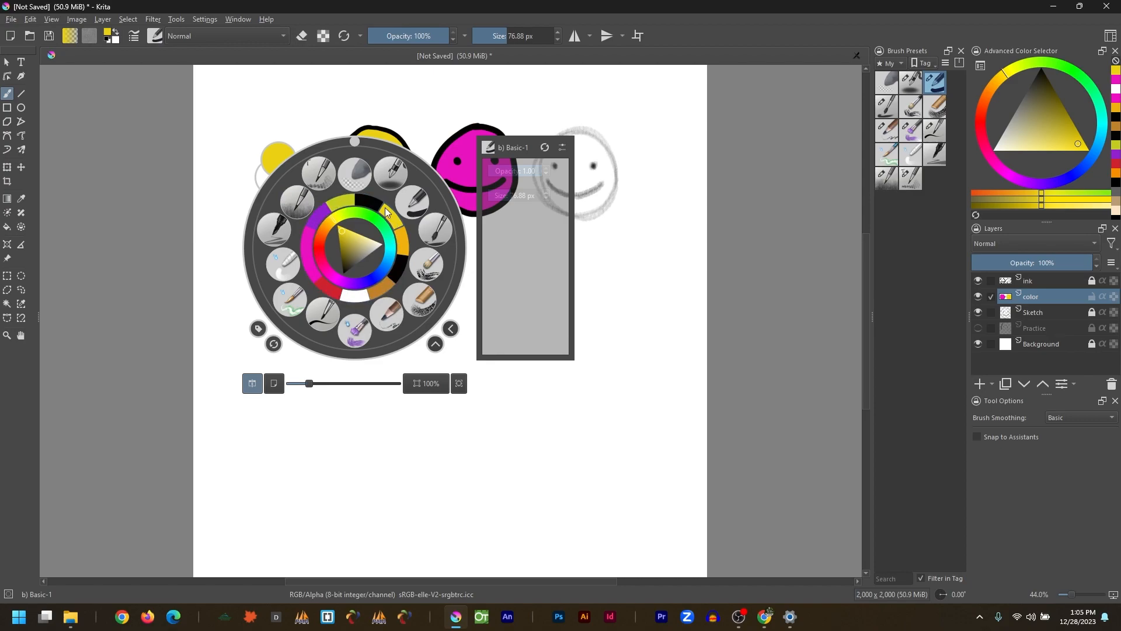
Step: Paint one brown, one black and one red stroke around the space below the smileys, using recent colours from the pop-up palette
left_click(381, 288)
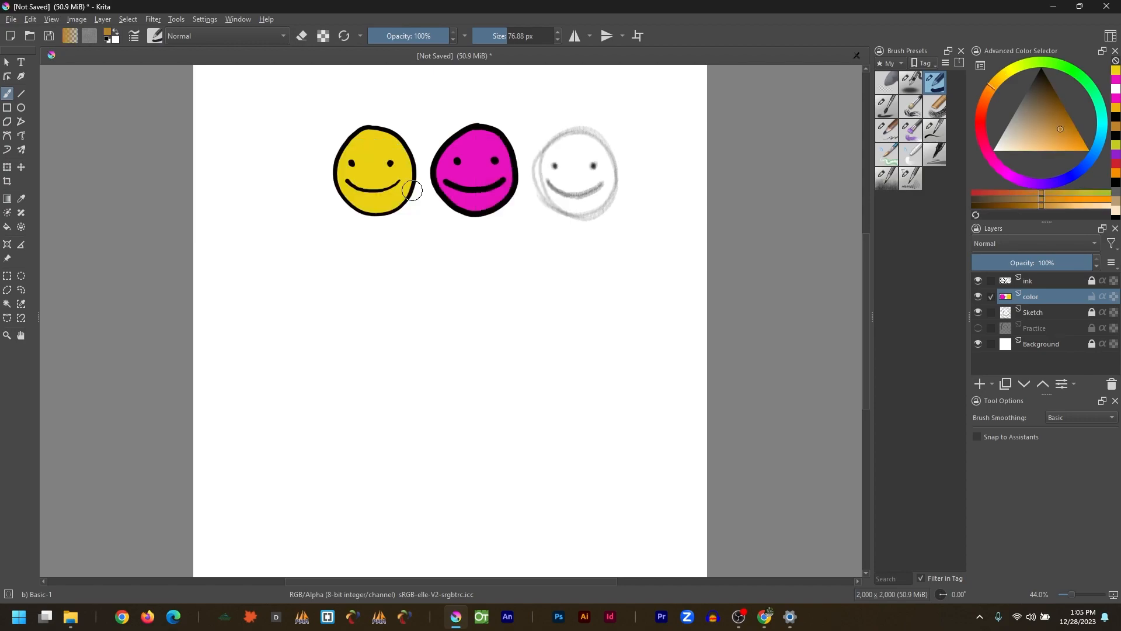
mouse_move(478, 282)
left_mouse_down()
mouse_move(347, 408)
mouse_move(362, 460)
left_mouse_up()
right_click(377, 291)
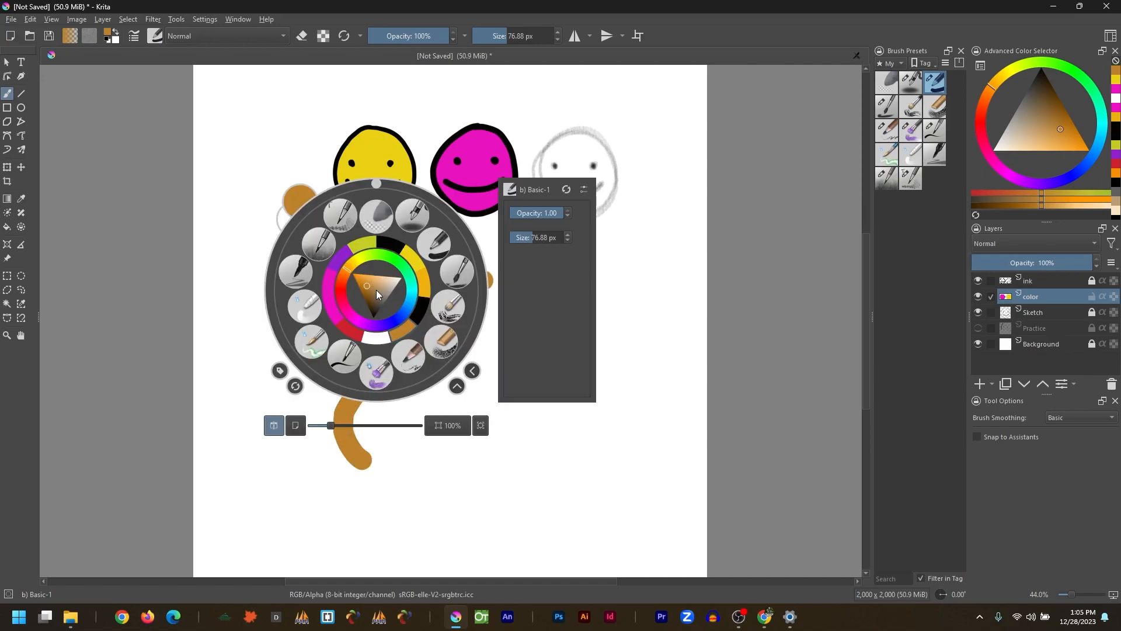
left_click(390, 244)
left_click_drag(581, 291, 506, 441)
right_click(458, 395)
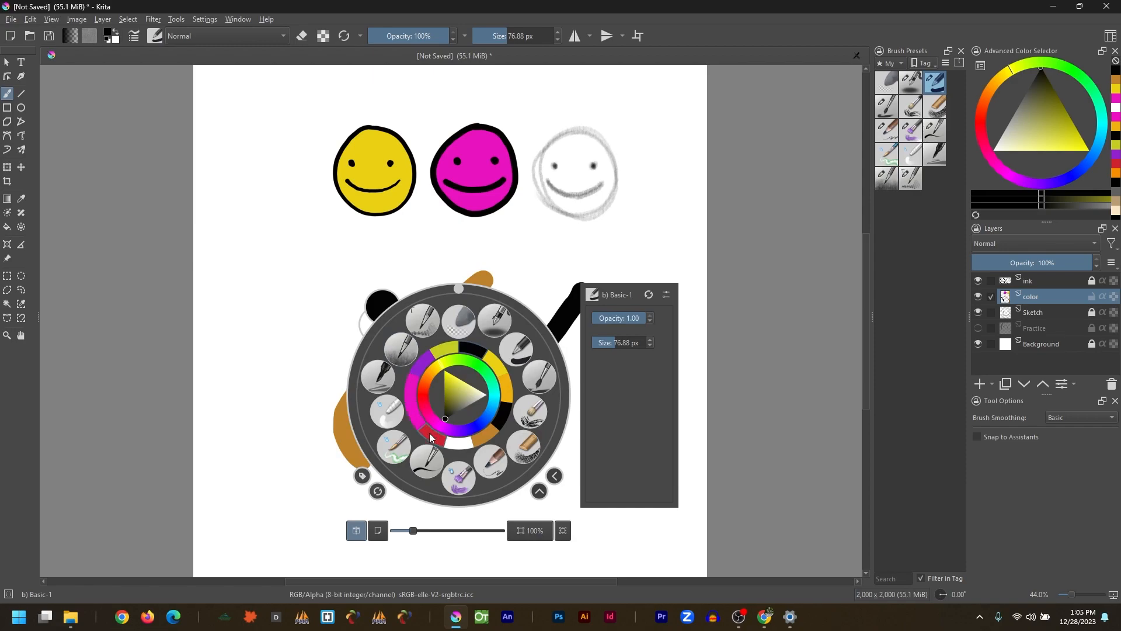
left_click(429, 432)
mouse_move(312, 213)
left_mouse_down()
mouse_move(289, 276)
mouse_move(302, 375)
left_mouse_up()
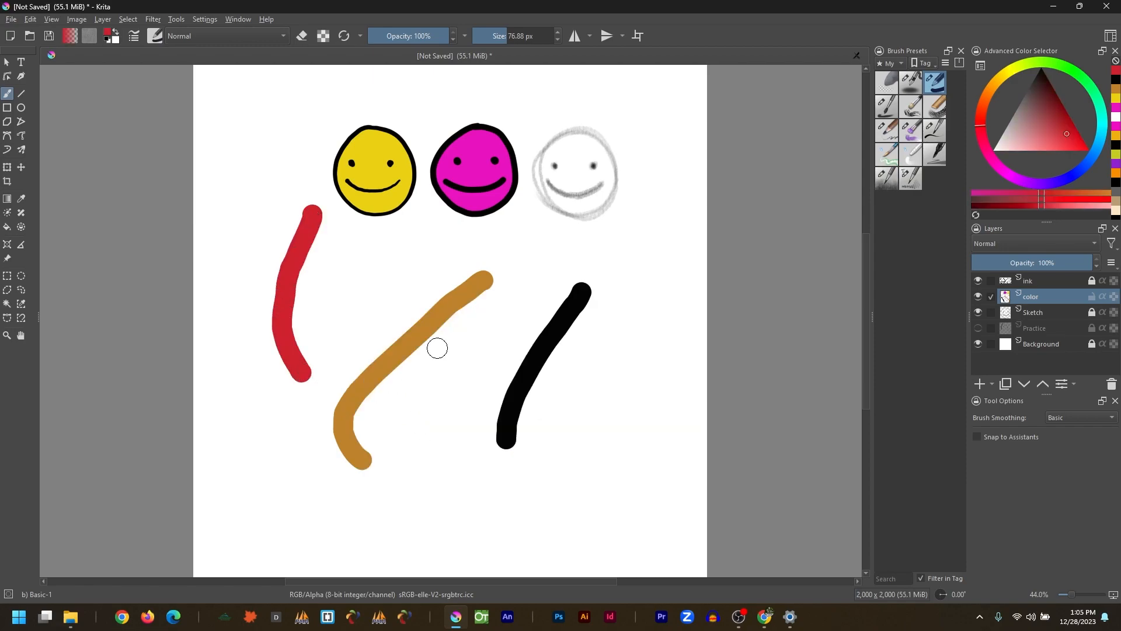
Step: Sample magenta and yellow from the smileys, and black and brown from the strokes, while staying with the brush
key("alt+Tab")
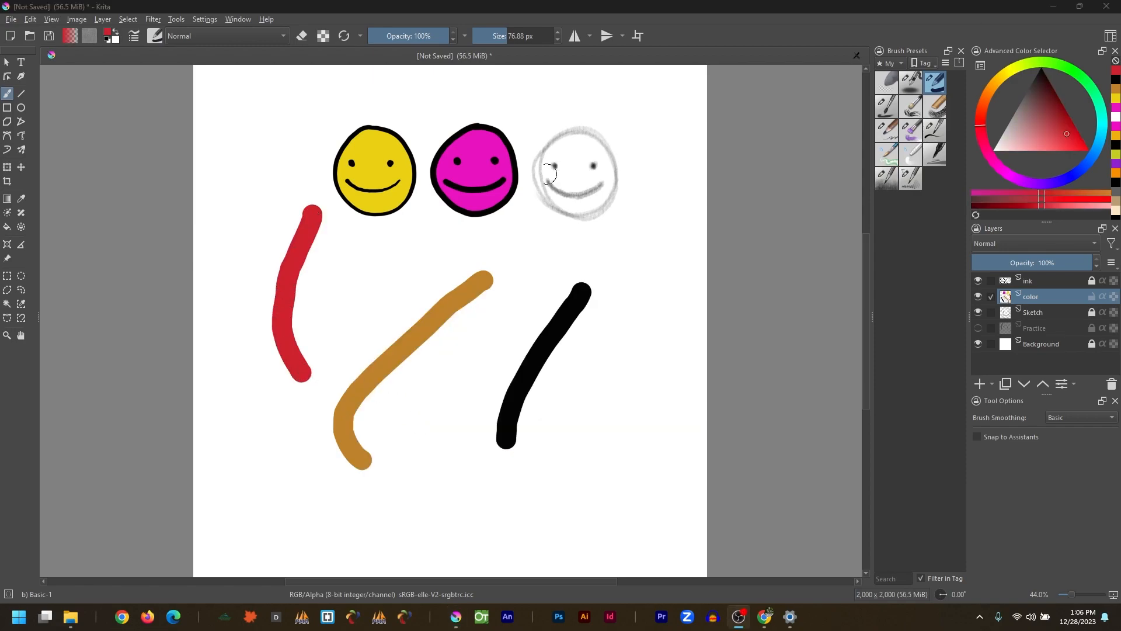
left_click(21, 201)
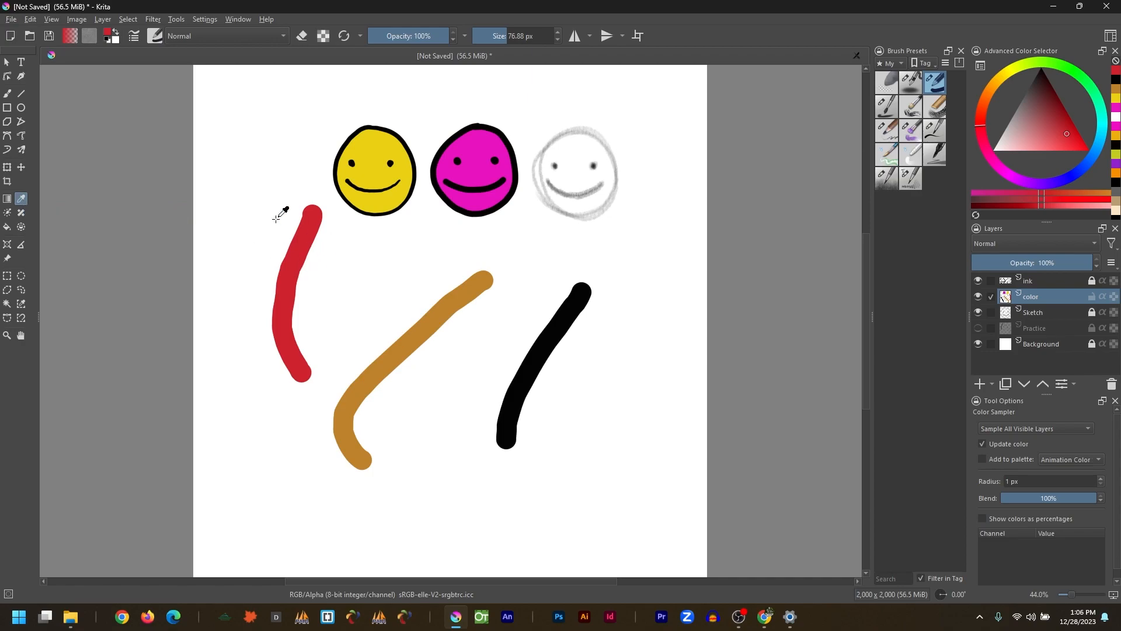
key("b")
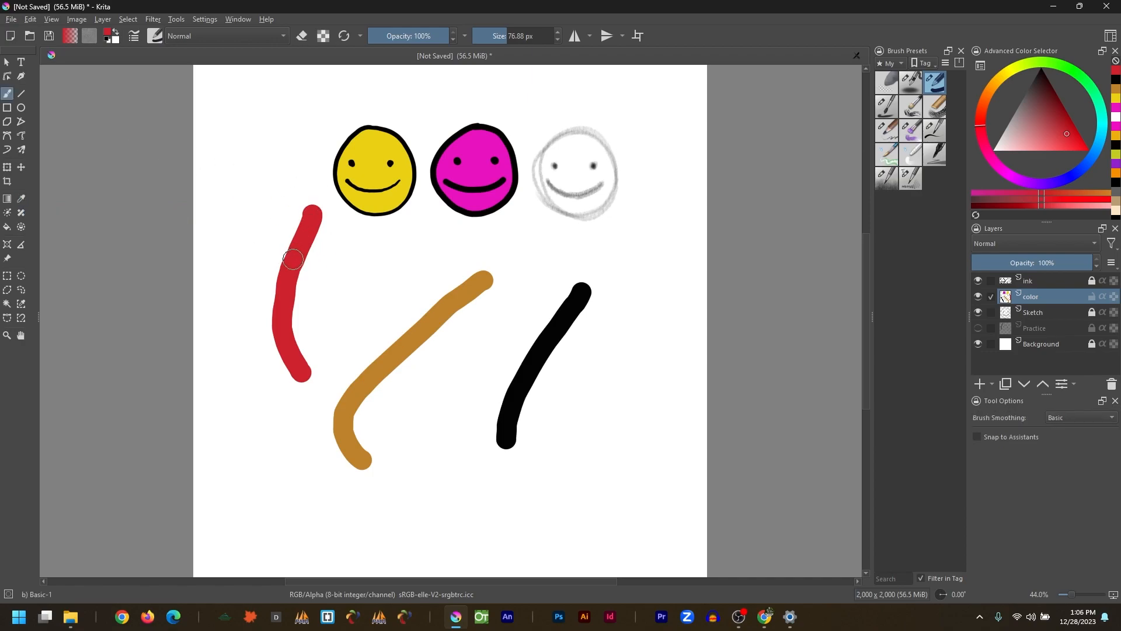
key("ctrl")
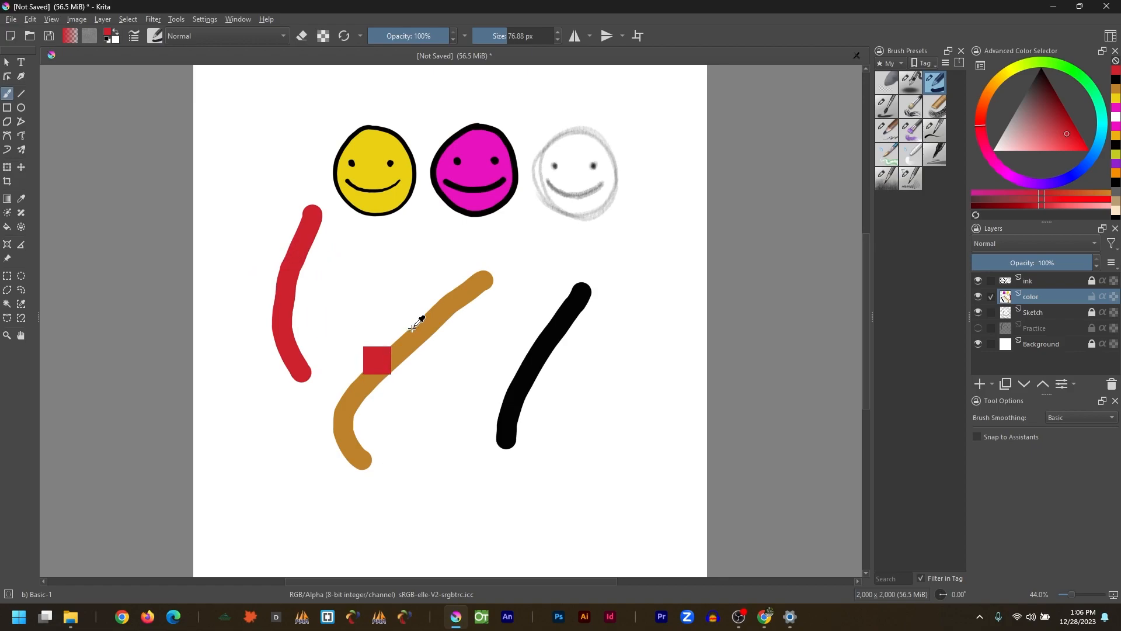
left_click(483, 167, "ctrl")
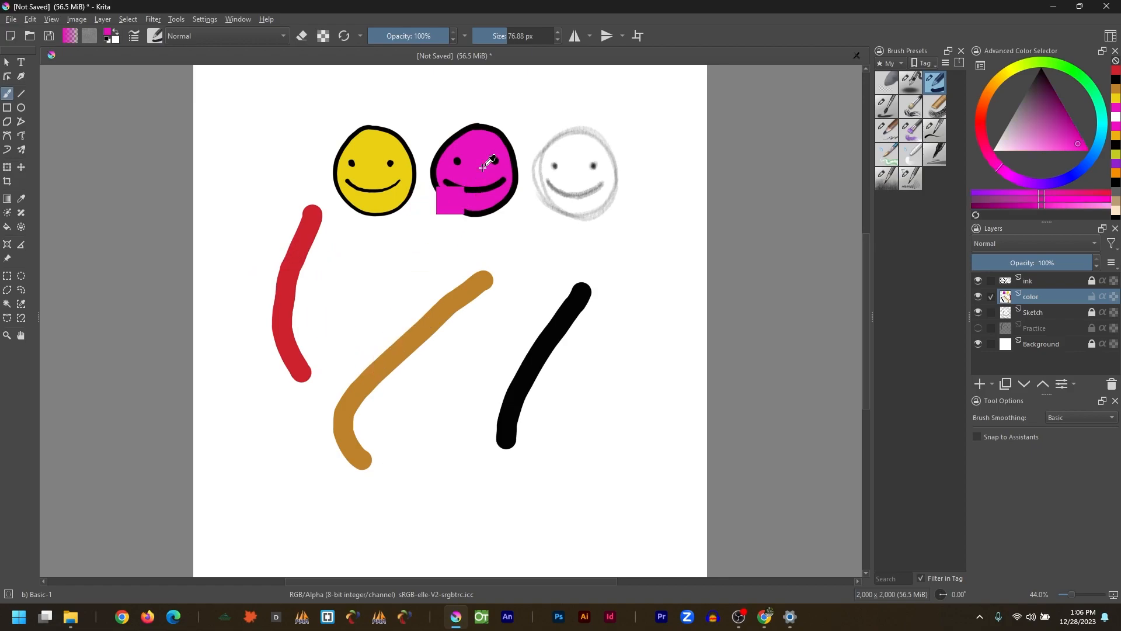
left_click(373, 170, "ctrl")
left_click(582, 305, "ctrl")
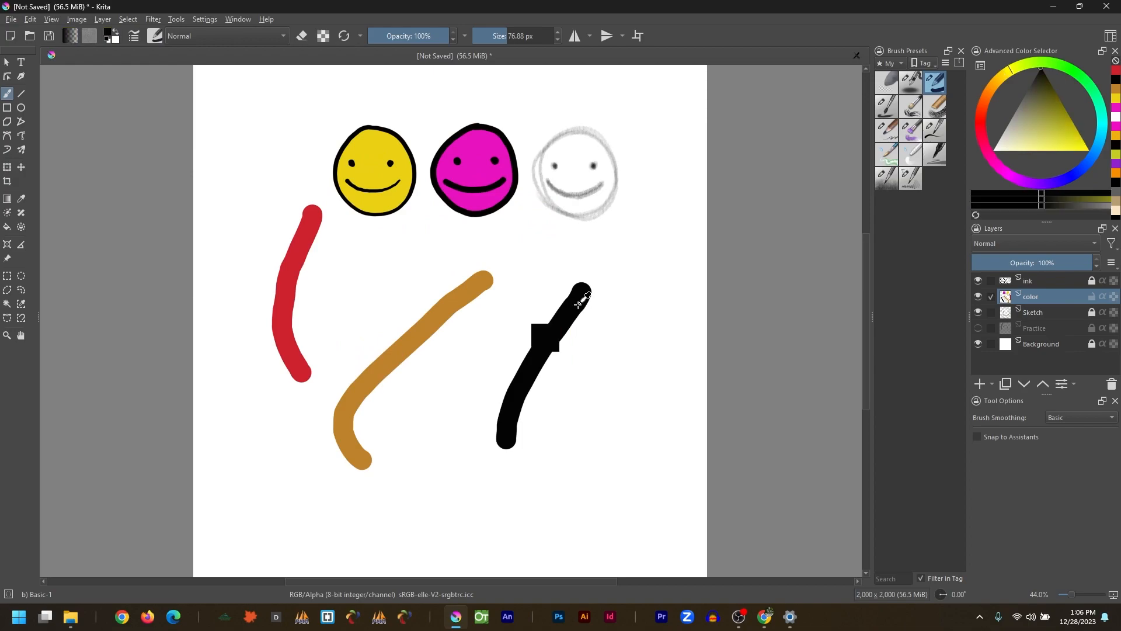
left_click(448, 304, "ctrl")
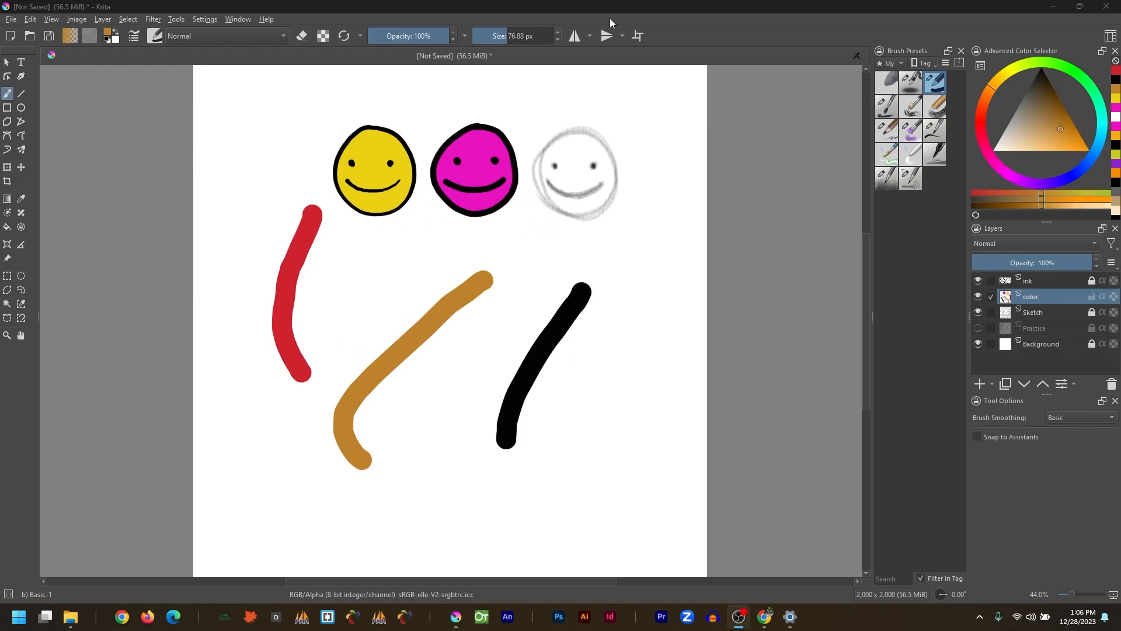
Step: Enclose the red stroke in a rectangular selection and delete it from the color layer
left_click(8, 277)
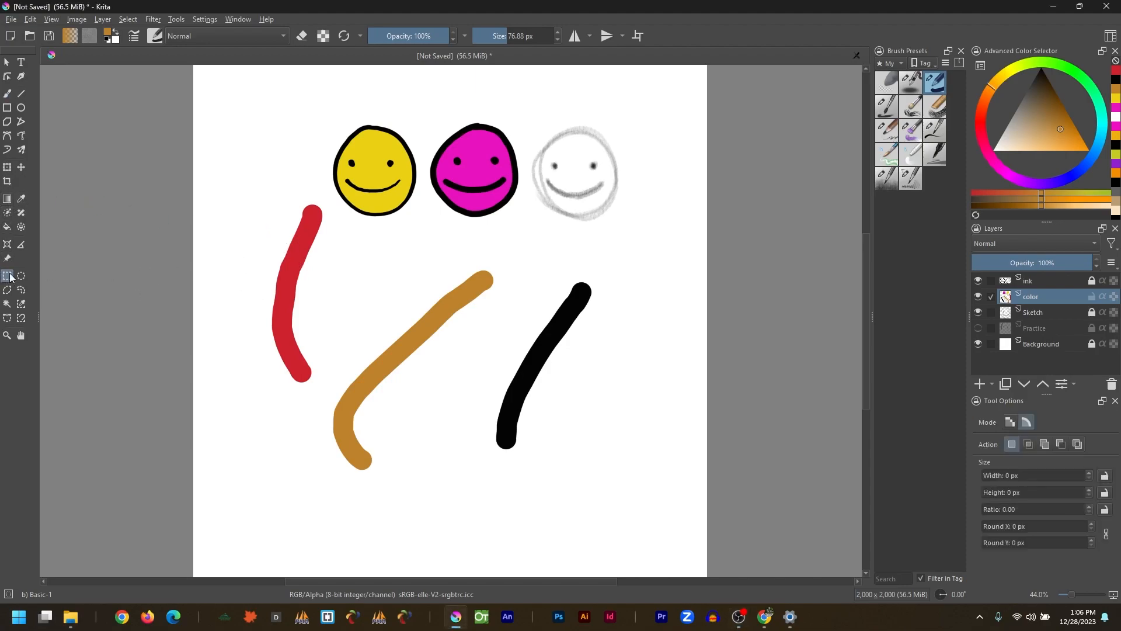
left_click_drag(240, 195, 327, 403)
key("Delete")
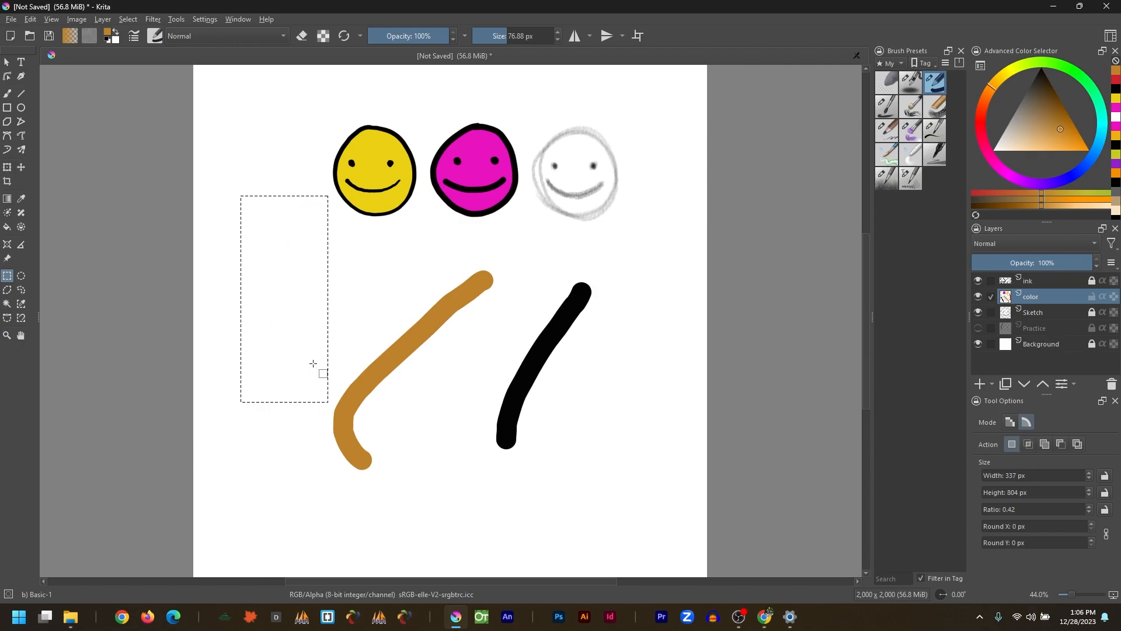
Step: Delete the brown and black strokes using two combined rectangular selections, and clear the selection
left_click(353, 304)
mouse_move(302, 245)
left_mouse_down()
mouse_move(532, 368)
mouse_move(677, 422)
mouse_move(655, 383)
left_mouse_up()
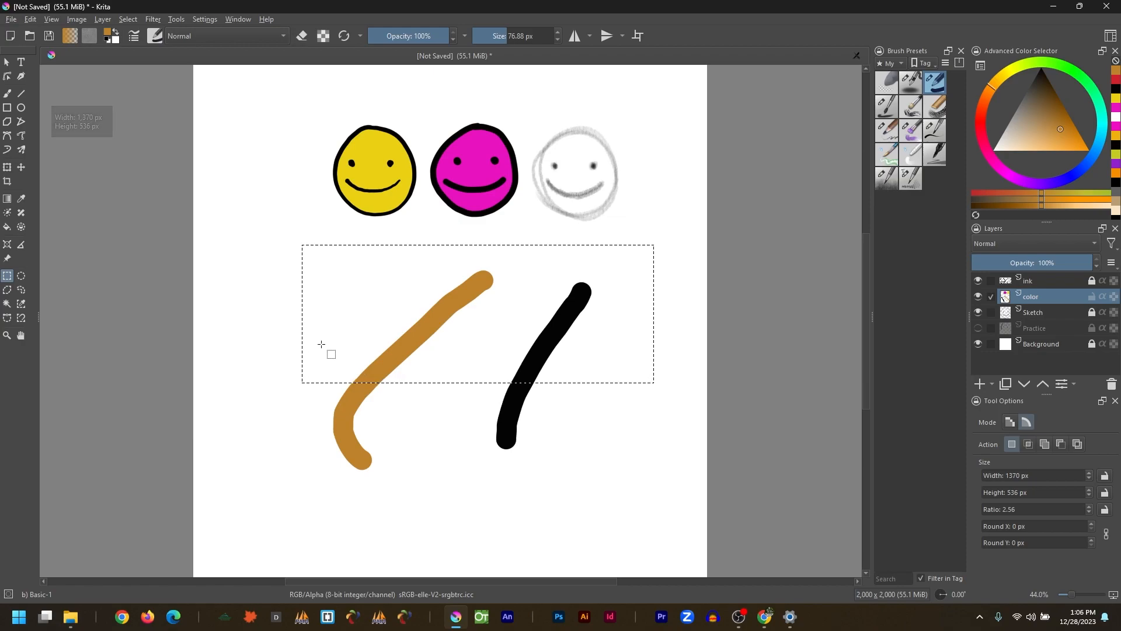
left_click_drag(321, 345, 584, 512)
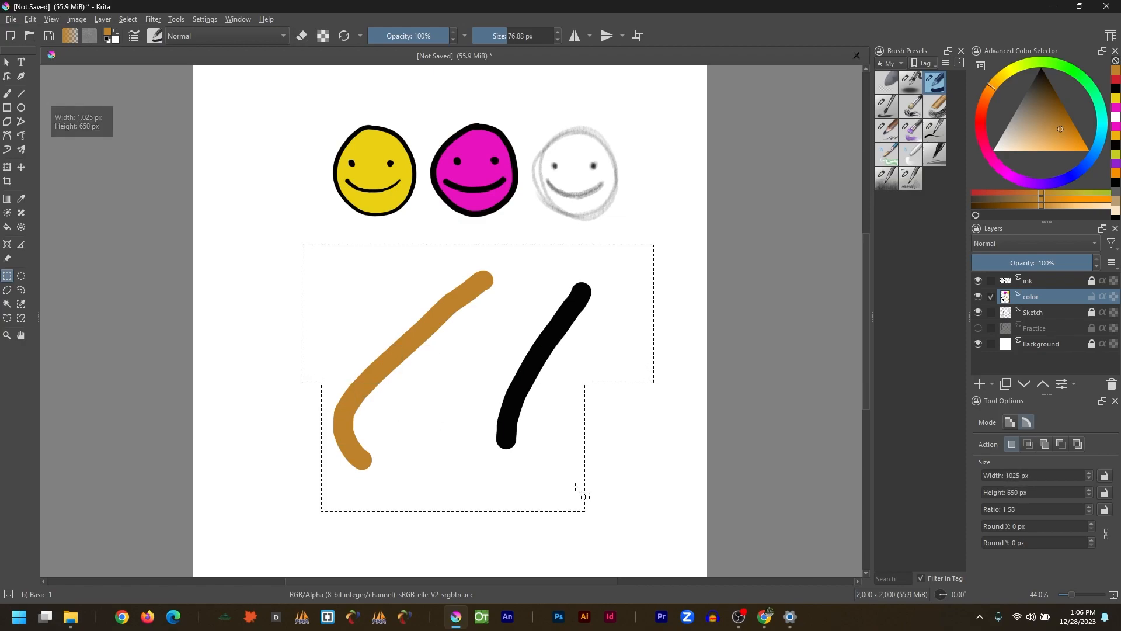
key("Delete")
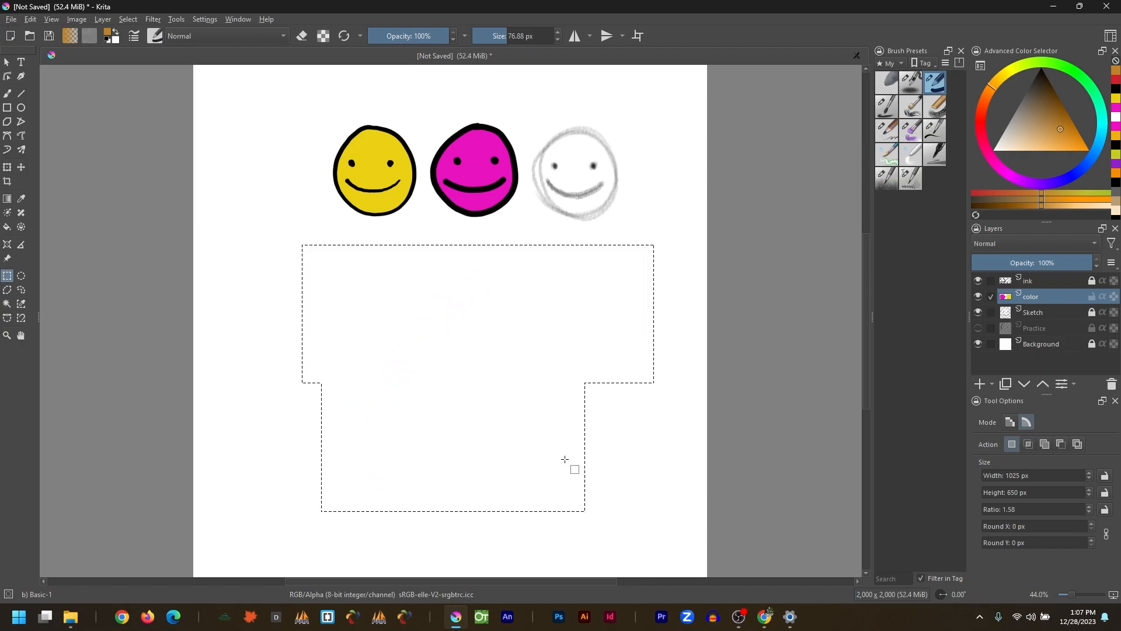
right_click(466, 331)
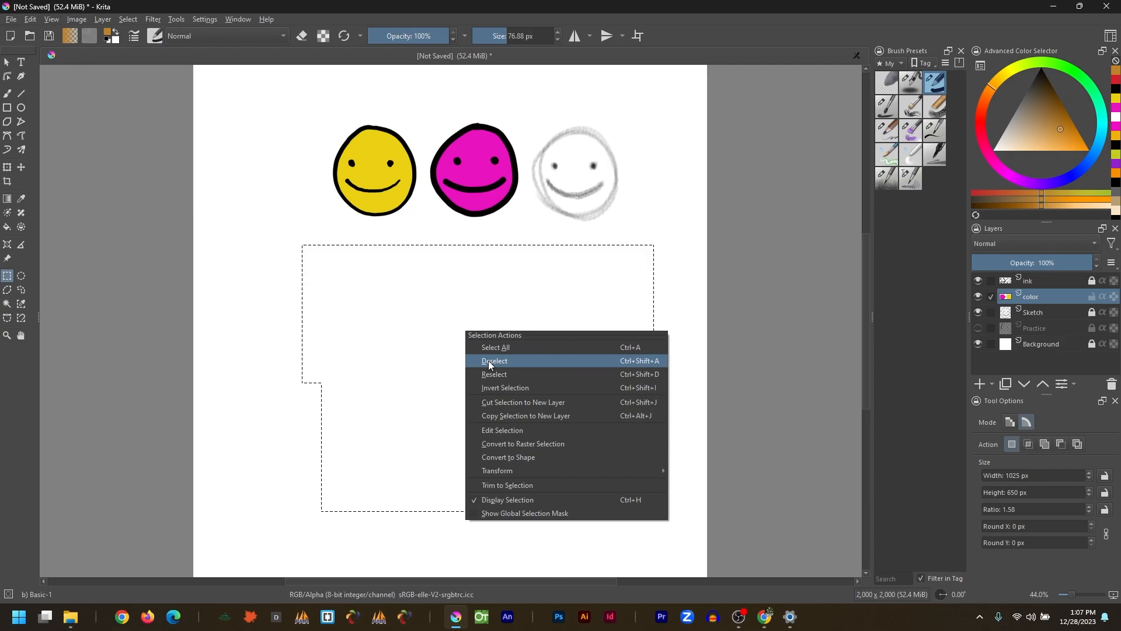
left_click(648, 362)
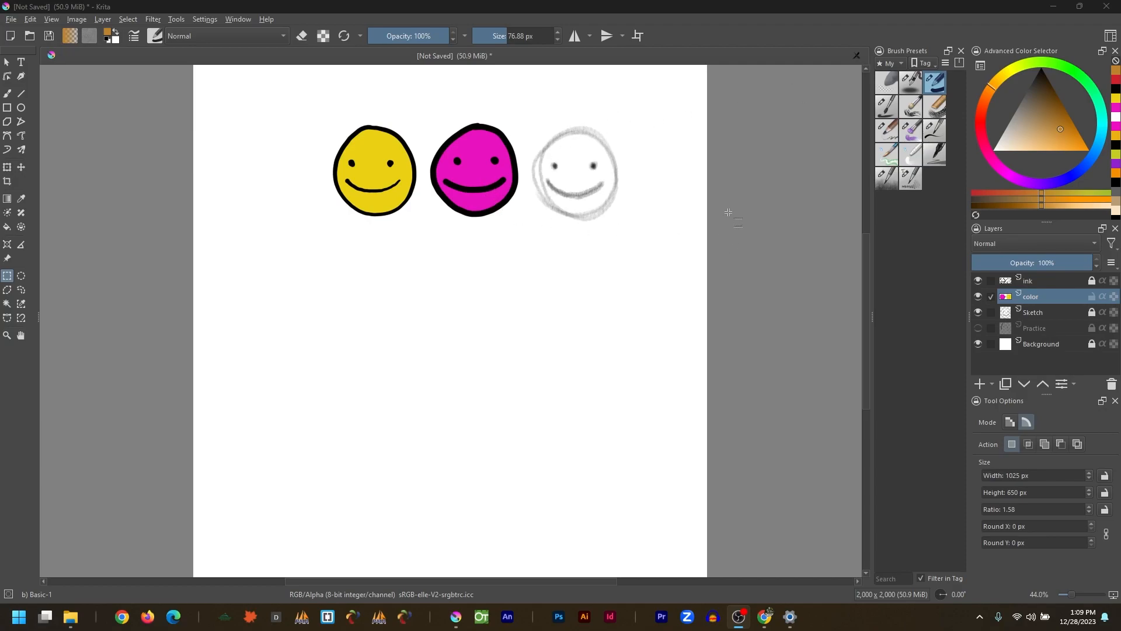
Step: Unlock the Sketch layer and return the canvas view to its unmirrored orientation
left_click(10, 65)
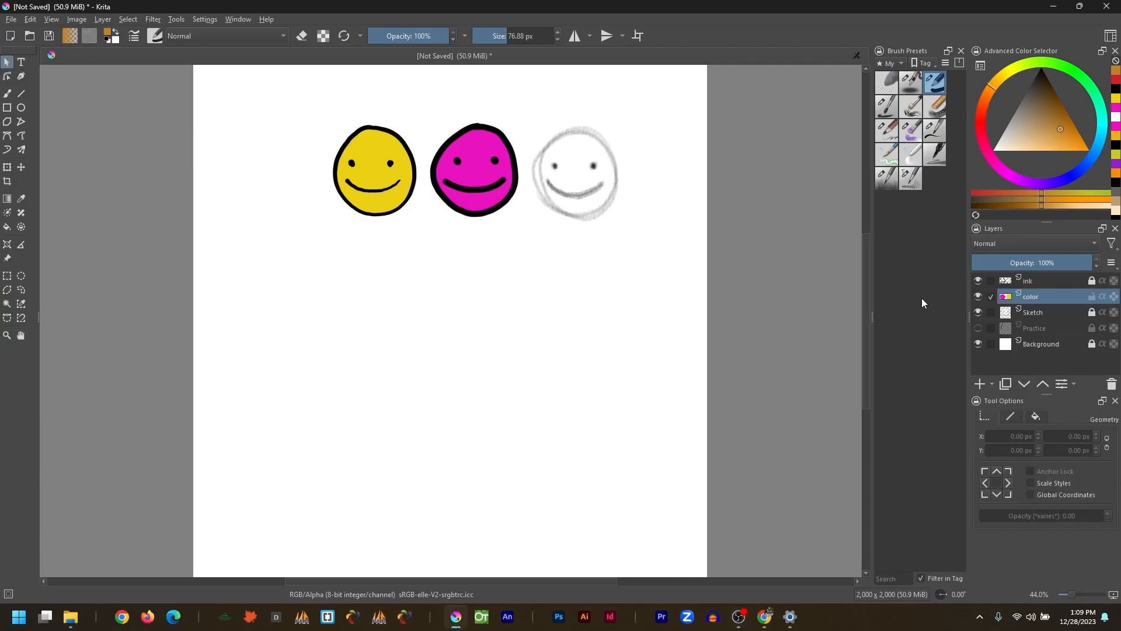
left_click(1091, 313)
key("m")
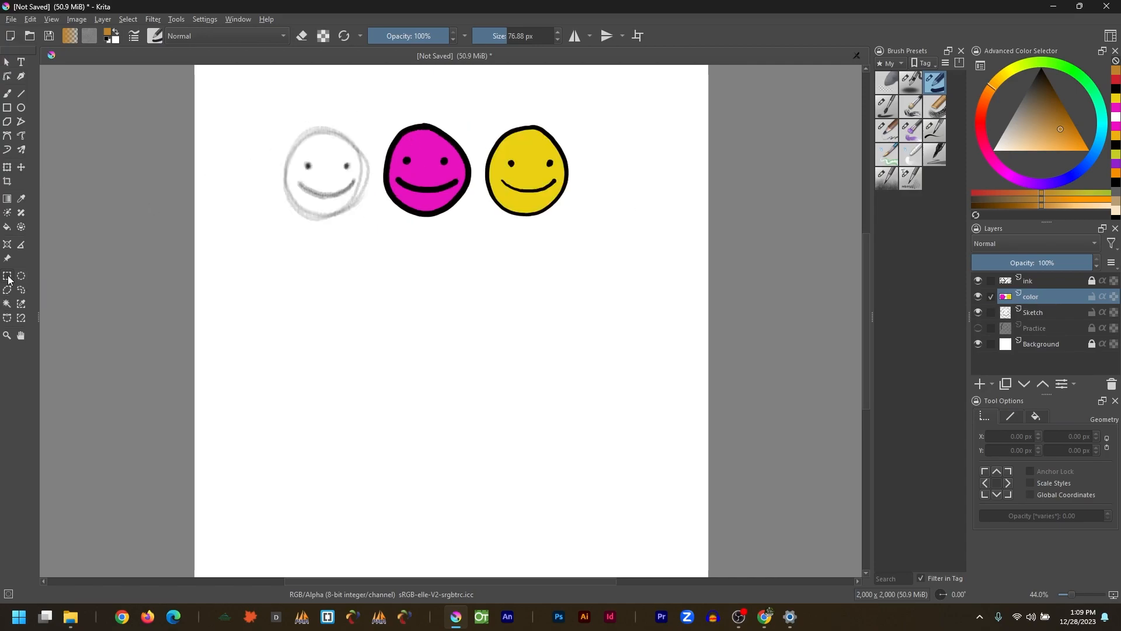
Step: Mirror the canvas view, enclose the magenta smiley in a rectangular selection, and delete its fill from the color layer
left_click(8, 277)
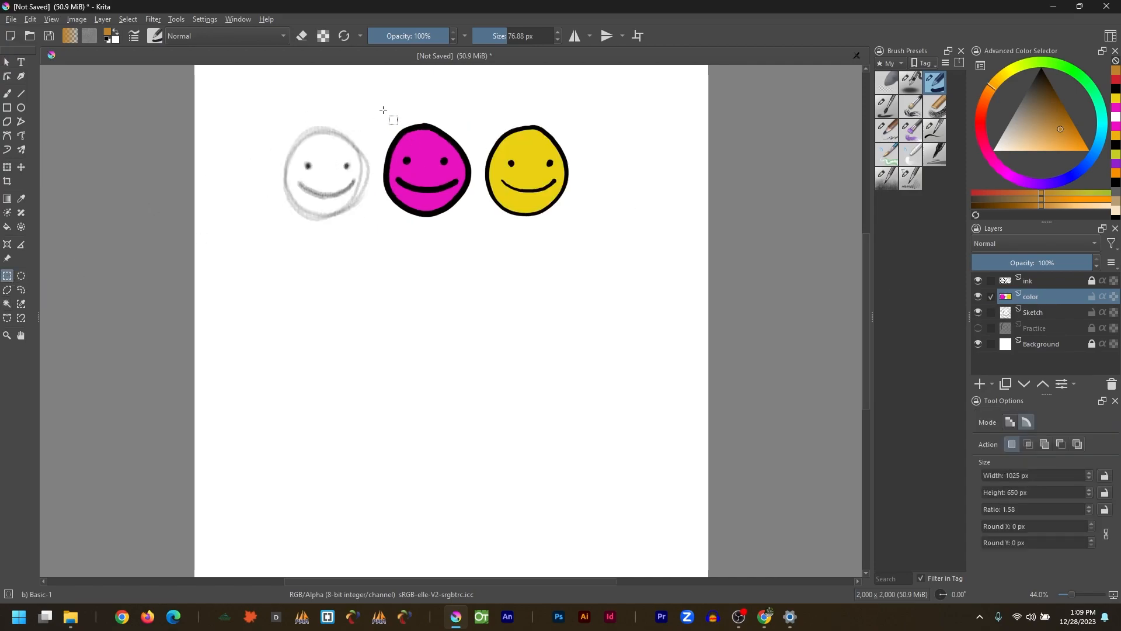
key("m")
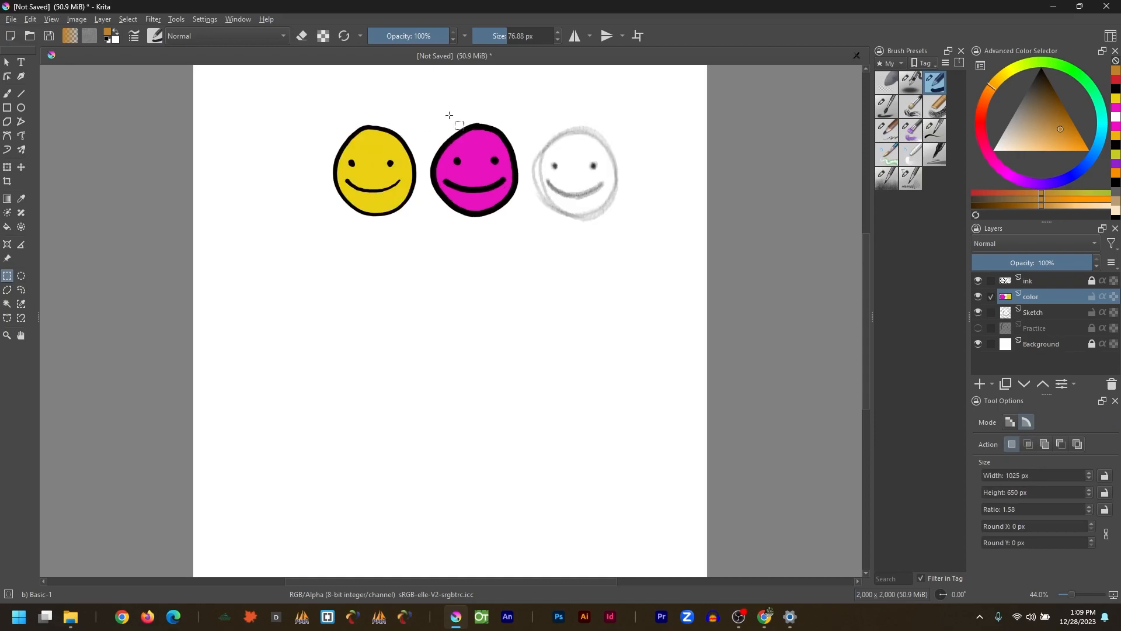
left_click_drag(426, 95, 528, 237)
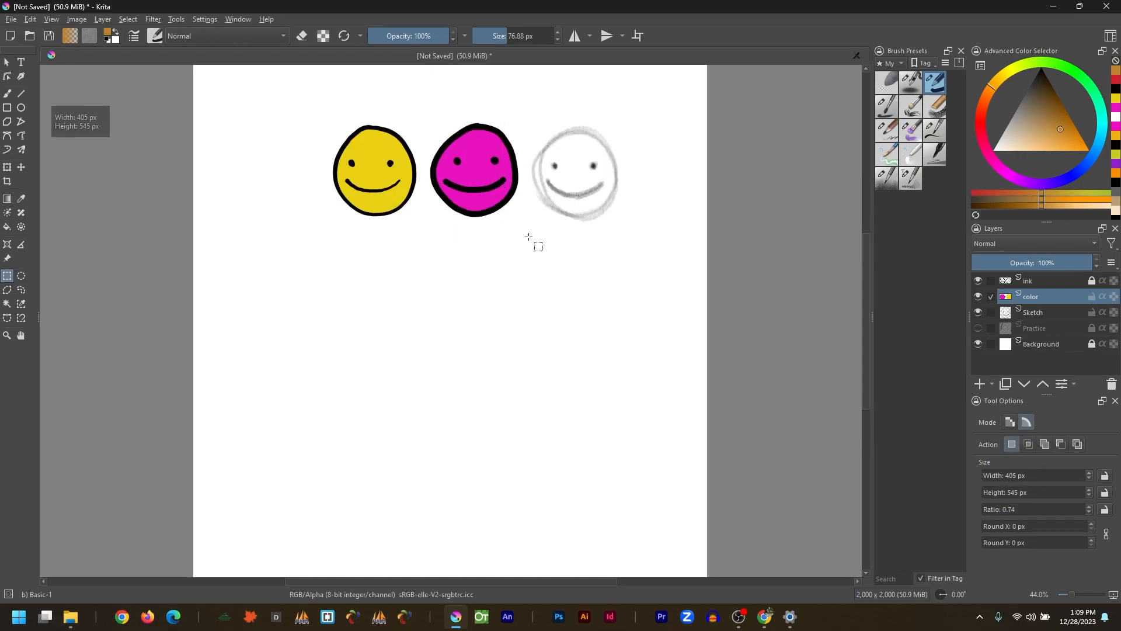
key("Delete")
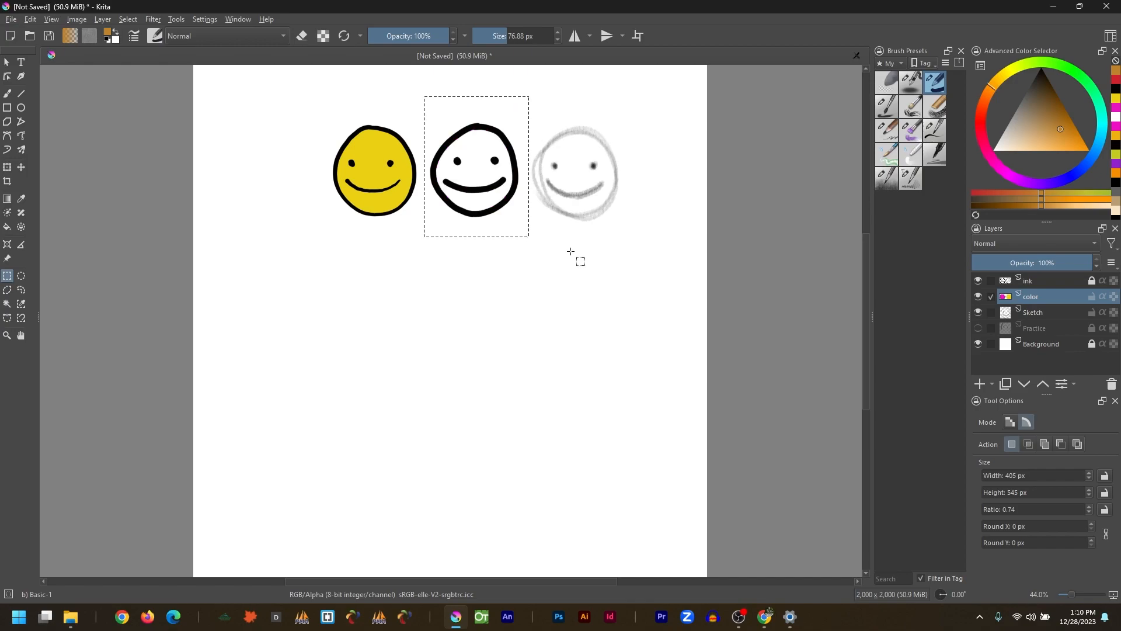
Step: Unlock the ink layer to delete the middle smiley's outline inside the selection, and clear the selection
left_click(1032, 281)
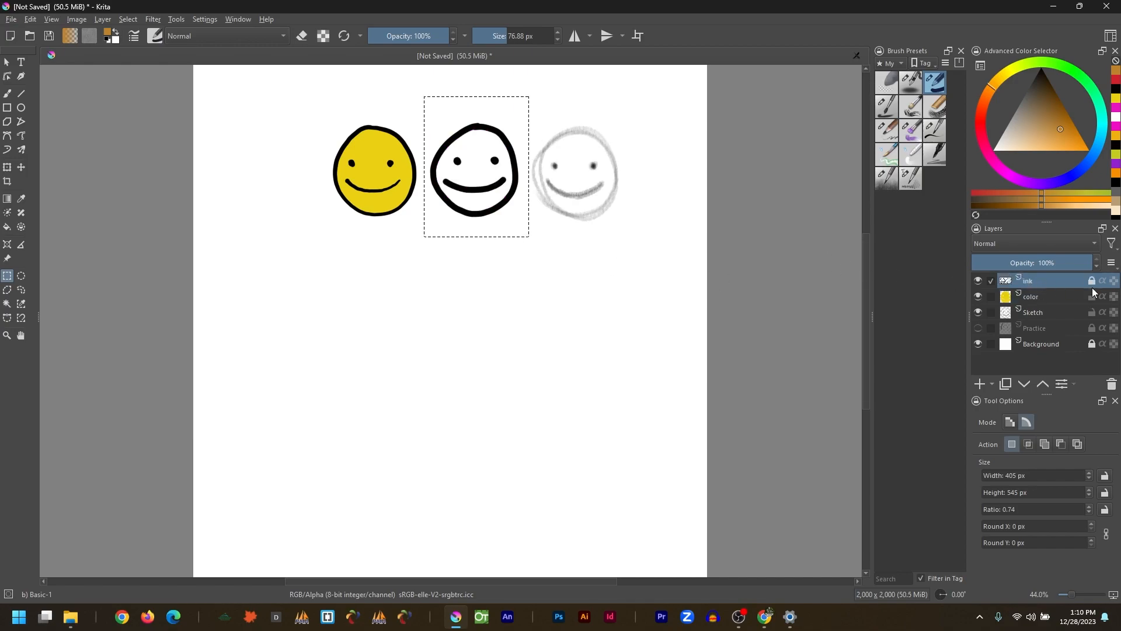
key("Delete")
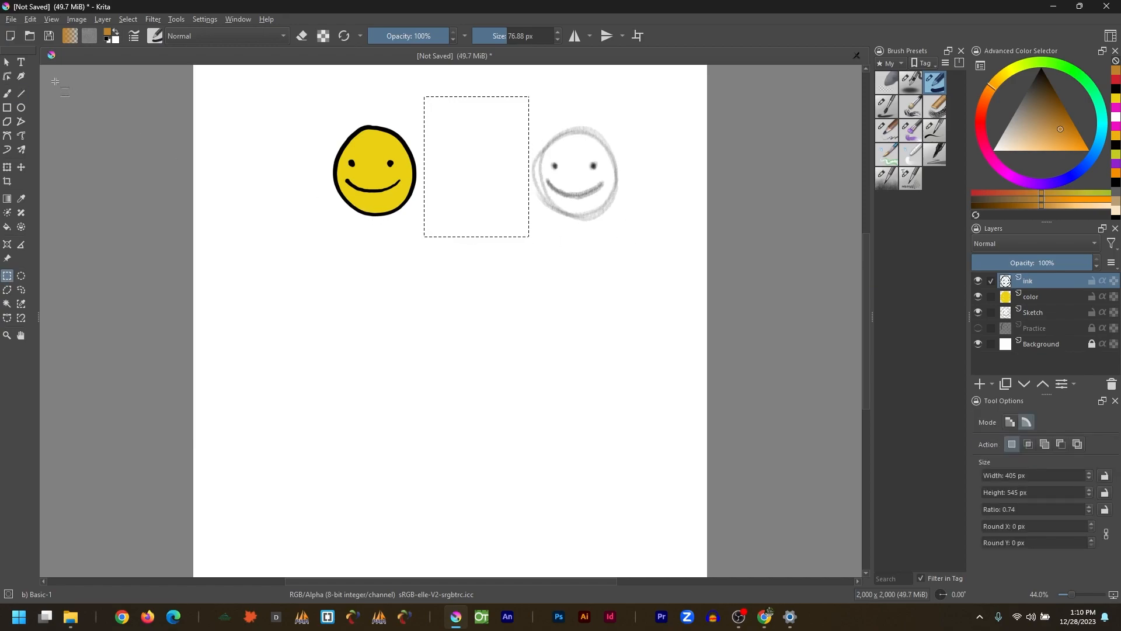
right_click(440, 132)
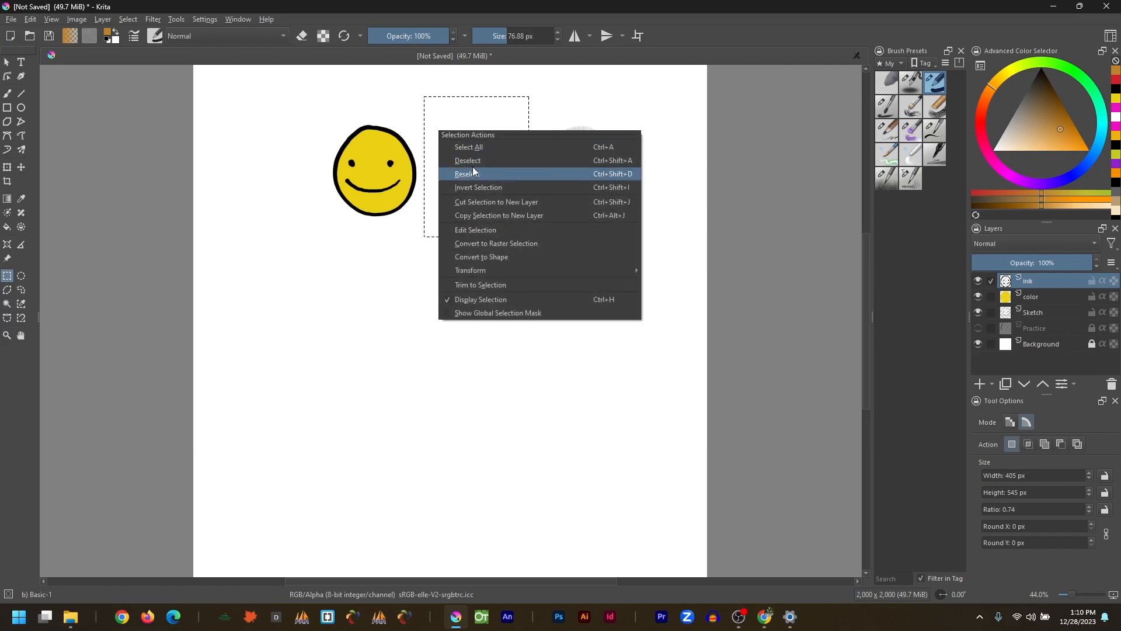
left_click(476, 160)
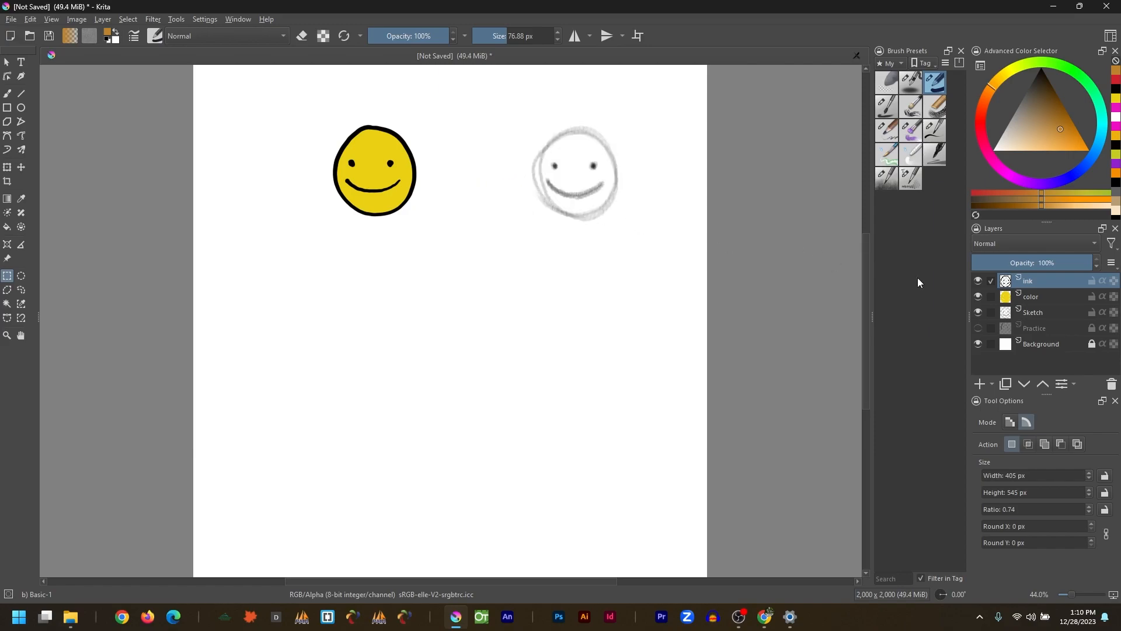
Step: Toggle the visibility of the ink and color layers to examine what each contributes to the yellow smiley
left_click(979, 281)
left_click(979, 283)
left_click(981, 283)
left_click(981, 284)
left_click(980, 284)
left_click(980, 283)
left_click(979, 298)
left_click(979, 299)
left_click(979, 299)
left_click(979, 298)
left_click(979, 299)
left_click(979, 298)
Step: Select the ink and color layers together and put them in a group
mouse_move(1038, 296)
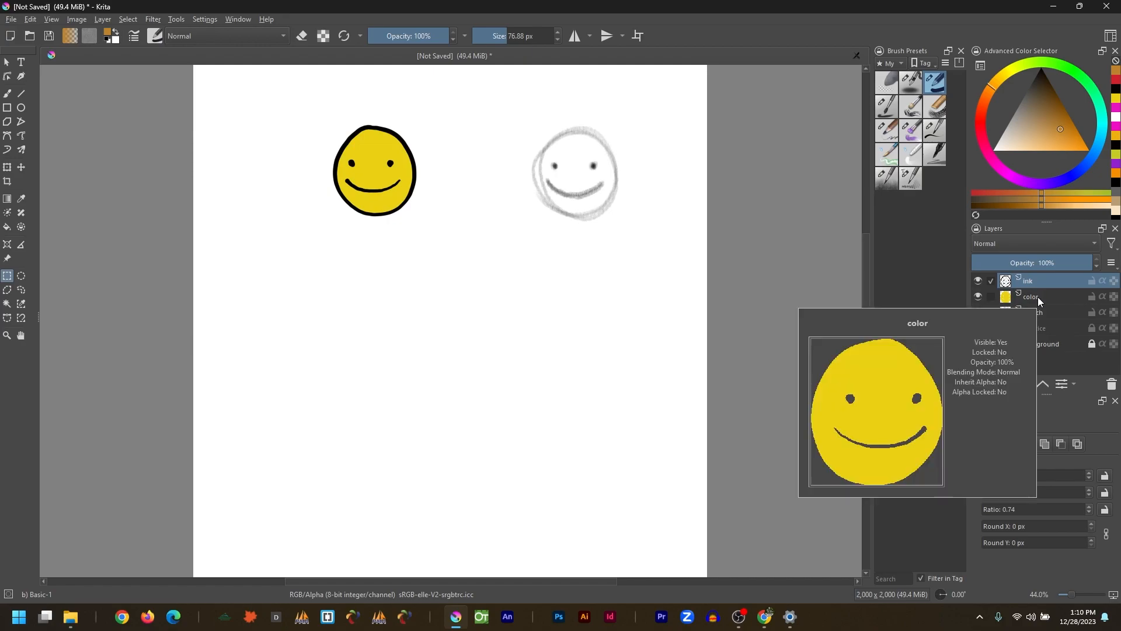
left_click(994, 293)
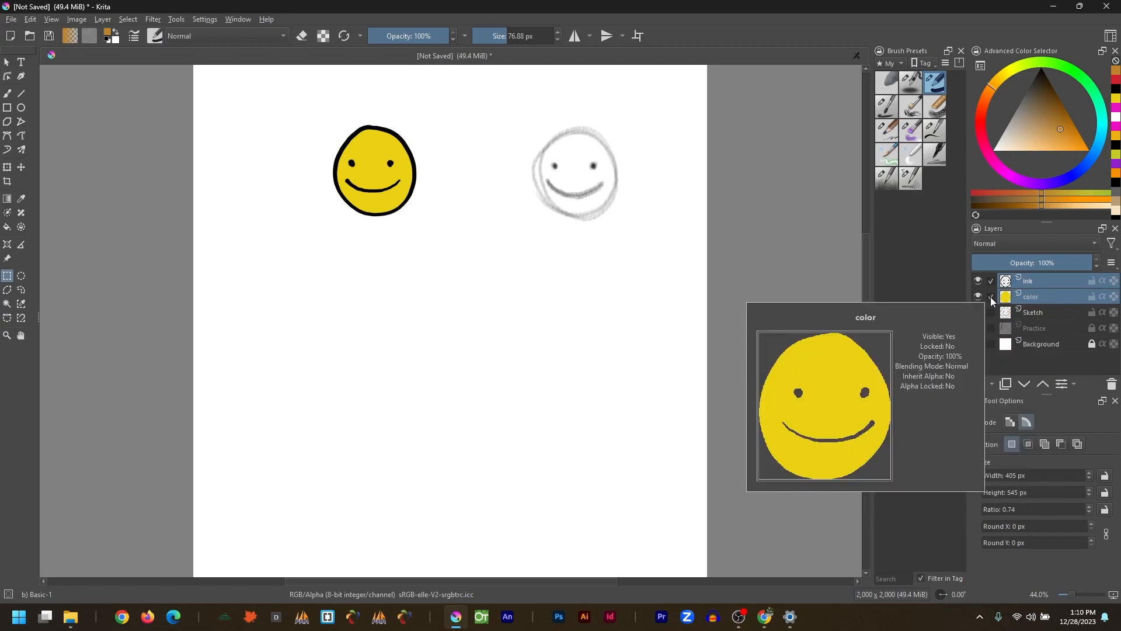
mouse_move(995, 298)
right_click(1035, 283)
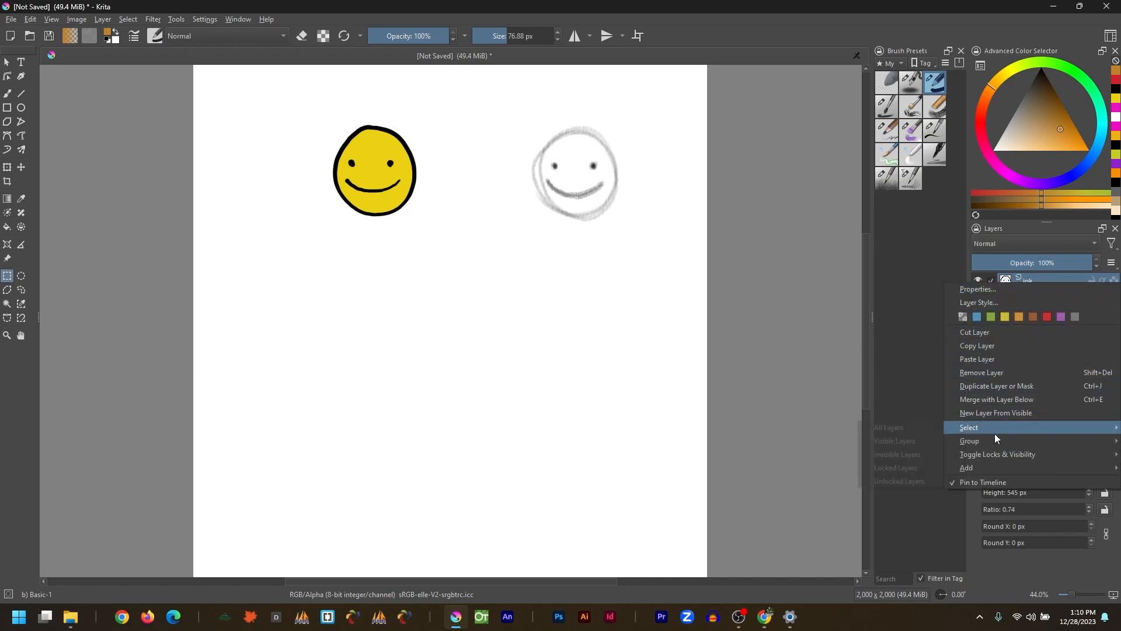
mouse_move(996, 440)
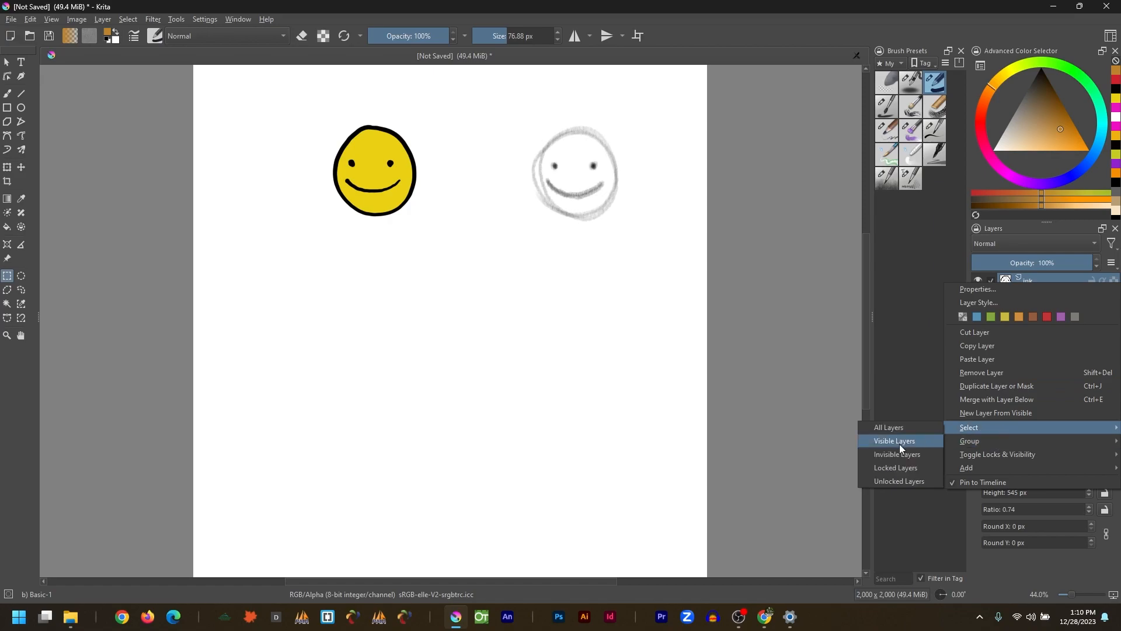
left_click(909, 440)
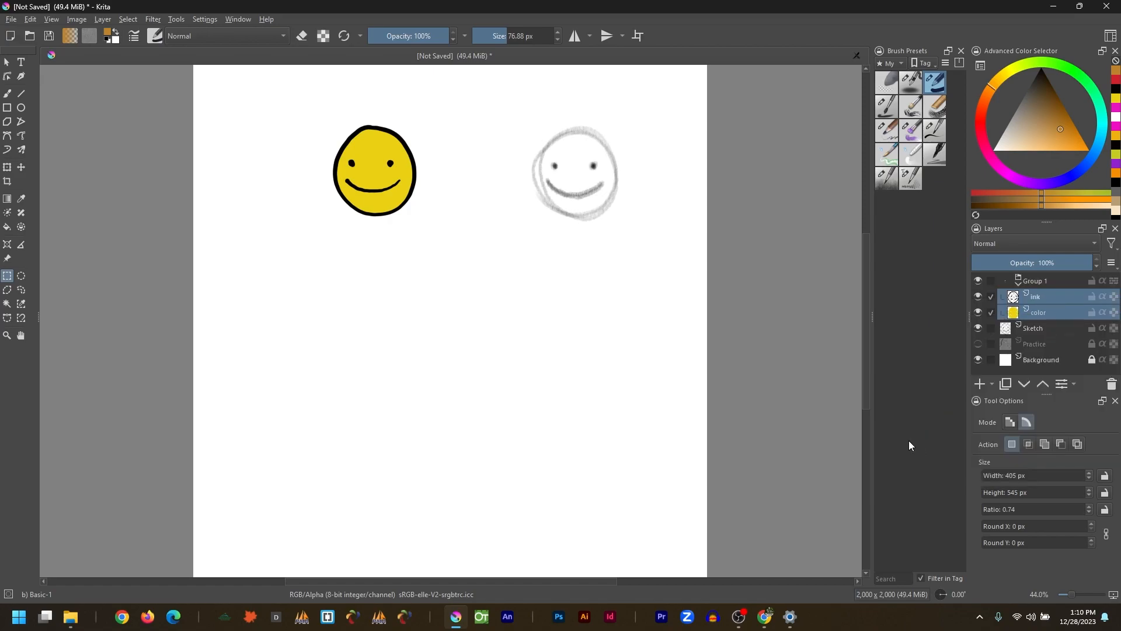
Step: Rename the new layer group as Yellow Smiley Face
double_click(1033, 281)
type("Yel")
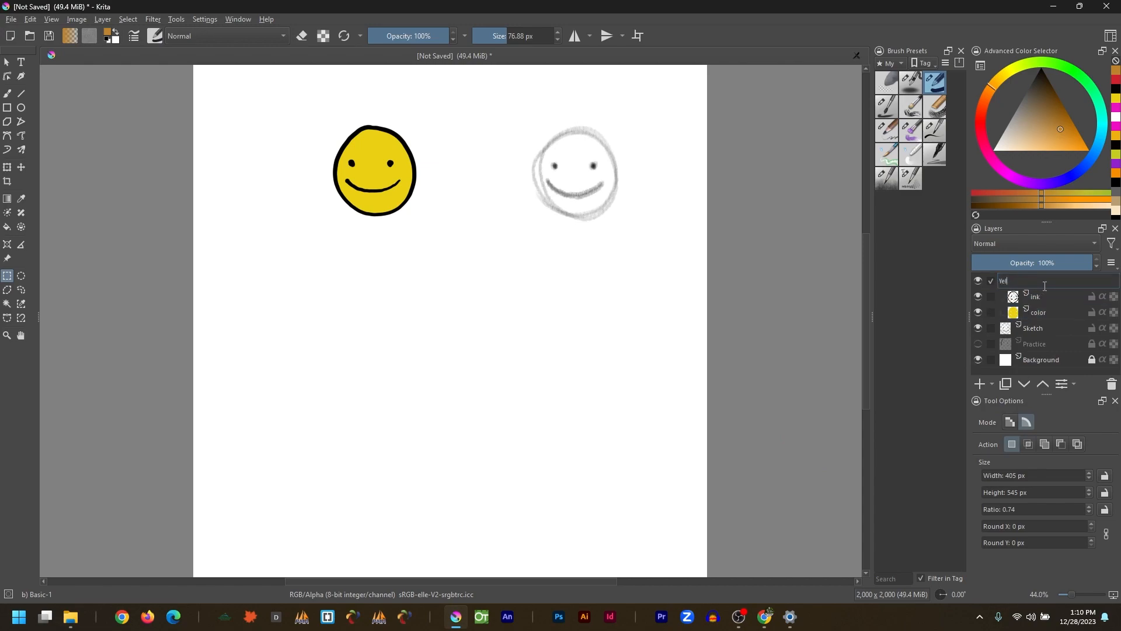
type("low M")
type("miley Face")
key("Return")
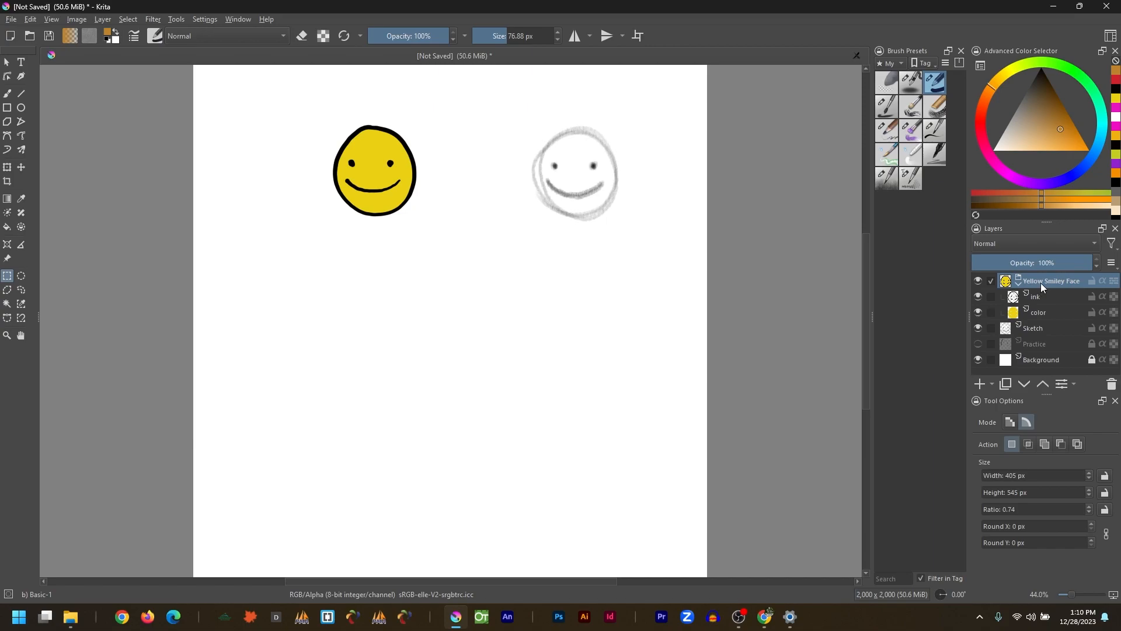
Step: On the color layer, sample the smiley's yellow with the freehand brush active and change it to a darker, duller olive shade
left_click(1038, 295)
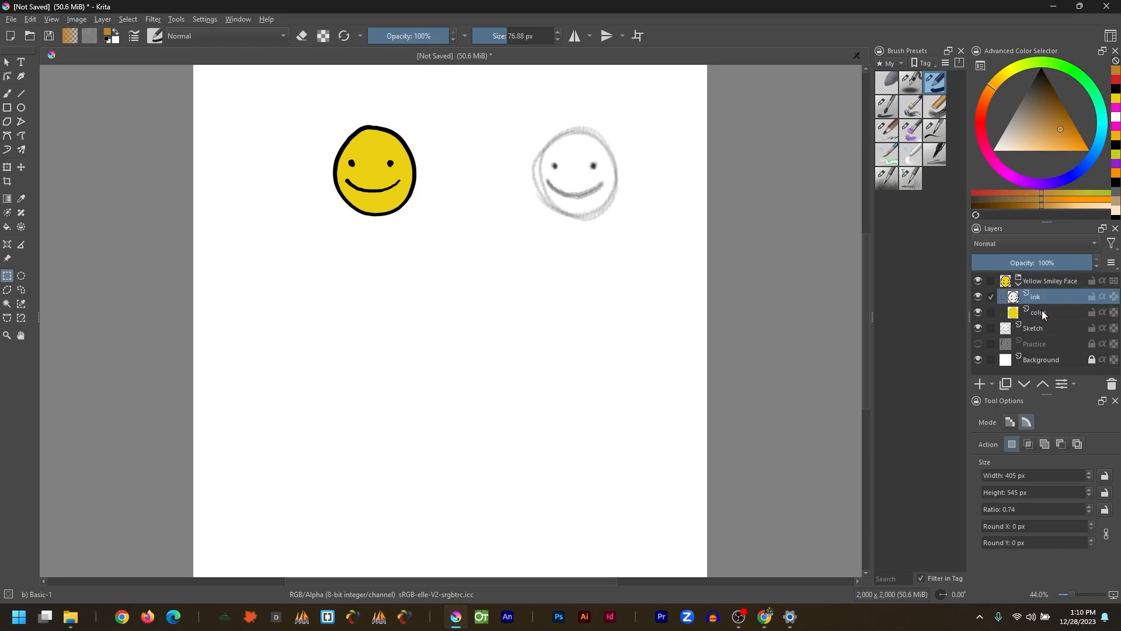
left_click(1042, 310)
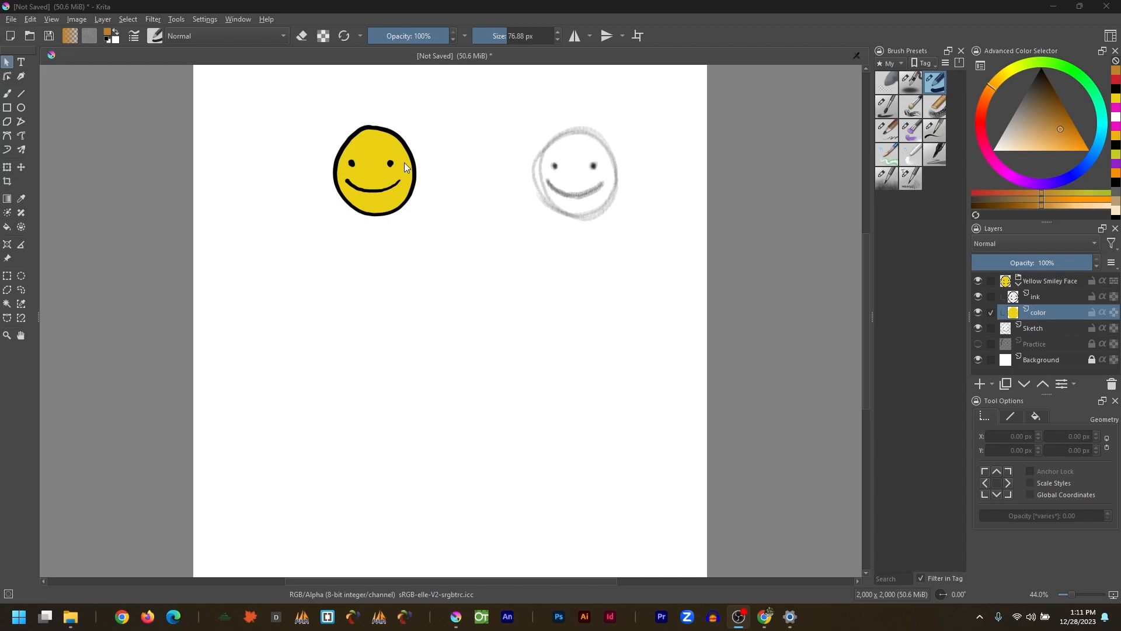
scroll(404, 163, "up", 6)
scroll(404, 162, "down", 2)
left_click_drag(296, 151, 433, 260)
scroll(432, 267, "up", 2)
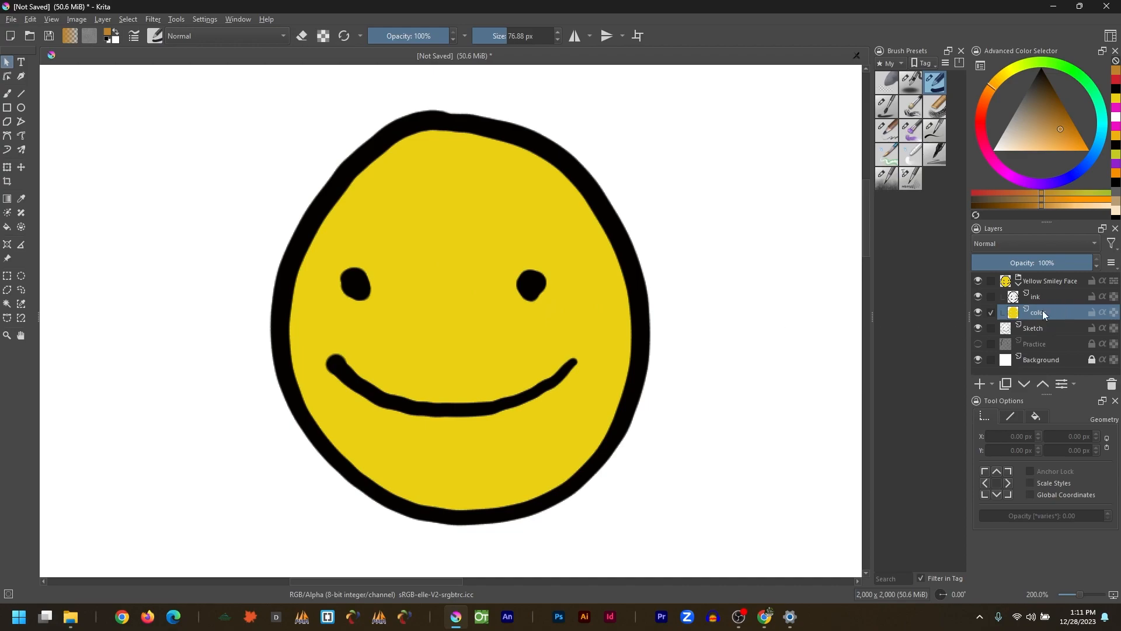
mouse_move(1039, 313)
left_click(12, 98)
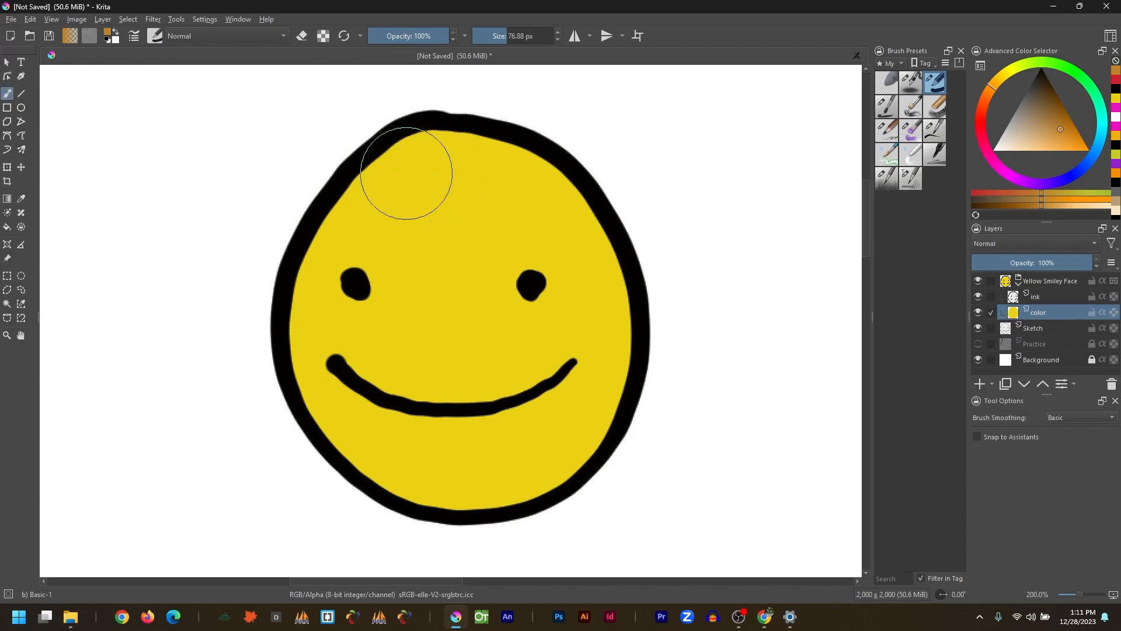
key("ctrl")
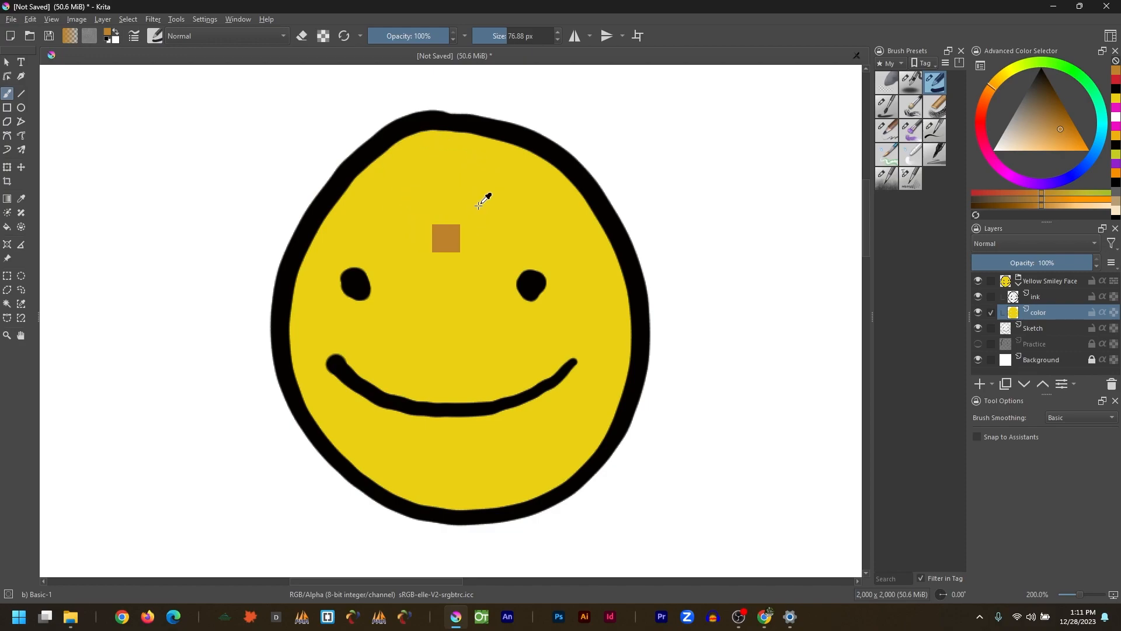
left_click(479, 204, "ctrl")
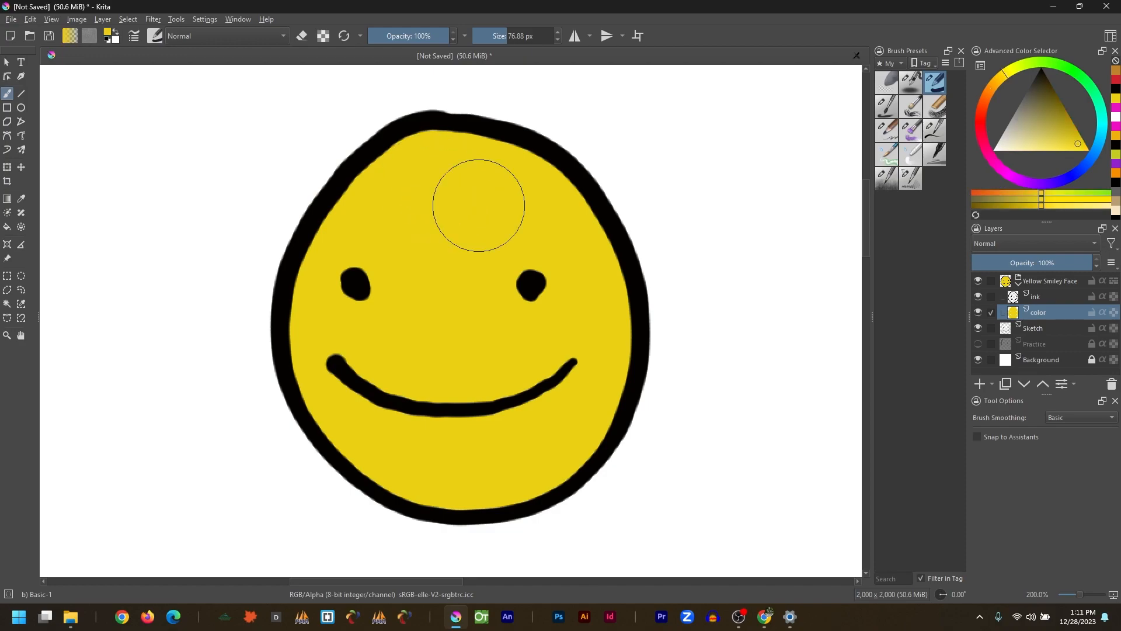
left_click_drag(1072, 138, 1044, 122)
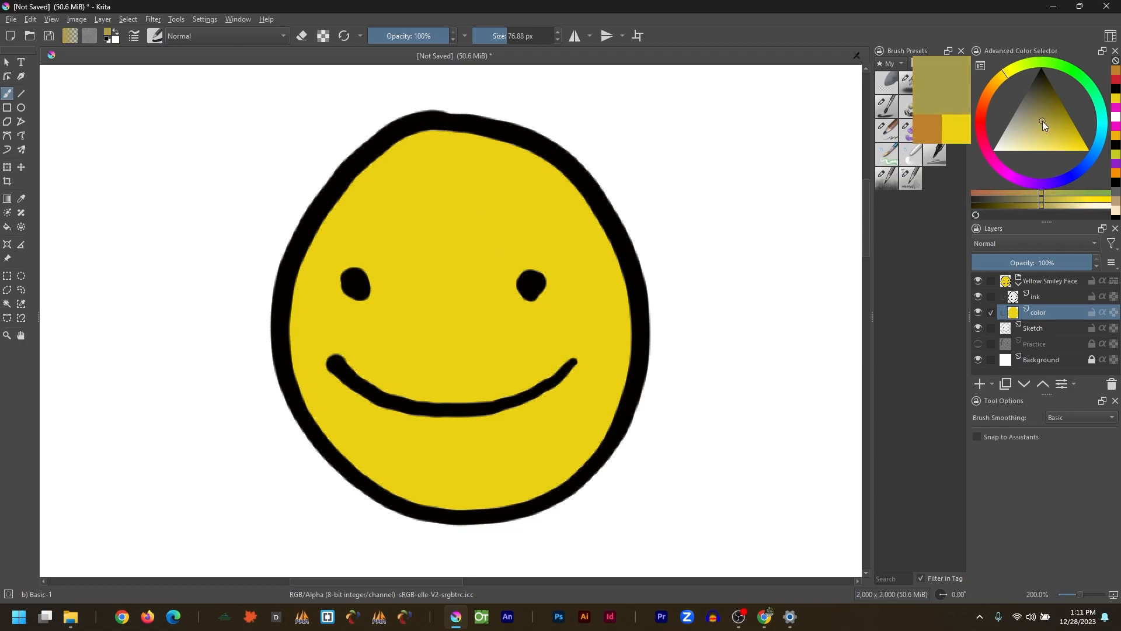
Step: Try an olive shadow stroke along the smiley's left and lower edge on the color layer, and undo it
mouse_move(347, 141)
left_mouse_down()
mouse_move(307, 227)
mouse_move(306, 362)
mouse_move(380, 485)
mouse_move(587, 549)
mouse_move(643, 514)
left_mouse_up()
key("1")
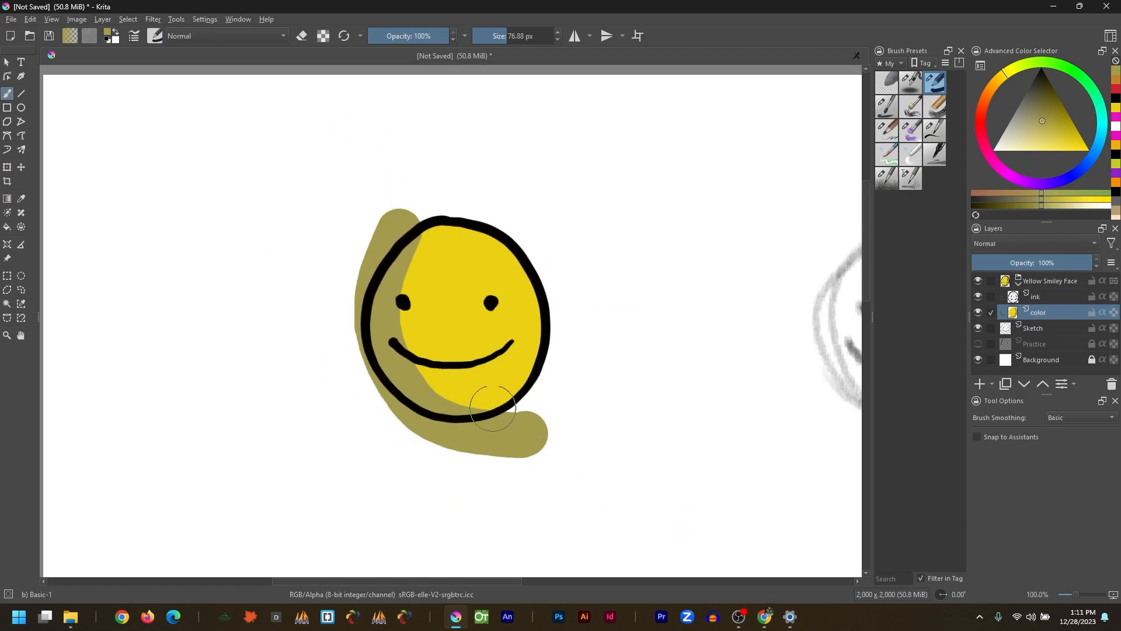
key("ctrl+z")
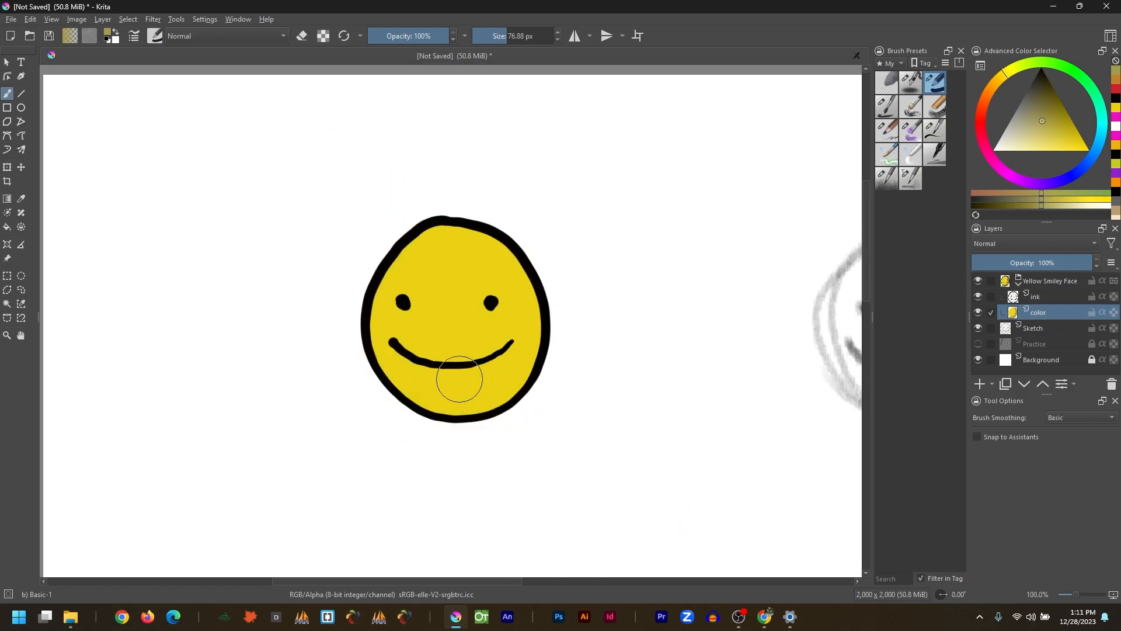
Step: Turn on Preserve Alpha and paint an olive shadow along the smiley's lower-left edge
left_click(321, 37)
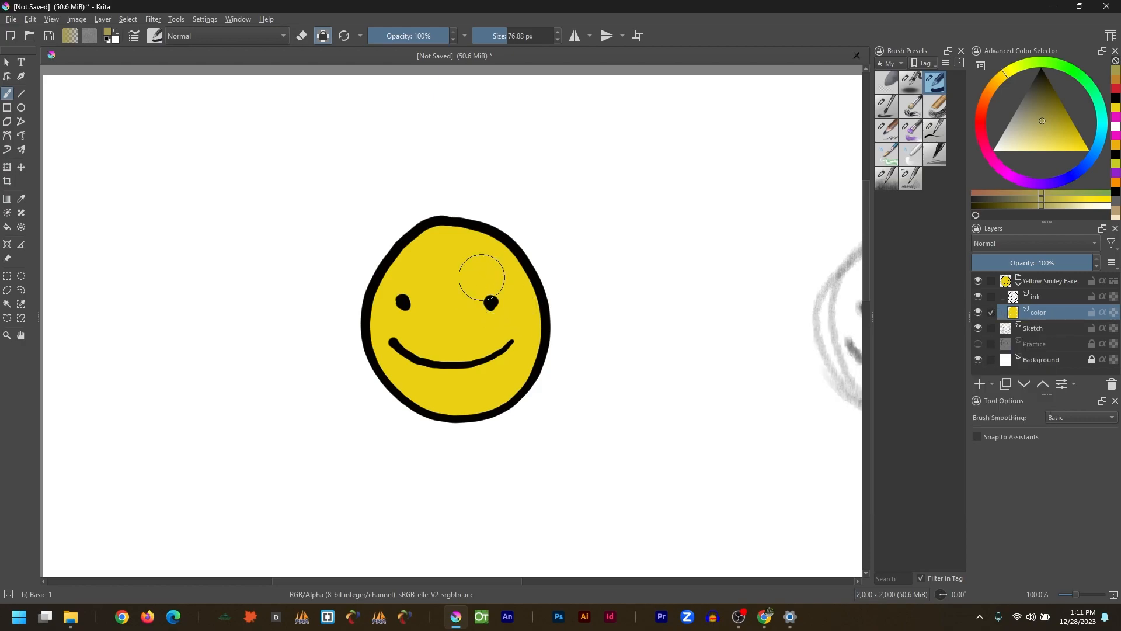
mouse_move(362, 260)
left_mouse_down()
mouse_move(376, 355)
mouse_move(398, 393)
mouse_move(443, 433)
left_mouse_up()
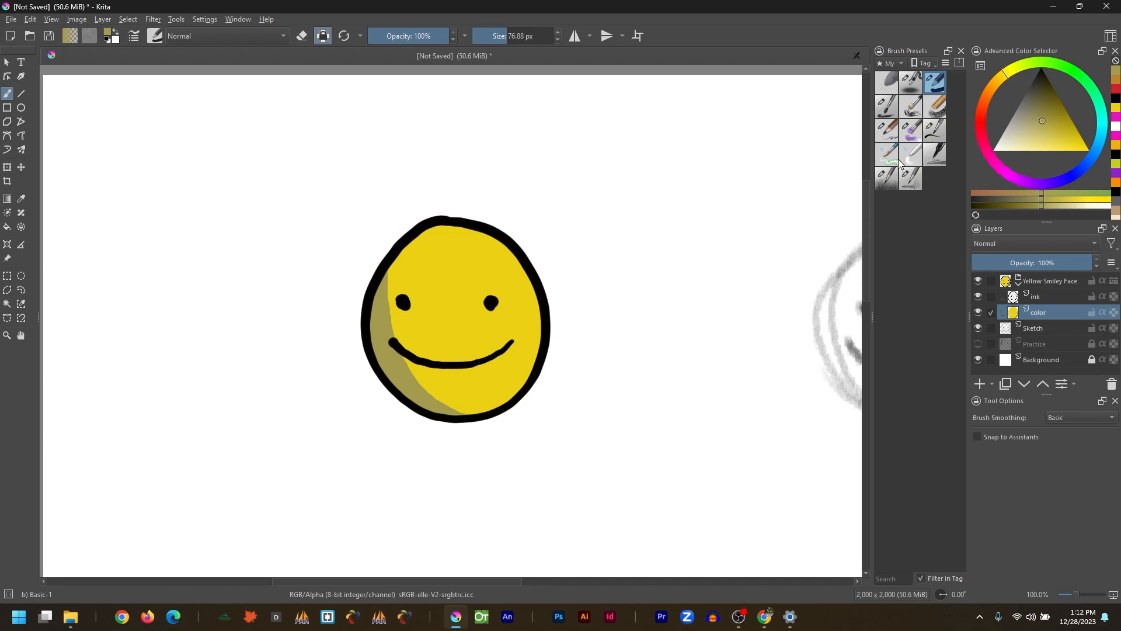
Step: Paint a pale cream highlight along the smiley's upper-right edge, and undo both the highlight and the shadow
left_click(469, 262, "ctrl")
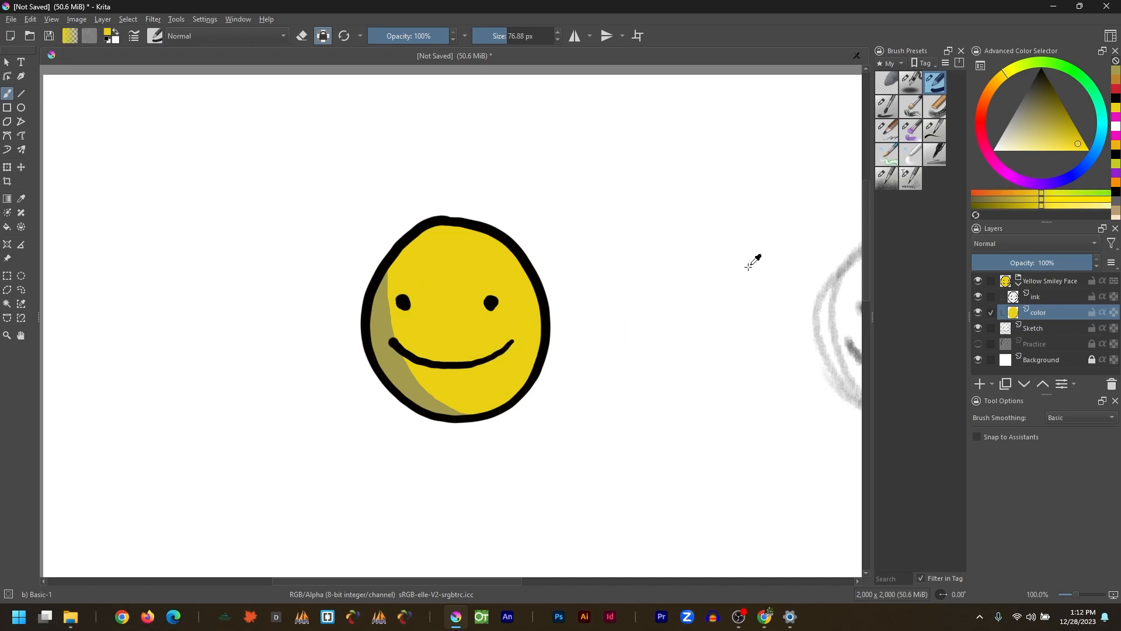
left_click_drag(1018, 141, 1008, 148)
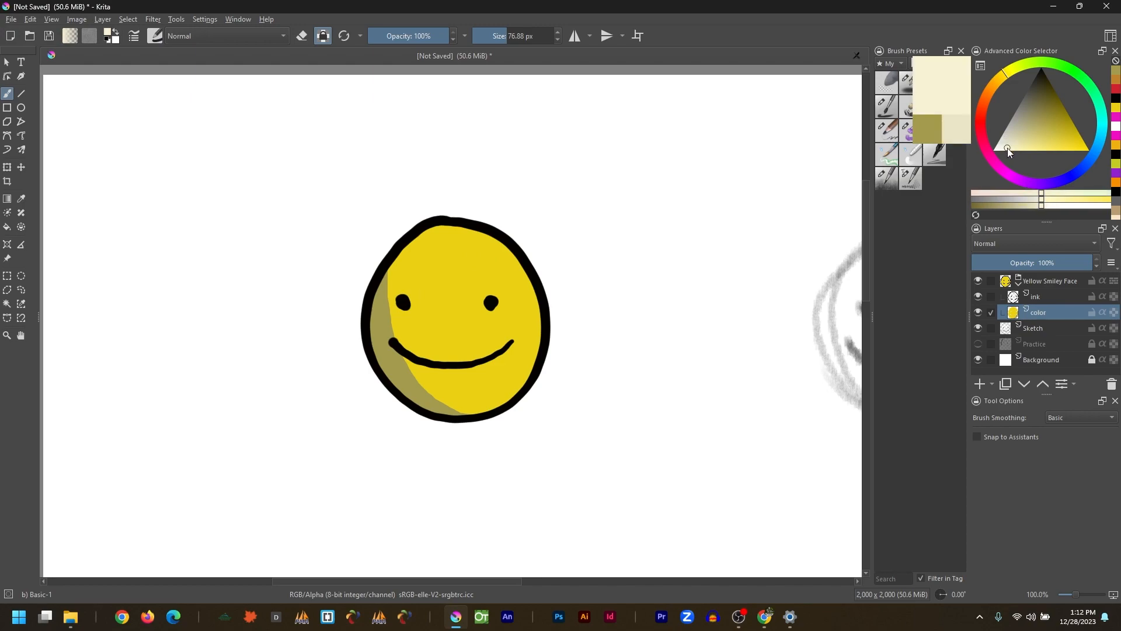
left_click_drag(475, 262, 481, 266)
key("ctrl+z")
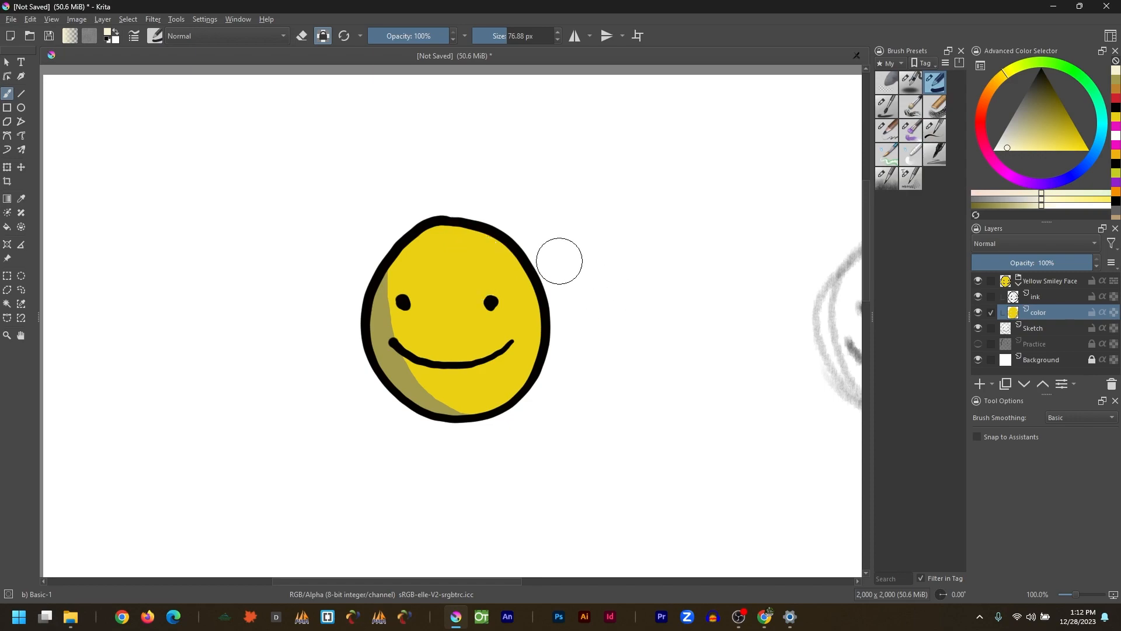
mouse_move(454, 208)
left_mouse_down()
mouse_move(517, 243)
mouse_move(553, 293)
mouse_move(566, 356)
left_mouse_up()
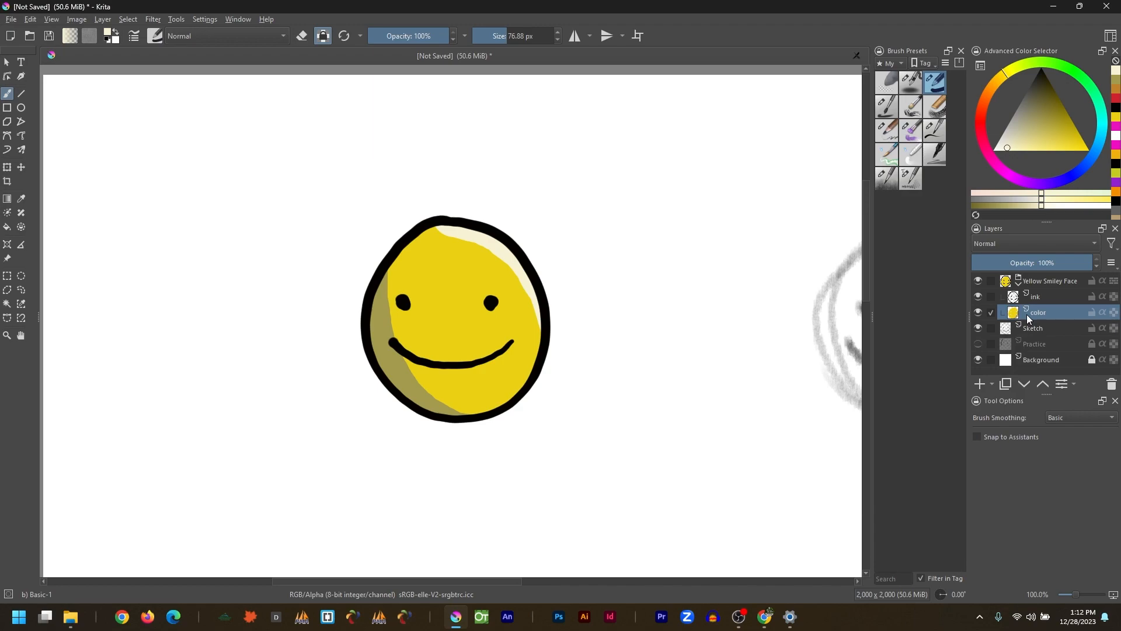
key("ctrl+z")
key("ctrl+z")
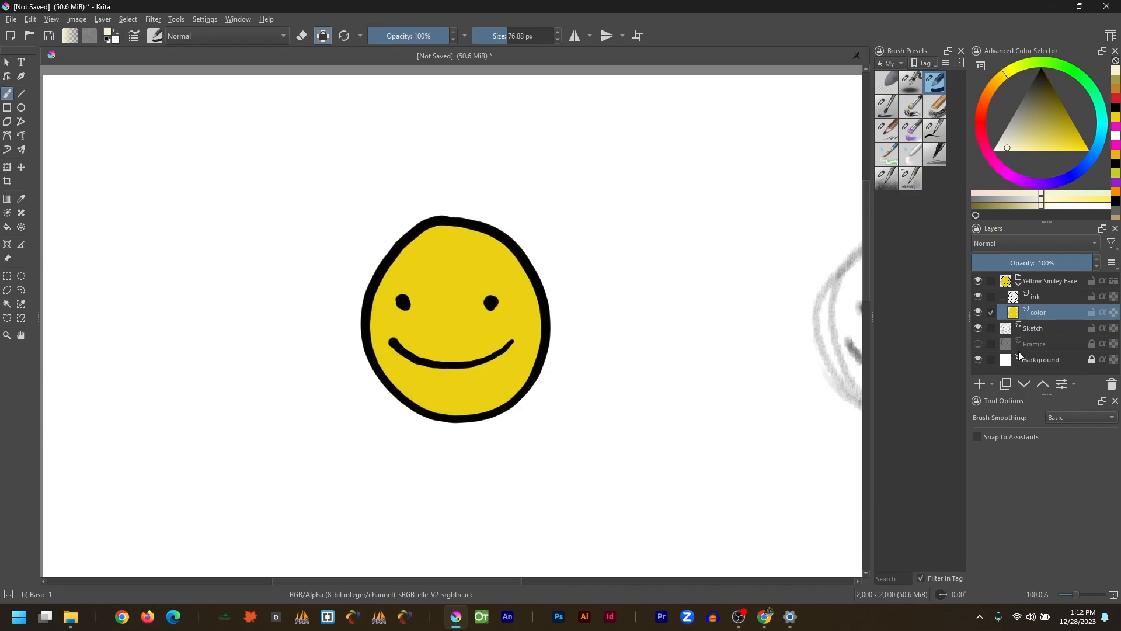
Step: Add a paint layer directly above the color layer and name it Shadow
left_click(982, 387)
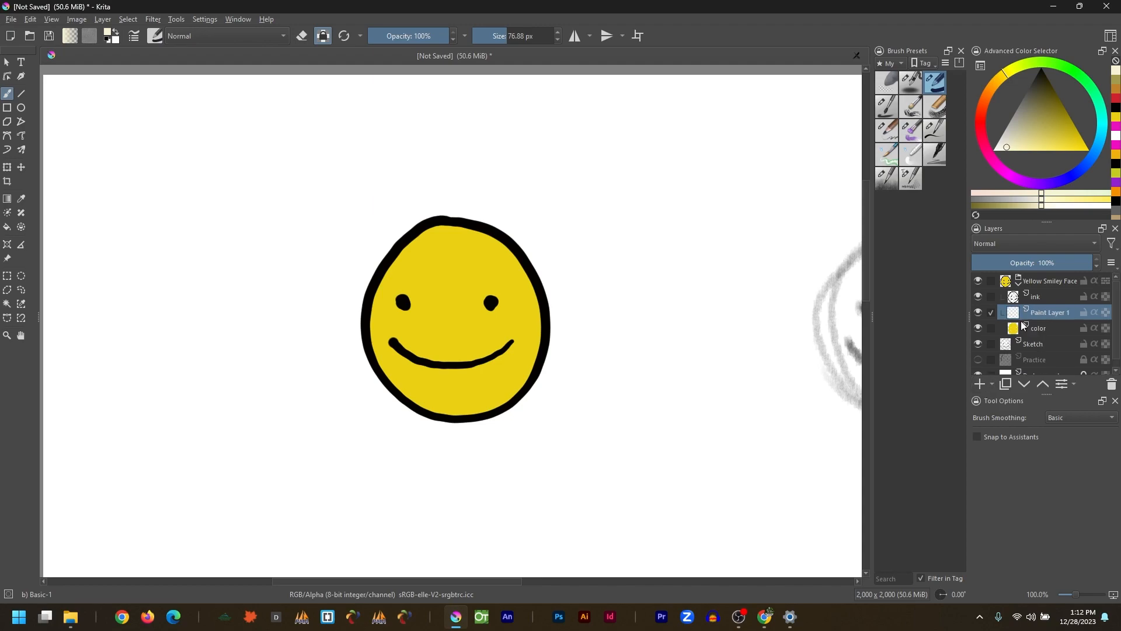
double_click(1036, 312)
type("Shadow")
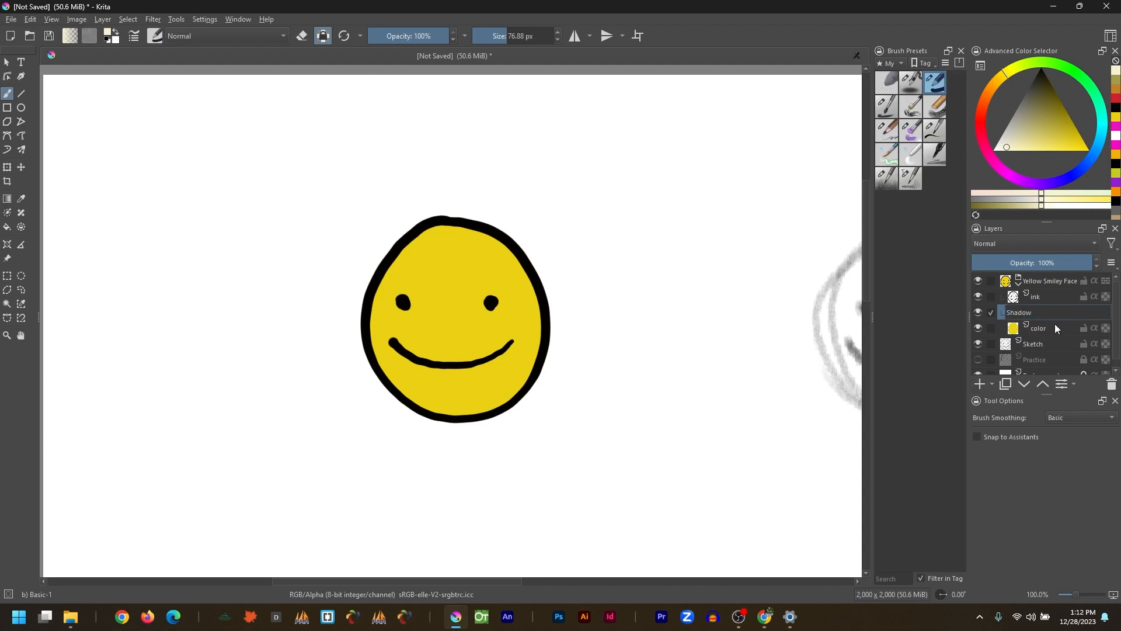
key("Return")
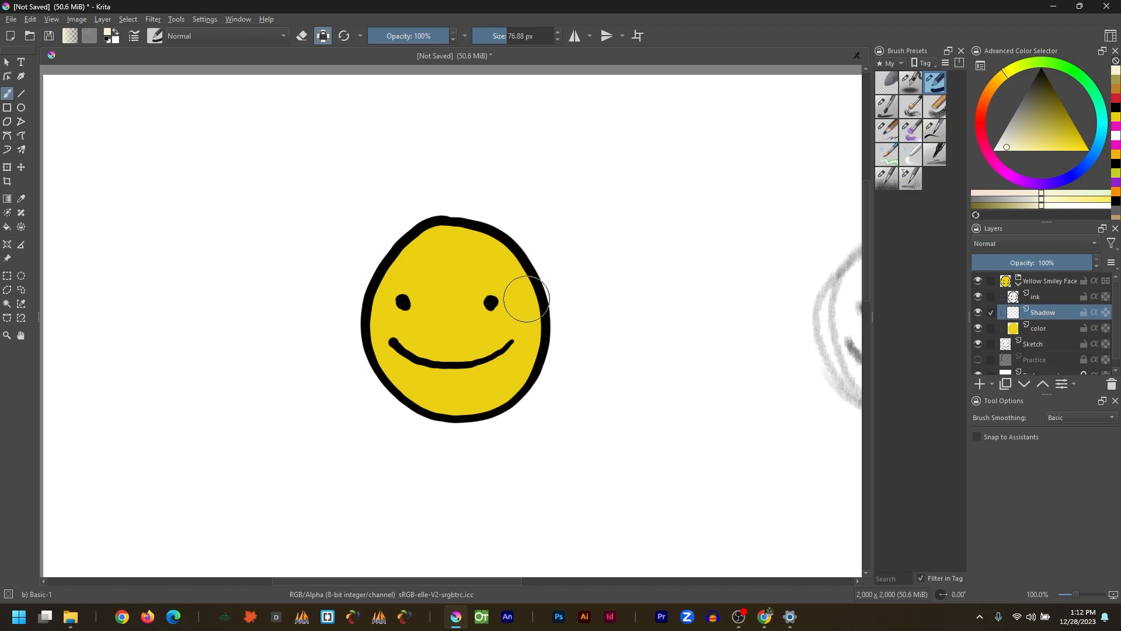
Step: Pick a mid grey and paint a wide shadow stroke over the smiley's lower-left edge on the Shadow layer
left_click_drag(1020, 108, 1018, 99)
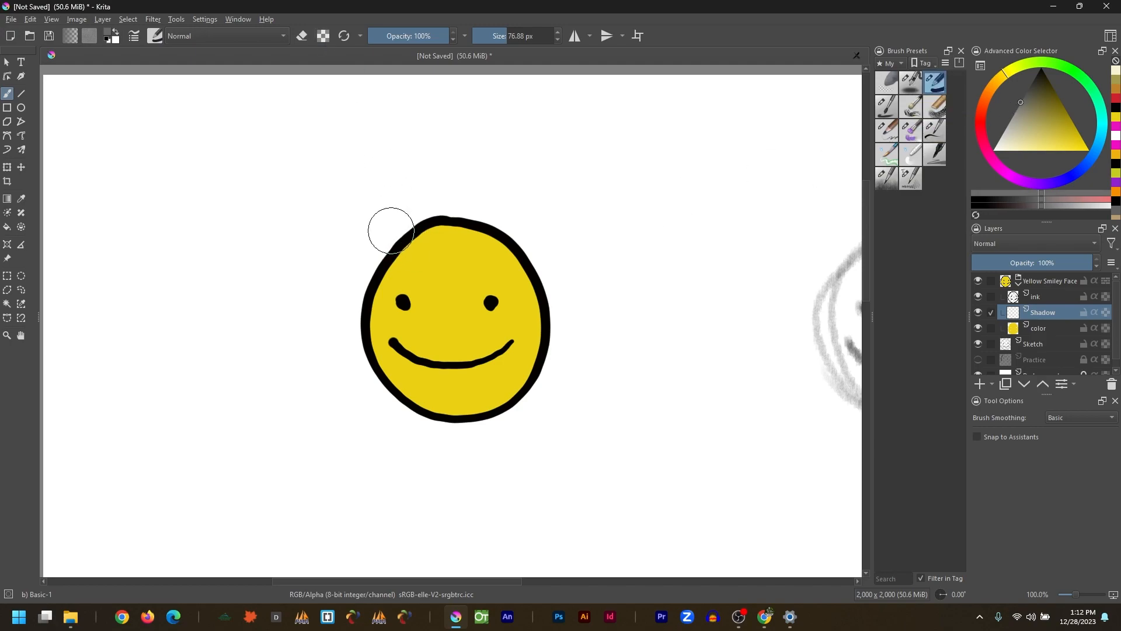
mouse_move(382, 199)
left_mouse_down()
mouse_move(376, 329)
mouse_move(414, 395)
mouse_move(483, 433)
mouse_move(541, 447)
left_mouse_up()
mouse_move(428, 392)
left_mouse_down()
mouse_move(380, 348)
mouse_move(353, 273)
mouse_move(344, 183)
left_mouse_up()
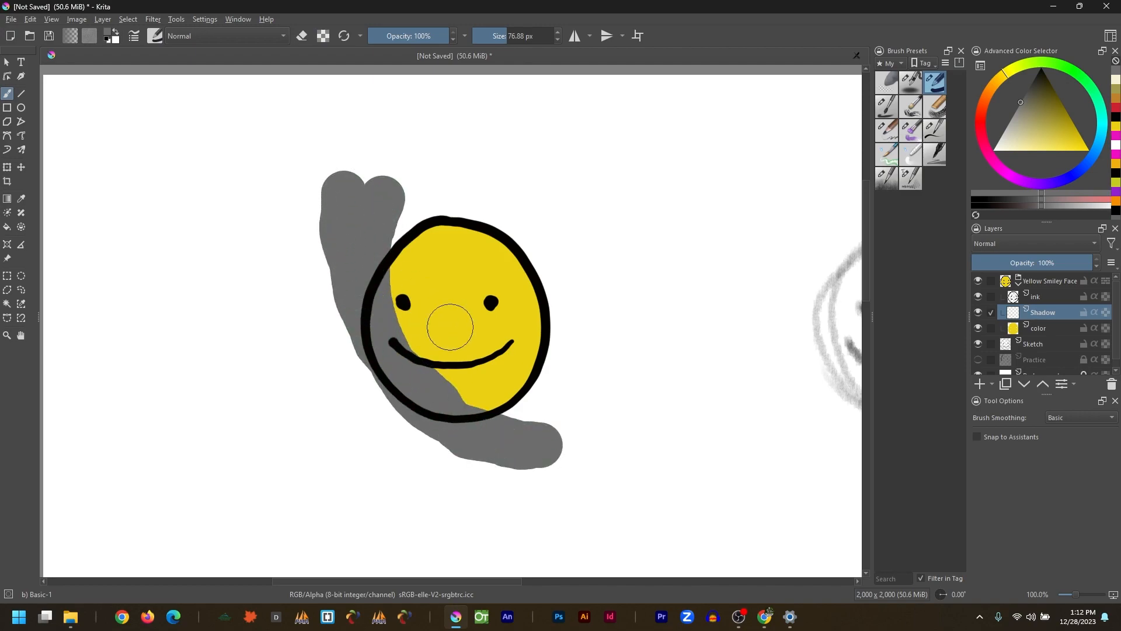
Step: Set the Shadow layer's blending mode to Luminosity and turn on Inherit Alpha for it
left_click(1010, 243)
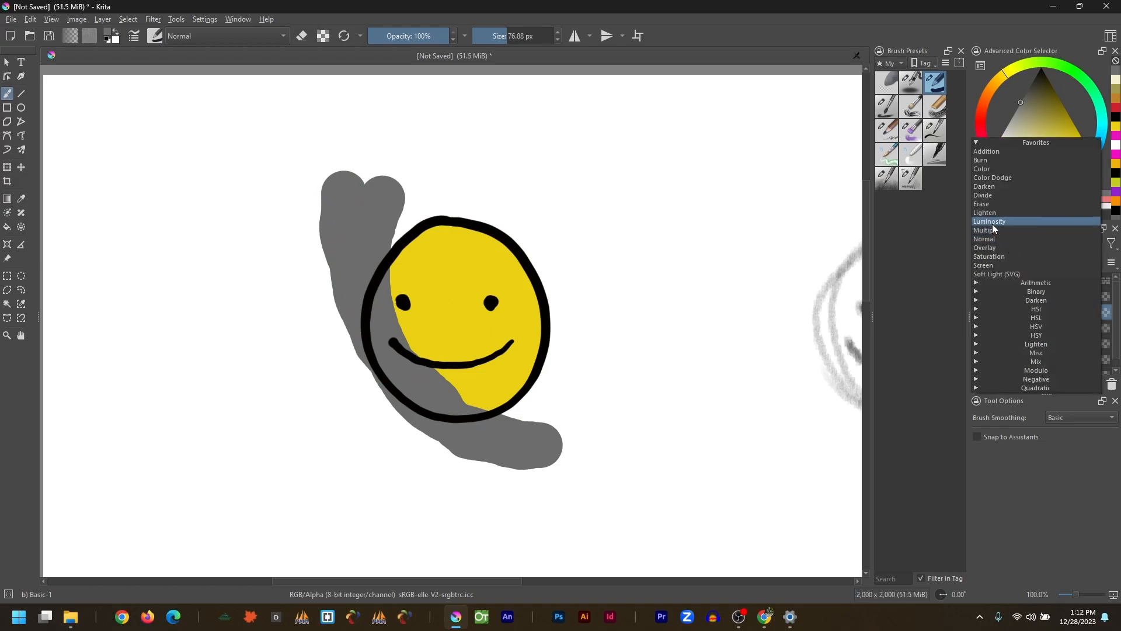
left_click(993, 222)
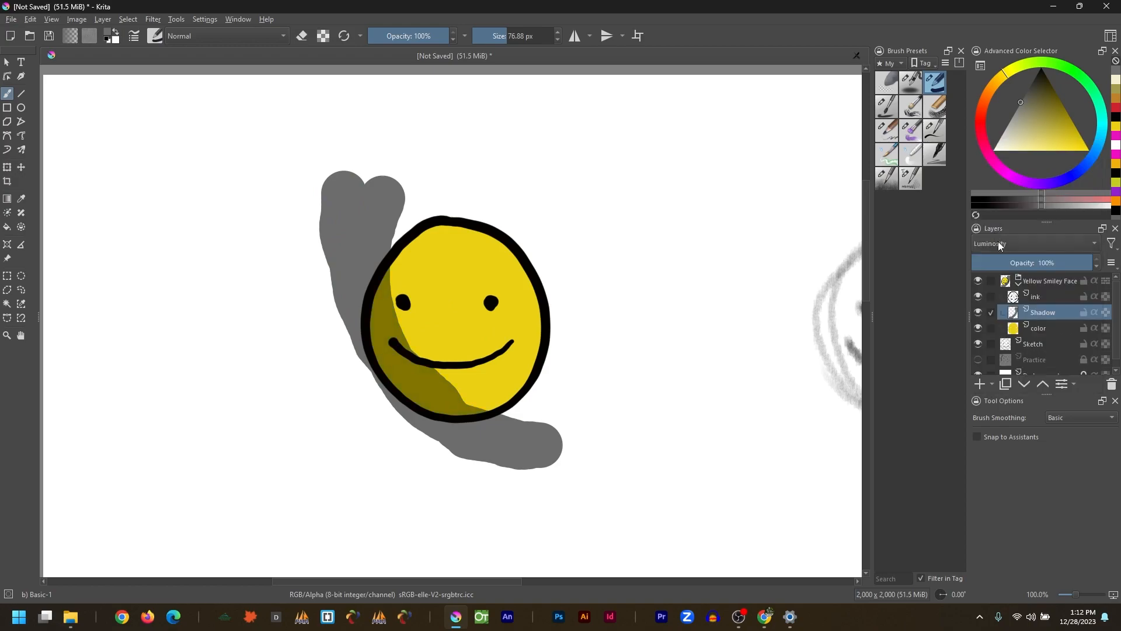
mouse_move(1050, 313)
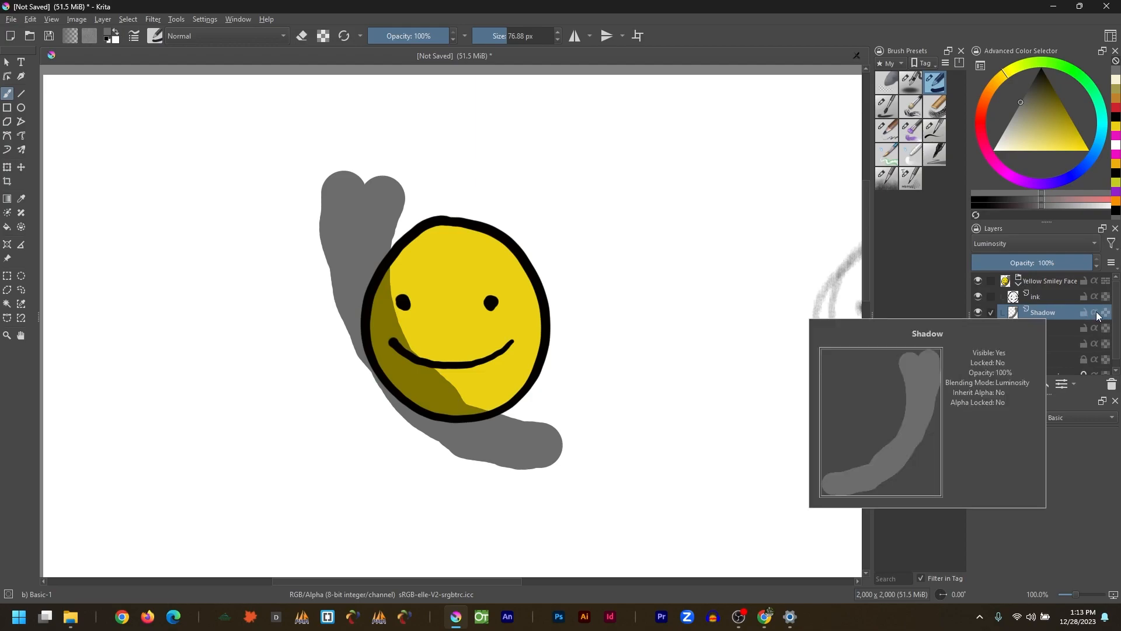
left_click(1097, 316)
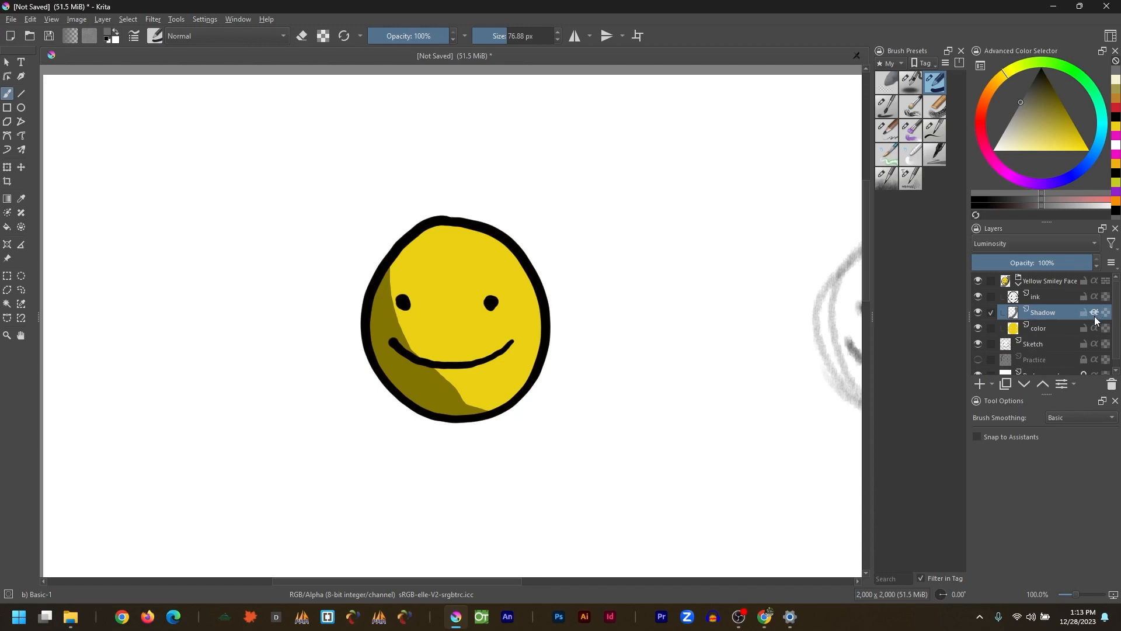
mouse_move(1096, 317)
mouse_move(1040, 316)
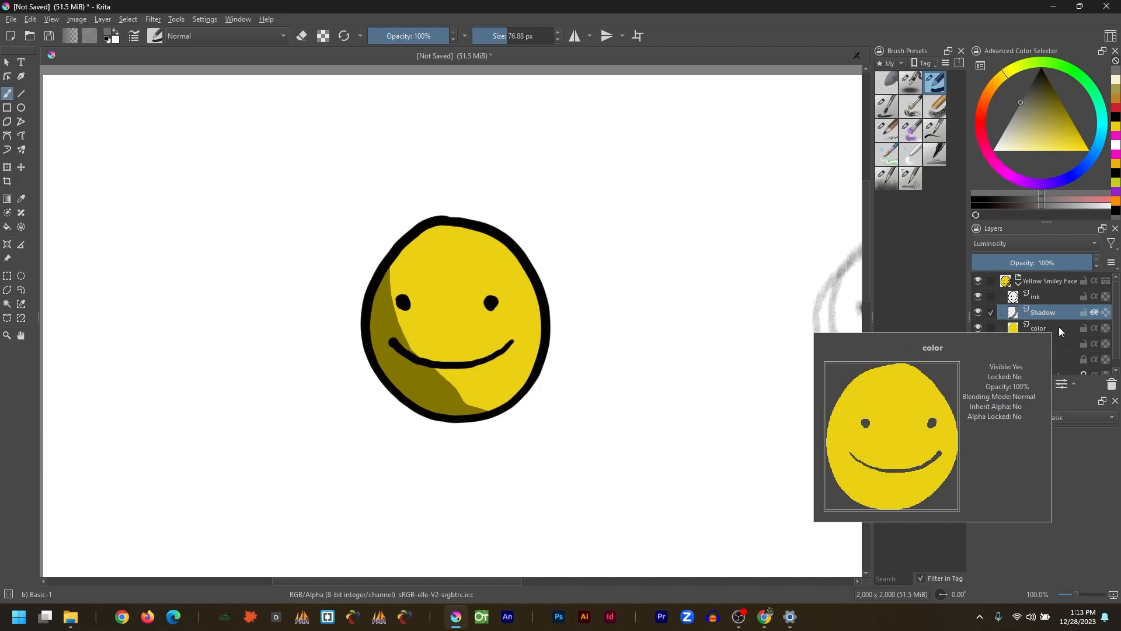
Step: Sample the face's yellow, try painting it on the color layer beyond the outline, and undo the stroke
left_click(1055, 327)
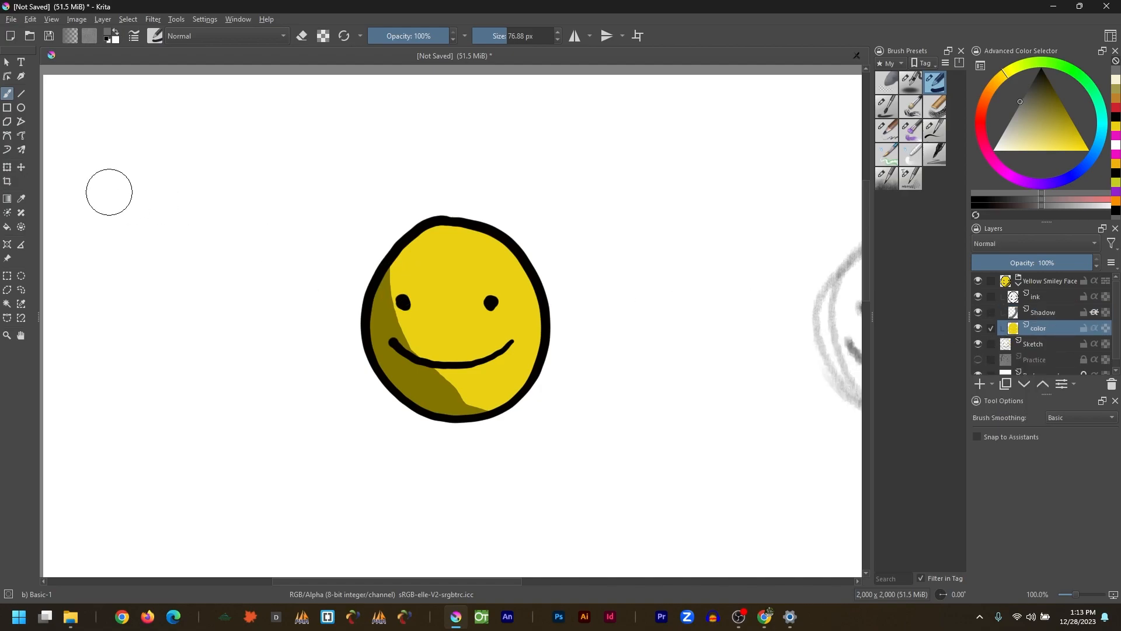
left_click(459, 251, "ctrl")
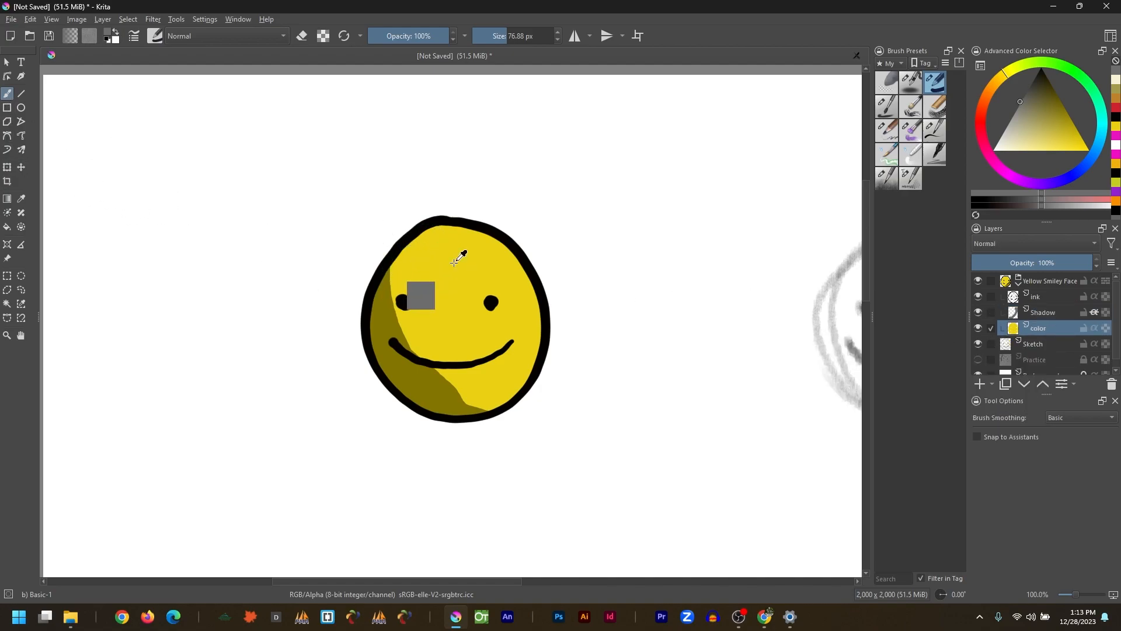
mouse_move(390, 300)
left_mouse_down()
mouse_move(260, 305)
mouse_move(292, 274)
mouse_move(382, 236)
mouse_move(380, 155)
mouse_move(418, 153)
mouse_move(432, 204)
left_mouse_up()
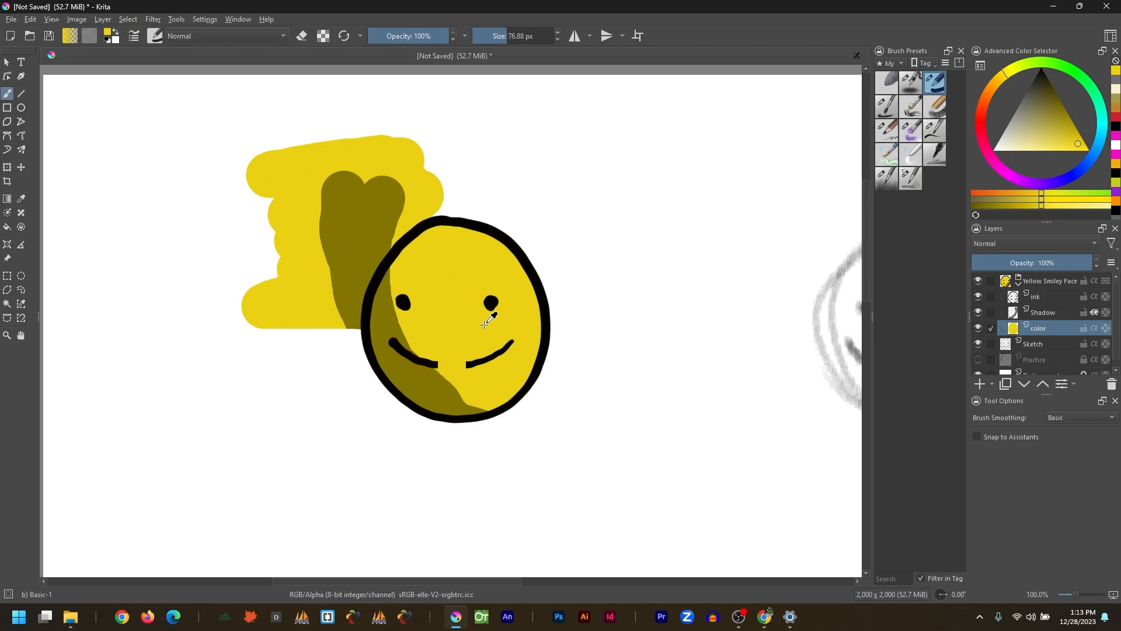
key("ctrl+z")
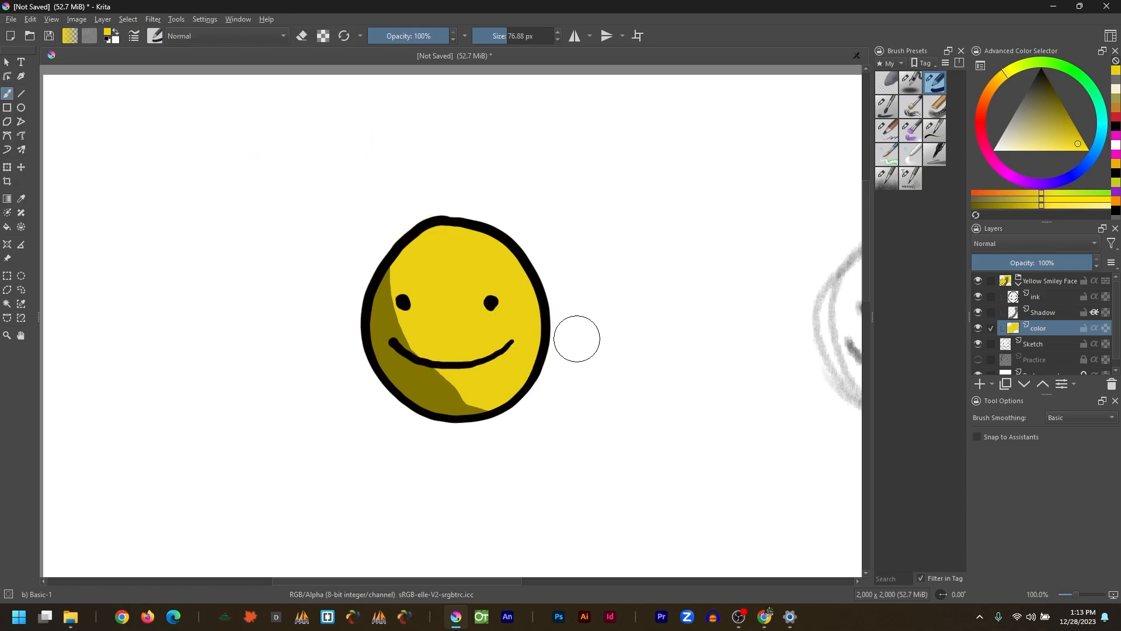
Step: Compare the smiley with the Shadow layer hidden and shown
left_click(1050, 314)
left_click(981, 310)
left_click(980, 311)
Step: Pick an orange foreground color and fill the face with it on the color layer
left_click(1049, 328)
left_click(109, 36)
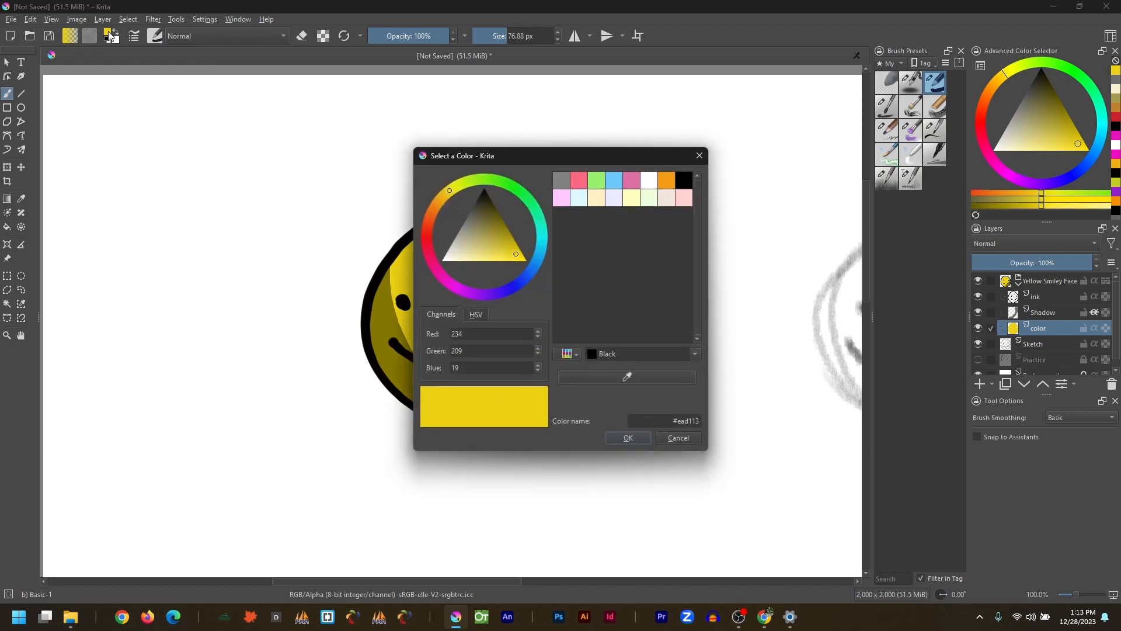
left_click(434, 209)
left_click(623, 438)
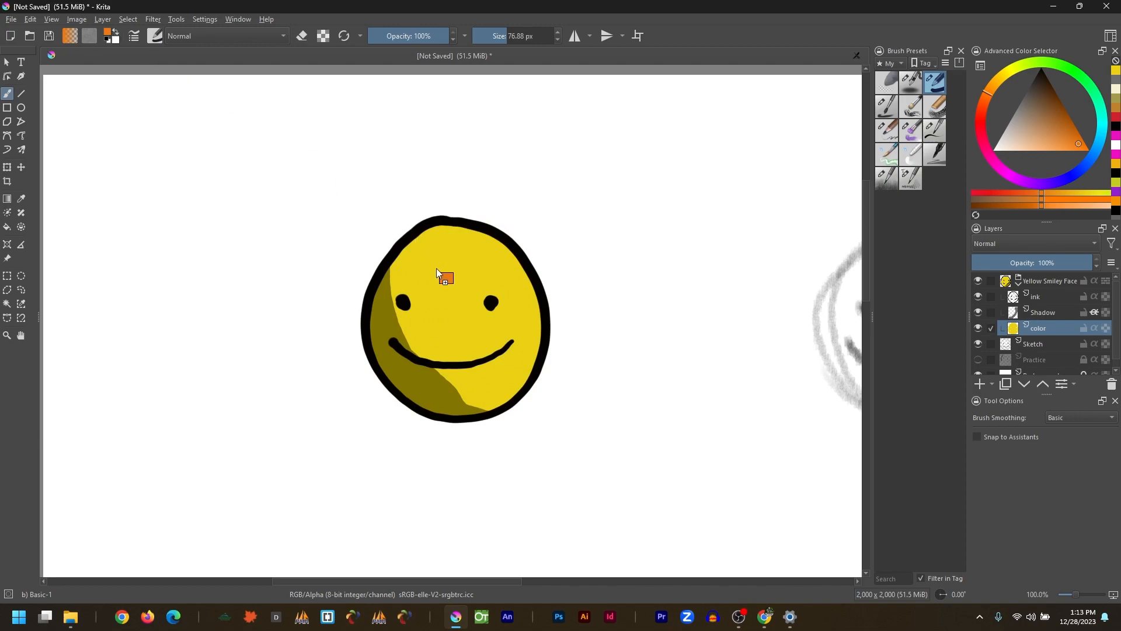
left_click_drag(437, 268, 436, 268)
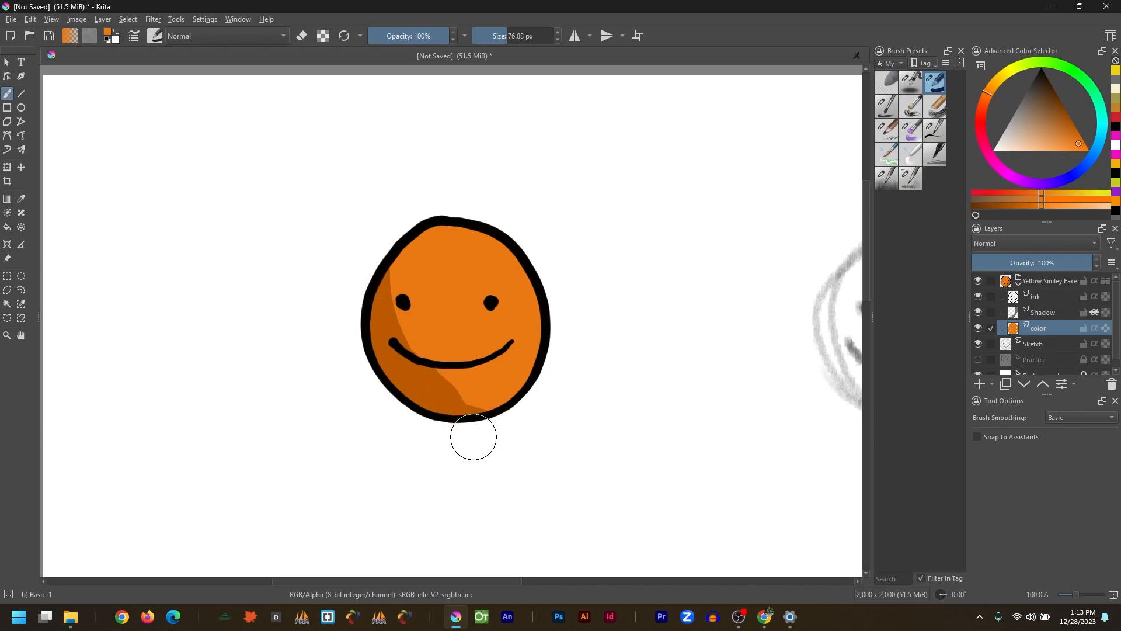
Step: Add a paint layer directly above the Shadow layer and name it highlight
left_click(1043, 310)
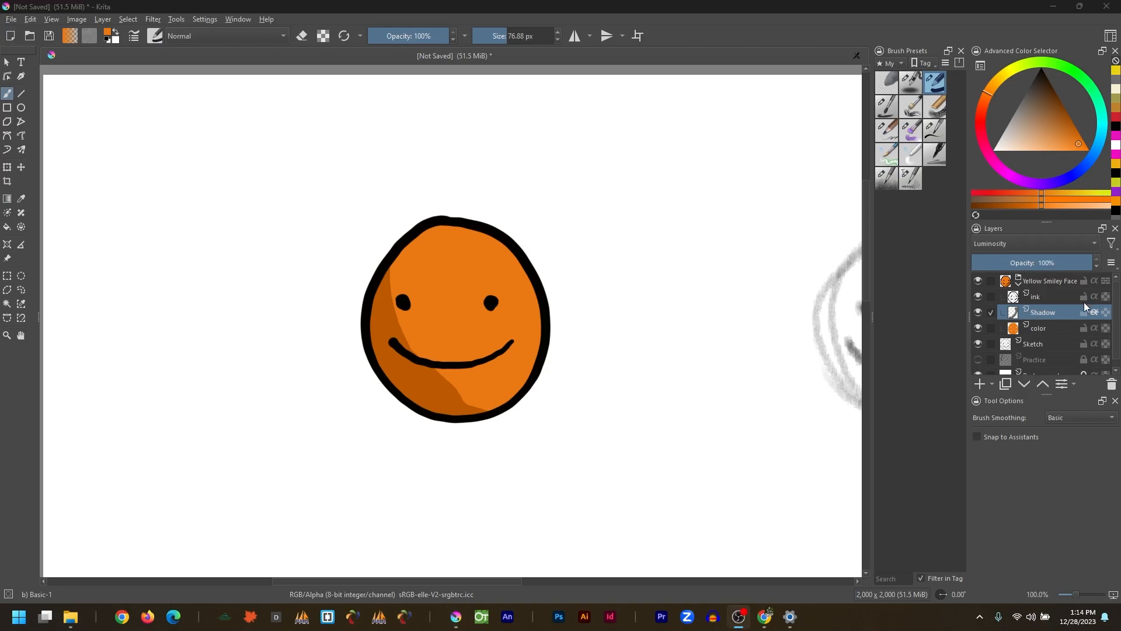
left_click(986, 387)
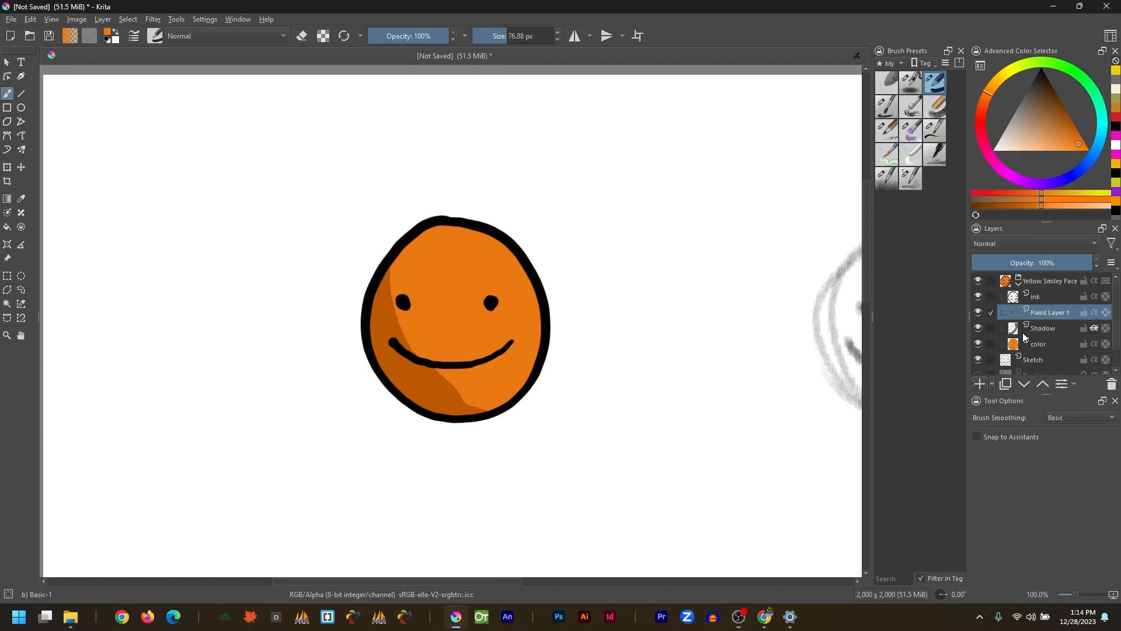
double_click(1043, 311)
type("highlight")
key("Return")
Step: Paint a white highlight along the smiley's upper-right edge, turn on Inherit Alpha for its layer and set the layer opacity to 46%
mouse_move(575, 371)
left_mouse_down()
mouse_move(574, 403)
mouse_move(562, 402)
mouse_move(567, 333)
mouse_move(551, 290)
mouse_move(563, 407)
left_mouse_up()
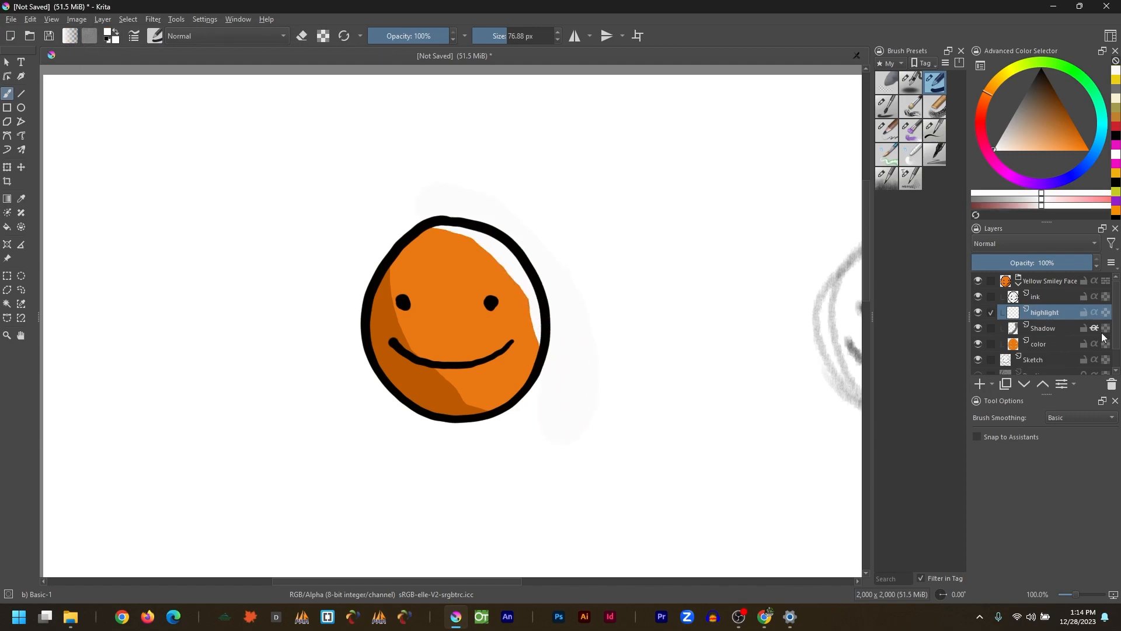
left_click(1095, 312)
mouse_move(1045, 263)
left_mouse_down()
mouse_move(1019, 264)
mouse_move(1031, 264)
left_mouse_up()
left_click(7, 63)
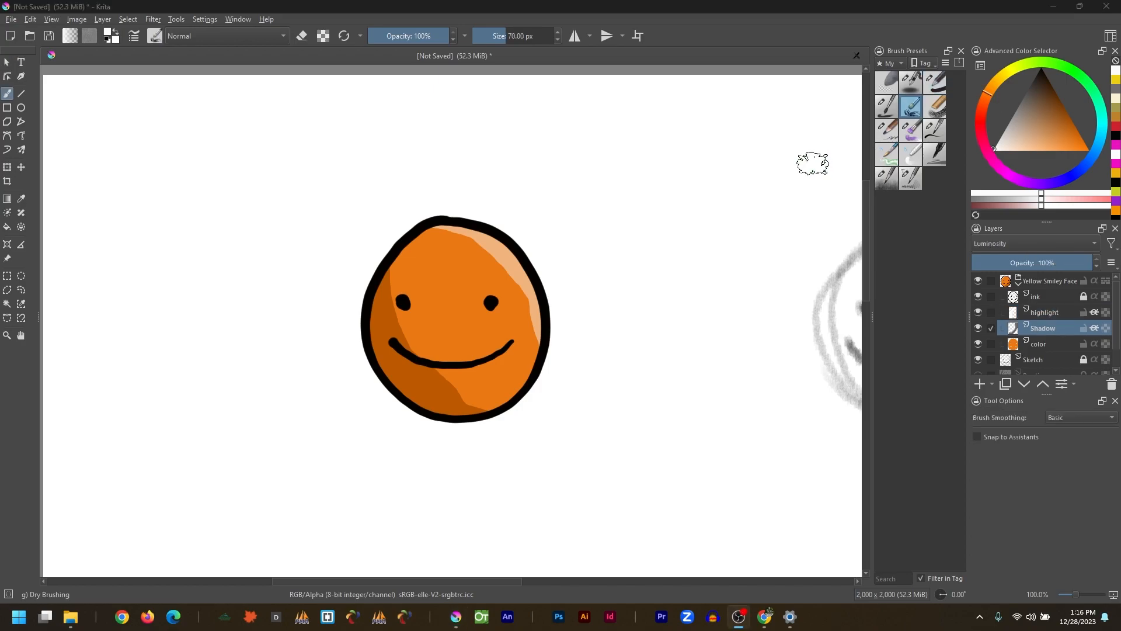
Step: Try softening the inner edges of the shadow and the highlight with the Wet Bristles brush at 22% opacity
left_click(914, 131)
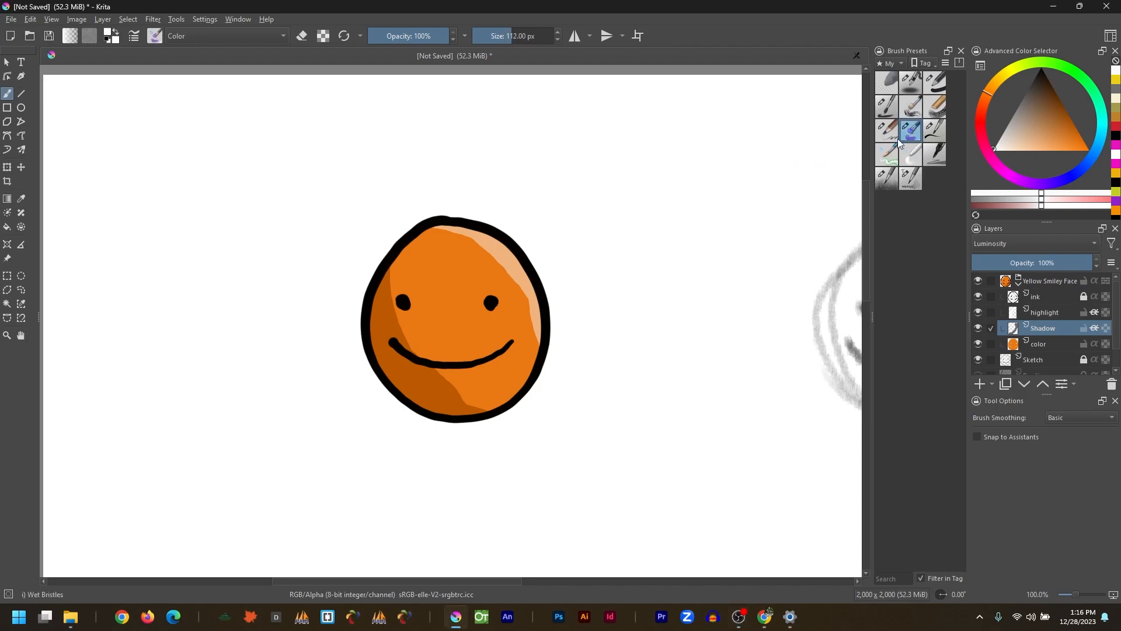
left_click(386, 38)
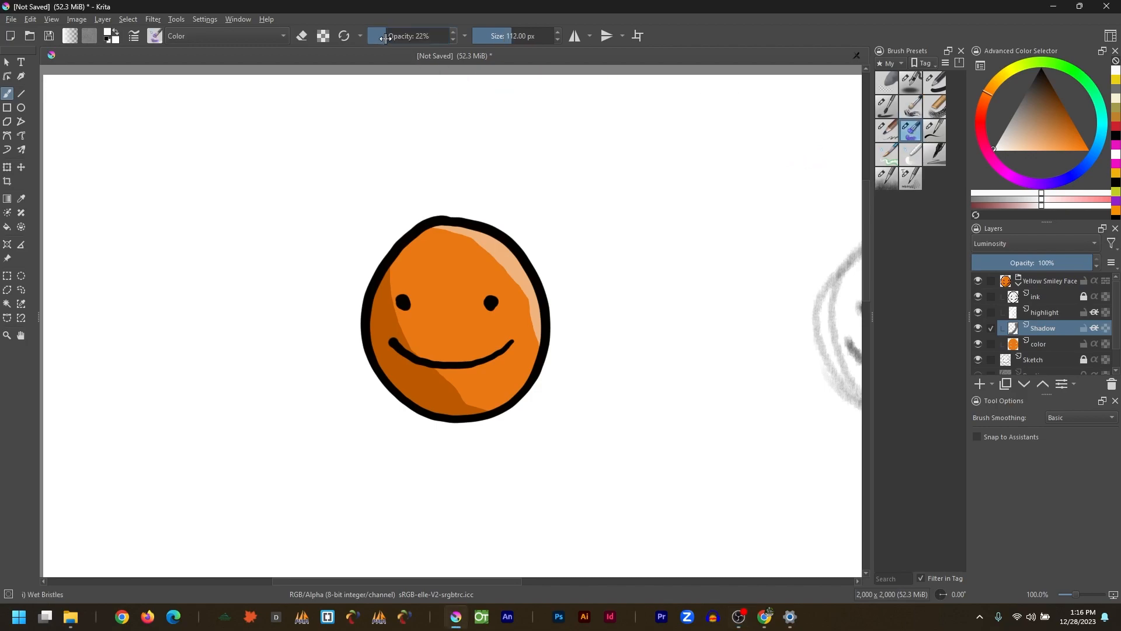
left_click_drag(388, 290, 433, 365)
left_click_drag(446, 378, 489, 407)
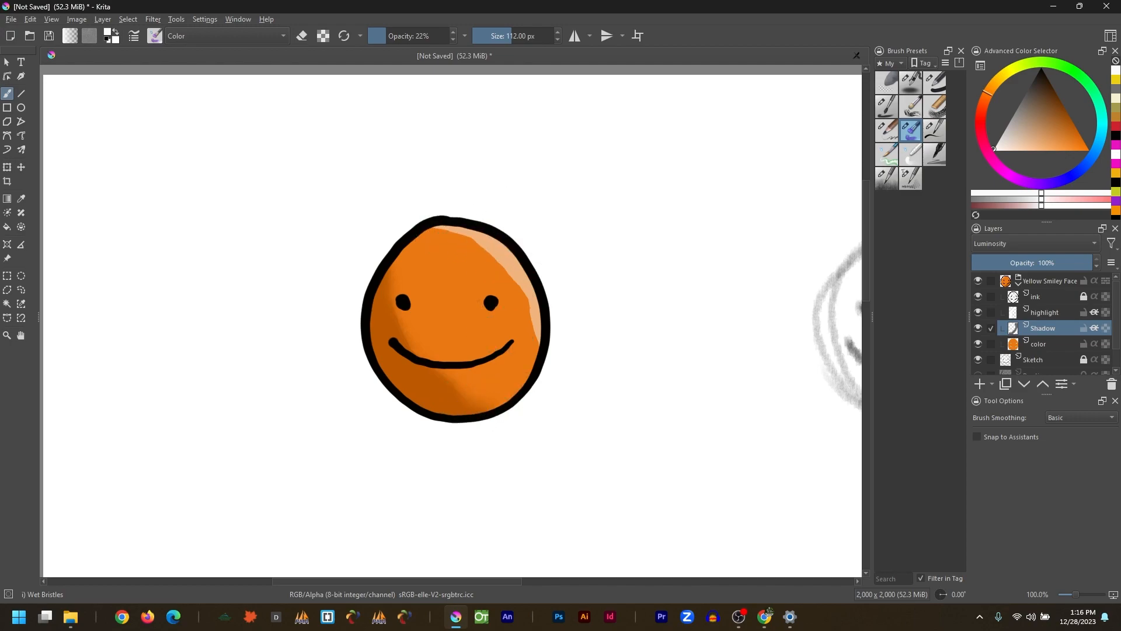
left_click(1048, 313)
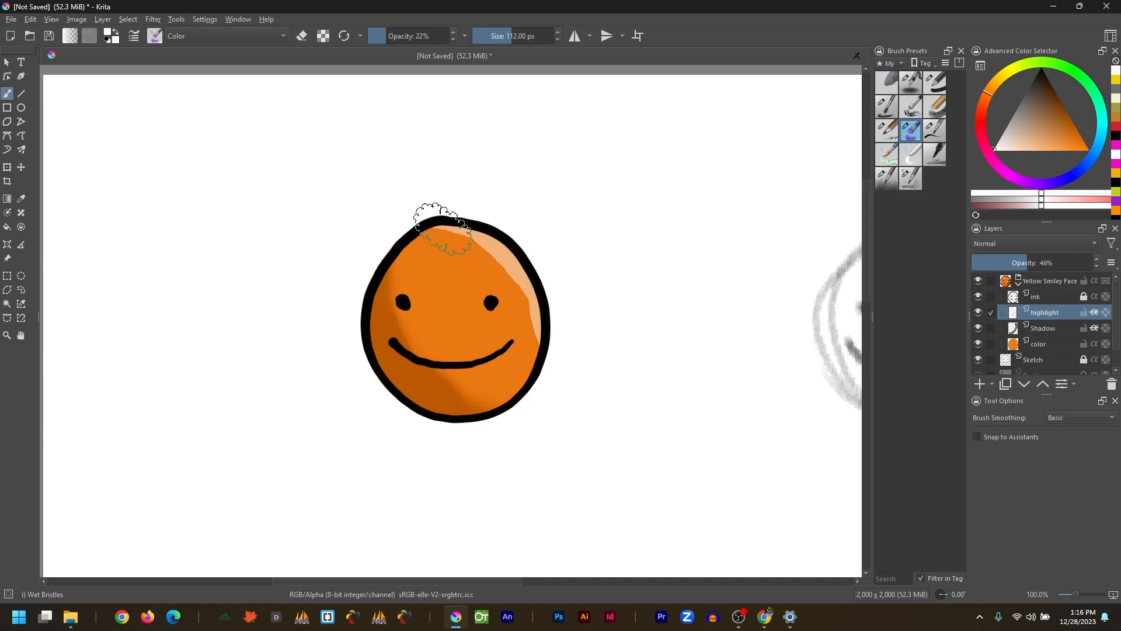
mouse_move(442, 232)
left_mouse_down()
mouse_move(467, 234)
mouse_move(533, 282)
mouse_move(530, 343)
mouse_move(521, 293)
mouse_move(534, 337)
left_mouse_up()
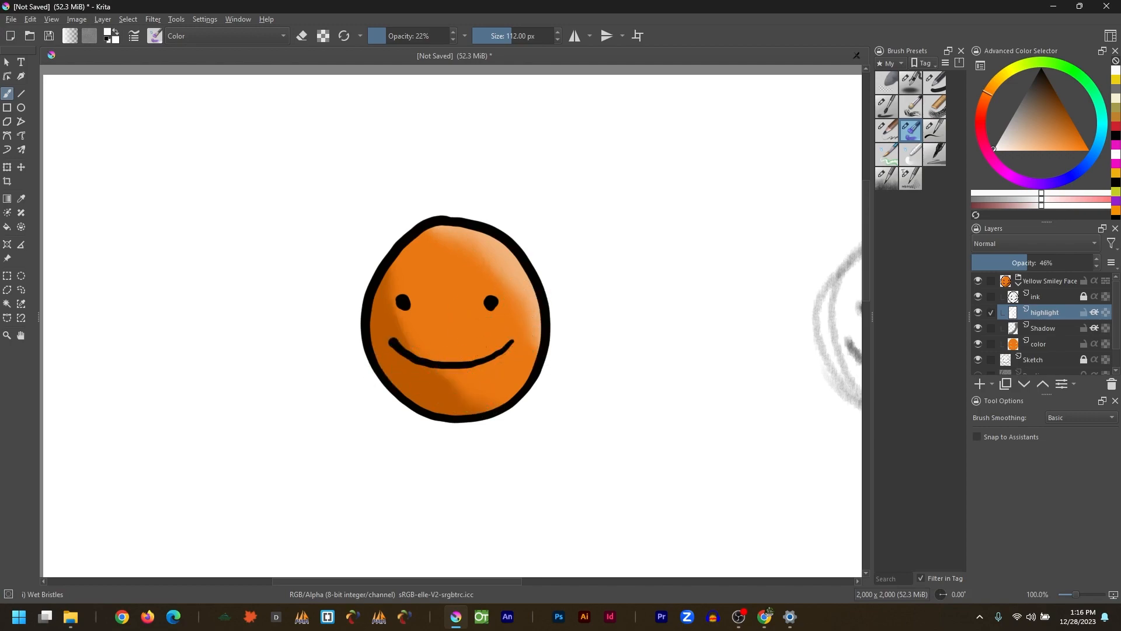
Step: Undo all the Wet Bristles strokes on the highlight and Shadow layers
key("ctrl+z")
key("ctrl+z")
key("ctrl+z")
key("ctrl+z")
key("ctrl+z")
key("ctrl+z")
key("ctrl+z")
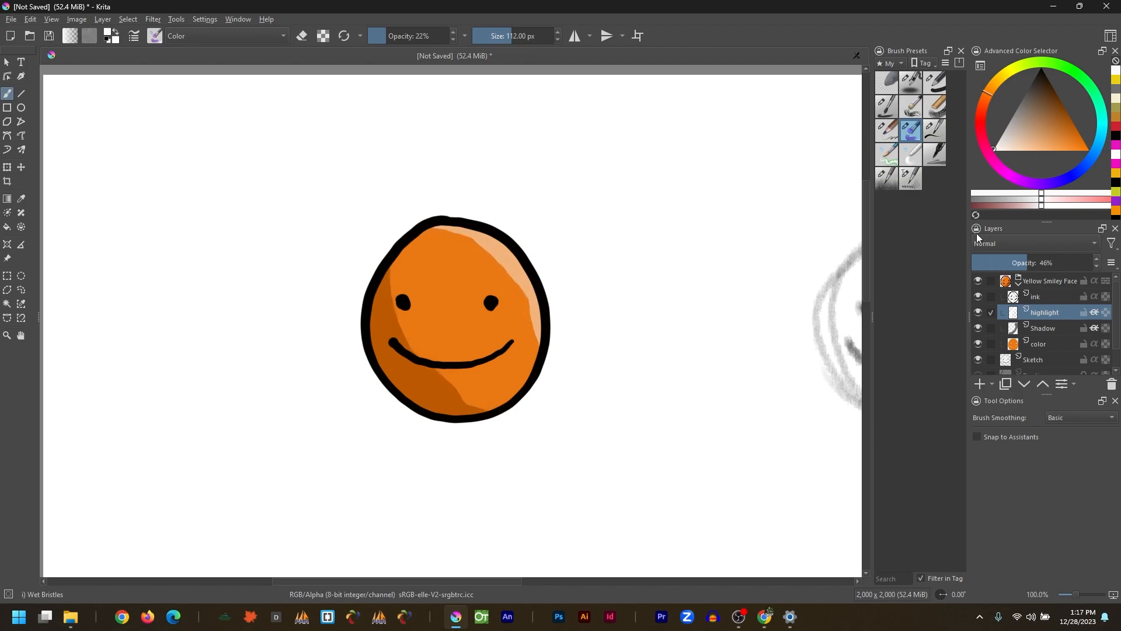
Step: Soften the inner edges of the highlight and the shadow on their own layers with the Blender Basic brush
left_click(909, 157)
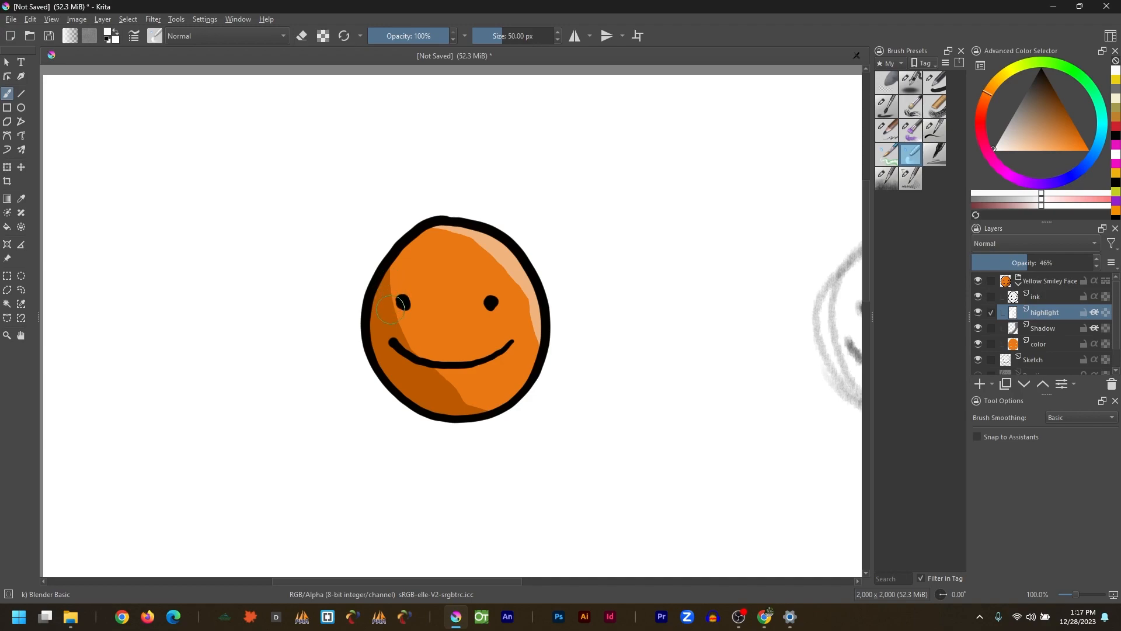
mouse_move(471, 244)
left_mouse_down()
mouse_move(512, 271)
mouse_move(496, 258)
mouse_move(532, 306)
mouse_move(534, 336)
left_mouse_up()
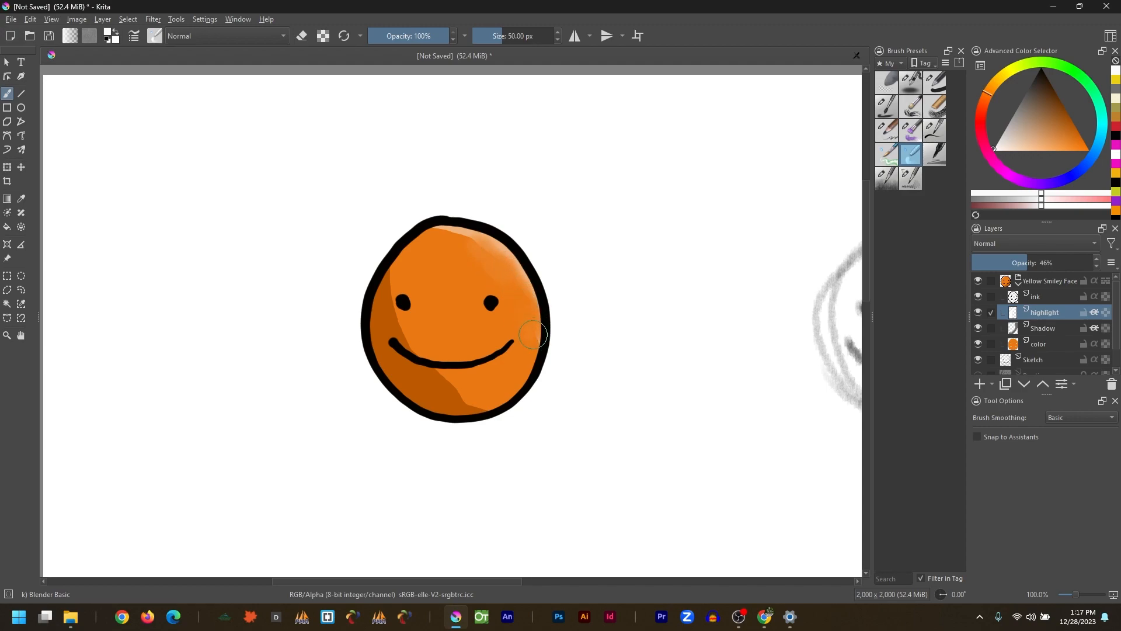
left_click_drag(473, 244, 434, 241)
left_click(1037, 331)
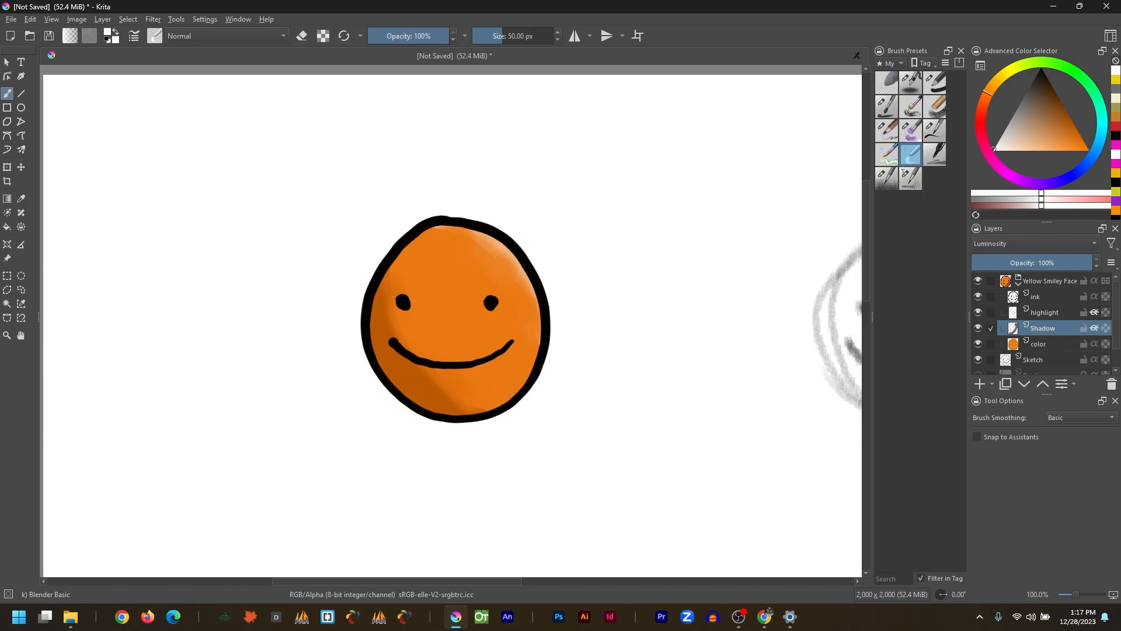
key("alt+Tab")
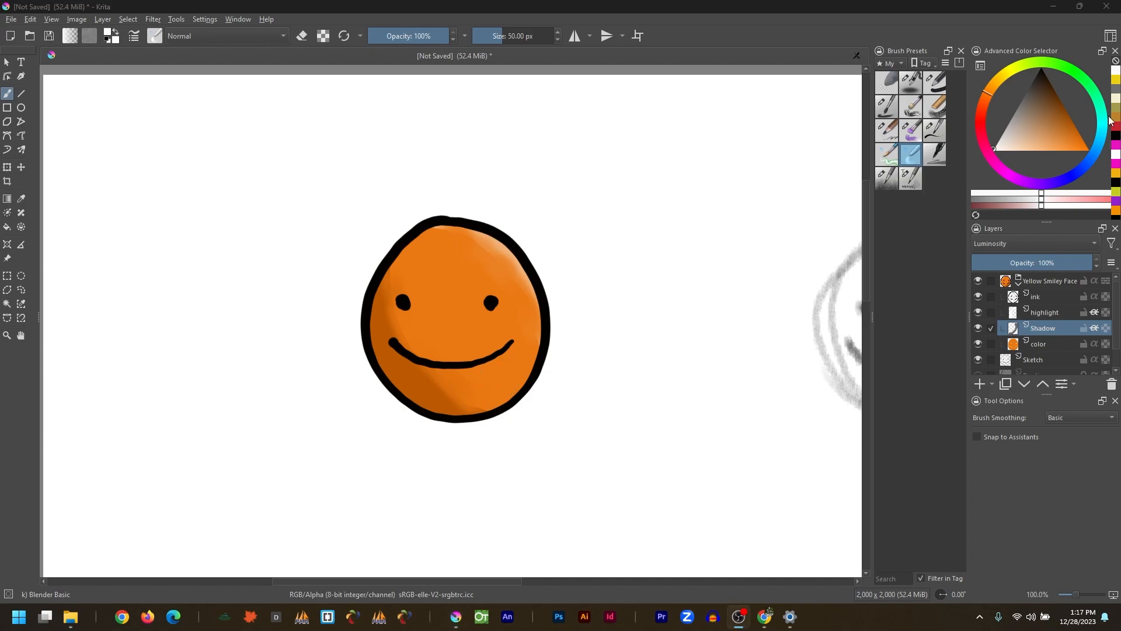
Step: Add a paint layer at the top of the layer stack, above the Yellow Smiley Face group, and name it Sketch
left_click(1017, 283)
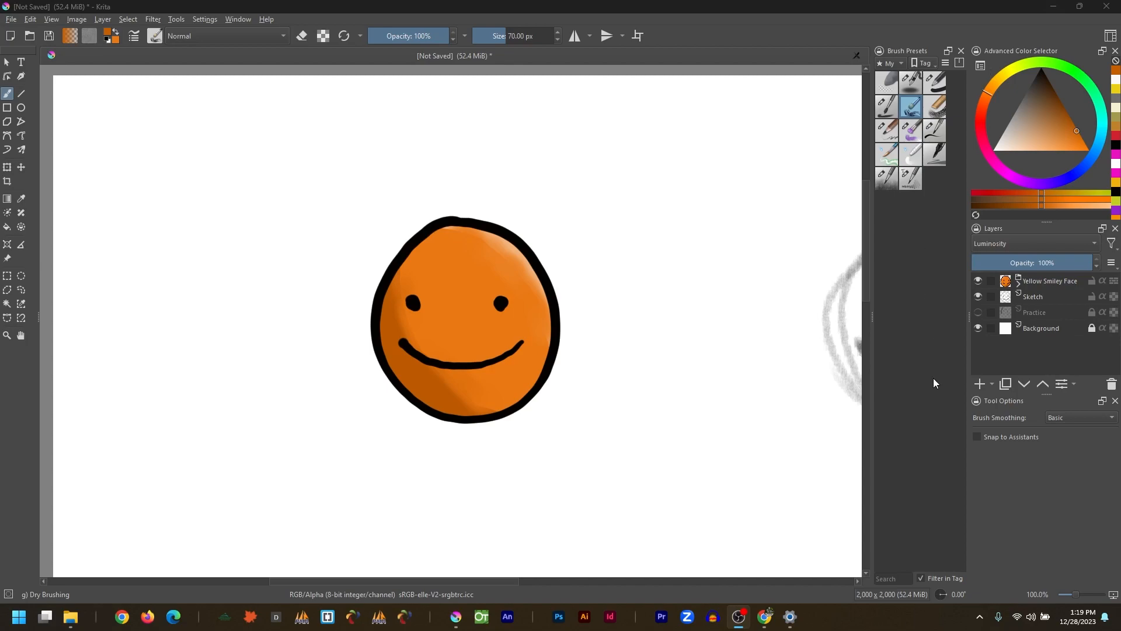
left_click(1007, 356)
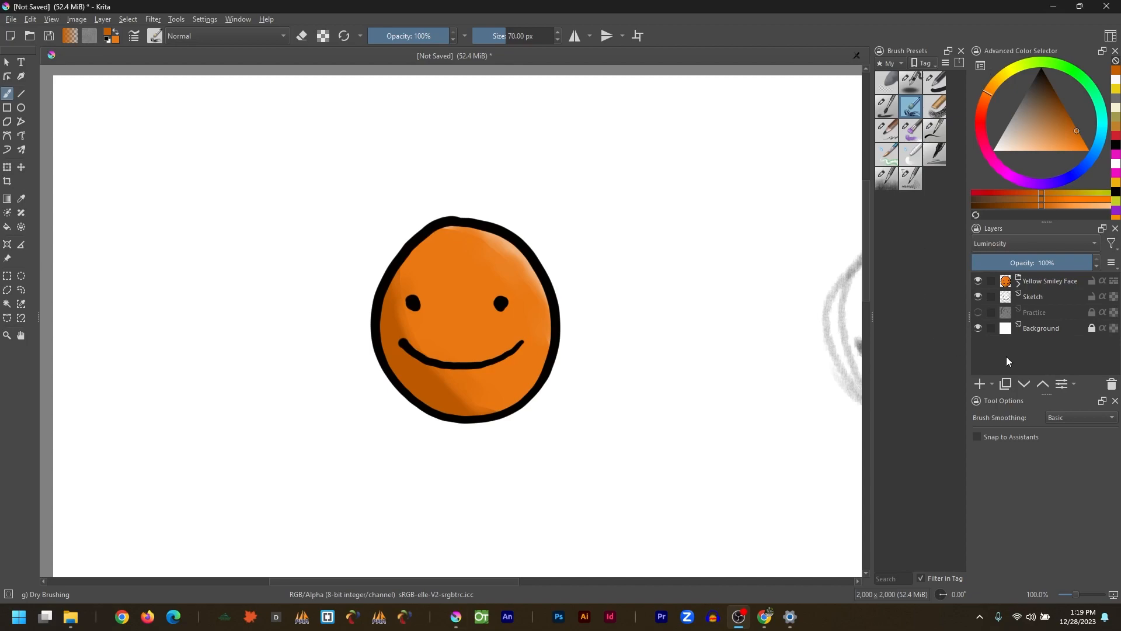
left_click(981, 384)
mouse_move(1036, 328)
left_mouse_down()
mouse_move(1031, 266)
mouse_move(1002, 271)
left_mouse_up()
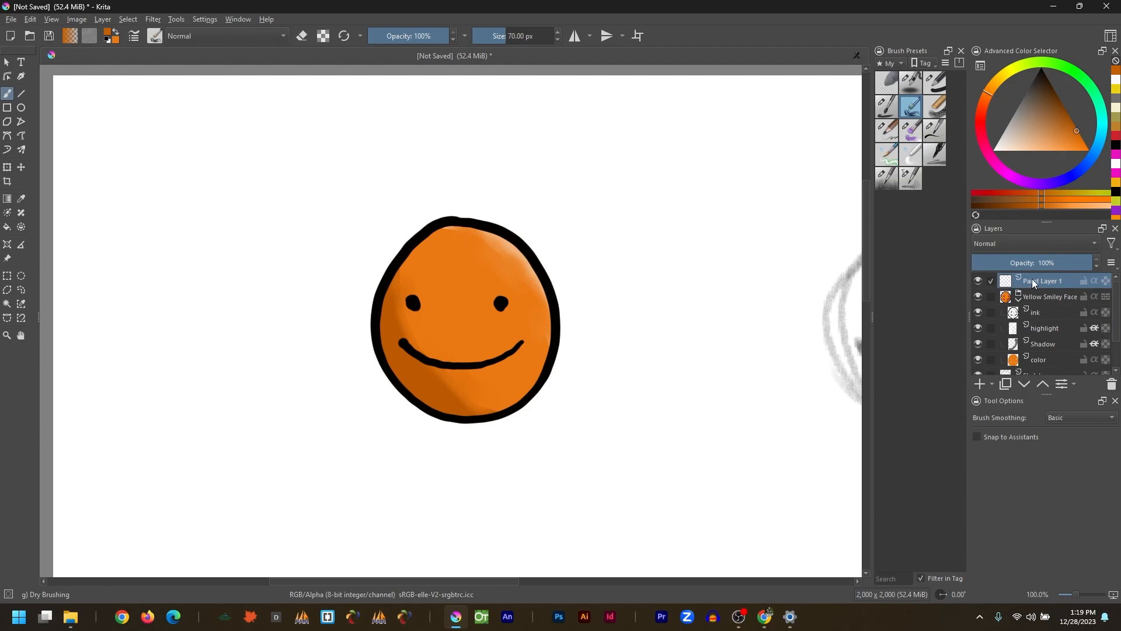
double_click(1034, 281)
type("Sketch")
key("Return")
Step: Choose the Airbrush pressure brush and a black color, undoing the test strokes beside the smiley
left_click_drag(464, 281, 569, 282)
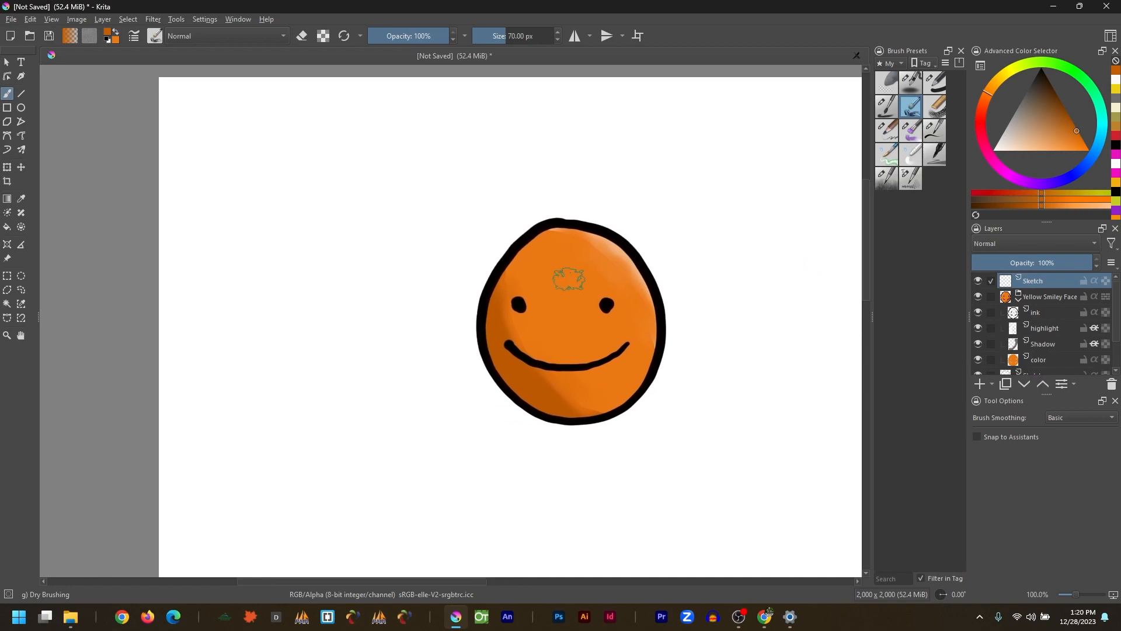
left_click(912, 83)
mouse_move(449, 123)
left_mouse_down()
mouse_move(323, 213)
mouse_move(299, 328)
mouse_move(321, 361)
left_mouse_up()
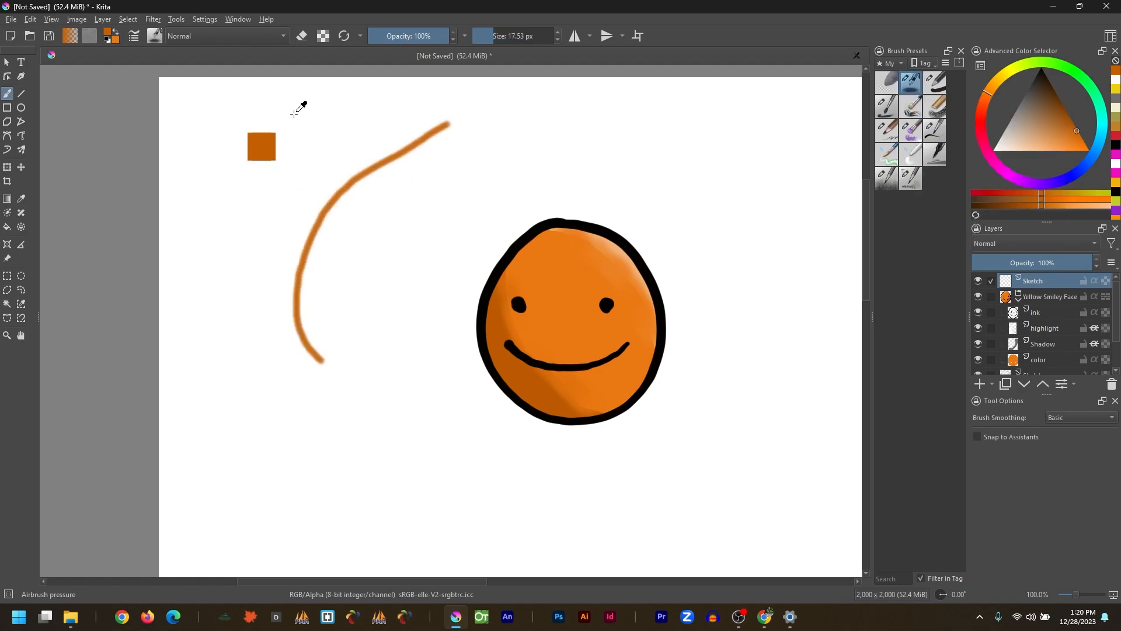
key("ctrl+z")
left_click_drag(1028, 90, 1035, 62)
mouse_move(376, 140)
left_mouse_down()
mouse_move(298, 222)
mouse_move(290, 314)
mouse_move(342, 377)
left_mouse_up()
key("ctrl+z")
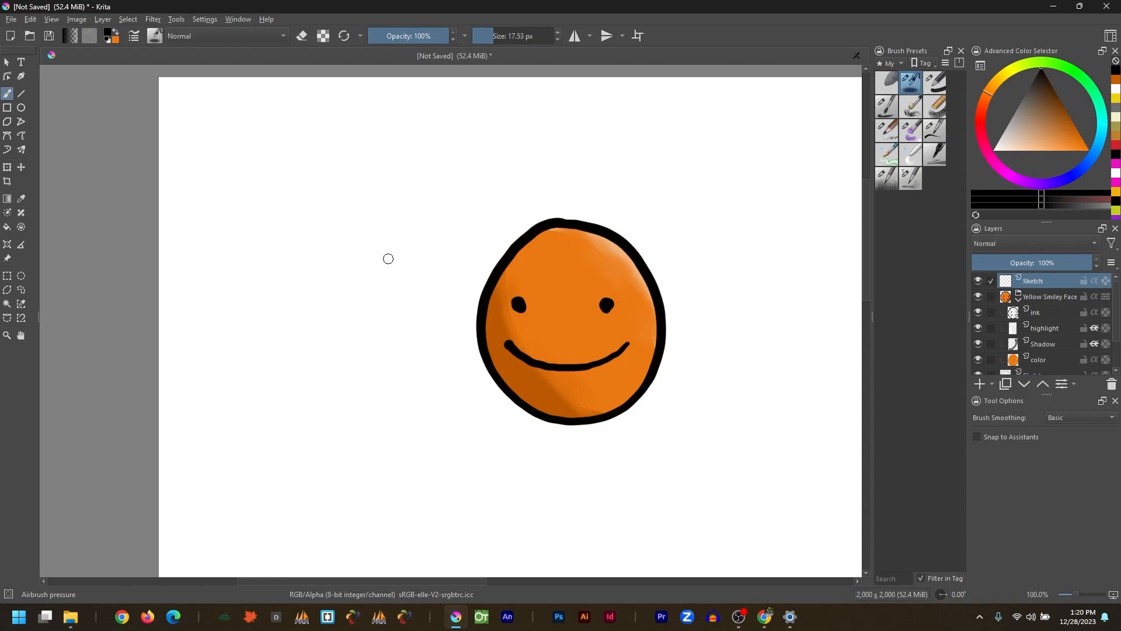
Step: Reduce the brush size to 8.15 px, and undo the curved test stroke
key("bracketleft")
key("bracketleft")
key("bracketleft")
mouse_move(368, 157)
left_mouse_down()
mouse_move(325, 198)
mouse_move(301, 279)
mouse_move(323, 359)
left_mouse_up()
key("ctrl+z")
Step: Sketch a heart beside the smiley from two circles and tapering sides, darken its outline, and turn on eraser mode
mouse_move(301, 201)
left_mouse_down()
mouse_move(277, 270)
mouse_move(234, 263)
left_mouse_up()
mouse_move(330, 178)
left_mouse_down()
mouse_move(299, 222)
mouse_move(301, 209)
mouse_move(328, 181)
mouse_move(299, 242)
left_mouse_up()
left_click_drag(219, 250, 281, 319)
mouse_move(240, 253)
left_mouse_down()
mouse_move(278, 335)
mouse_move(255, 272)
mouse_move(303, 368)
mouse_move(318, 304)
mouse_move(386, 260)
left_mouse_up()
mouse_move(302, 363)
left_mouse_down()
mouse_move(391, 239)
mouse_move(378, 181)
mouse_move(308, 220)
mouse_move(313, 203)
mouse_move(398, 196)
mouse_move(383, 263)
mouse_move(401, 216)
mouse_move(375, 281)
mouse_move(302, 371)
mouse_move(413, 232)
mouse_move(376, 186)
mouse_move(305, 221)
mouse_move(318, 203)
mouse_move(392, 180)
mouse_move(411, 235)
mouse_move(306, 360)
mouse_move(360, 288)
mouse_move(415, 252)
mouse_move(405, 198)
mouse_move(333, 199)
mouse_move(303, 239)
mouse_move(285, 177)
mouse_move(231, 203)
mouse_move(225, 235)
mouse_move(286, 318)
mouse_move(252, 279)
mouse_move(296, 347)
mouse_move(240, 269)
mouse_move(298, 358)
mouse_move(235, 216)
left_mouse_up()
key("e")
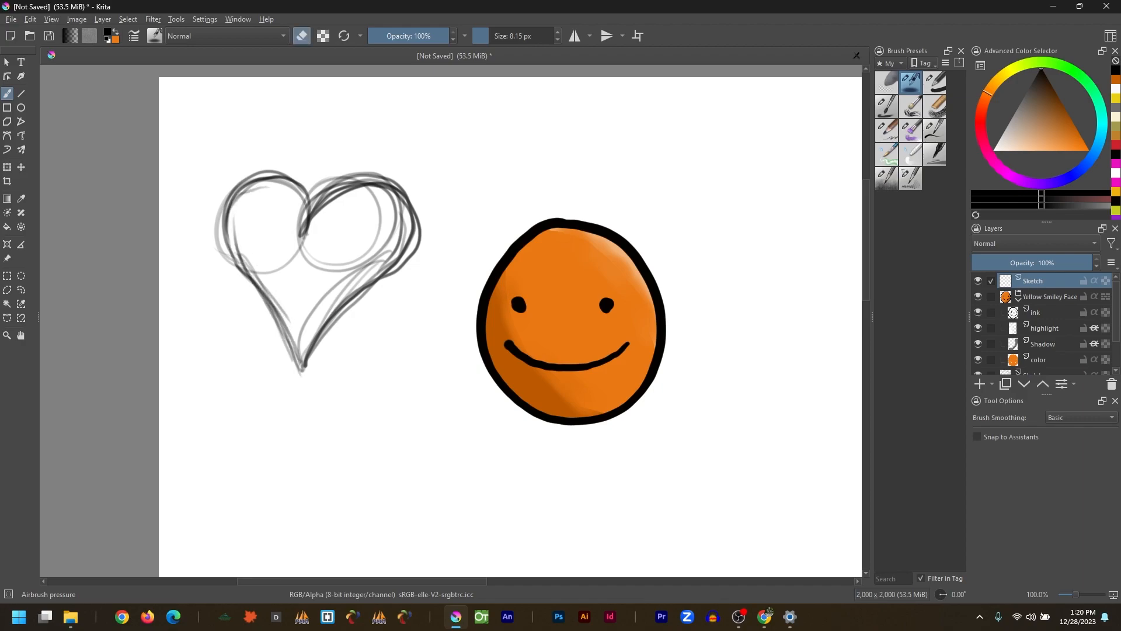
Step: Lighten the leftover circle and overlapping lines inside the heart sketch with the eraser
left_click_drag(258, 273, 235, 234)
left_click_drag(271, 287, 274, 290)
mouse_move(309, 225)
left_mouse_down()
mouse_move(332, 177)
mouse_move(328, 185)
mouse_move(364, 181)
mouse_move(325, 202)
mouse_move(381, 244)
mouse_move(313, 324)
left_mouse_up()
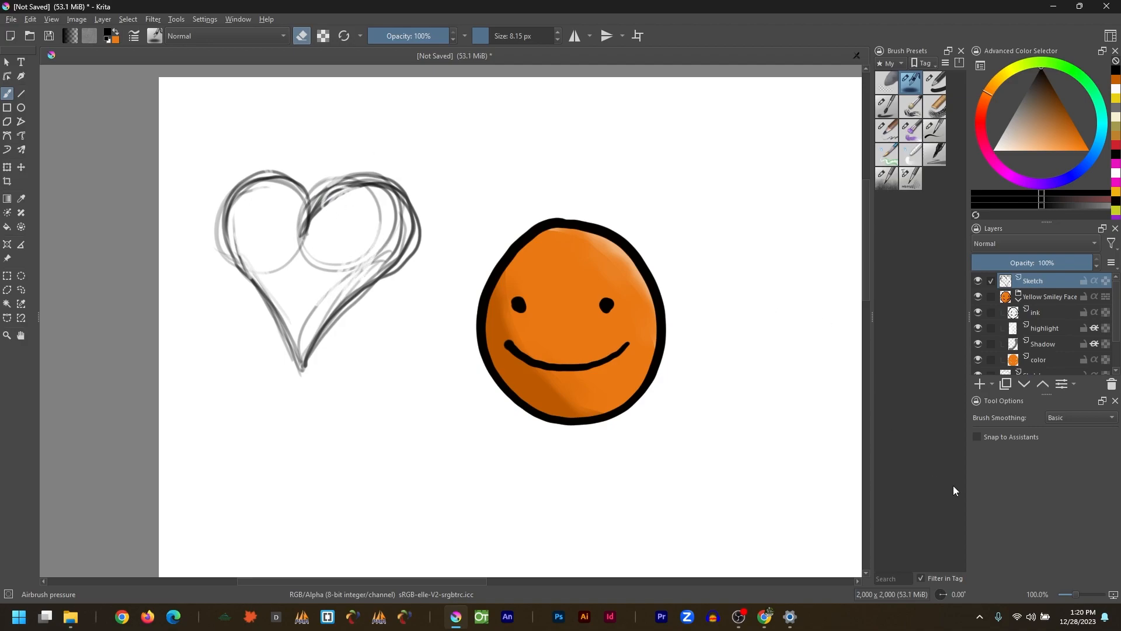
Step: Add a paint layer above the heart's Sketch layer and name it ink
left_click(983, 386)
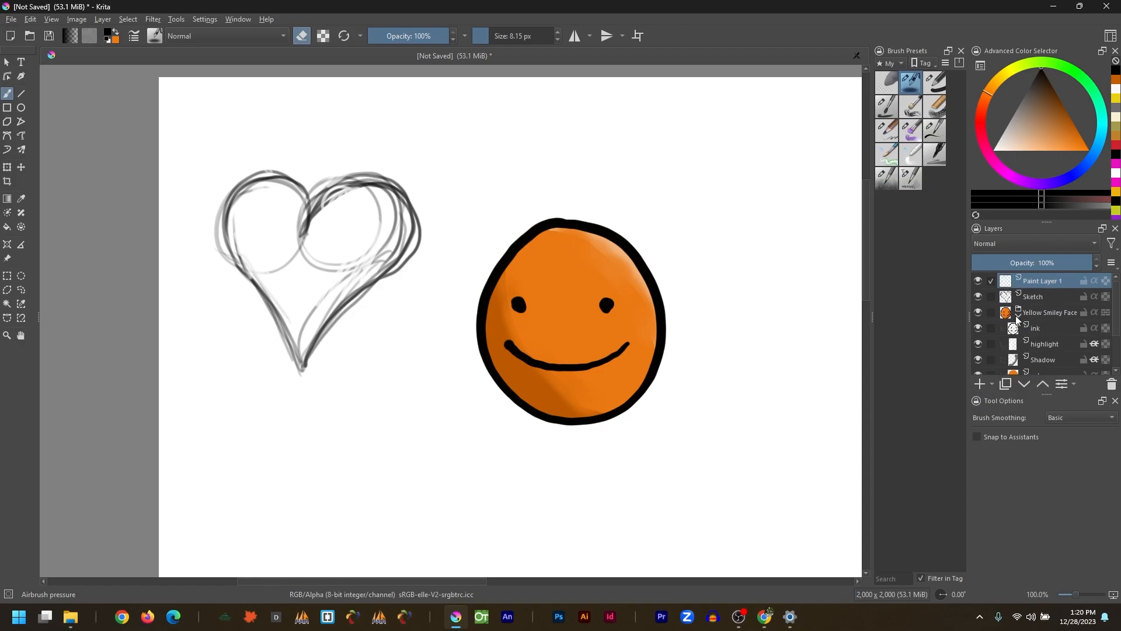
double_click(1032, 282)
type("in")
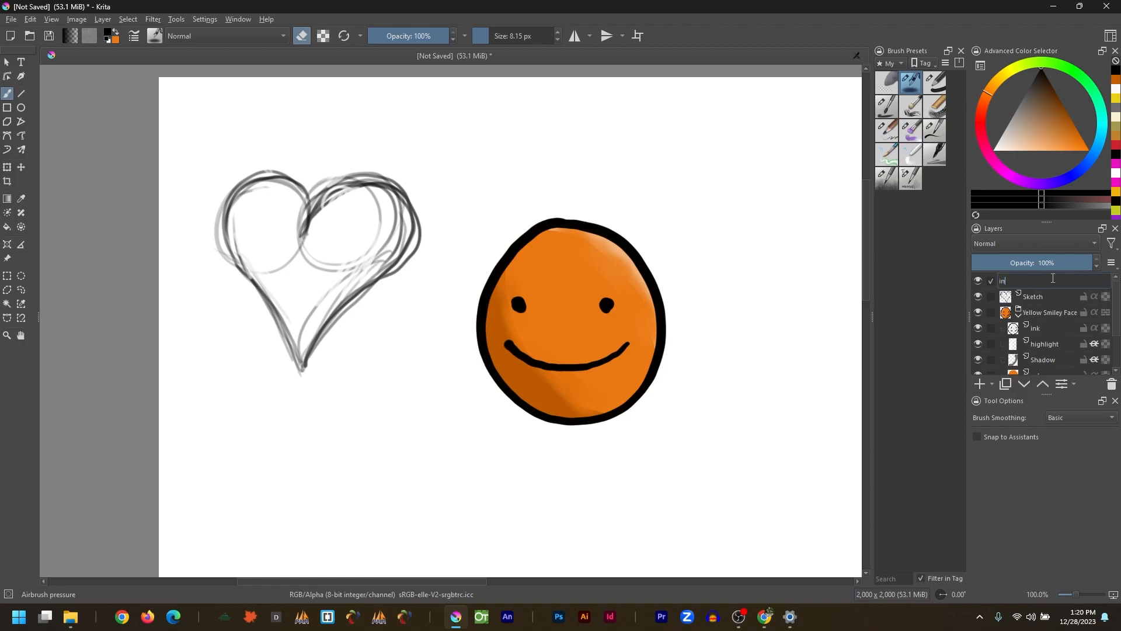
key("Return")
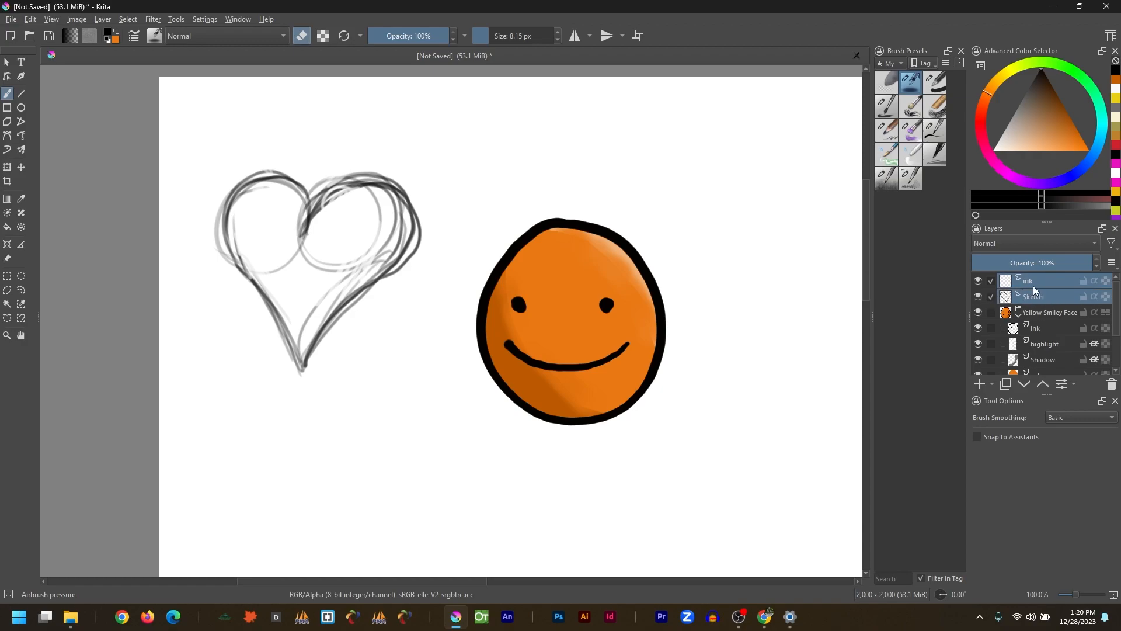
Step: Quick-group the new ink layer with the heart's Sketch layer and name the group Heaert
right_click(1033, 285)
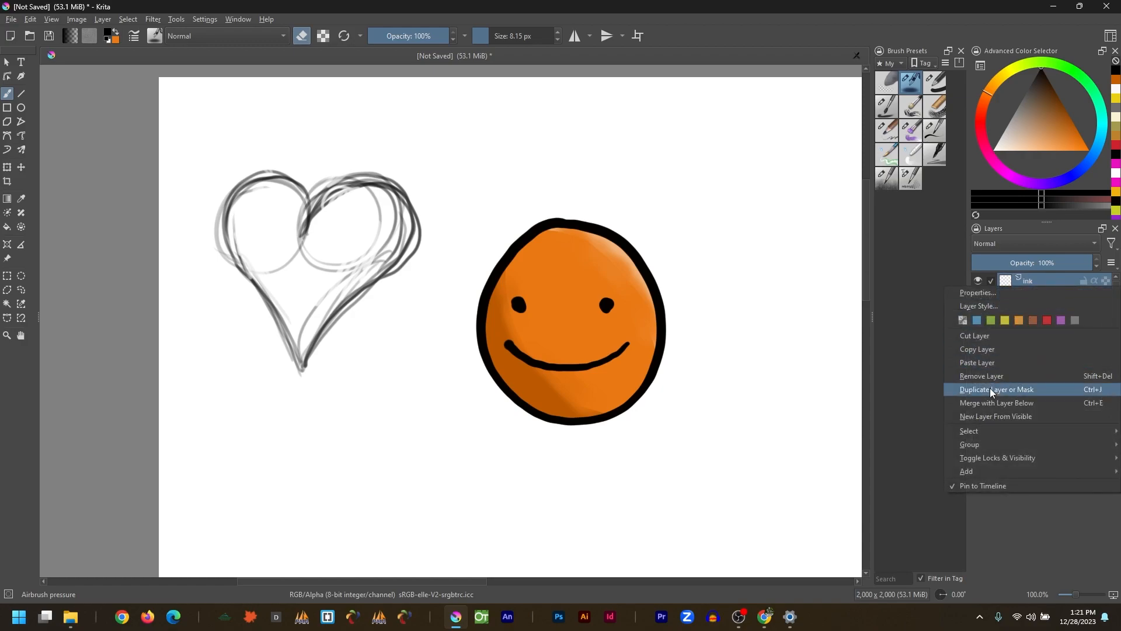
mouse_move(1003, 444)
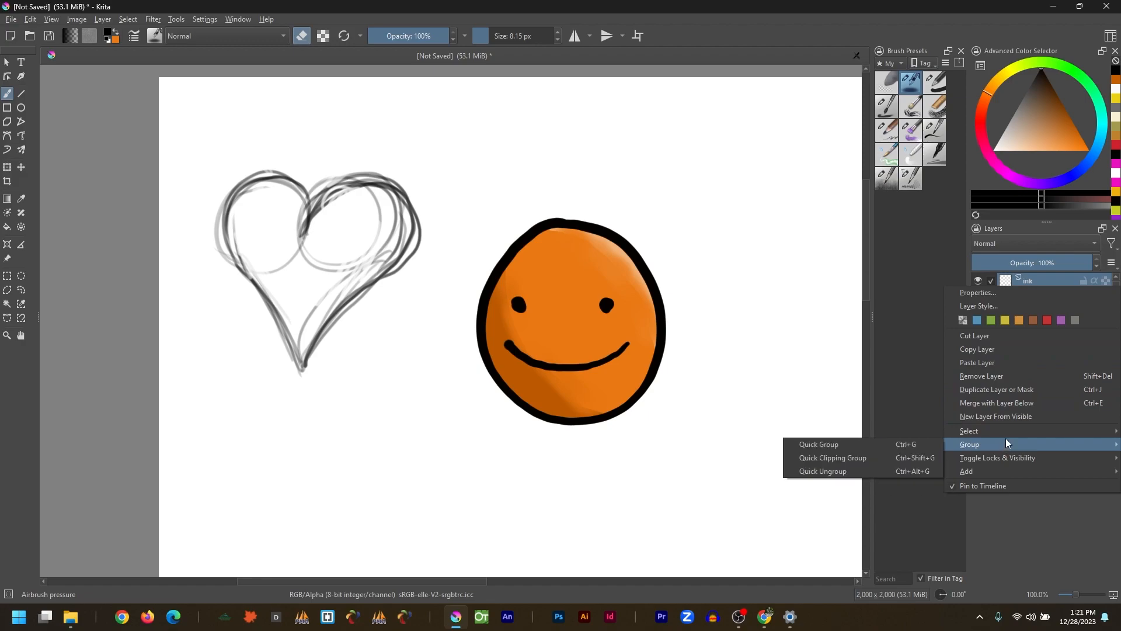
left_click(895, 441)
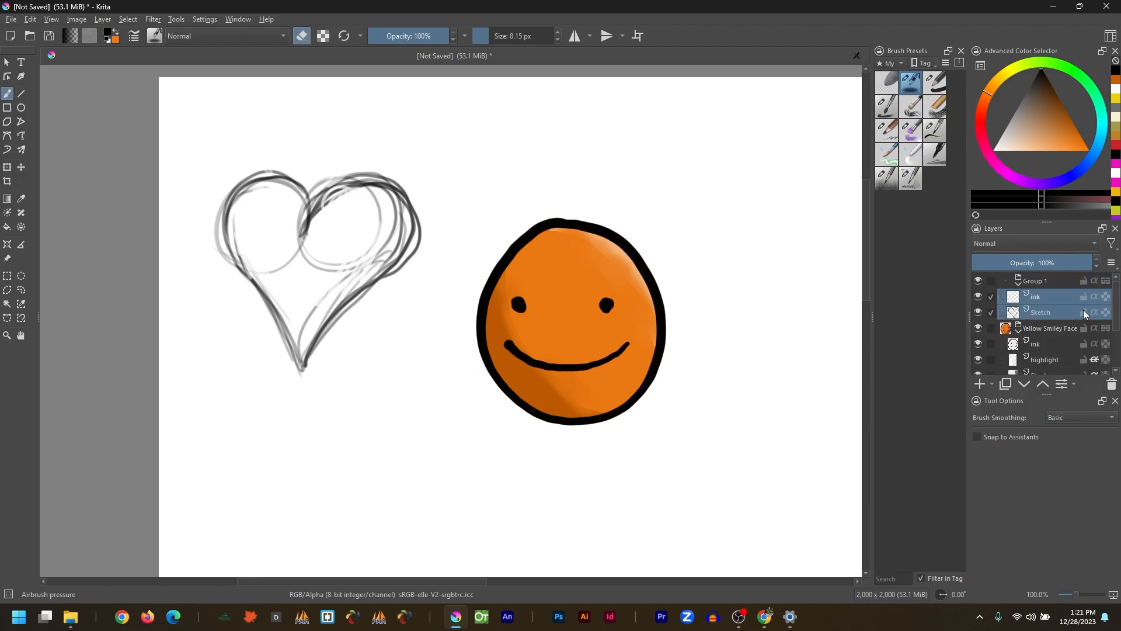
double_click(1043, 282)
type("Heaert")
key("Return")
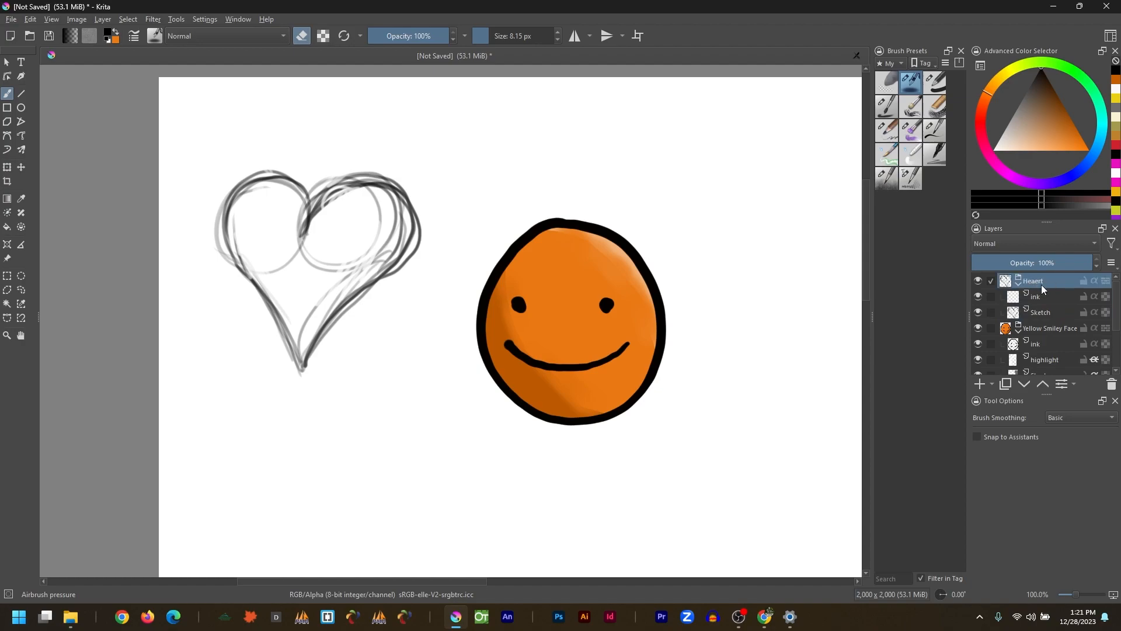
Step: Lower the heart's Sketch layer opacity to 28% and make the ink layer in the Heaert group active
left_click(1048, 298)
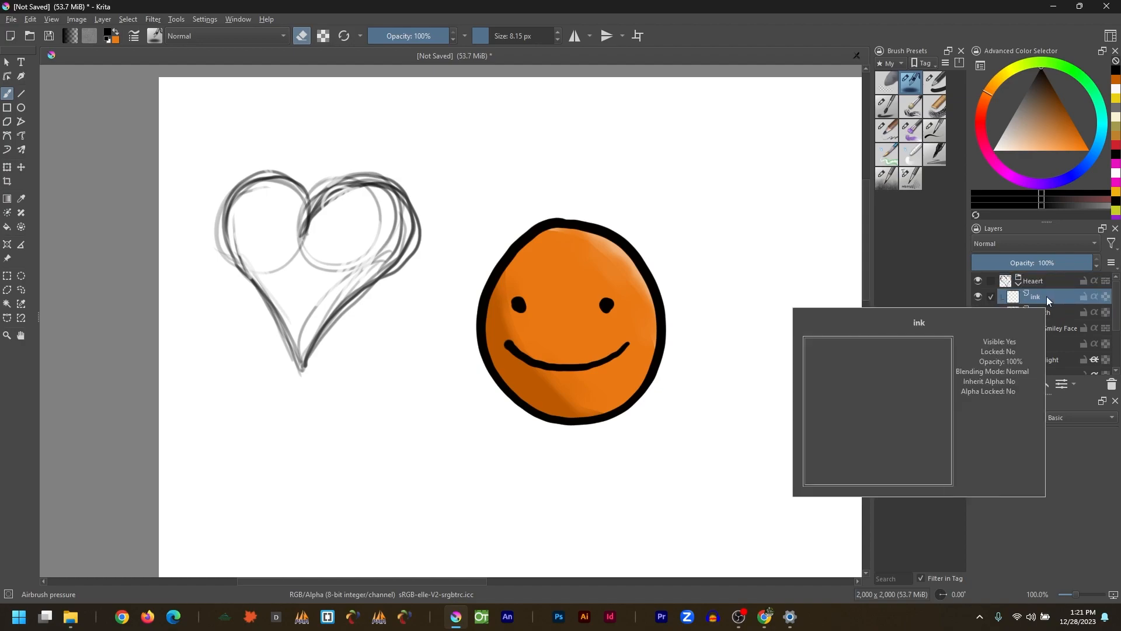
left_click(1037, 310)
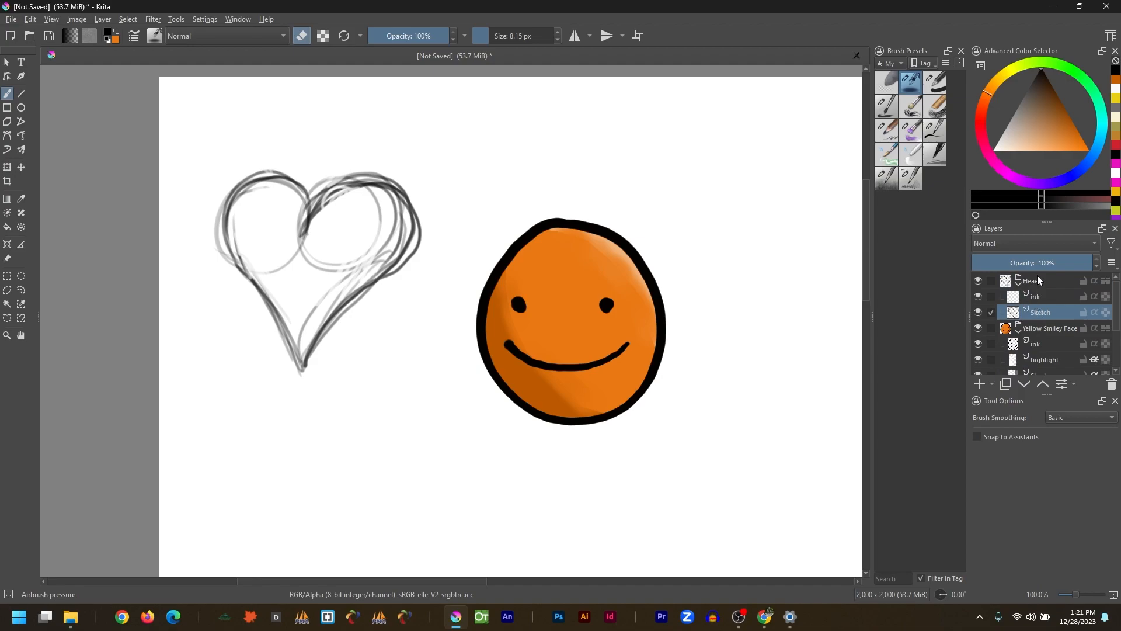
left_click_drag(1046, 264, 1005, 265)
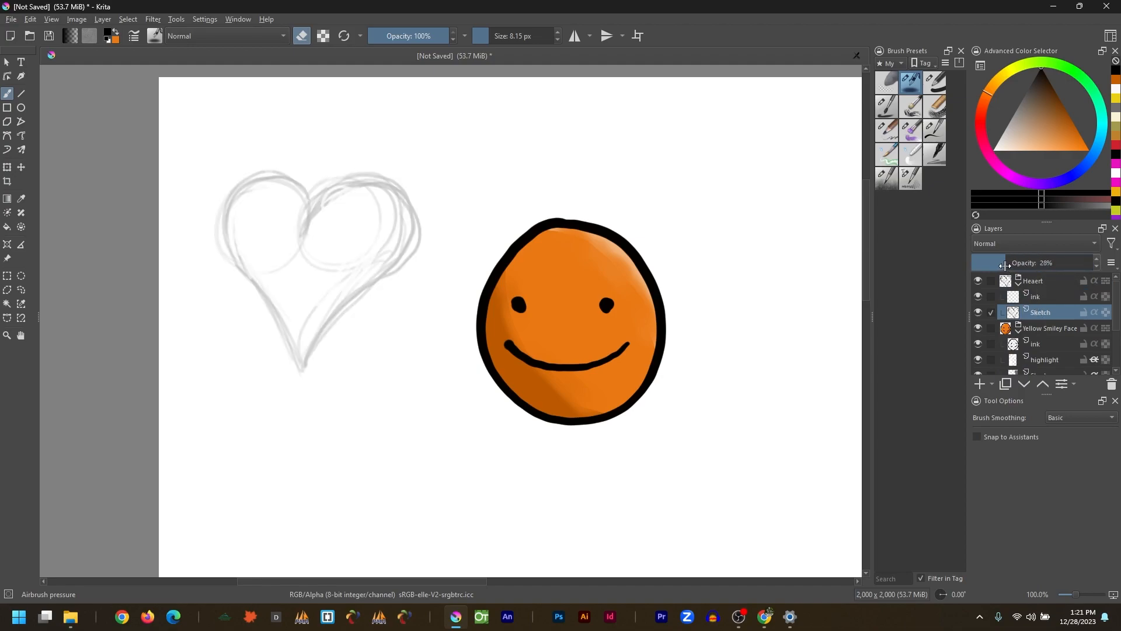
left_click(1040, 296)
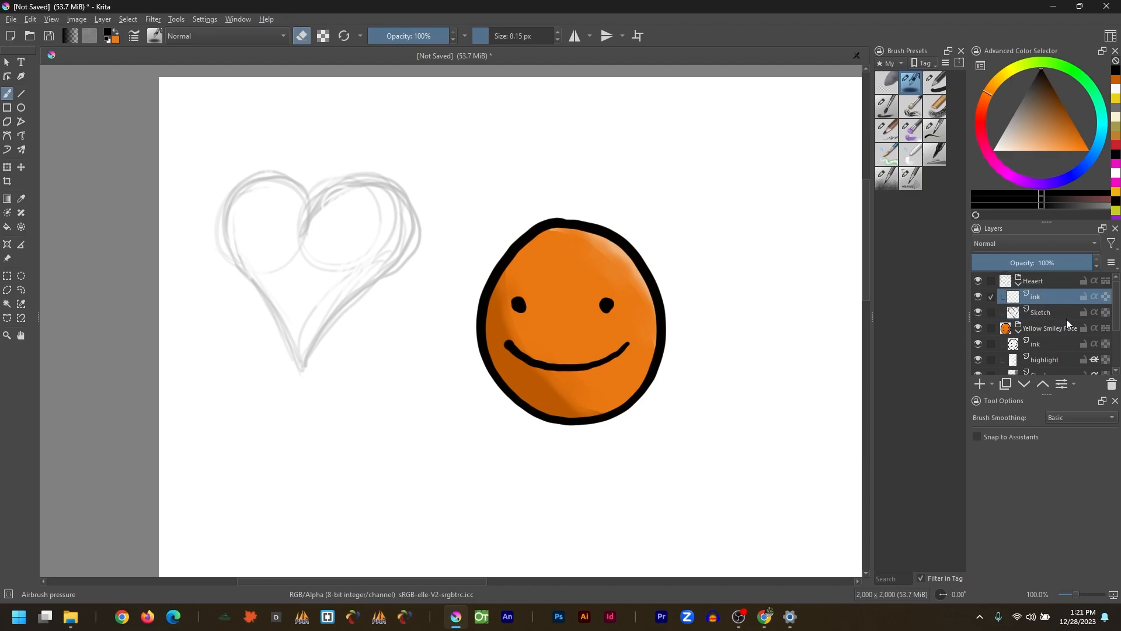
mouse_move(1066, 322)
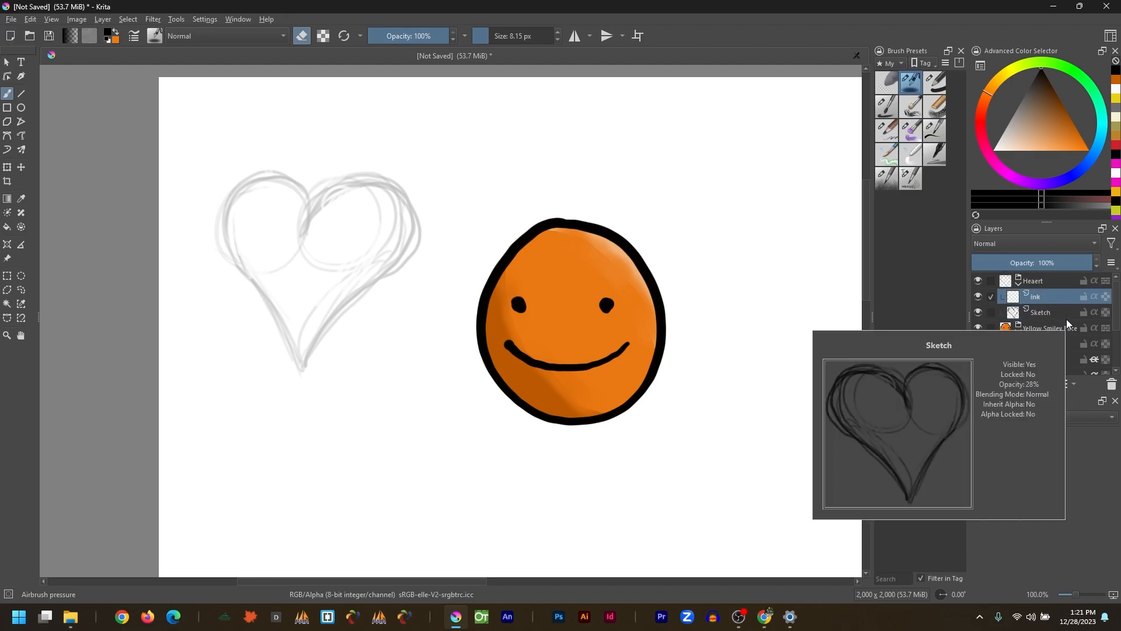
Step: Choose the Ink brush 25 preset and set brush smoothing to Weighted
left_click(937, 134)
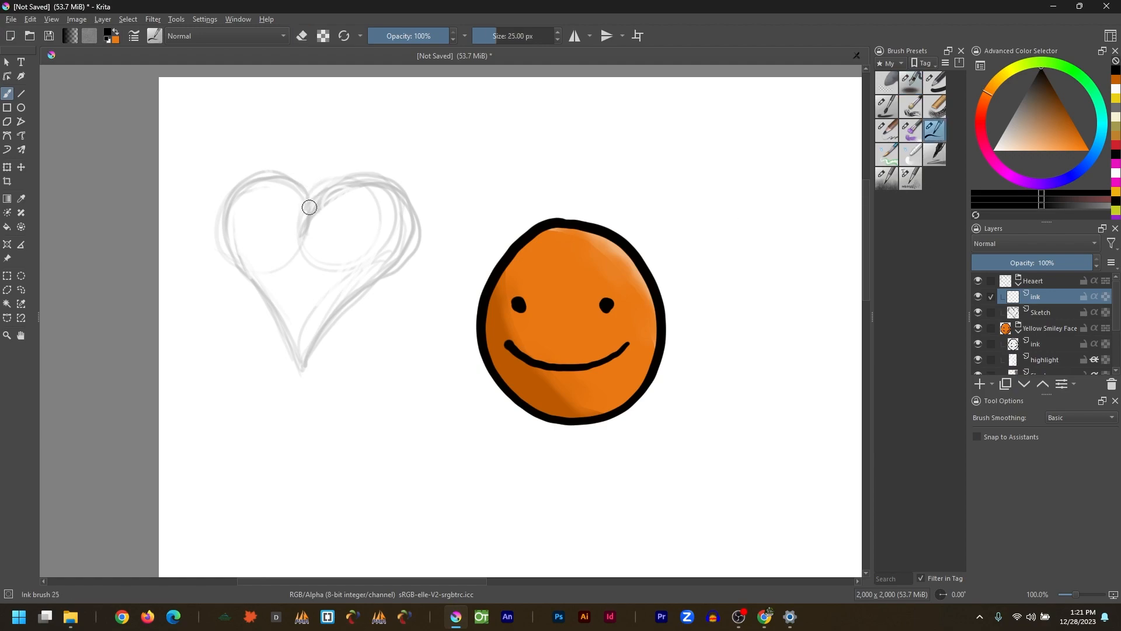
left_click(1063, 418)
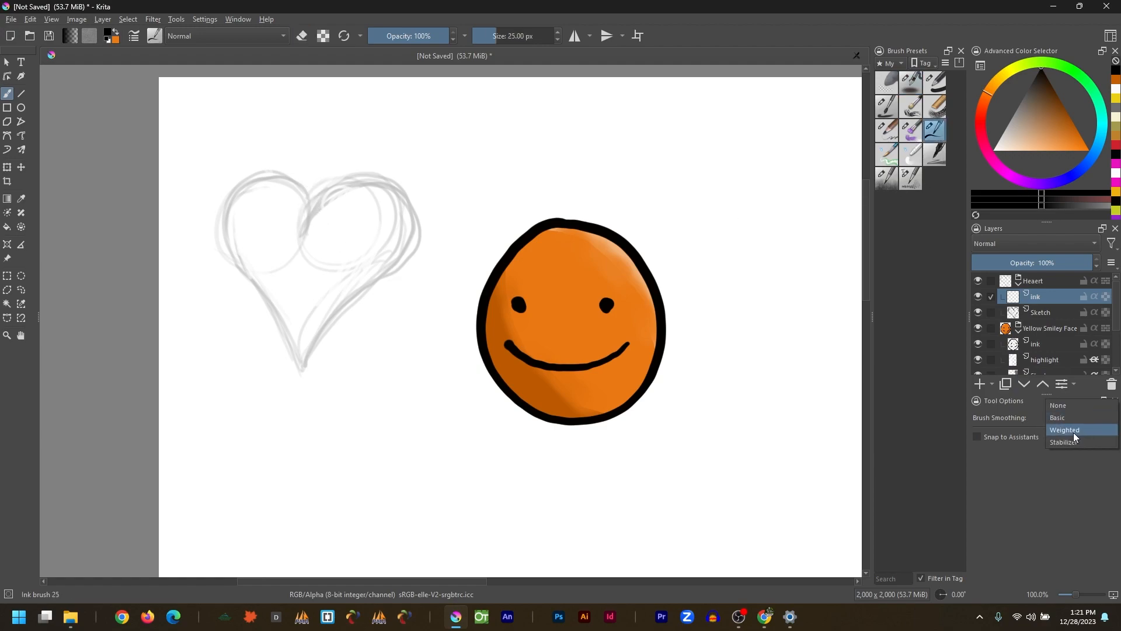
left_click(1075, 435)
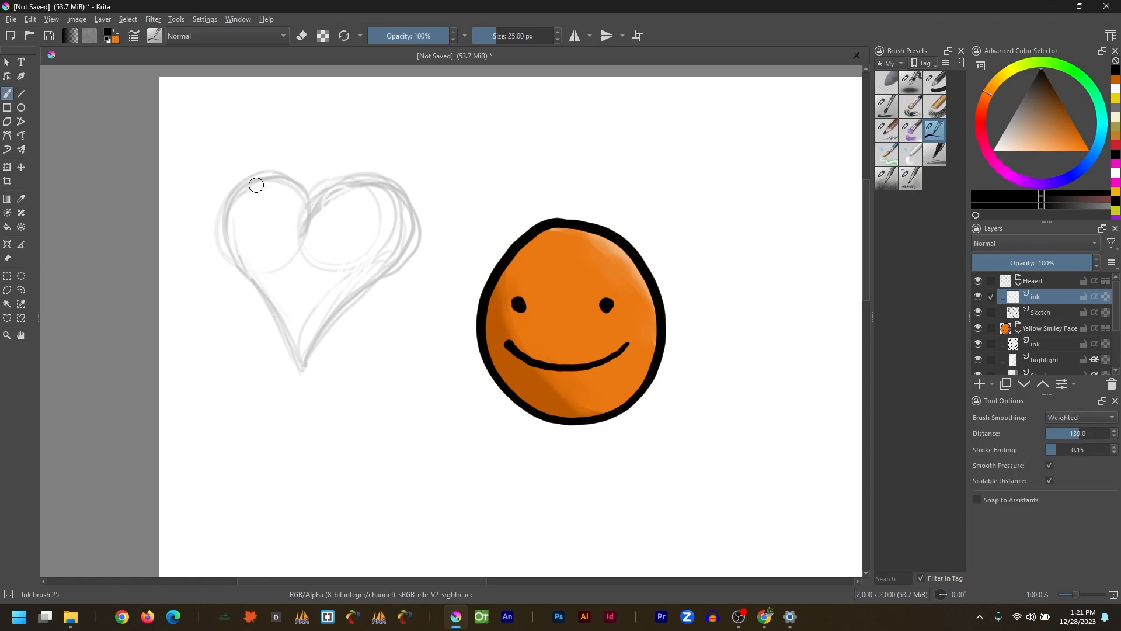
Step: Ink both halves of the heart in black over the faded sketch, redoing the bad stroke, and set the brush size to 18.50 px
mouse_move(325, 168)
left_mouse_down()
mouse_move(363, 230)
mouse_move(343, 168)
mouse_move(383, 201)
mouse_move(325, 303)
mouse_move(325, 278)
mouse_move(321, 288)
mouse_move(508, 223)
mouse_move(496, 263)
mouse_move(500, 339)
mouse_move(475, 323)
mouse_move(461, 361)
mouse_move(491, 350)
mouse_move(515, 303)
left_mouse_up()
mouse_move(555, 201)
left_mouse_down()
mouse_move(529, 314)
mouse_move(566, 315)
left_mouse_up()
key("ctrl+z")
mouse_move(553, 202)
left_mouse_down()
mouse_move(553, 275)
mouse_move(526, 345)
mouse_move(559, 416)
mouse_move(625, 365)
mouse_move(622, 343)
left_mouse_up()
mouse_move(609, 186)
left_mouse_down()
mouse_move(631, 296)
mouse_move(573, 354)
mouse_move(497, 197)
mouse_move(537, 223)
mouse_move(561, 324)
mouse_move(537, 352)
mouse_move(505, 363)
mouse_move(476, 350)
mouse_move(461, 300)
left_mouse_up()
key("5")
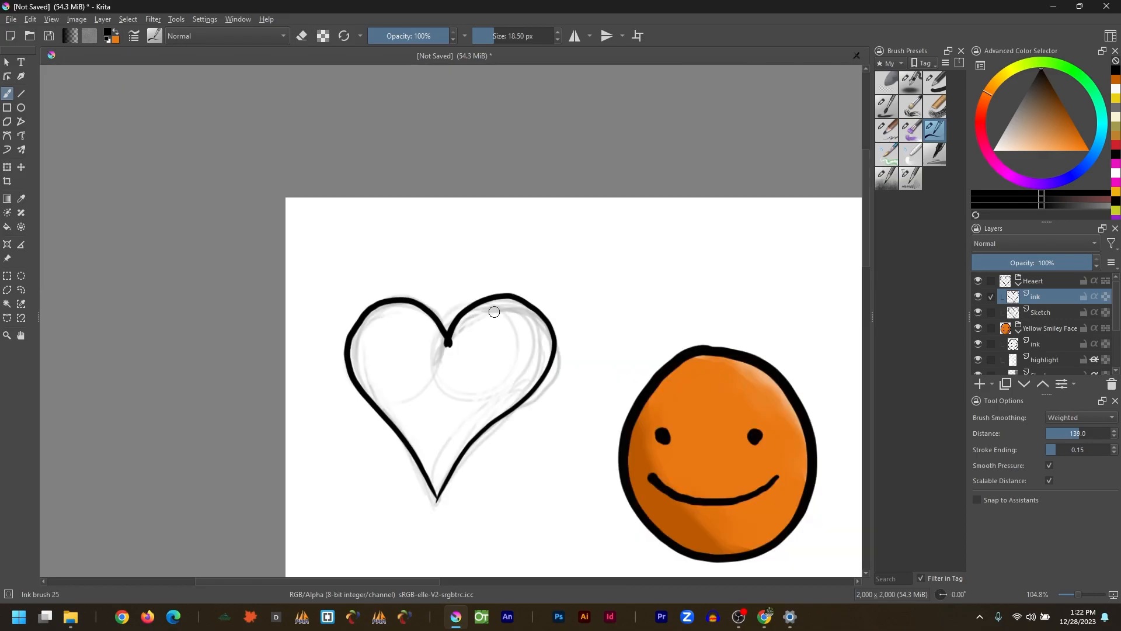
Step: Add a paint layer above ink in the Heaert group and name it color
left_click(982, 385)
double_click(1051, 296)
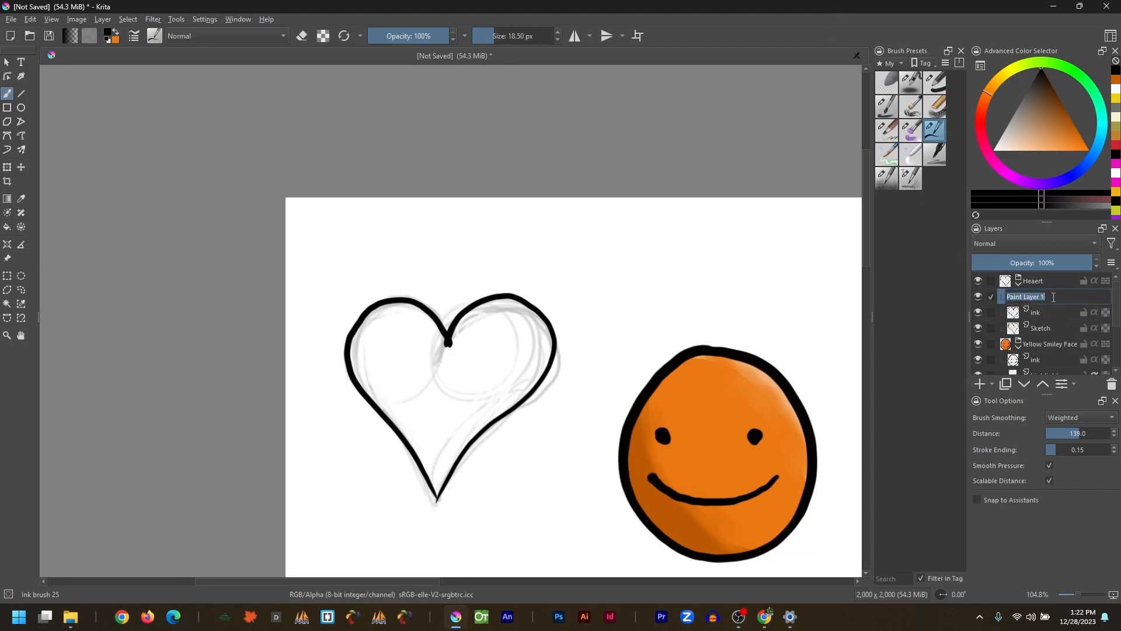
type("color")
key("Return")
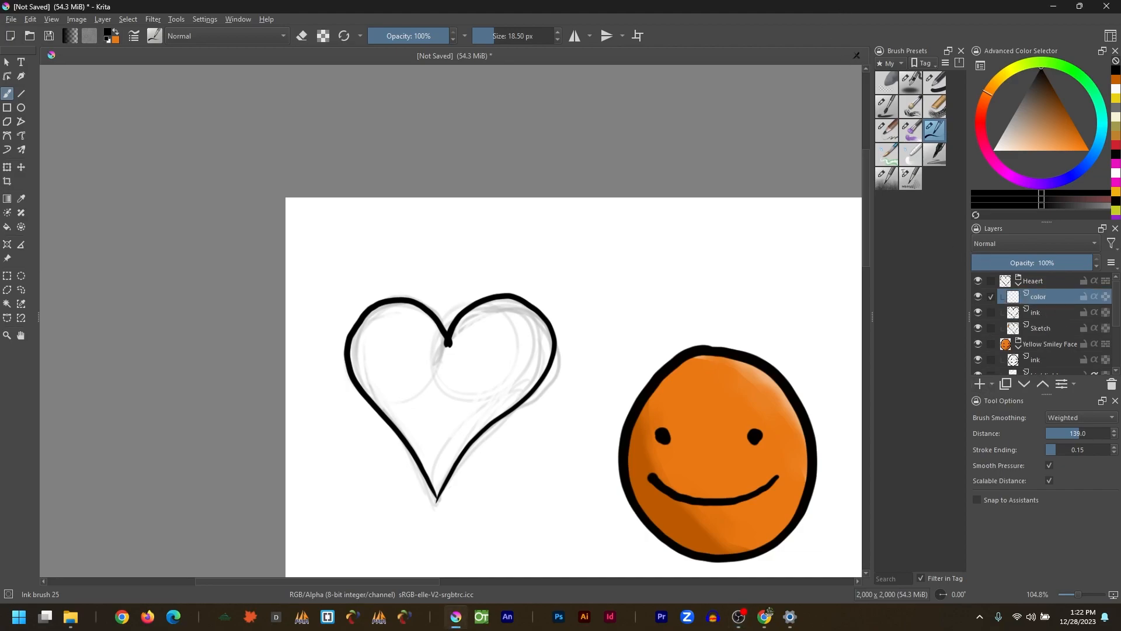
Step: Fill the heart's interior with red using the Fill tool, and move the color layer below the ink layer
left_click(983, 131)
left_click_drag(1055, 131, 1078, 138)
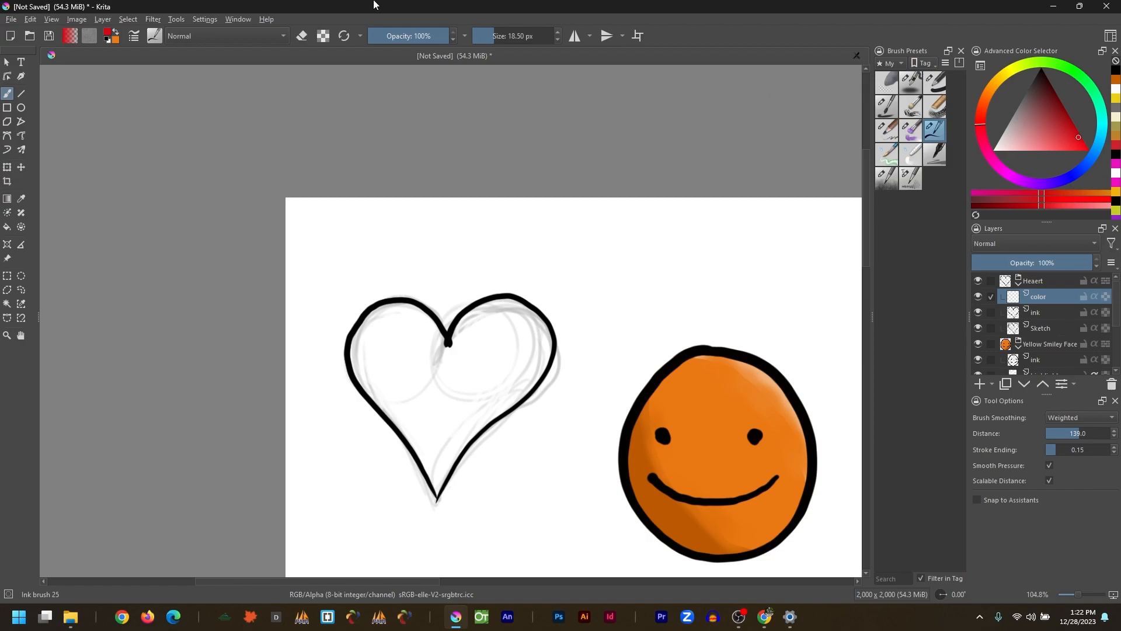
left_click(8, 228)
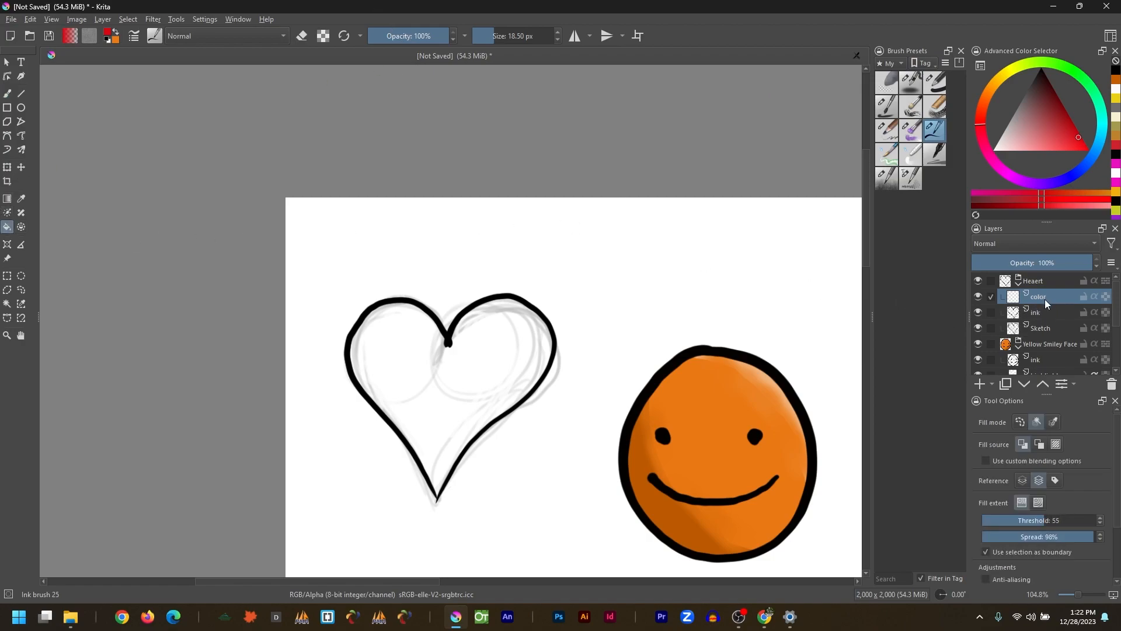
mouse_move(1038, 319)
scroll(1104, 503, "down", 5)
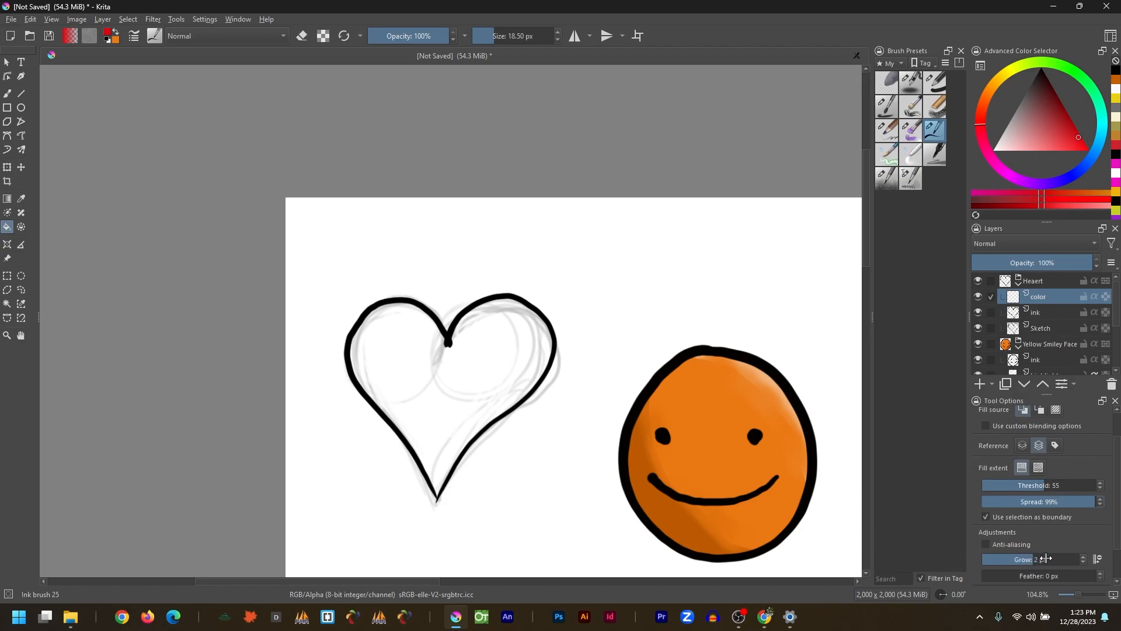
left_click(466, 370)
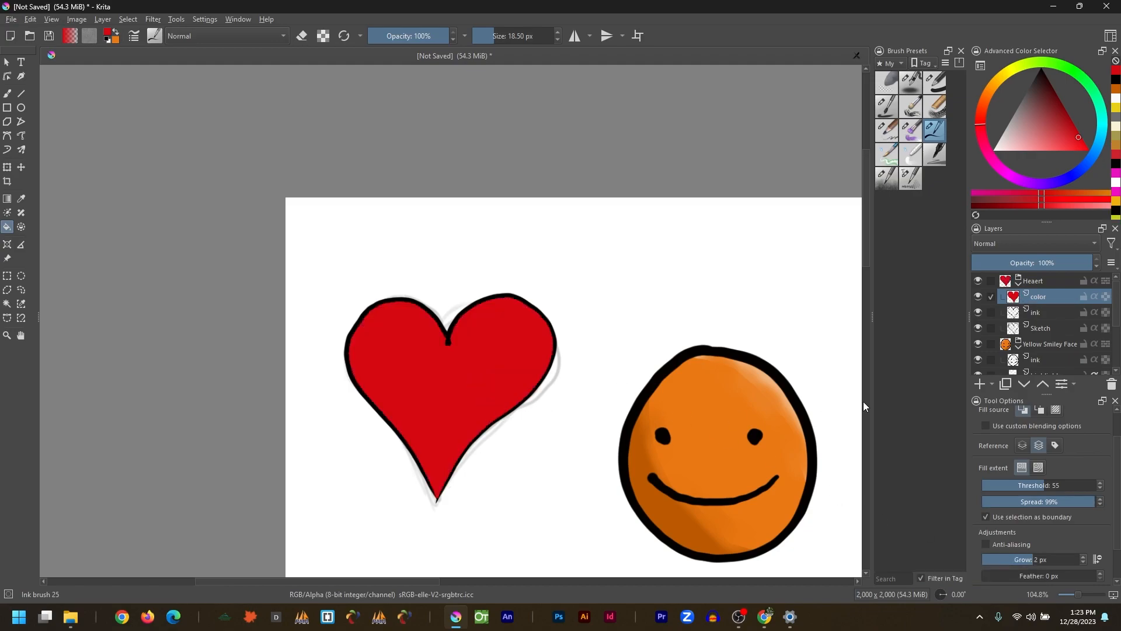
mouse_move(1041, 304)
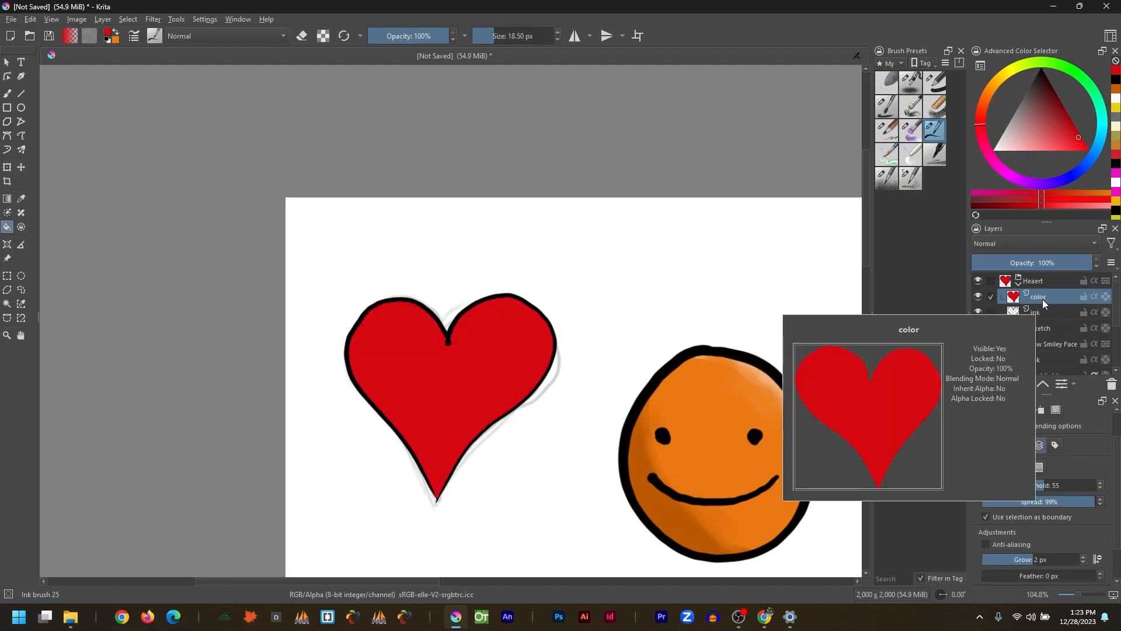
left_click_drag(1045, 300, 1046, 318)
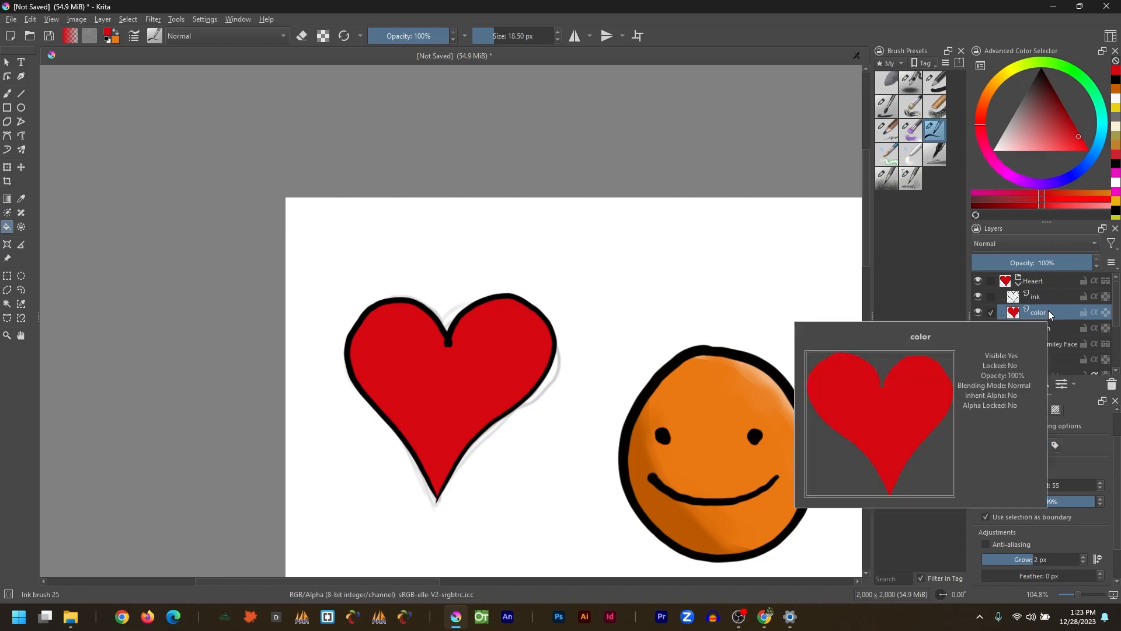
Step: Choose the Dry Brushing preset and set the foreground color to dark red #900c12
left_click(911, 107)
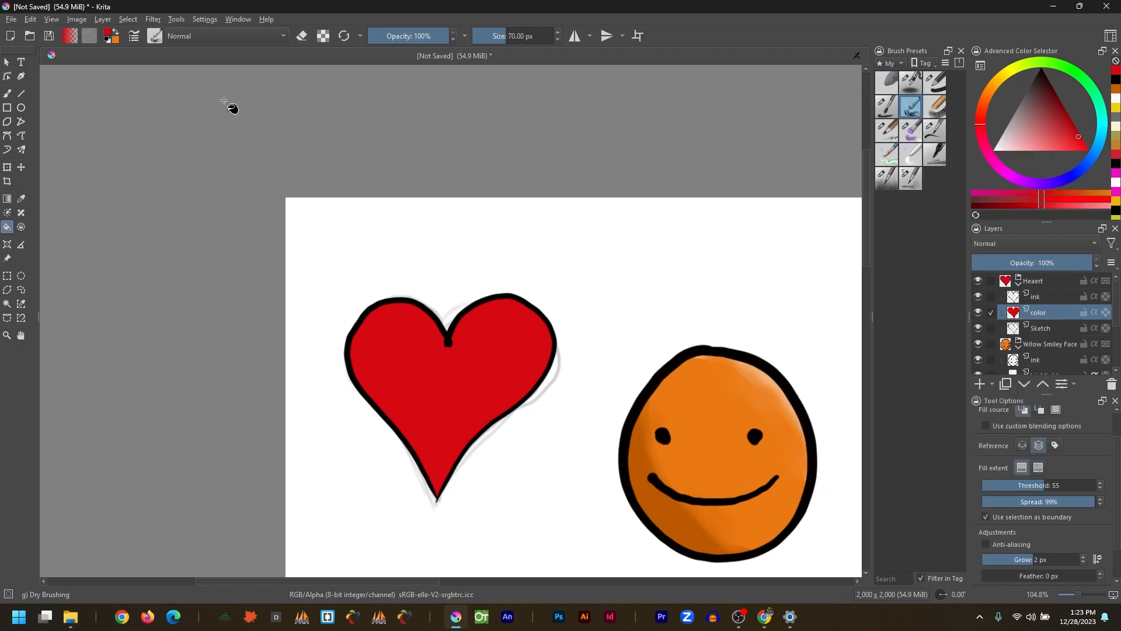
left_click(108, 36)
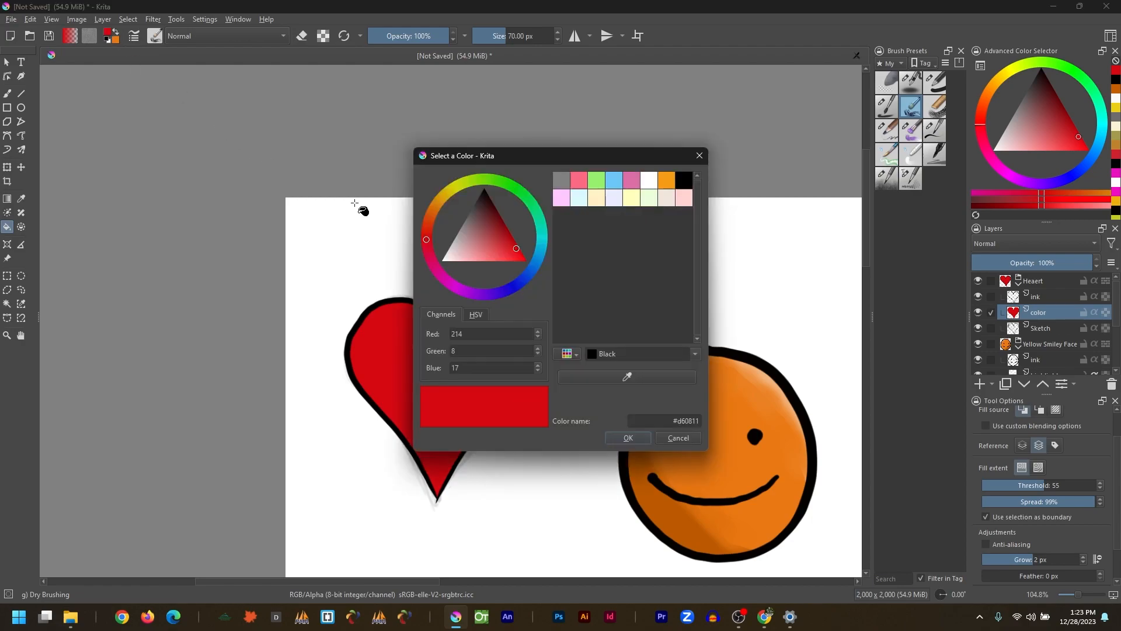
left_click(504, 230)
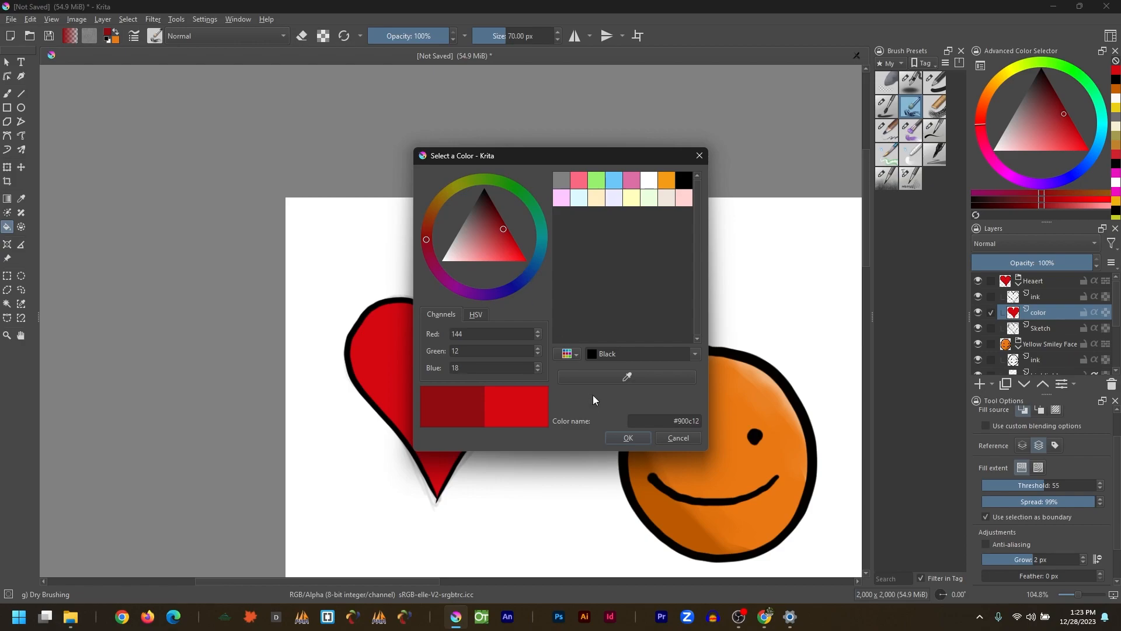
left_click(627, 438)
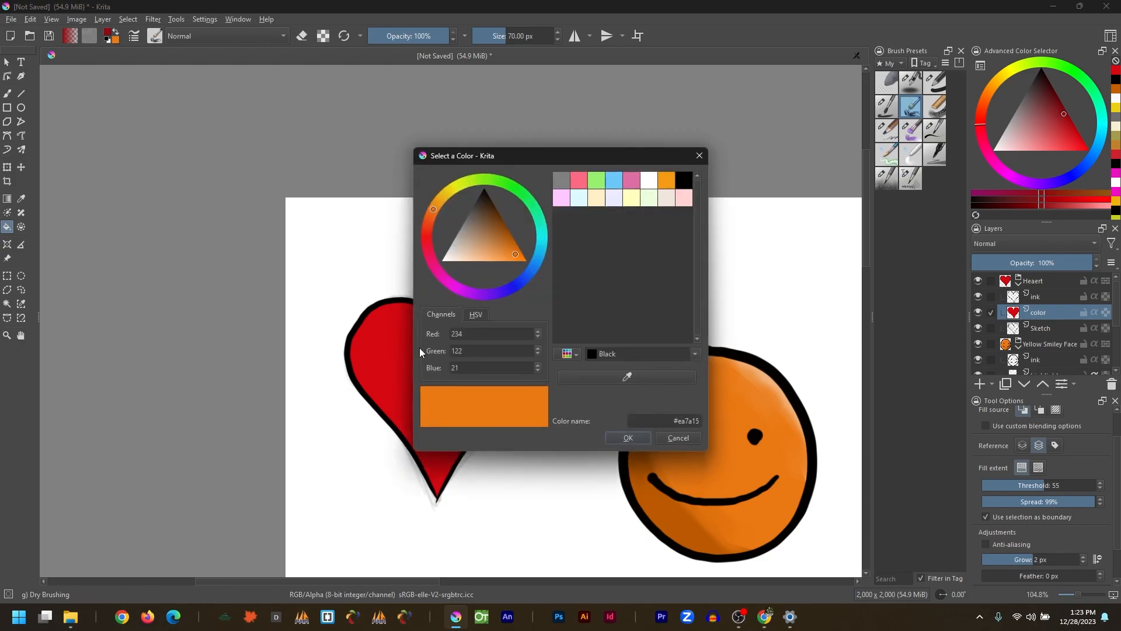
Step: Change the background color to bright red #ea1614
left_click(678, 439)
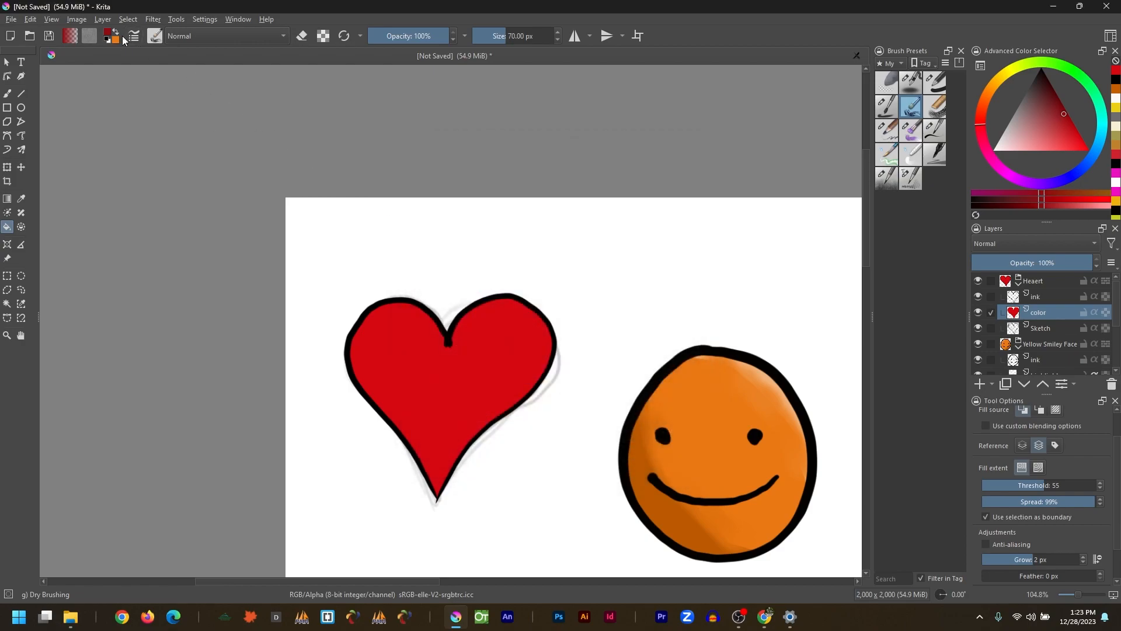
left_click(111, 38)
left_click(426, 237)
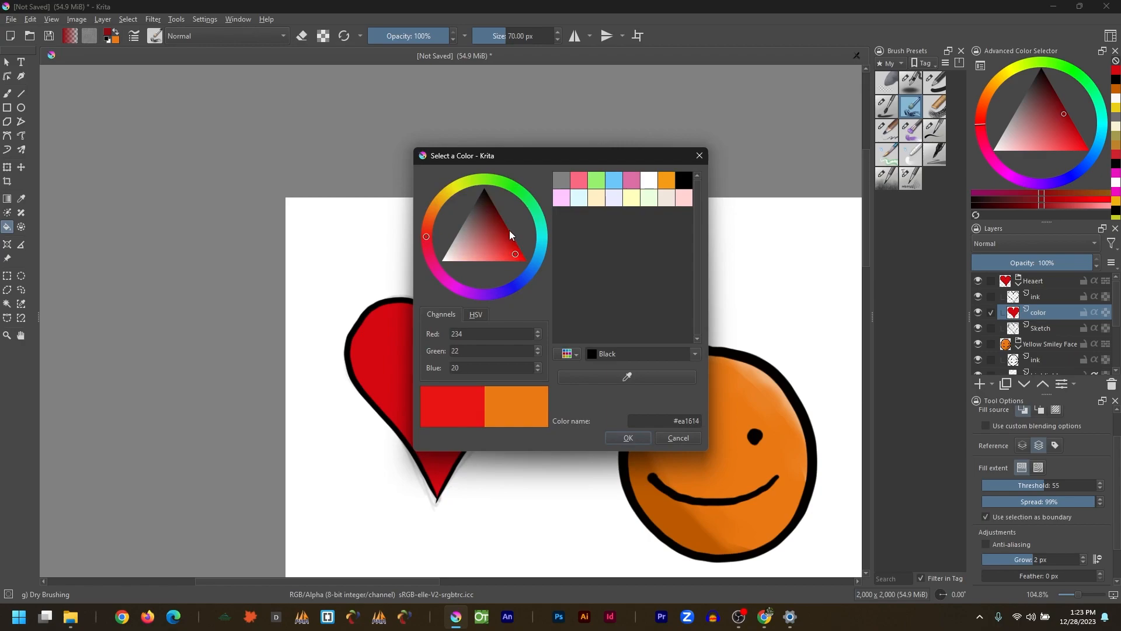
left_click(626, 437)
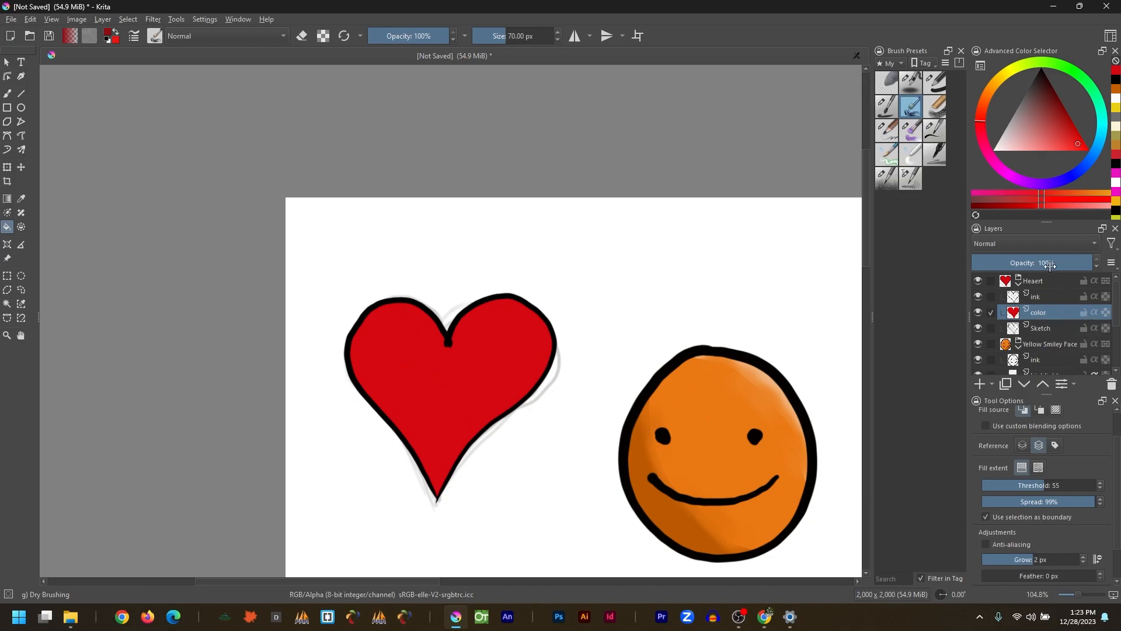
Step: Try dark red shading on the heart with the freehand brush, undo it, and turn on Preserve Alpha
key("b")
mouse_move(439, 419)
left_mouse_down()
mouse_move(480, 313)
mouse_move(400, 420)
mouse_move(358, 355)
mouse_move(368, 333)
mouse_move(375, 393)
mouse_move(424, 424)
mouse_move(418, 456)
mouse_move(368, 338)
mouse_move(384, 313)
mouse_move(389, 399)
mouse_move(447, 461)
mouse_move(541, 379)
left_mouse_up()
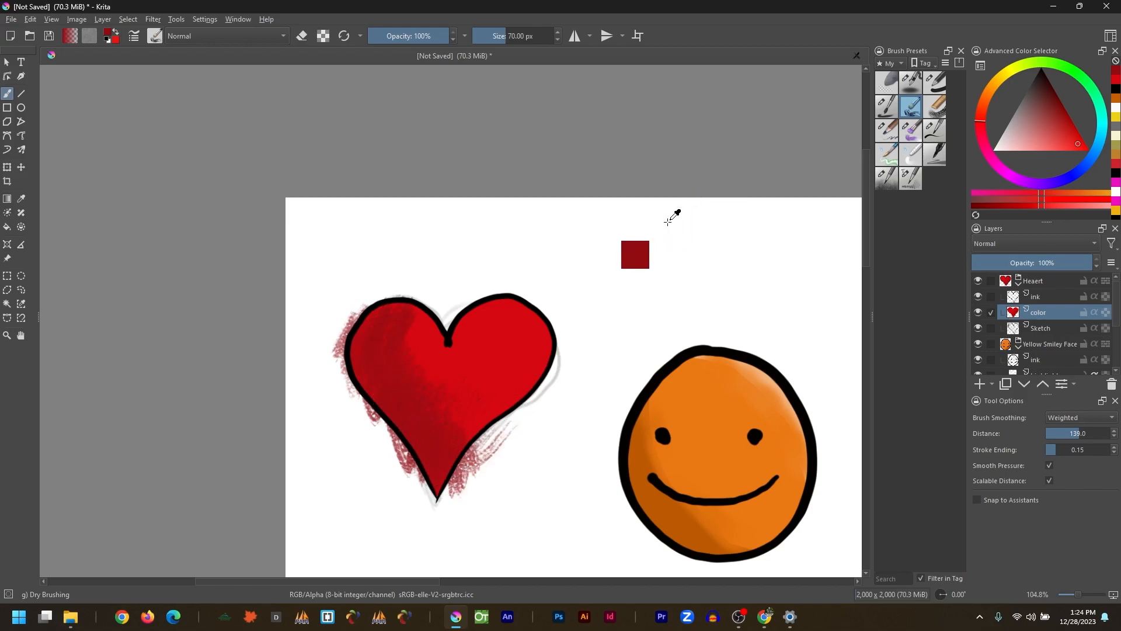
left_click(483, 367, "ctrl")
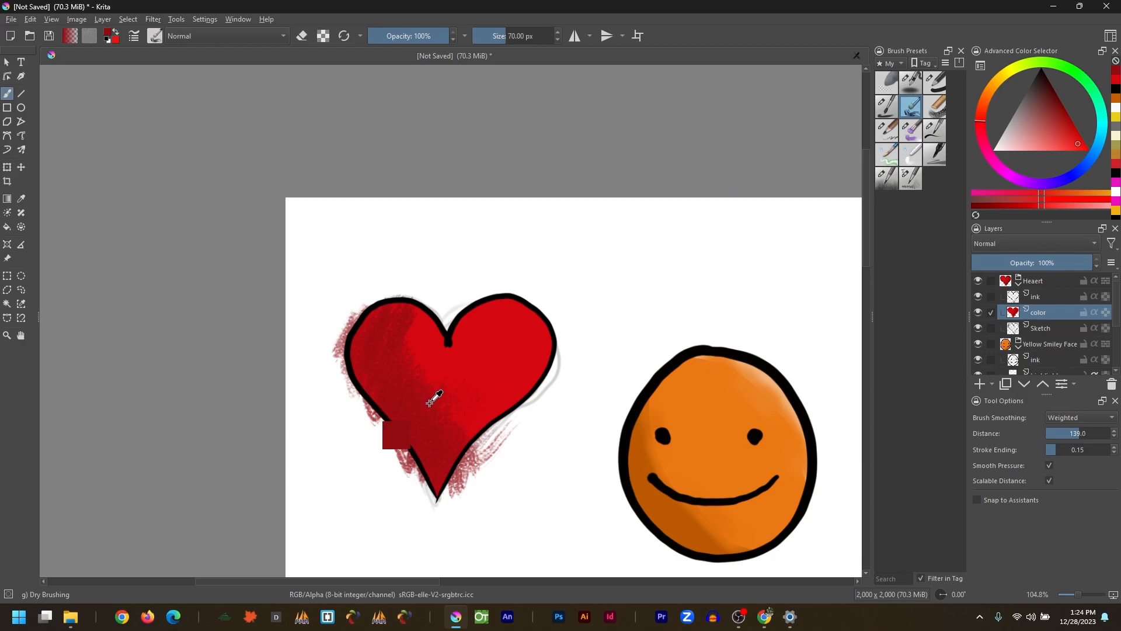
key("ctrl+z")
left_click(323, 36)
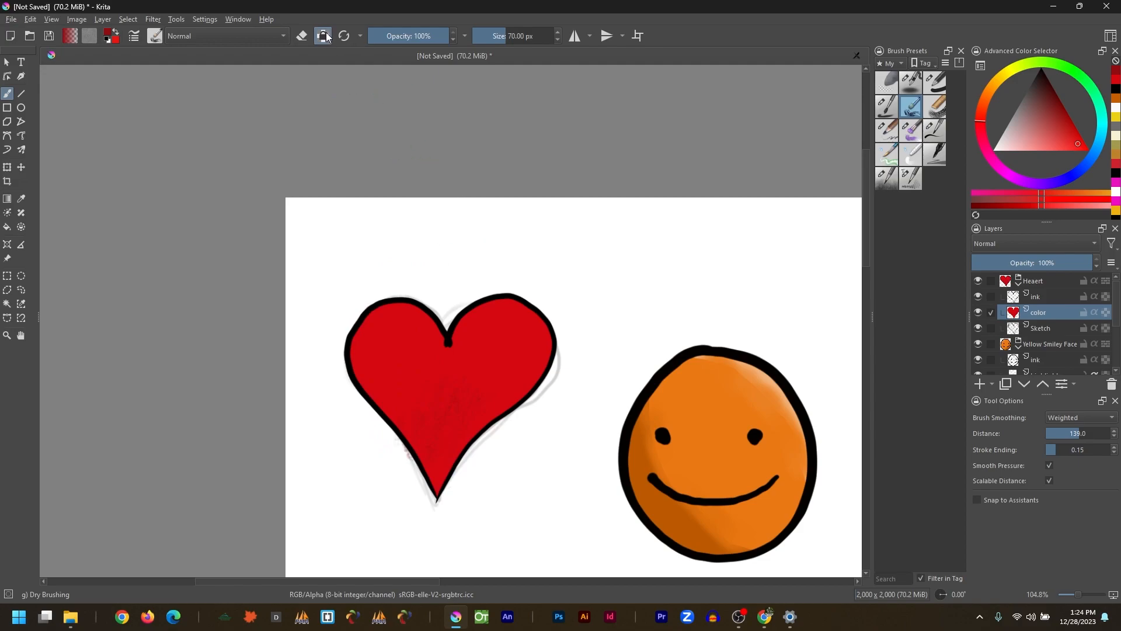
Step: Shade the heart's left side with dark red, and lower the brush opacity to 32% to blend the shading inward
mouse_move(376, 338)
left_mouse_down()
mouse_move(349, 366)
mouse_move(358, 372)
mouse_move(377, 333)
mouse_move(385, 422)
mouse_move(395, 393)
mouse_move(436, 466)
left_mouse_up()
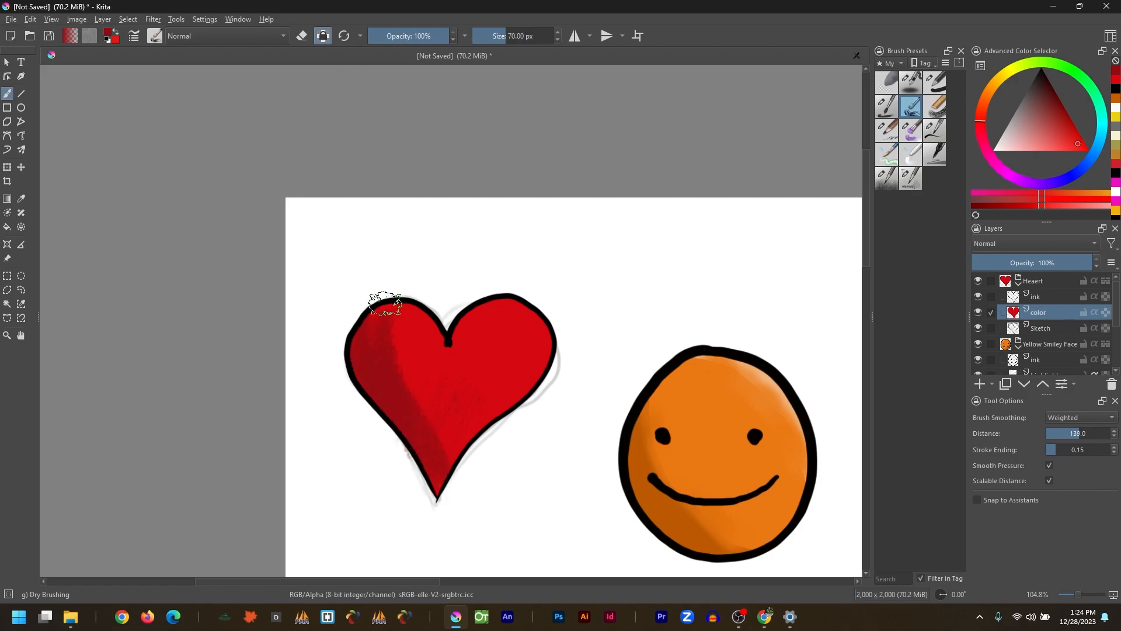
mouse_move(386, 313)
left_mouse_down()
mouse_move(402, 328)
mouse_move(395, 386)
mouse_move(415, 358)
mouse_move(417, 388)
left_mouse_up()
left_click(395, 35)
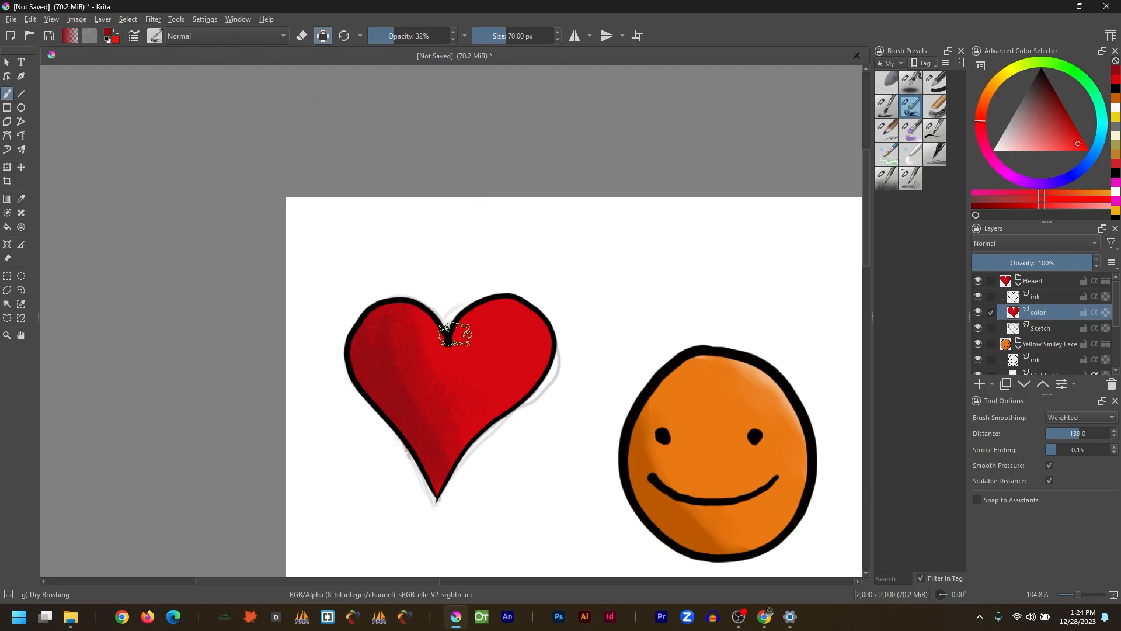
Step: Pick a light pink and a near-white foreground color to paint highlights on the heart's upper lobes and right side
left_click(113, 35)
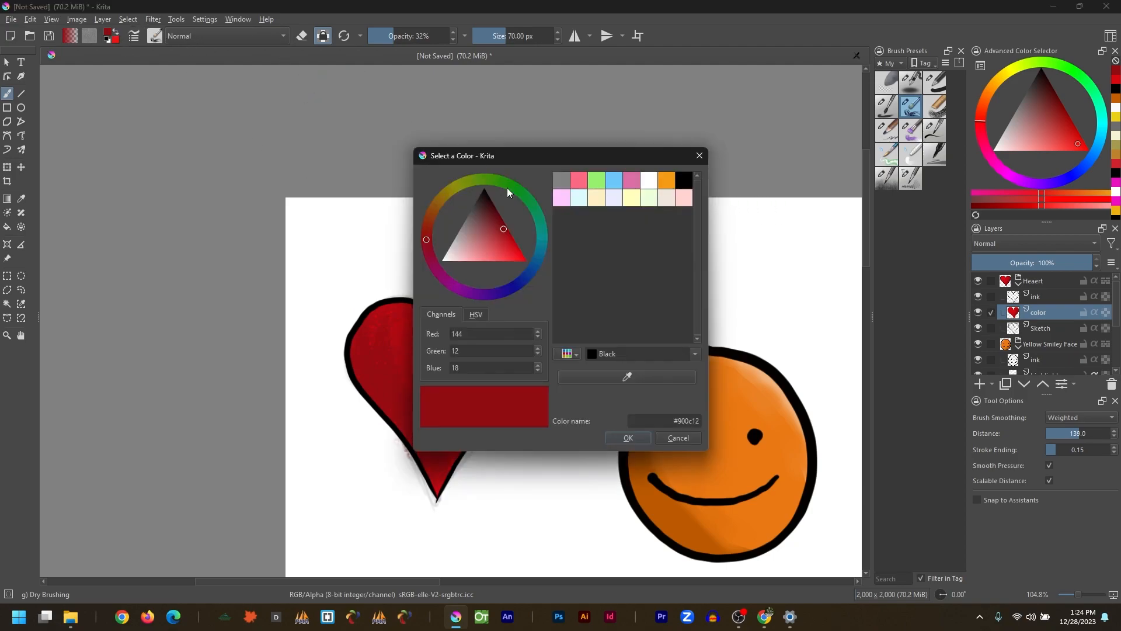
left_click(479, 253)
key("Return")
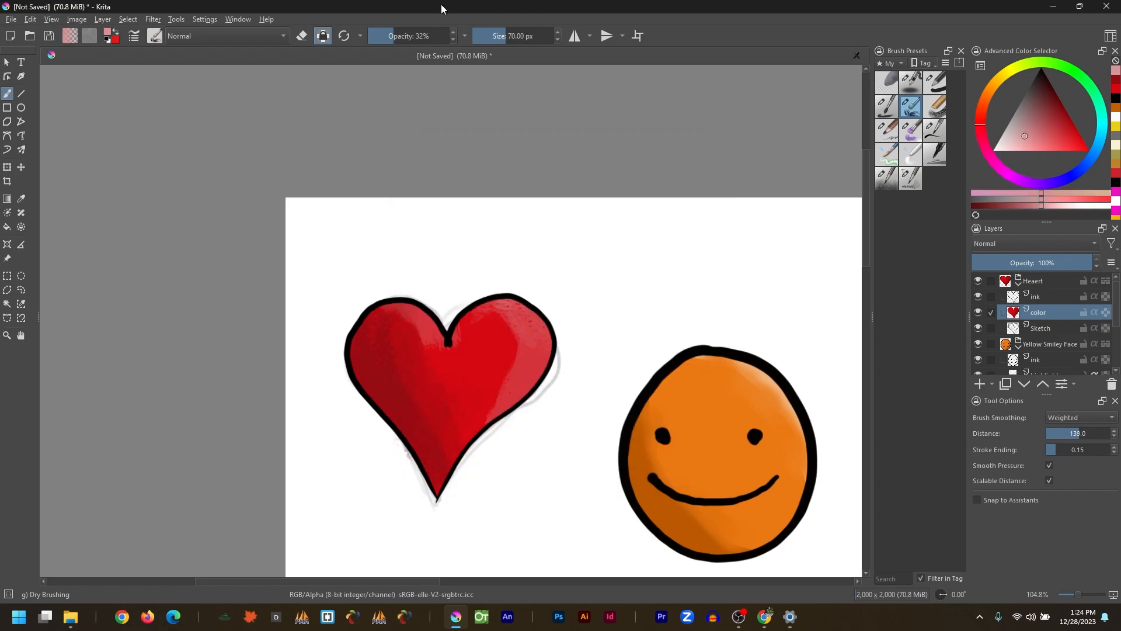
left_click(112, 32)
left_click(464, 246)
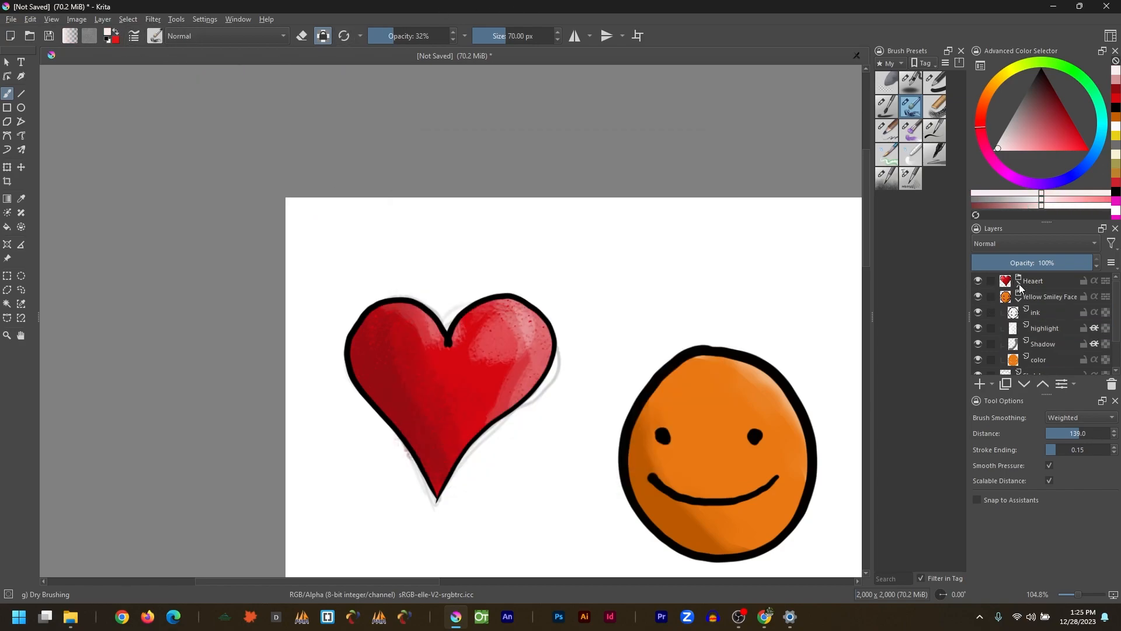
Step: Check the heart group's color and ink layers by toggling their visibility, and hide its Sketch layer
left_click(1019, 284)
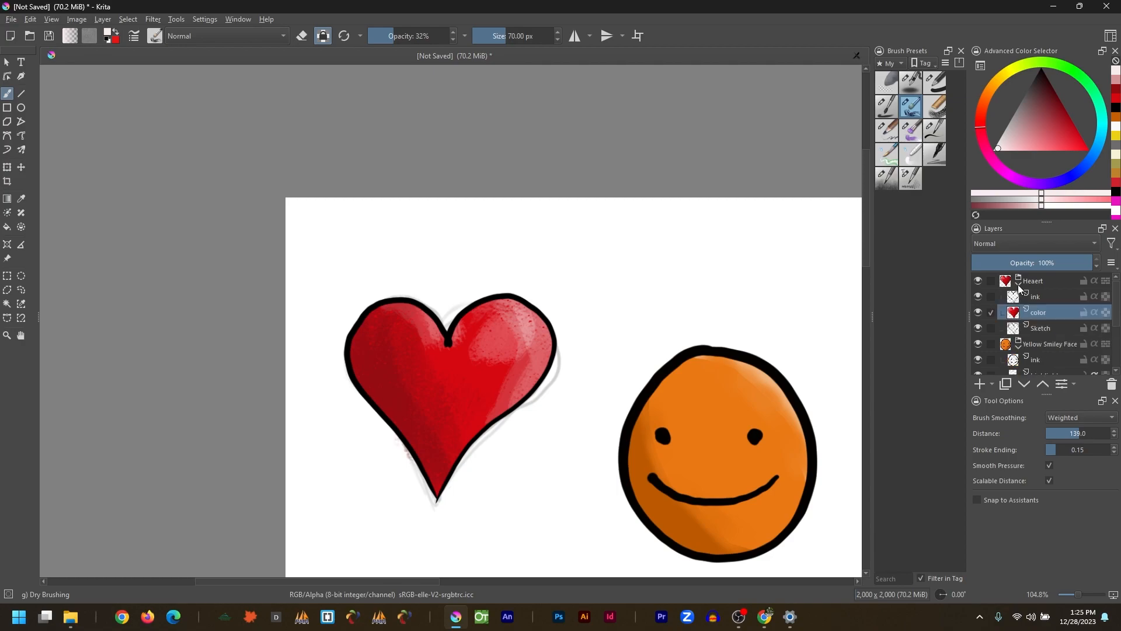
left_click(979, 313)
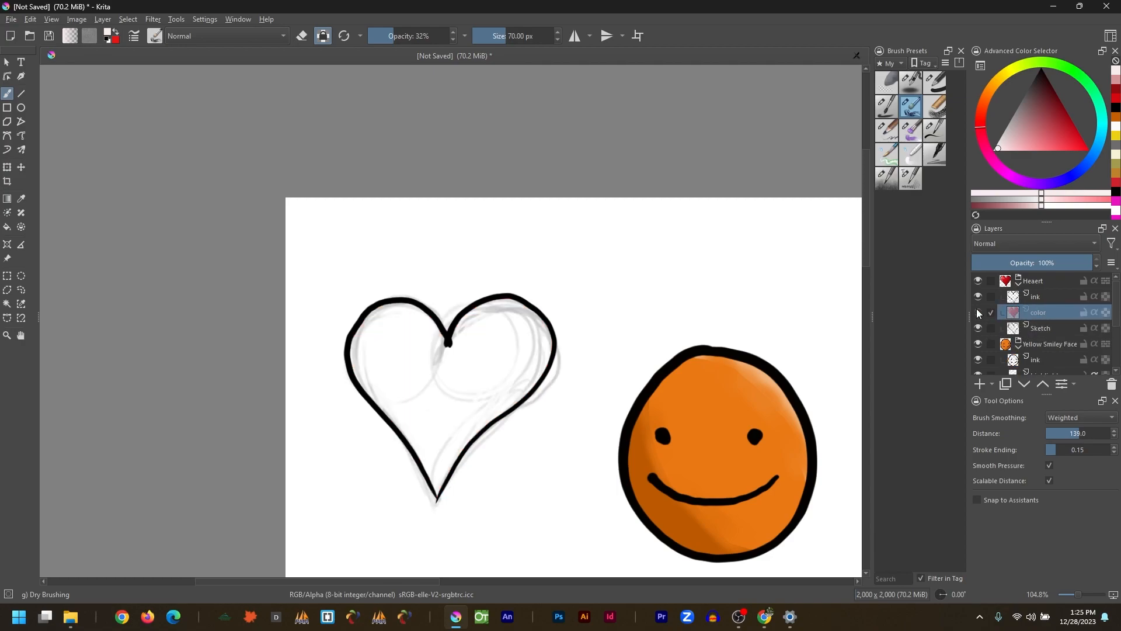
left_click(978, 313)
left_click(979, 296)
left_click(978, 296)
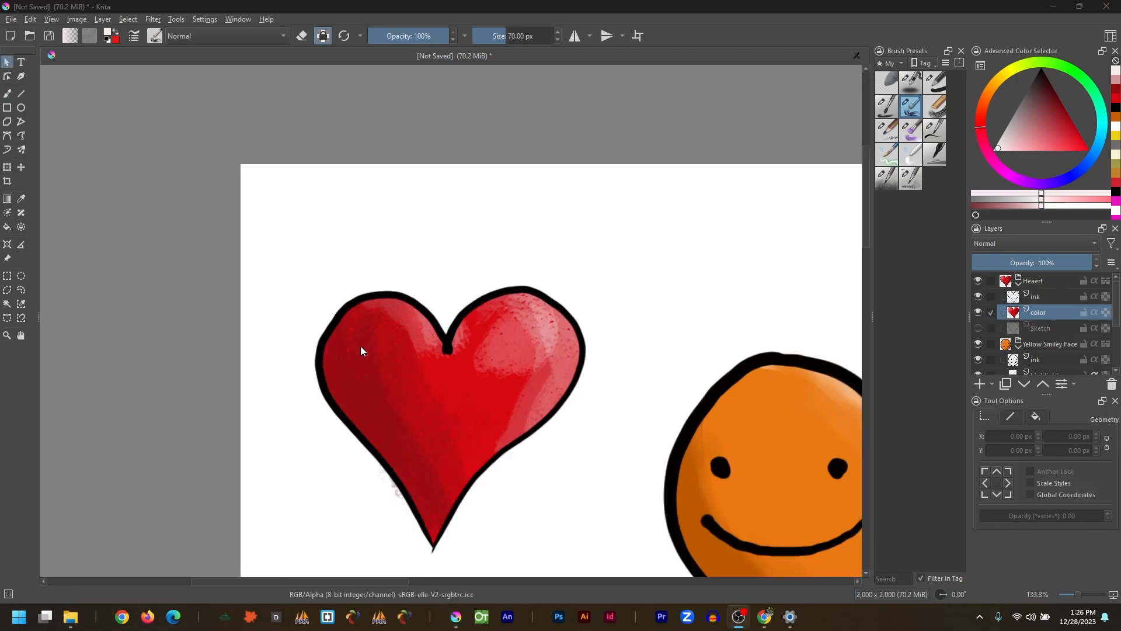
left_click(385, 241)
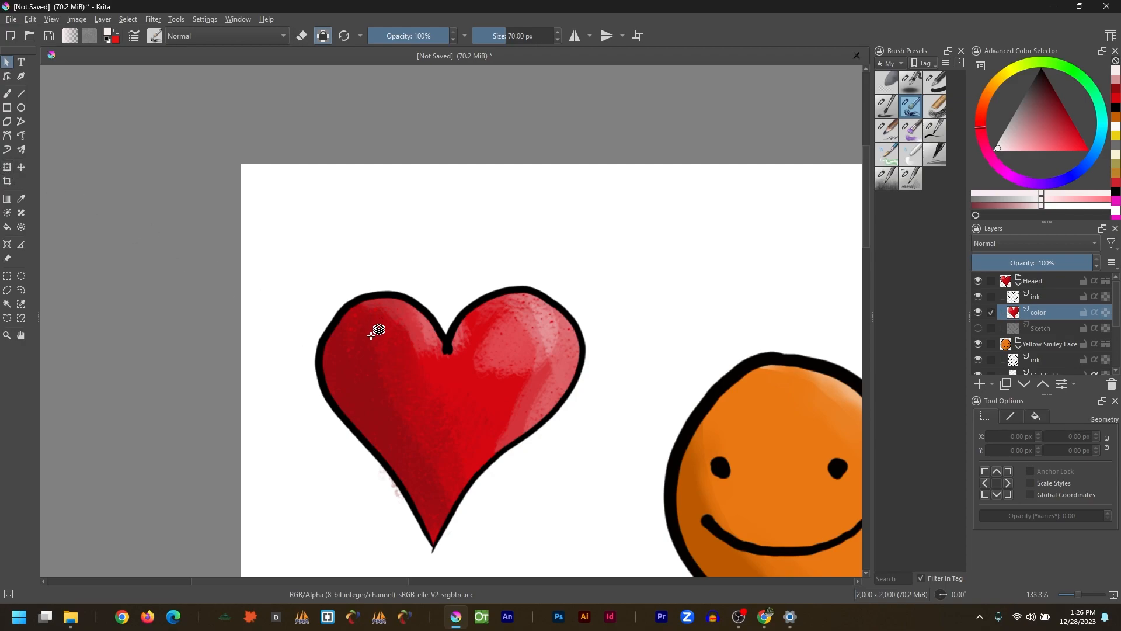
Step: Toggle the visibility of the heart's ink layer, color layer and whole group to compare what each one contains
left_click(979, 298)
left_click(979, 298)
left_click(979, 307)
left_click(979, 307)
left_click(979, 298)
left_click(978, 310)
left_click(978, 298)
left_click(978, 309)
left_click(978, 298)
left_click(979, 281)
left_click(979, 281)
left_click(979, 297)
left_click(979, 311)
left_click(979, 311)
Step: With the Freehand Brush active, step through the heart's and smiley's layers, ending on the smiley's highlight layer
key("b")
key("Page_Up")
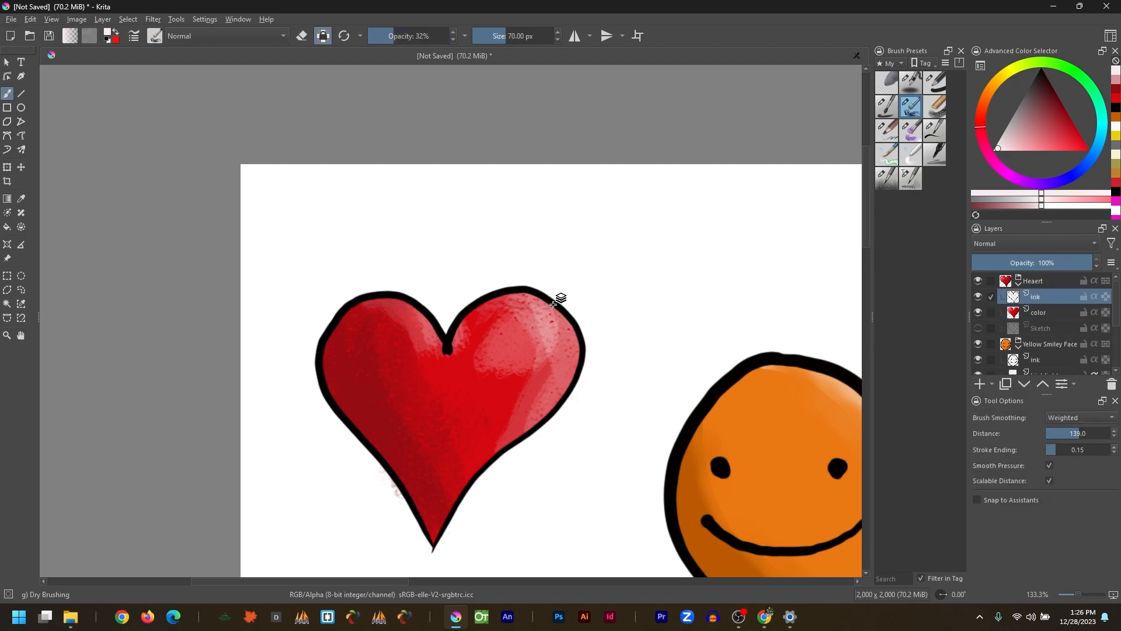
key("Page_Down")
key("Page_Down")
key("Page_Down")
key("Page_Down")
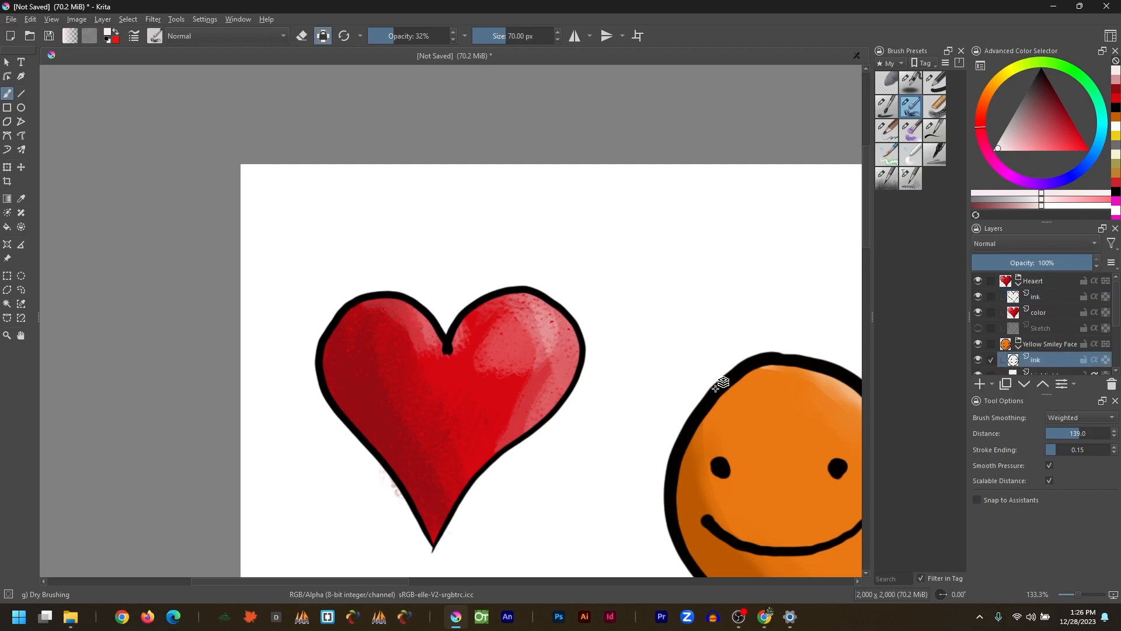
key("Page_Down")
key("Page_Down")
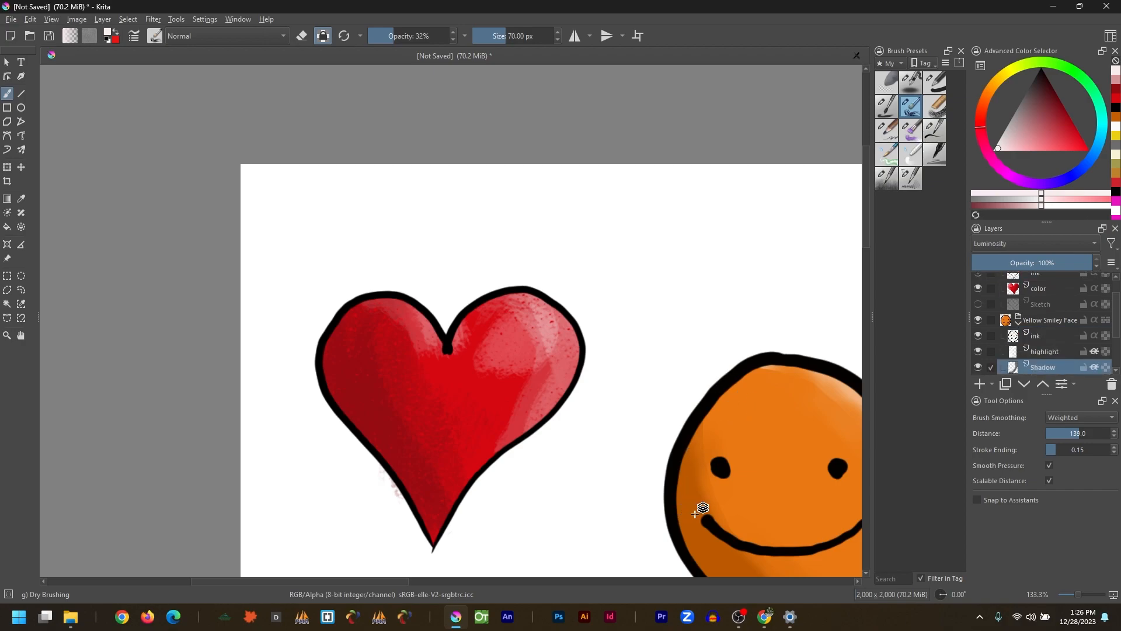
key("Page_Down")
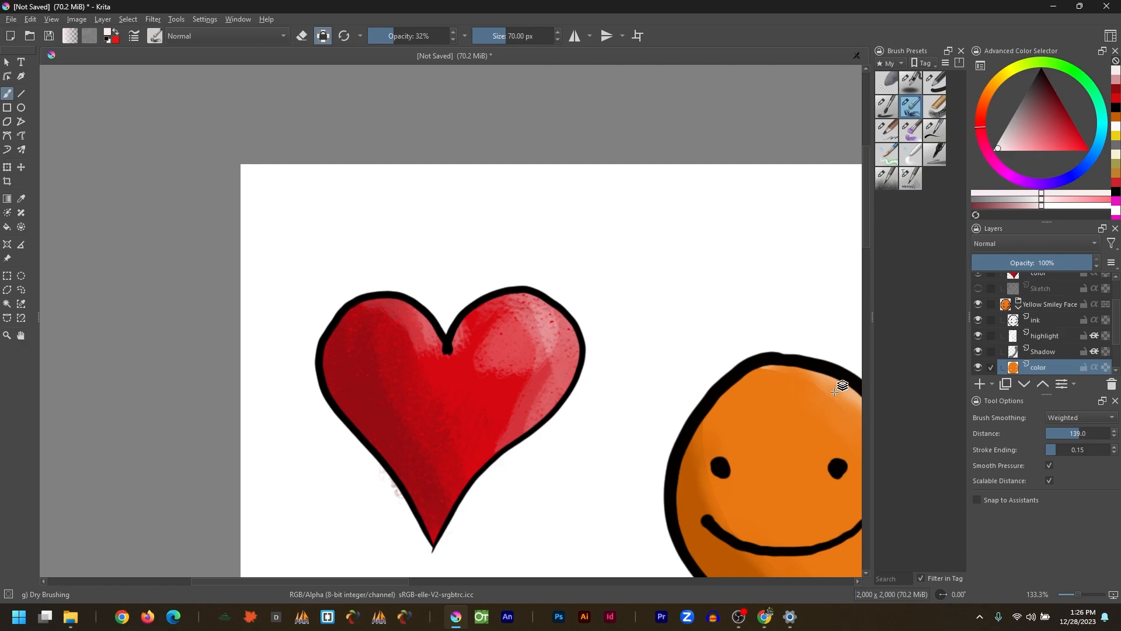
key("Page_Up")
key("Page_Up")
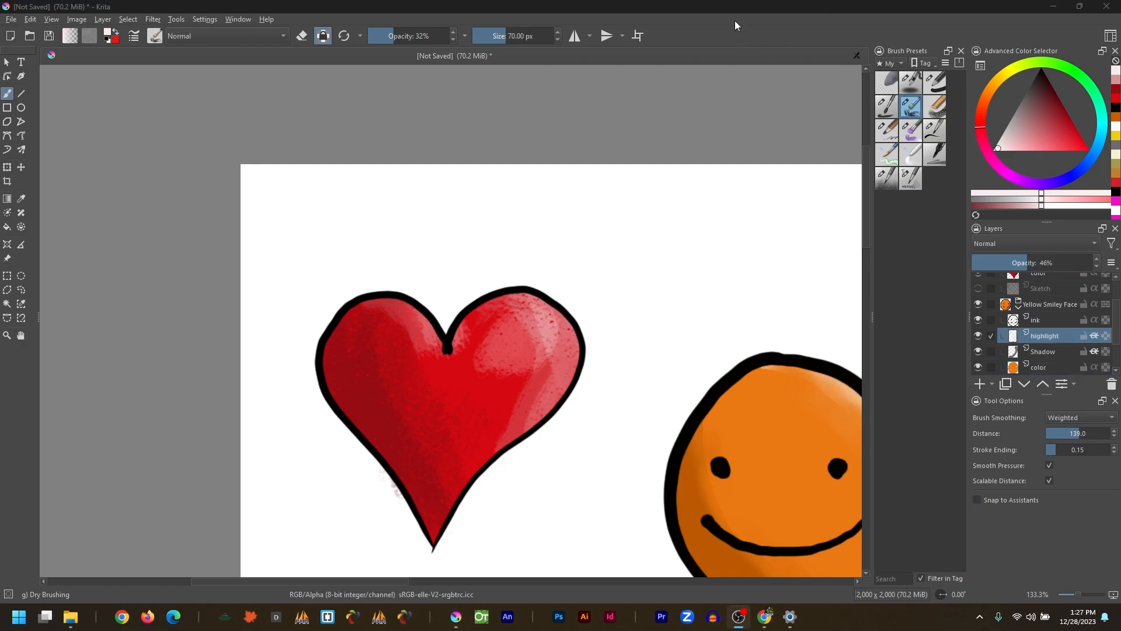
left_click(735, 20)
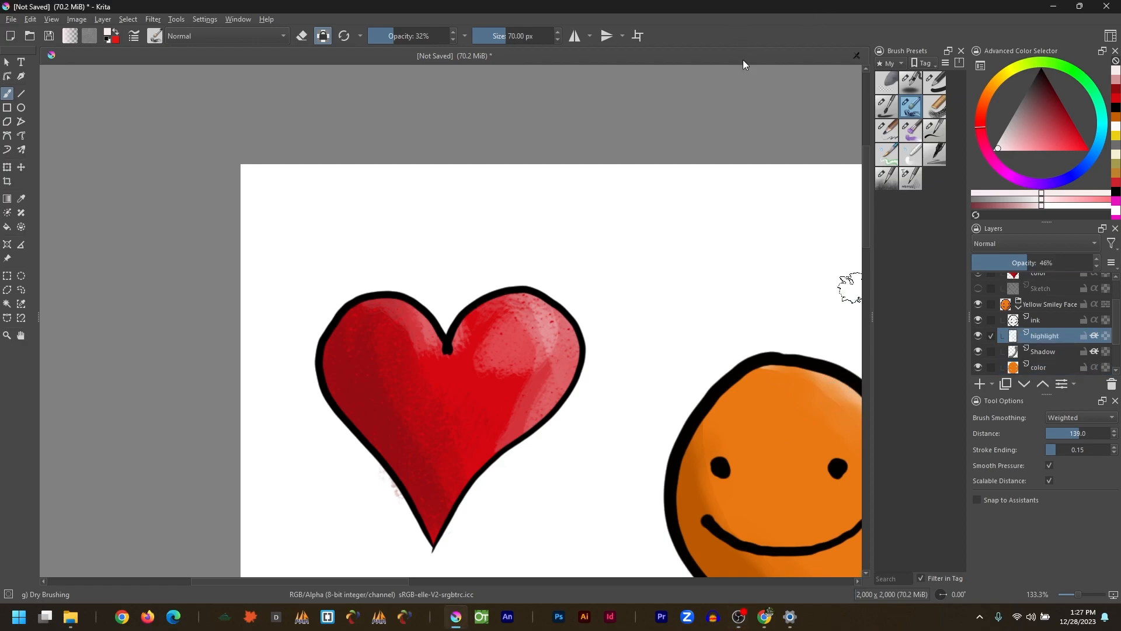
Step: Sketch a smiling cloud with a flat base below the heart and smiley on Paint Layer 1, using the Pencil texture preset in black
key("2")
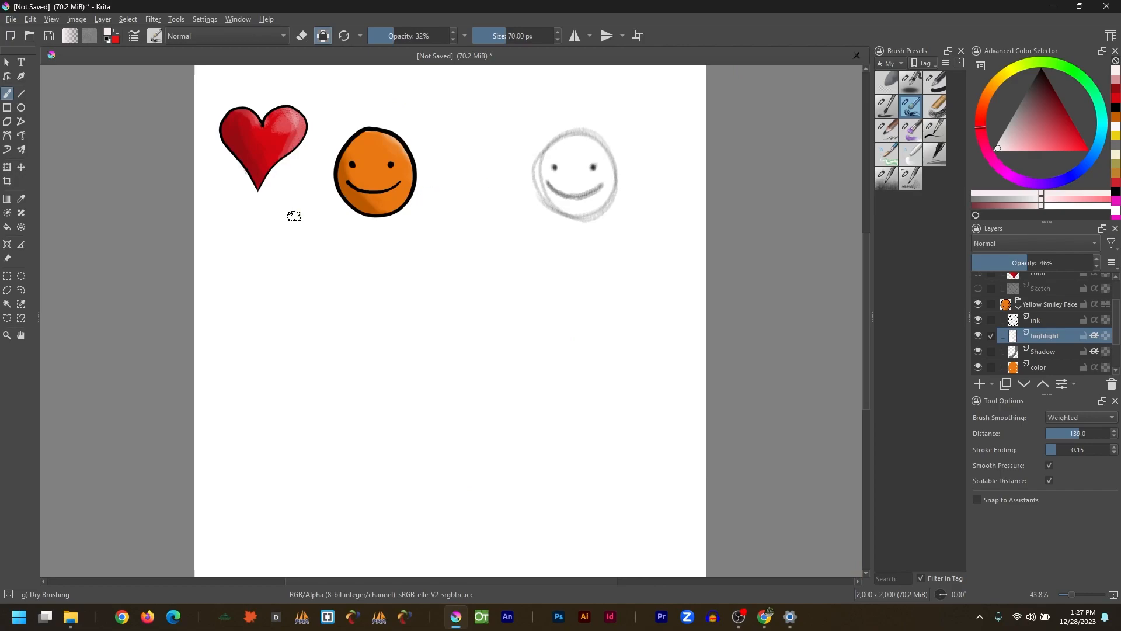
left_click(7, 63)
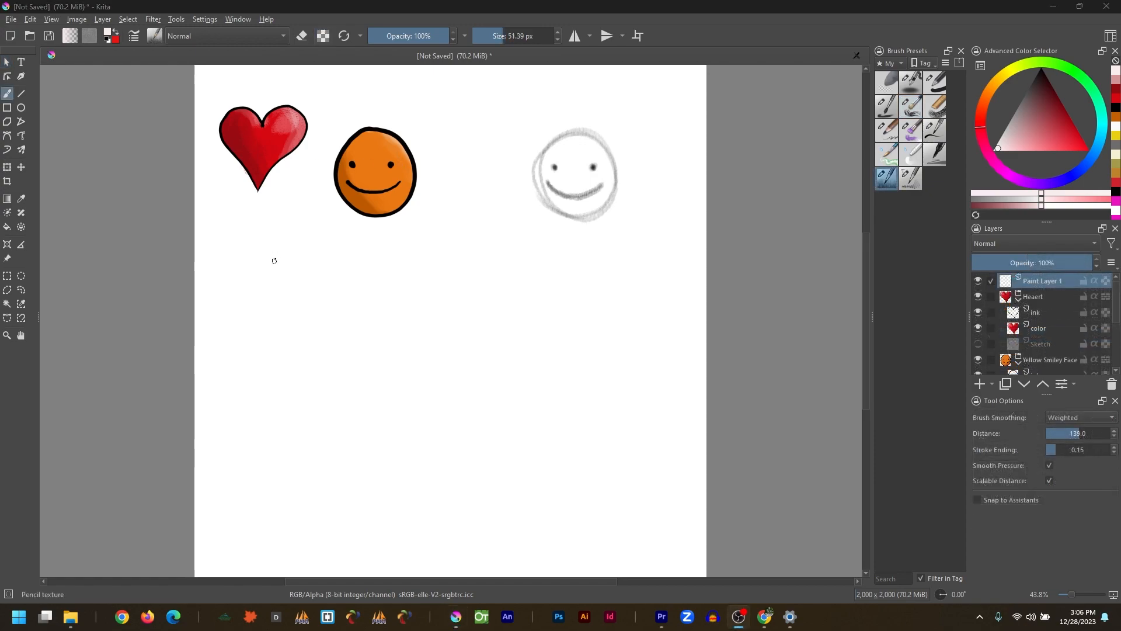
left_click_drag(235, 319, 429, 321)
mouse_move(239, 343)
left_mouse_down()
mouse_move(391, 343)
mouse_move(250, 346)
mouse_move(250, 321)
mouse_move(285, 298)
mouse_move(372, 289)
mouse_move(449, 327)
mouse_move(466, 356)
left_mouse_up()
left_click(313, 275)
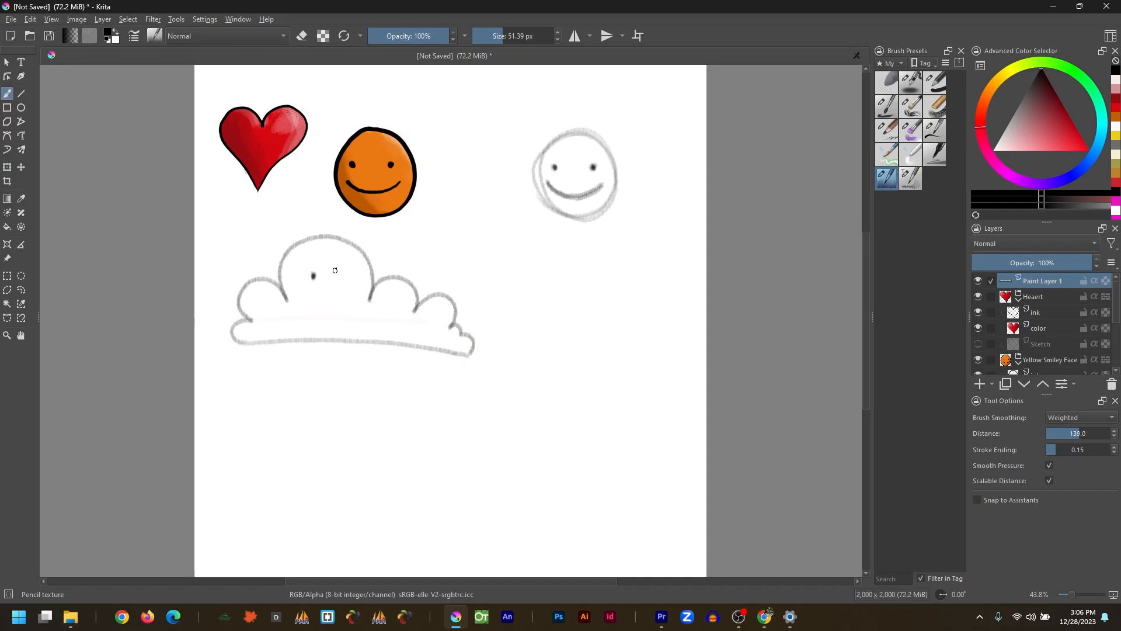
left_click_drag(305, 296, 346, 302)
Step: Add rays around the pencil-sketched sun, and sketch a flower with round petals, a curved stem and a leaf near the canvas's lower right
mouse_move(573, 415)
left_mouse_down()
mouse_move(558, 444)
mouse_move(576, 463)
mouse_move(608, 435)
mouse_move(582, 412)
mouse_move(570, 415)
left_mouse_up()
mouse_move(574, 459)
left_mouse_down()
mouse_move(570, 493)
mouse_move(586, 519)
left_mouse_up()
Step: Sketch a round head below the cloud with crossed guide lines, two oval eyes, a nose and a mouth
mouse_move(315, 387)
left_mouse_down()
mouse_move(402, 436)
mouse_move(338, 381)
left_mouse_up()
left_click_drag(342, 382, 342, 489)
mouse_move(295, 454)
left_mouse_down()
mouse_move(399, 454)
mouse_move(315, 461)
left_mouse_up()
left_click_drag(365, 436, 358, 445)
mouse_move(339, 449)
left_mouse_down()
mouse_move(345, 461)
mouse_move(340, 448)
left_mouse_up()
left_click_drag(320, 469, 365, 470)
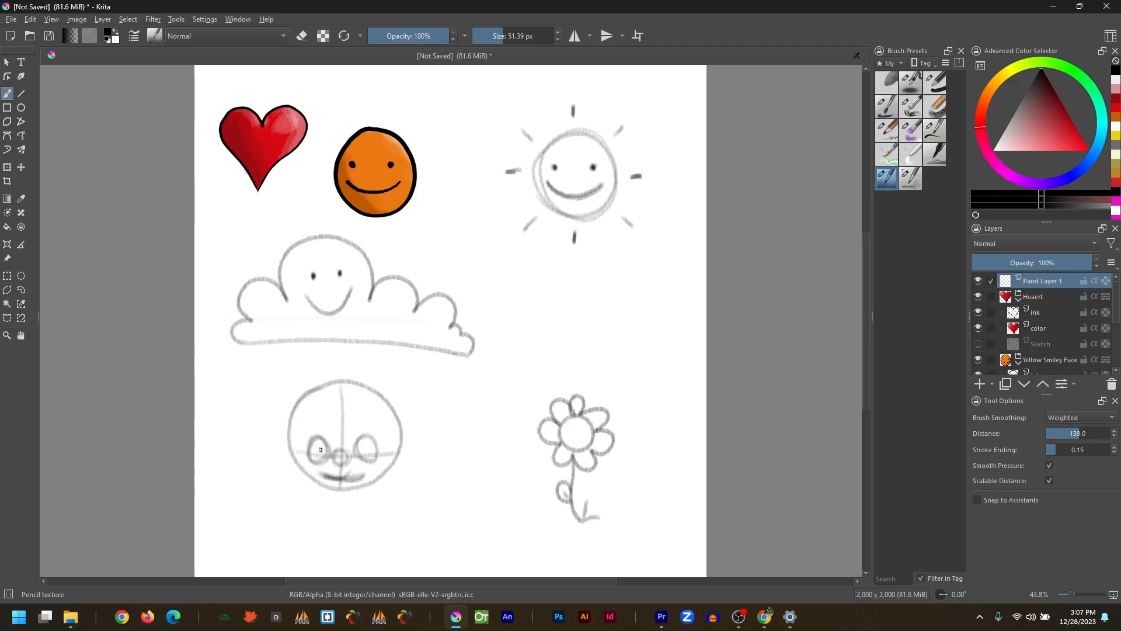
Step: Set brush smoothing to Basic, and add pupils, hair, ears and a collar to the sketched face
scroll(1071, 422, "up", 1)
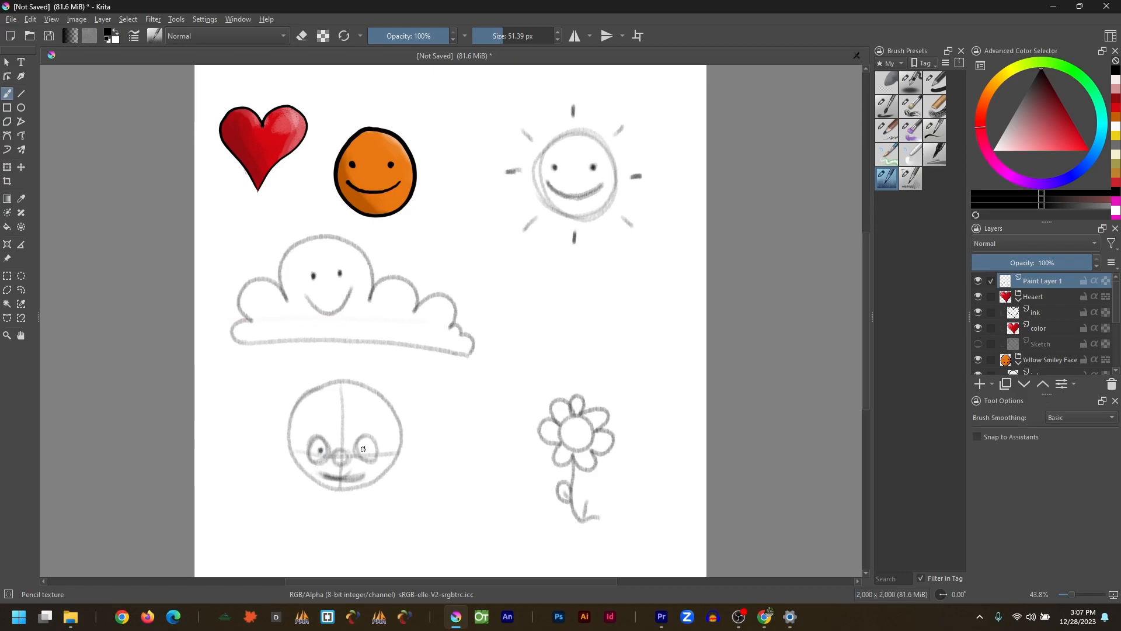
mouse_move(353, 421)
left_mouse_down()
mouse_move(290, 433)
mouse_move(292, 450)
mouse_move(401, 440)
mouse_move(296, 433)
mouse_move(336, 416)
mouse_move(376, 422)
mouse_move(323, 374)
mouse_move(291, 392)
mouse_move(350, 372)
mouse_move(405, 423)
mouse_move(316, 514)
left_mouse_up()
left_click_drag(349, 498, 382, 524)
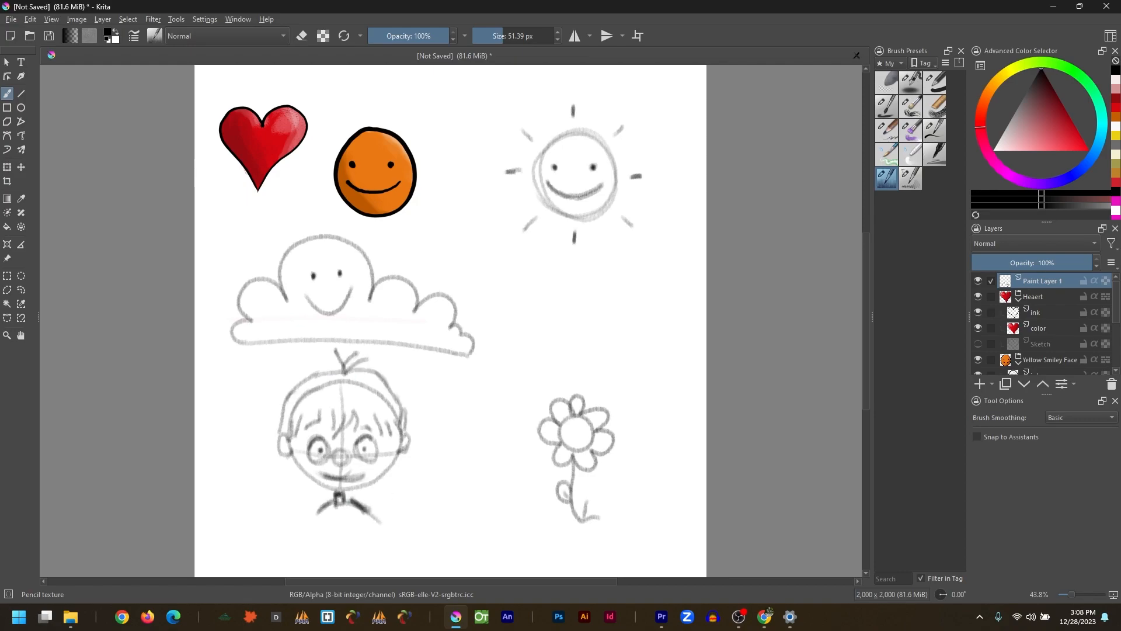
left_click_drag(576, 335, 594, 338)
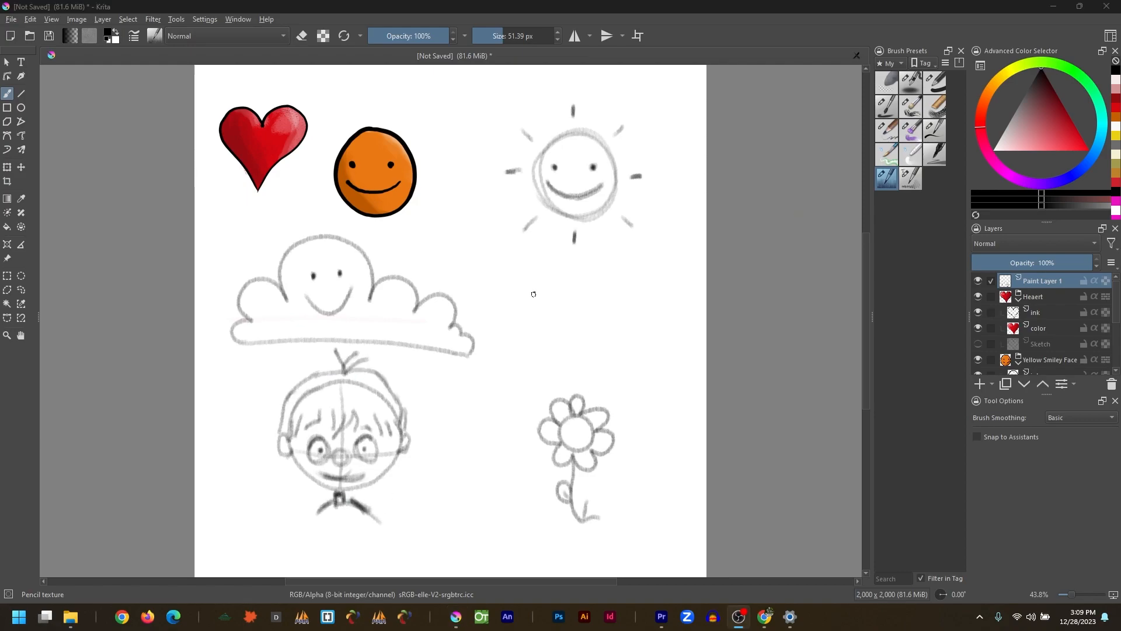
Step: Sketch the outline of a three-dimensional cube between the sun and the flower, showing its front, left side and top
mouse_move(556, 286)
left_mouse_down()
mouse_move(561, 349)
mouse_move(597, 287)
mouse_move(622, 287)
left_mouse_up()
left_click_drag(560, 354, 626, 352)
mouse_move(626, 351)
left_mouse_down()
mouse_move(619, 292)
mouse_move(625, 354)
left_mouse_up()
left_click_drag(555, 287, 529, 268)
left_click_drag(559, 354, 536, 327)
mouse_move(528, 272)
left_mouse_down()
mouse_move(559, 259)
mouse_move(590, 266)
left_mouse_up()
left_click_drag(590, 266, 622, 286)
Step: Hatch the cube's left side dark and its front lightly, and add a cast shadow at its lower left
left_click_drag(531, 278, 549, 344)
mouse_move(566, 295)
left_mouse_down()
mouse_move(605, 354)
mouse_move(617, 350)
left_mouse_up()
left_click_drag(526, 332, 552, 355)
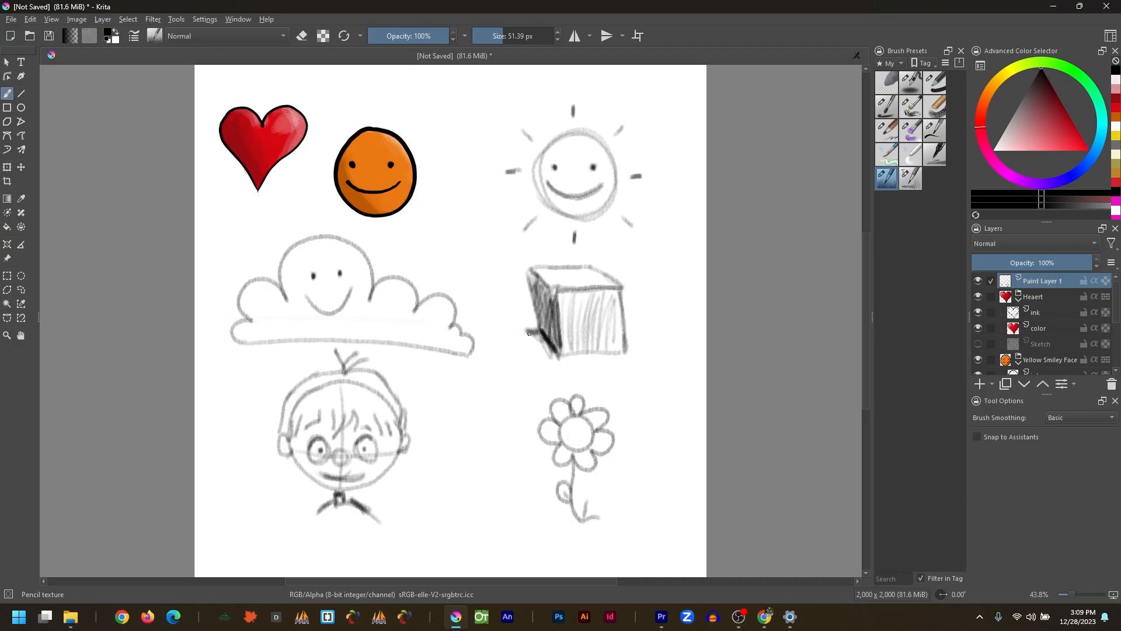